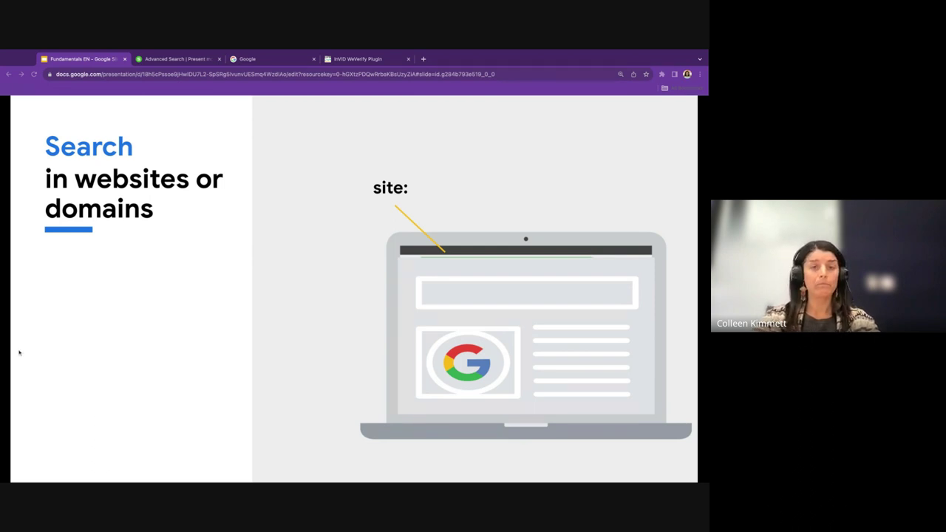
- Advance the presentation to the "site:" example slide, switch to the Google homepage tab and move it beside the slides tab
key("Right")
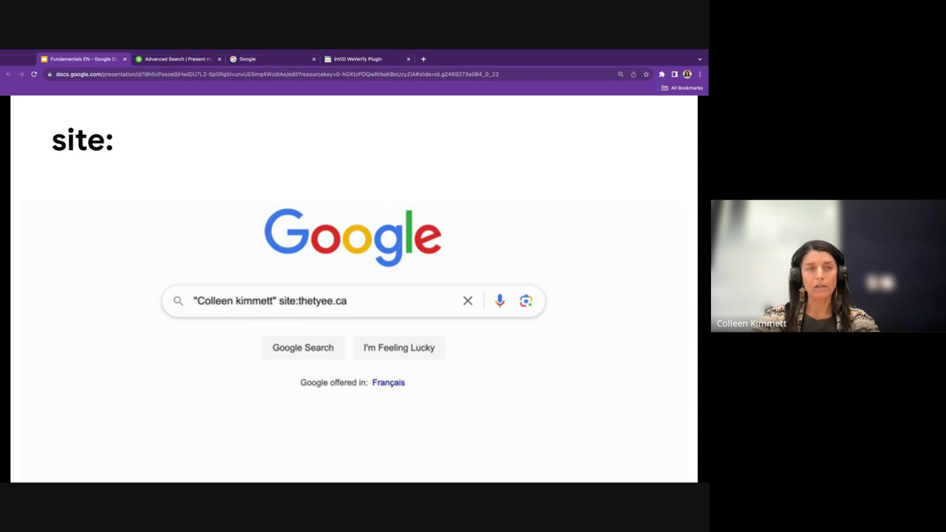
left_click(248, 59)
left_click_drag(247, 59, 150, 59)
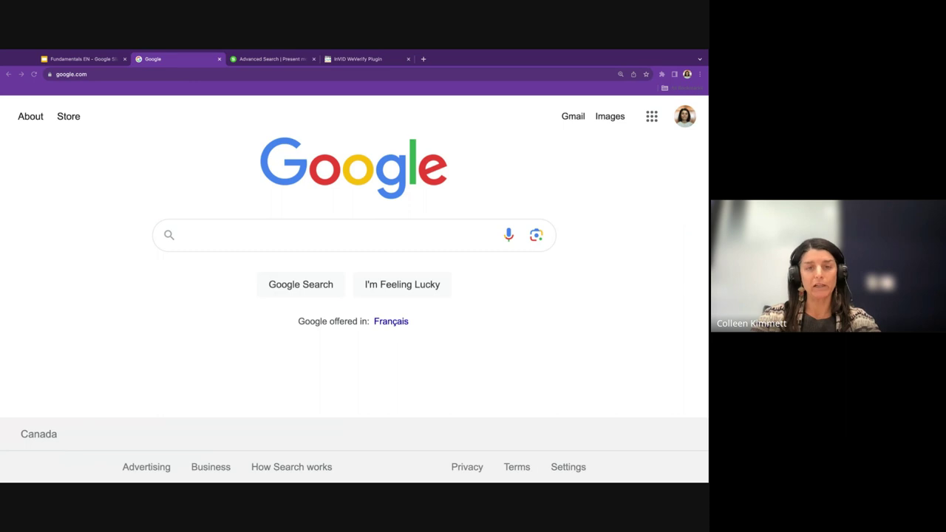
- Search Google for "volunteer kenya"
left_click(186, 235)
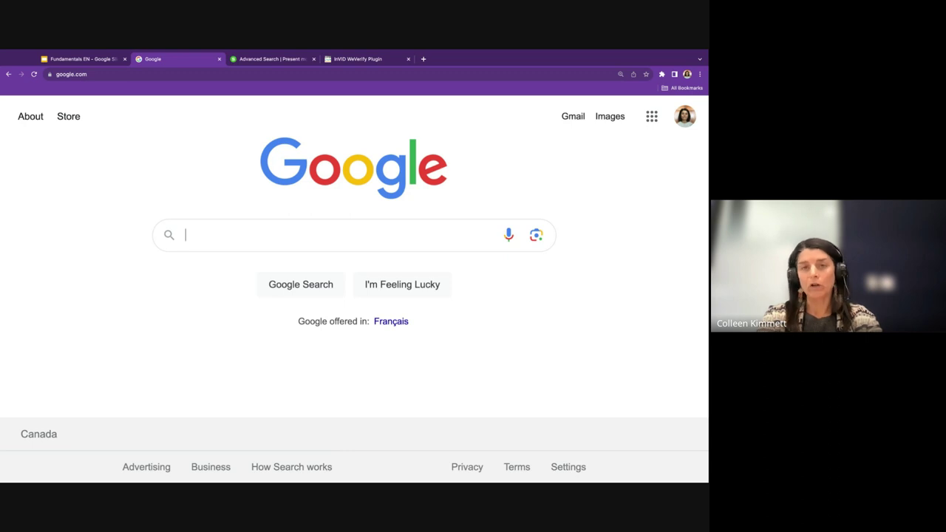
type("volun")
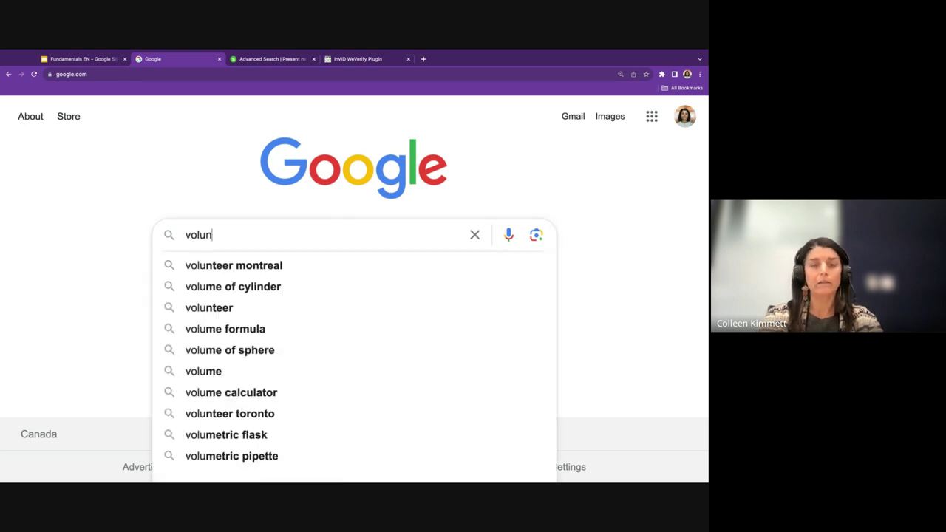
type("teer kenya")
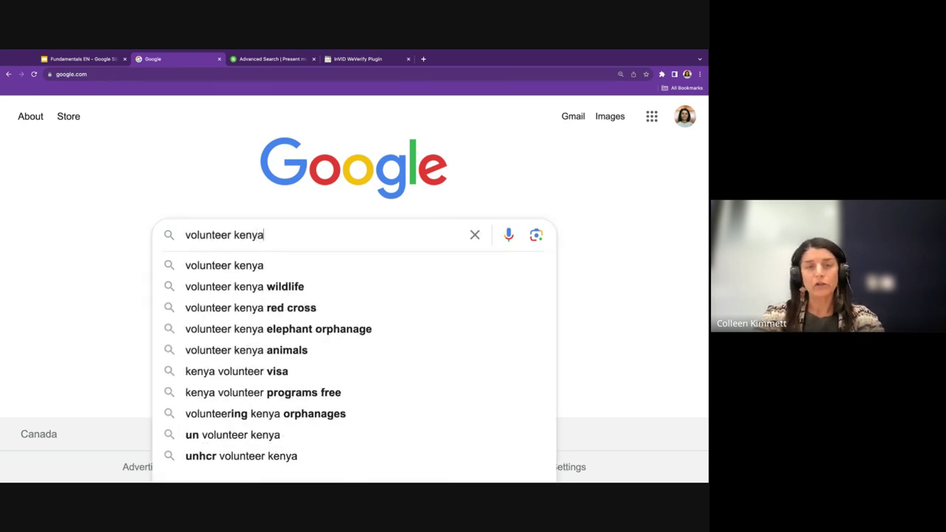
key("Return")
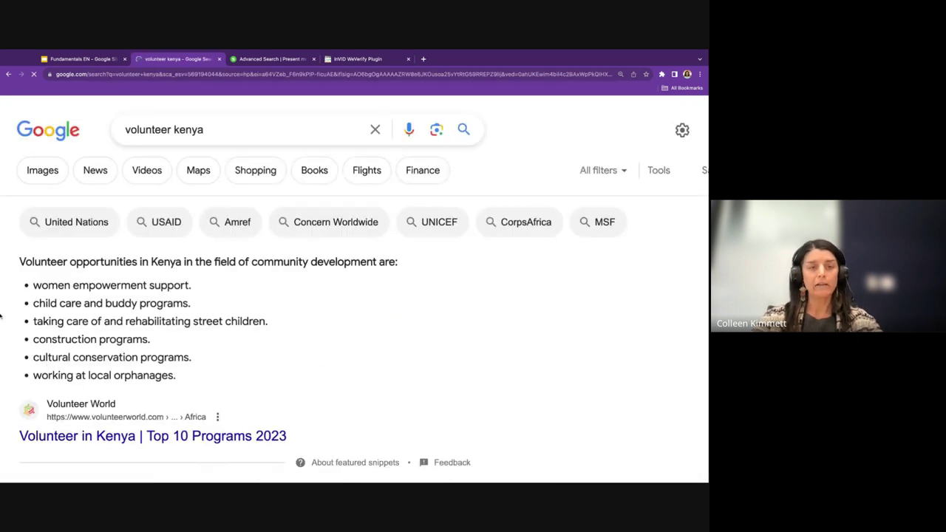
- Look through the "volunteer kenya" results, checking which websites and organizations they come from
scroll(5, 318, "down", 3)
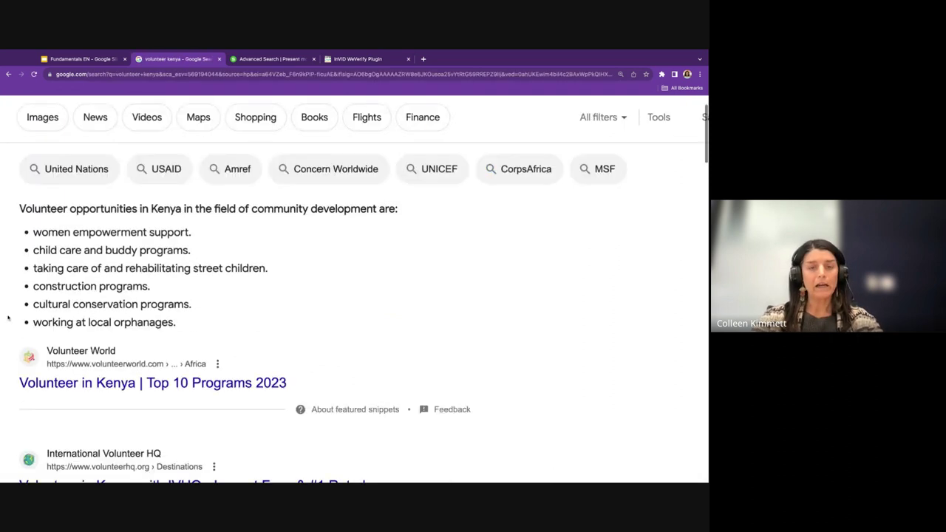
scroll(7, 317, "down", 3)
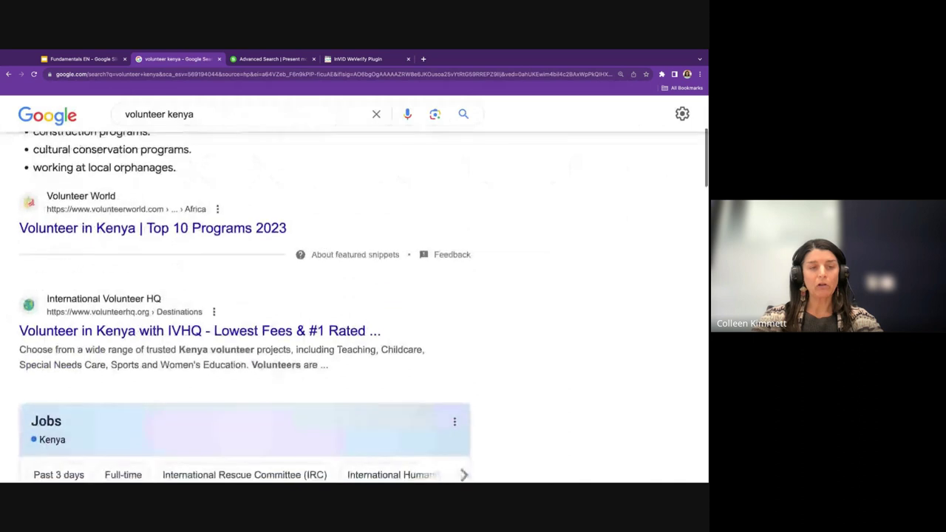
scroll(243, 295, "down", 3)
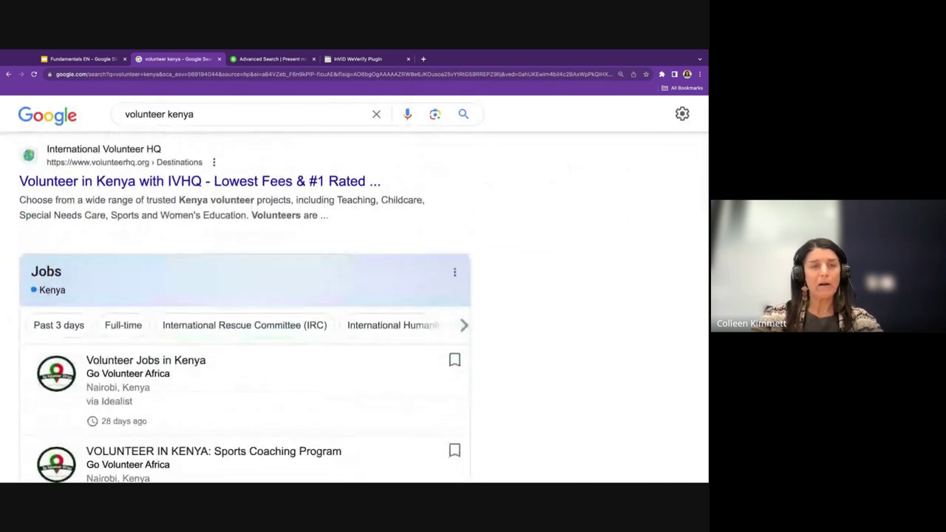
scroll(243, 306, "down", 1)
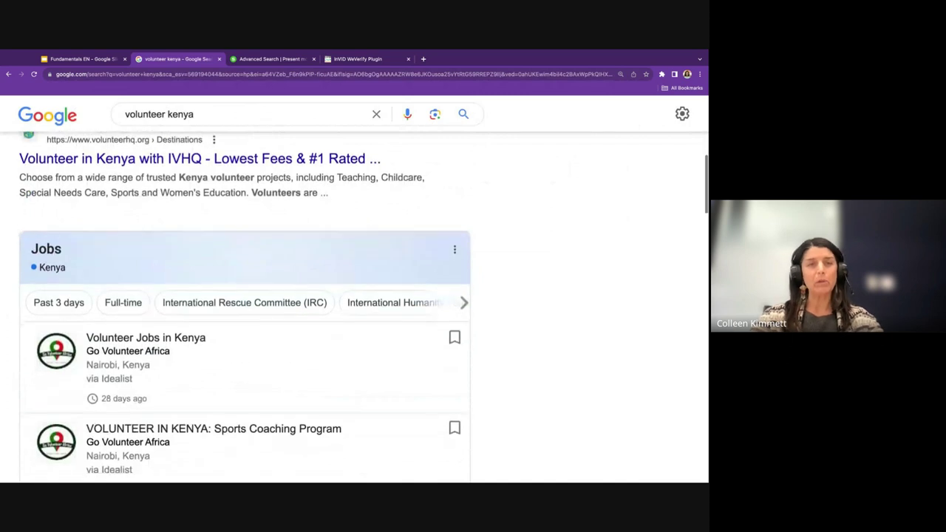
scroll(355, 307, "down", 10)
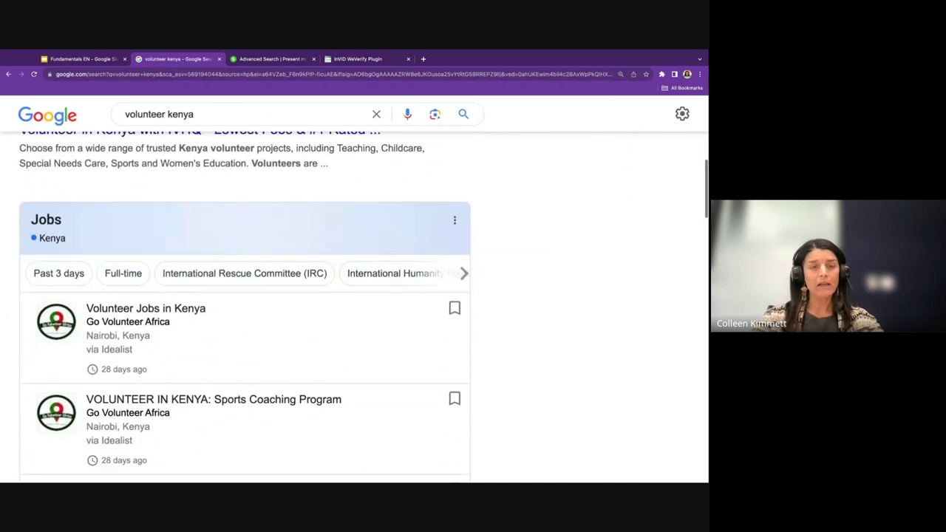
scroll(1, 323, "down", 2)
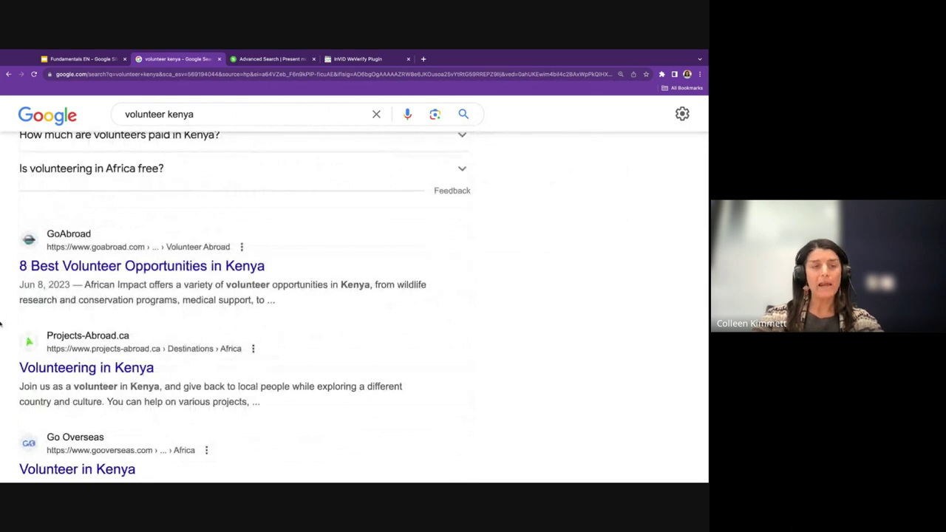
scroll(355, 306, "down", 5)
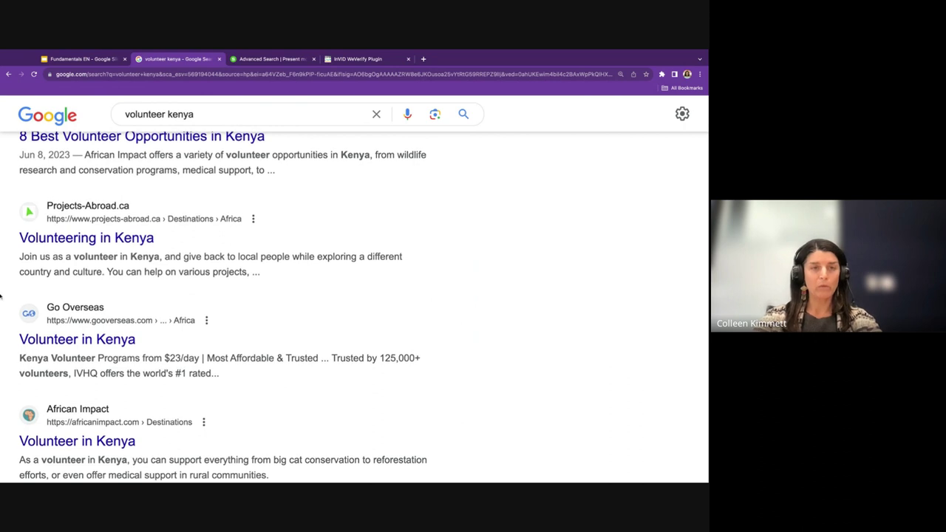
scroll(1, 296, "up", 15)
scroll(0, 296, "up", 1)
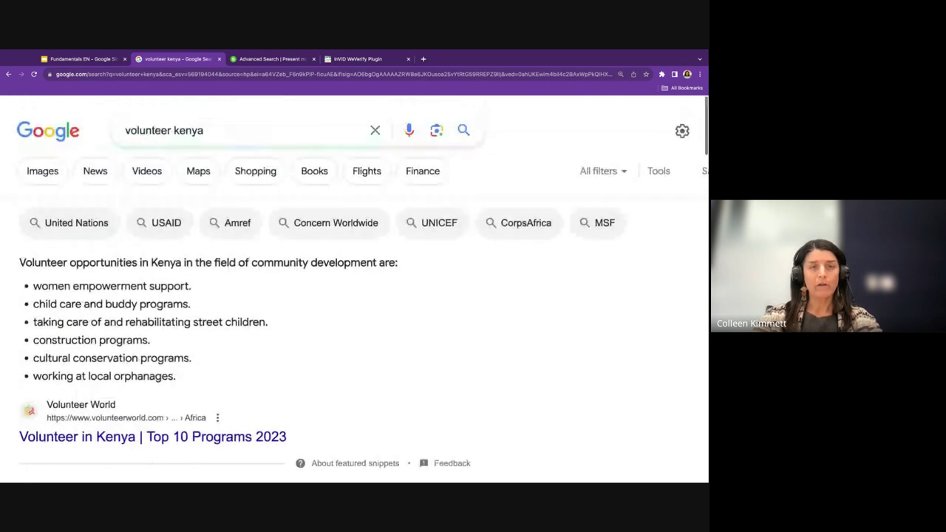
- Replace "kenya" with "site:ke" in the query, run the search and look over the domains in the results
left_click_drag(204, 130, 174, 130)
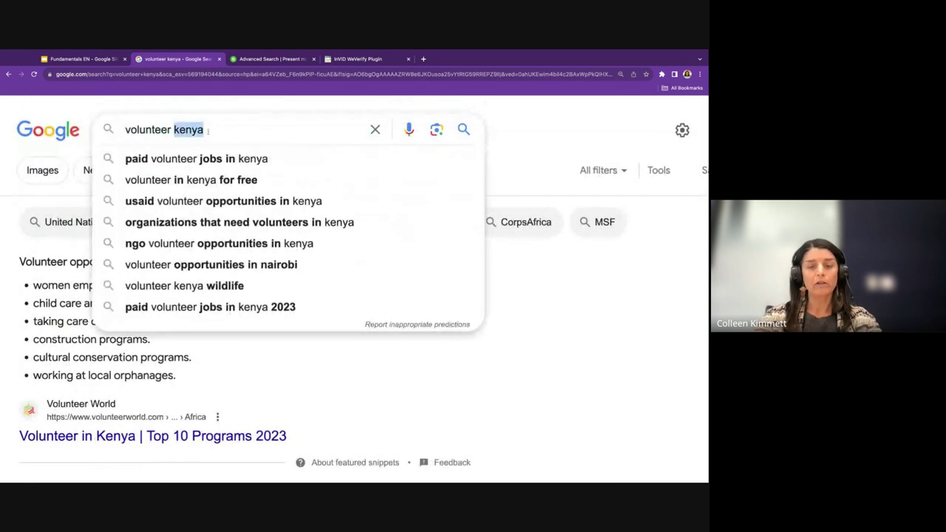
type("site:ke")
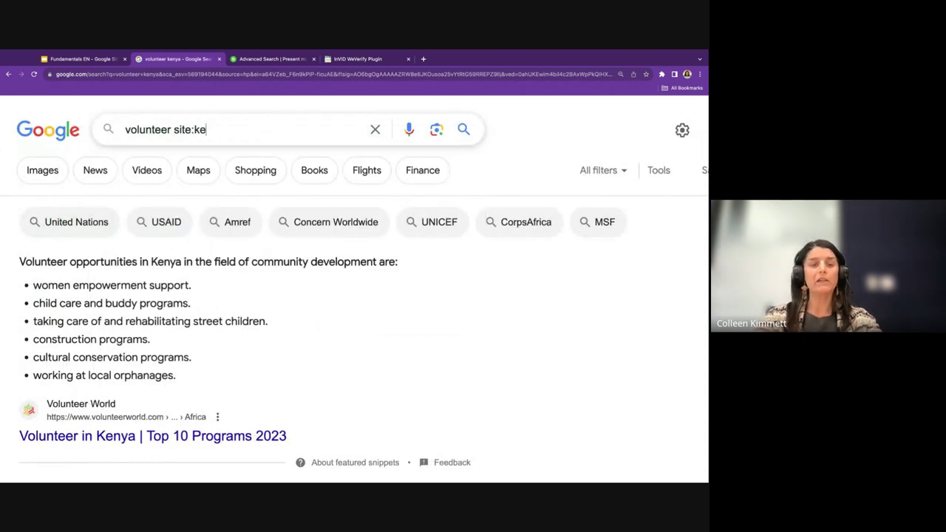
key("Return")
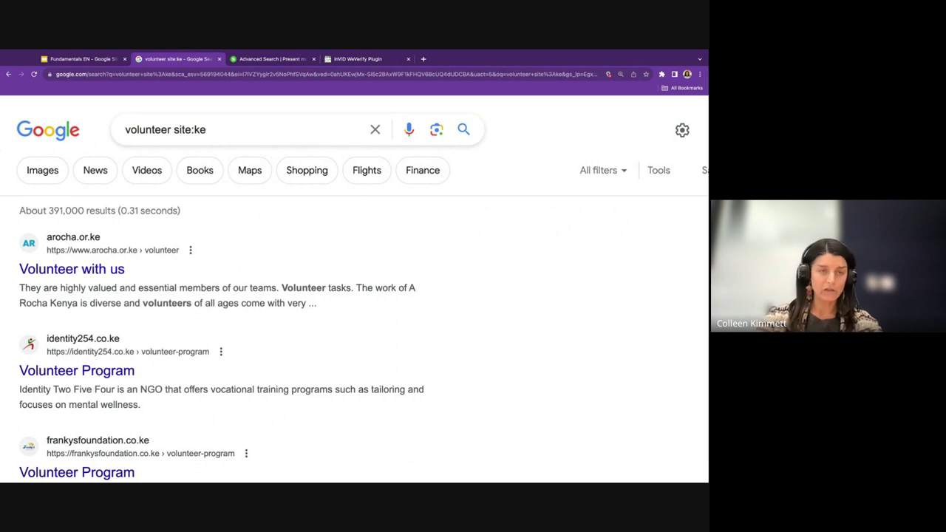
scroll(5, 247, "down", 1)
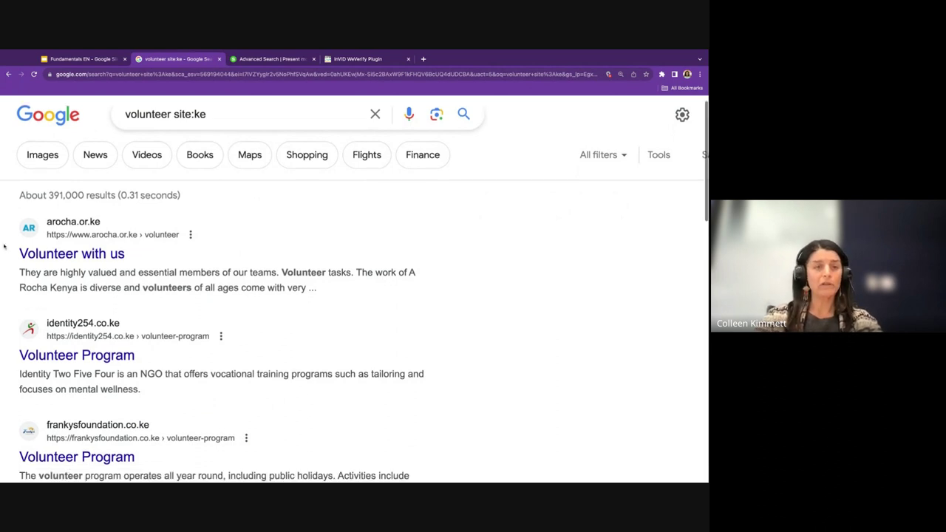
scroll(4, 246, "down", 3)
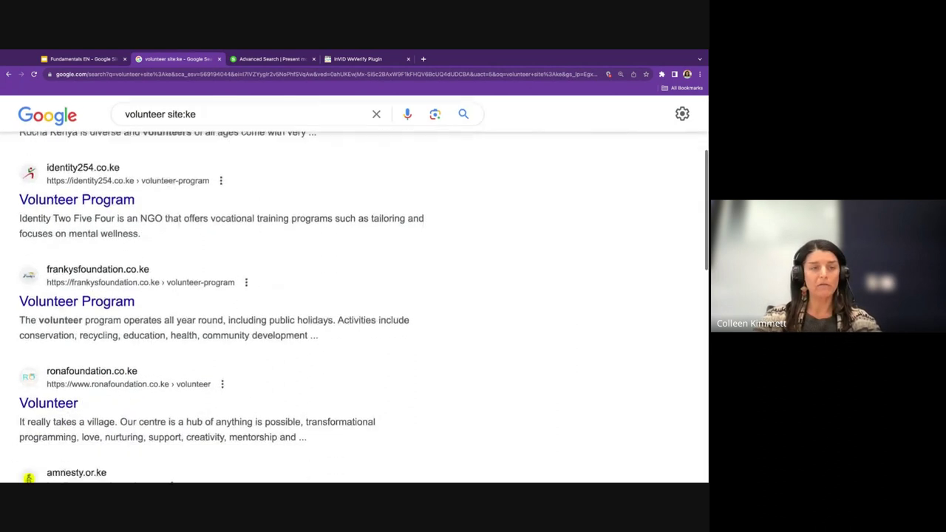
- Replace the whole query with "Ovidio Guzman" and run the search
scroll(5, 247, "up", 3)
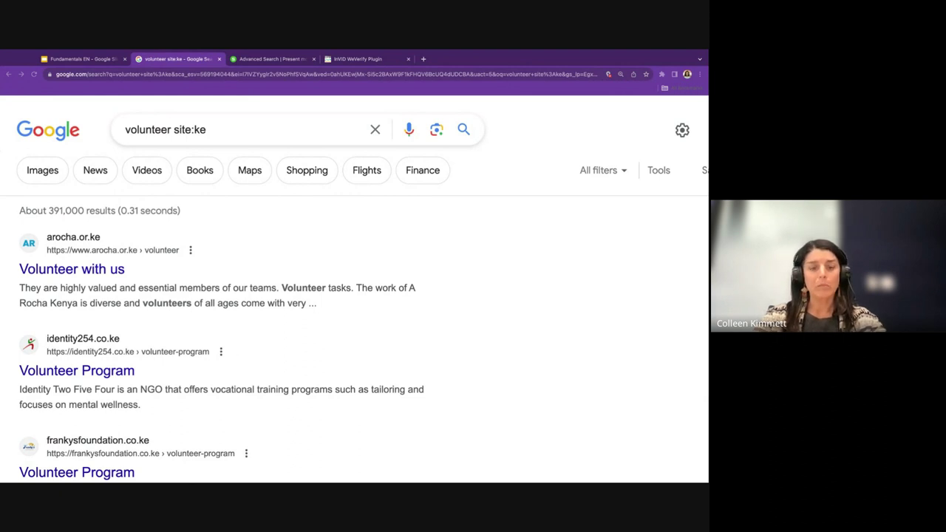
triple_click(225, 130)
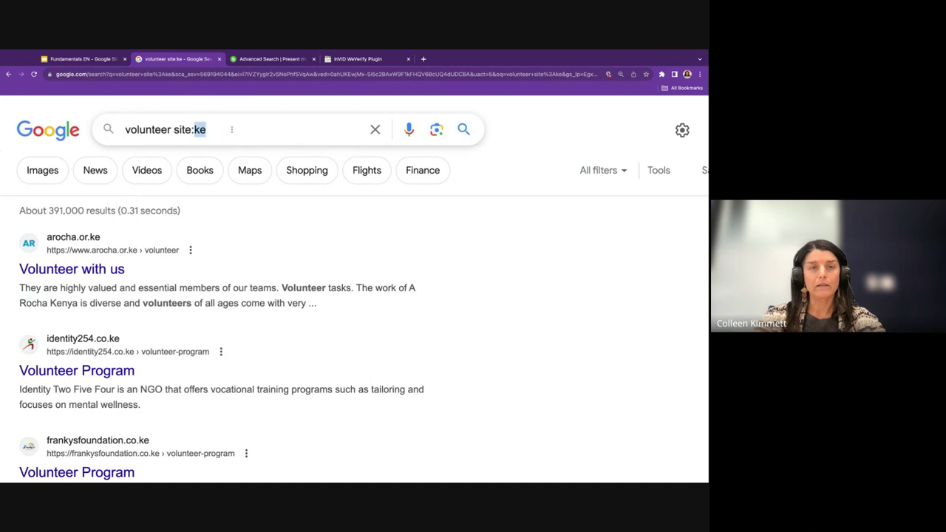
type("Ovidio Guzman")
key("Return")
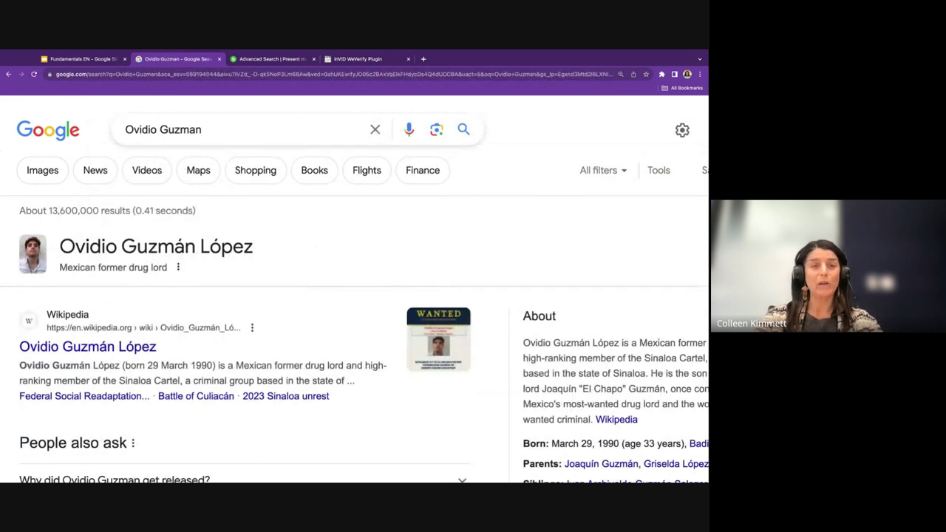
- Add "site:mx" after "Ovidio Guzman", run the search and look over the sources in the results
left_click(237, 129)
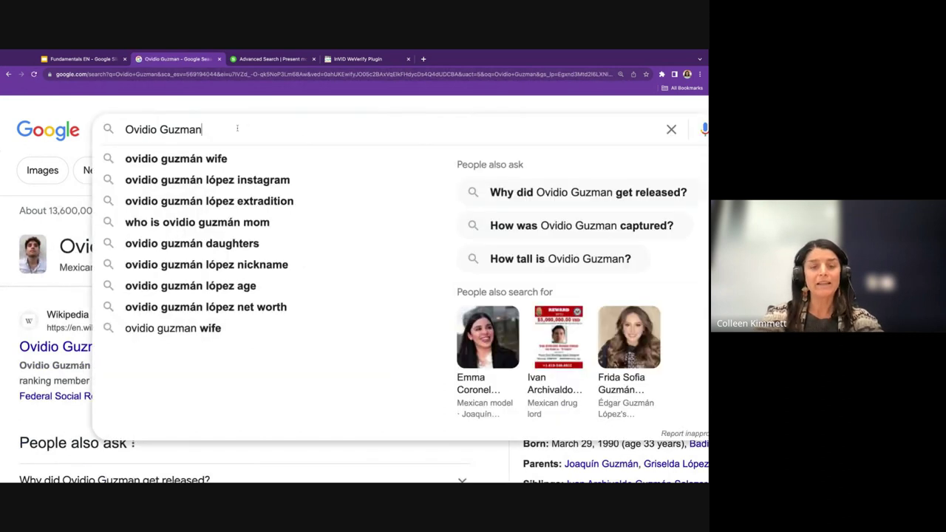
type("site:mx")
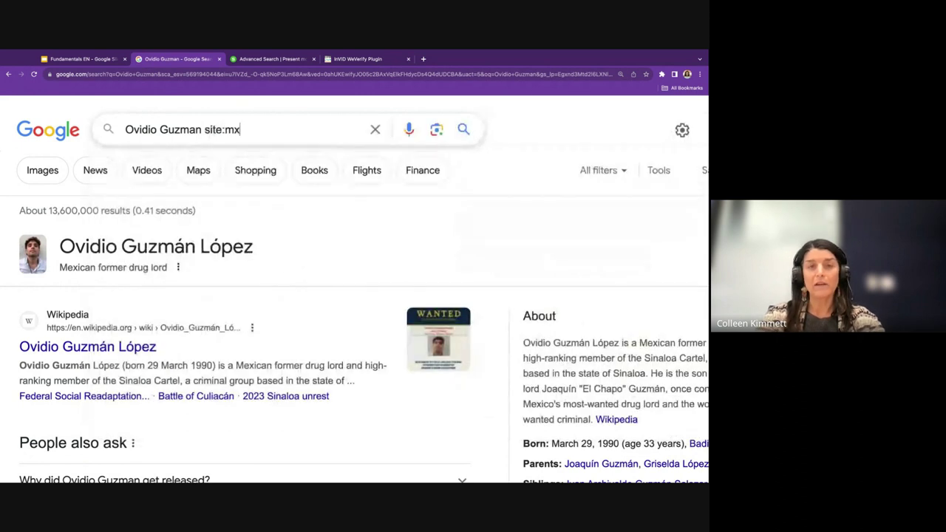
key("Return")
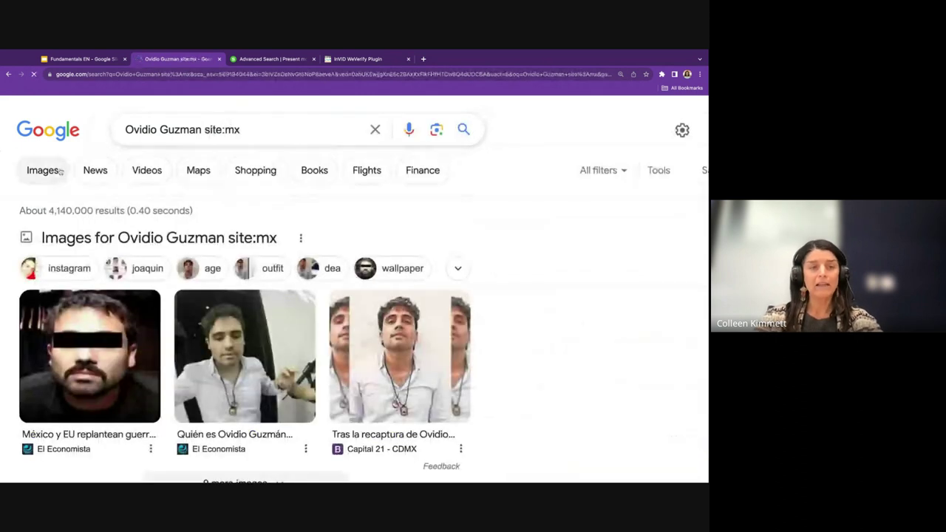
scroll(572, 359, "down", 1)
scroll(536, 375, "down", 3)
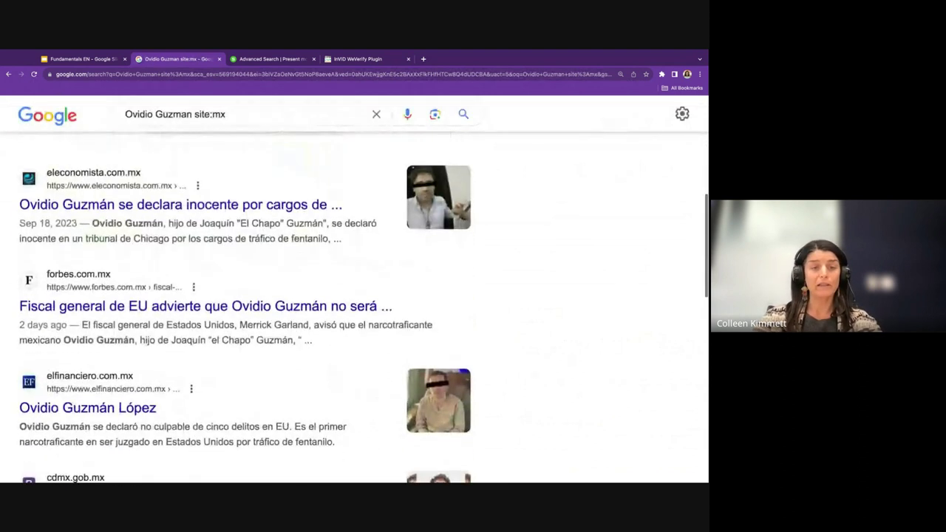
scroll(536, 381, "down", 2)
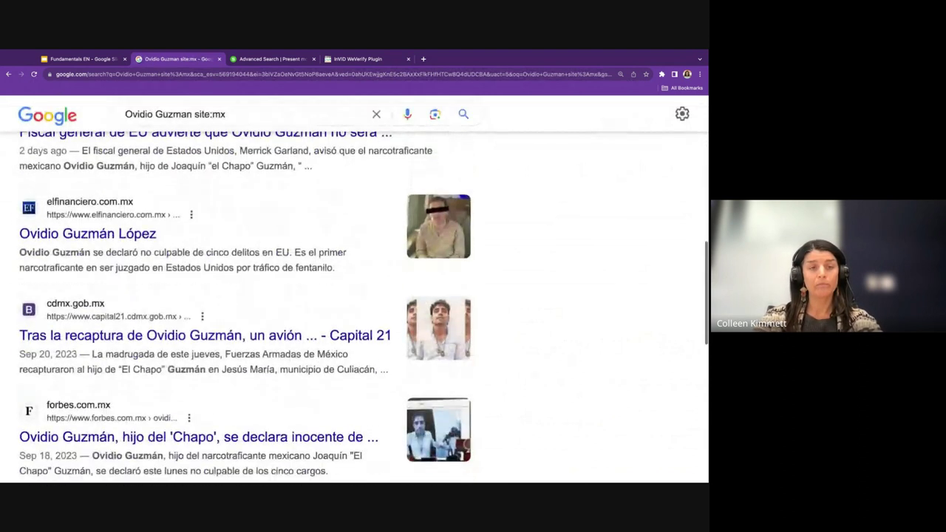
scroll(244, 307, "down", 1)
- Enlarge the results page, try a space between "site:" and "mx" in the query, and remove it again
scroll(355, 296, "up", 6)
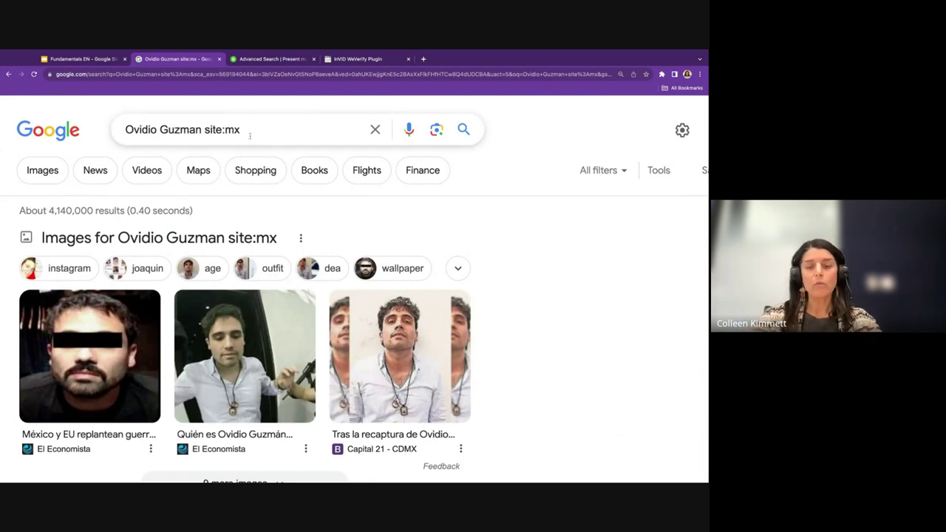
key("ctrl+plus")
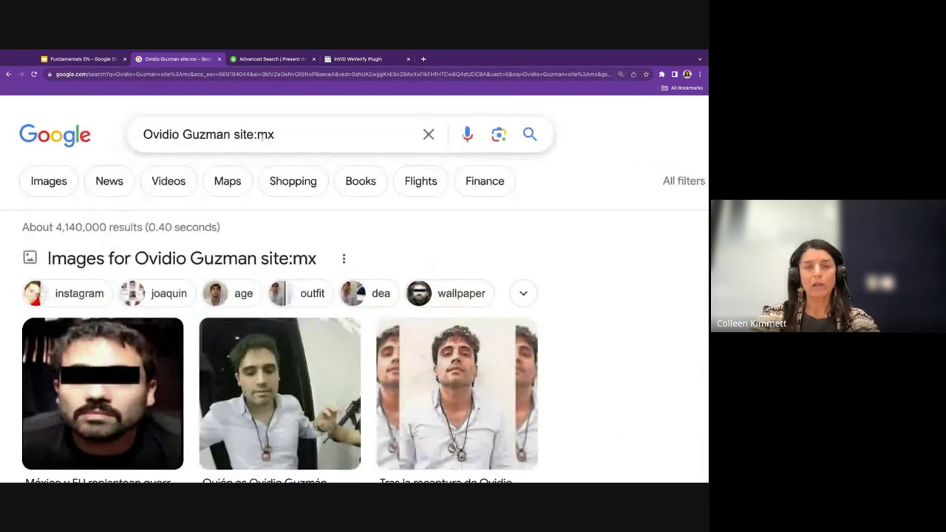
left_click(260, 135)
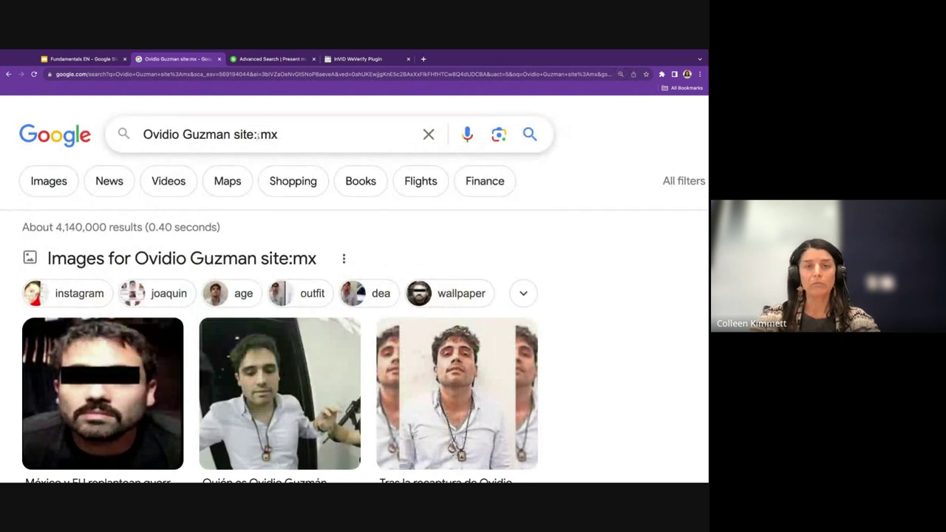
key("BackSpace")
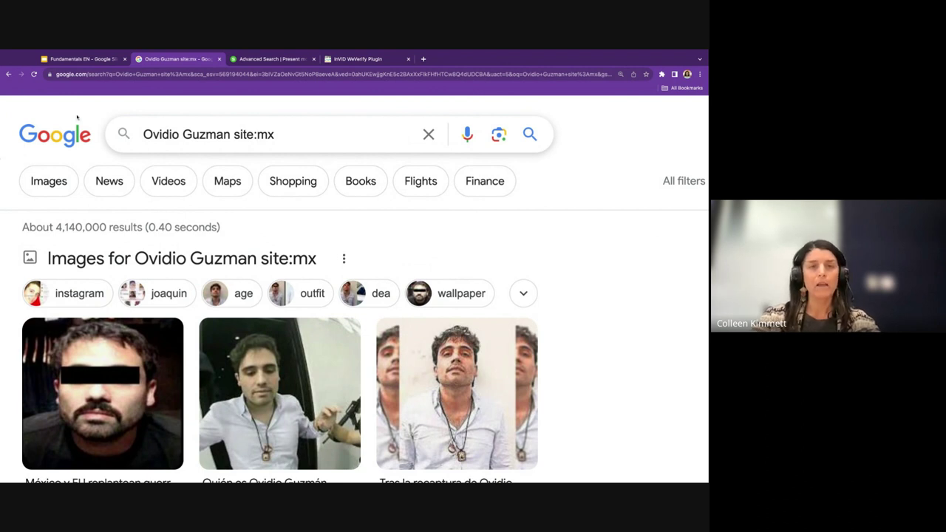
- Move the "site:mx" operator to the front of the query so it reads "site:mx Ovidio Guzman"
left_click(237, 134)
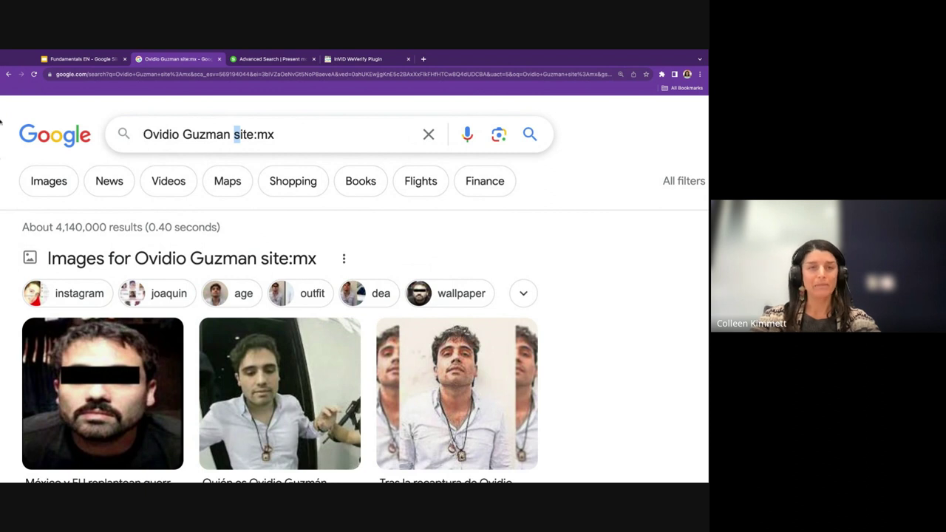
left_click_drag(273, 135, 233, 134)
key("ctrl+c")
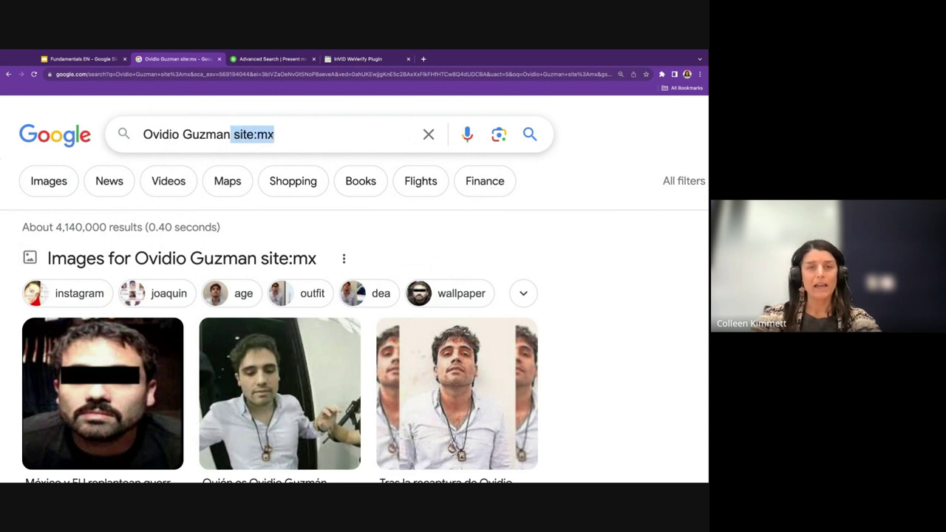
key("BackSpace")
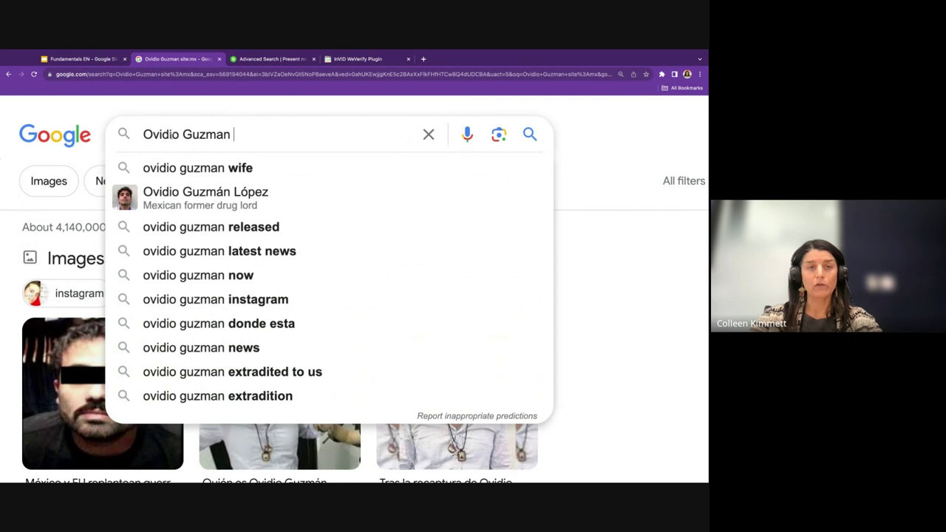
left_click(144, 135)
key("ctrl+v")
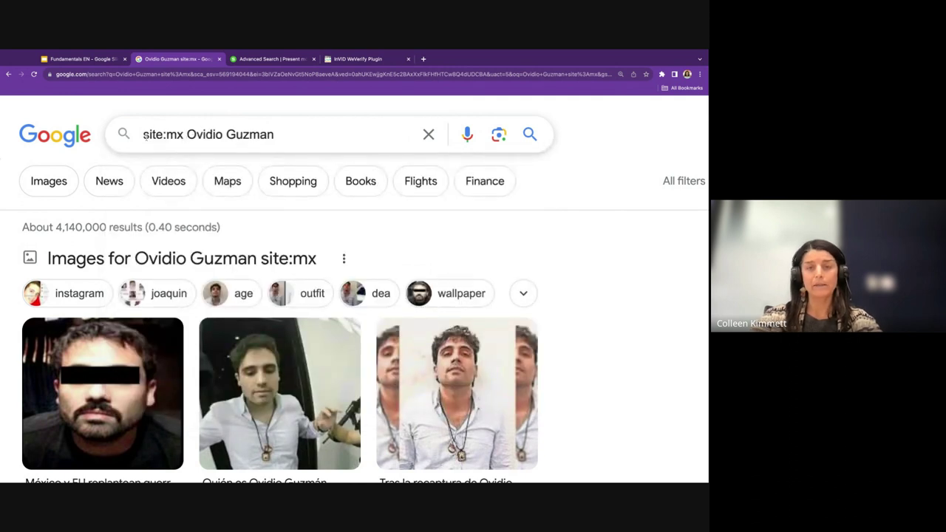
- Run the Google search for "site:mx Ovidio Guzman"
key("Return")
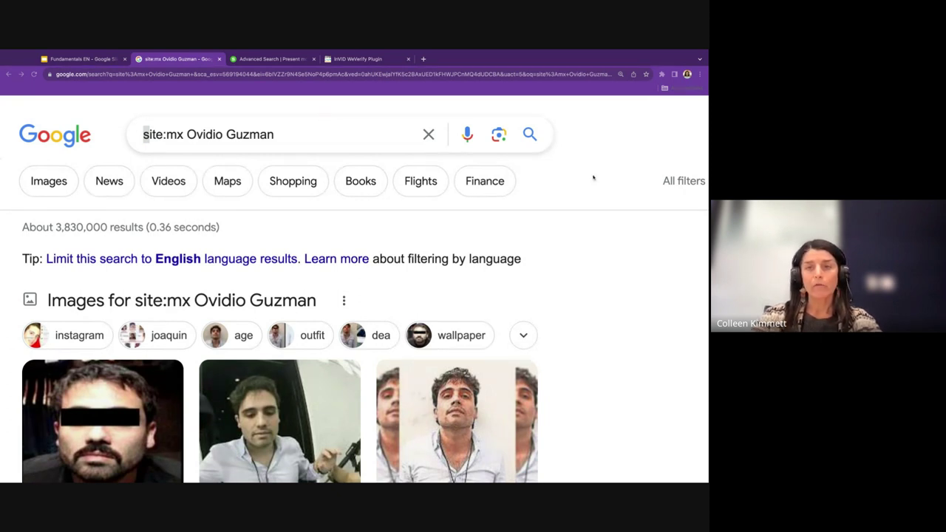
left_click(510, 51)
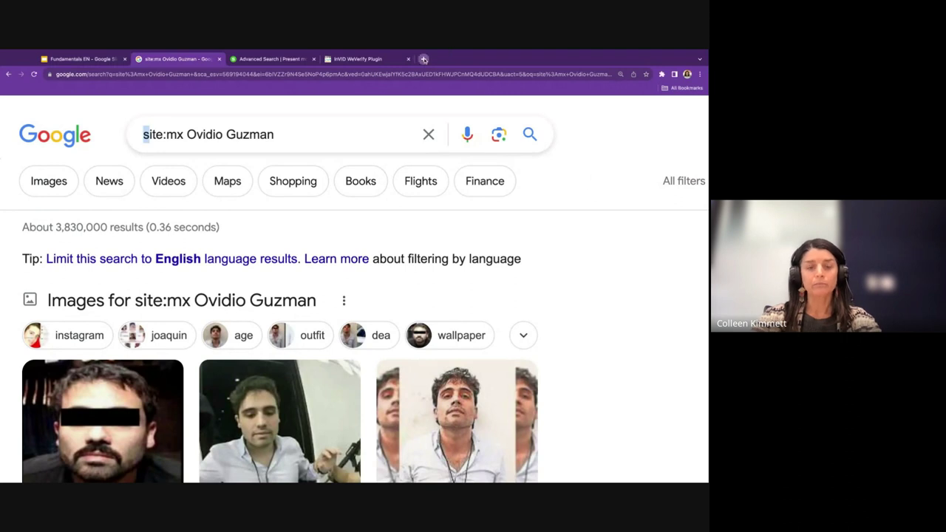
- Open northwest.ca in a new tab and place that tab directly after the Google search tab
left_click(423, 59)
type("northwest.ca")
key("Return")
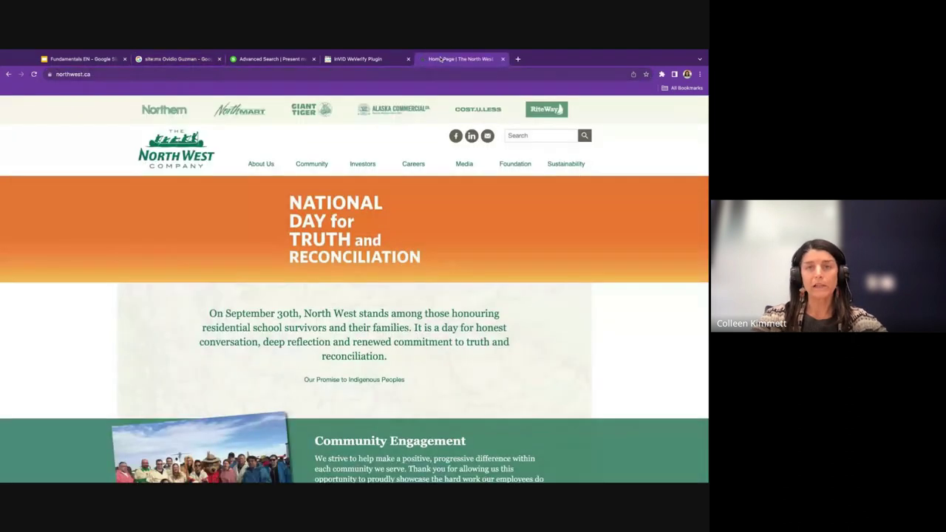
left_click_drag(421, 60, 255, 60)
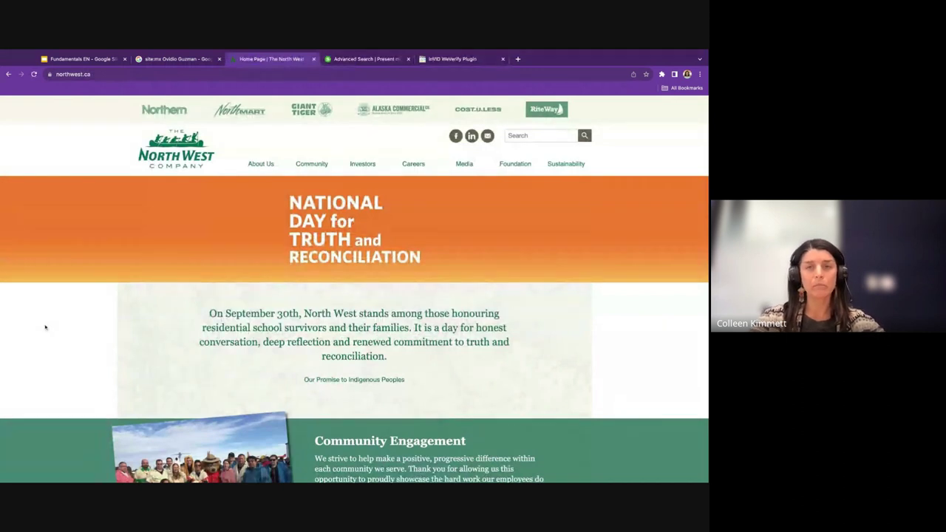
- Search the North West Company website for the quoted phrase "climate change" using its own site search
left_click(511, 136)
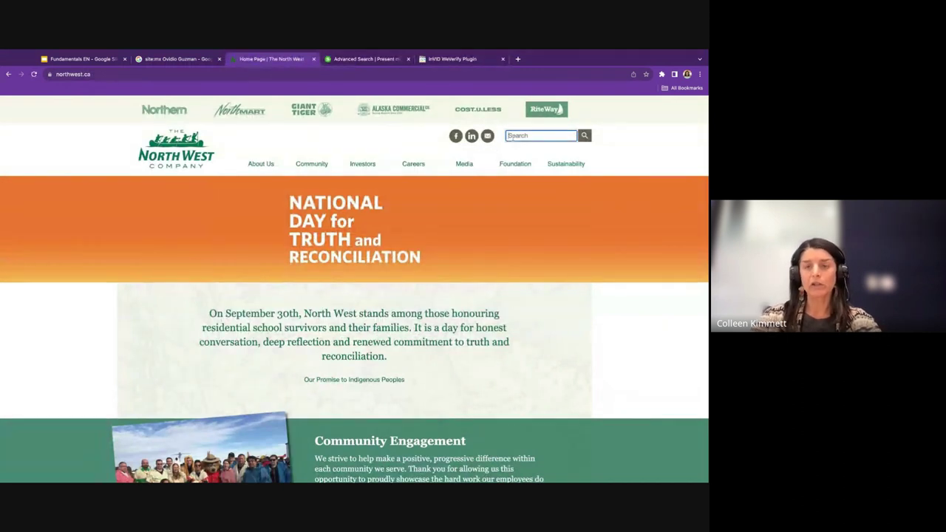
type("\"climate")
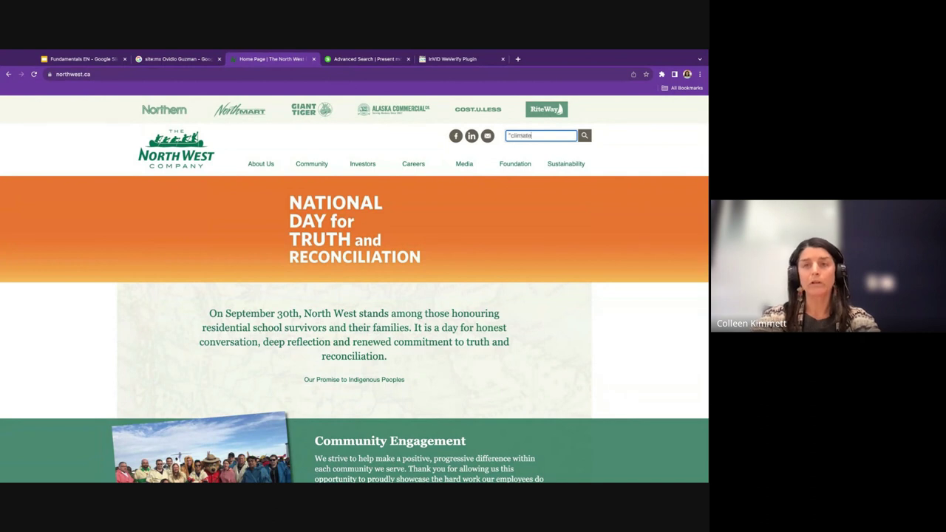
type(" change")
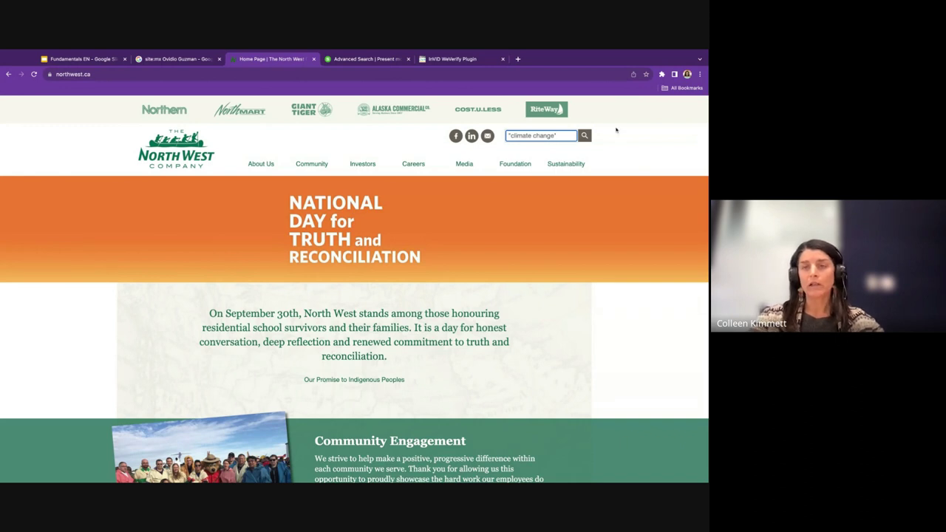
triple_click(568, 135)
key("Return")
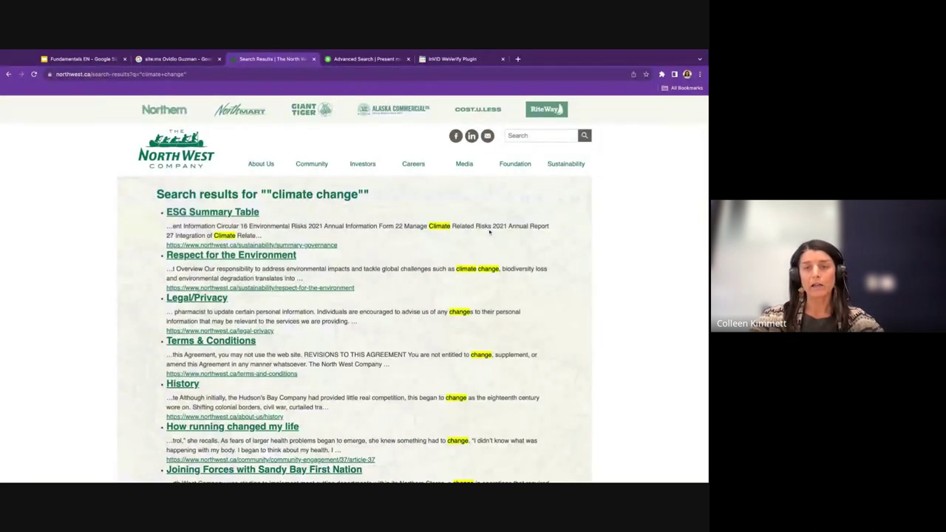
- Examine which words are matched in the North West site's search results, enlarging the page for readability
left_click_drag(491, 227, 429, 227)
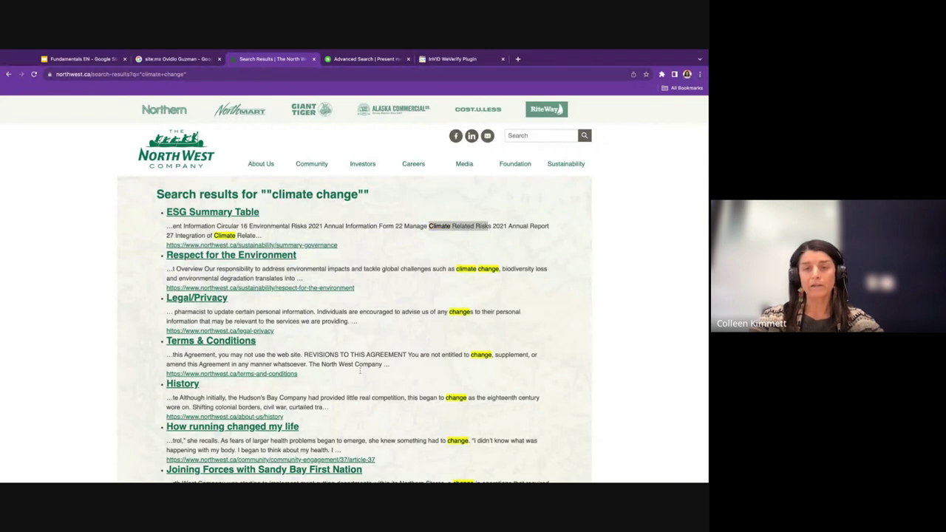
scroll(547, 386, "down", 2)
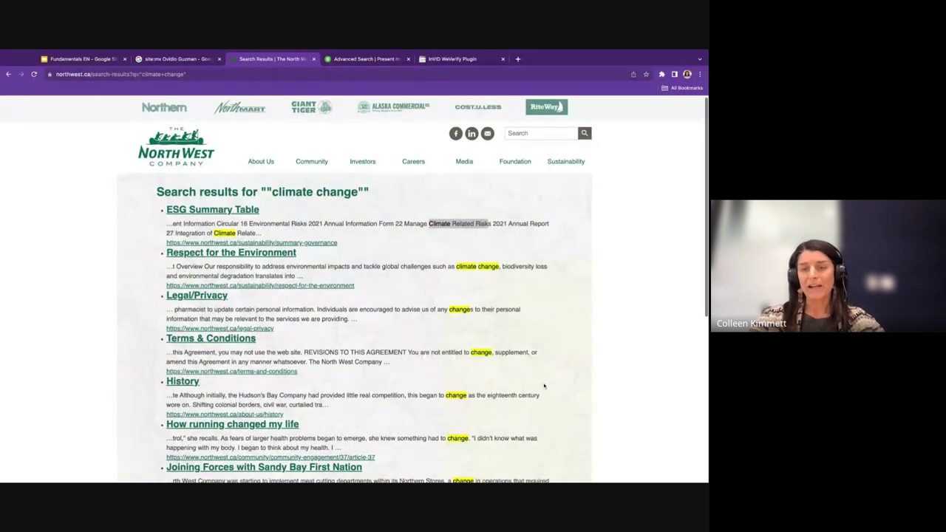
left_click_drag(492, 305, 471, 305)
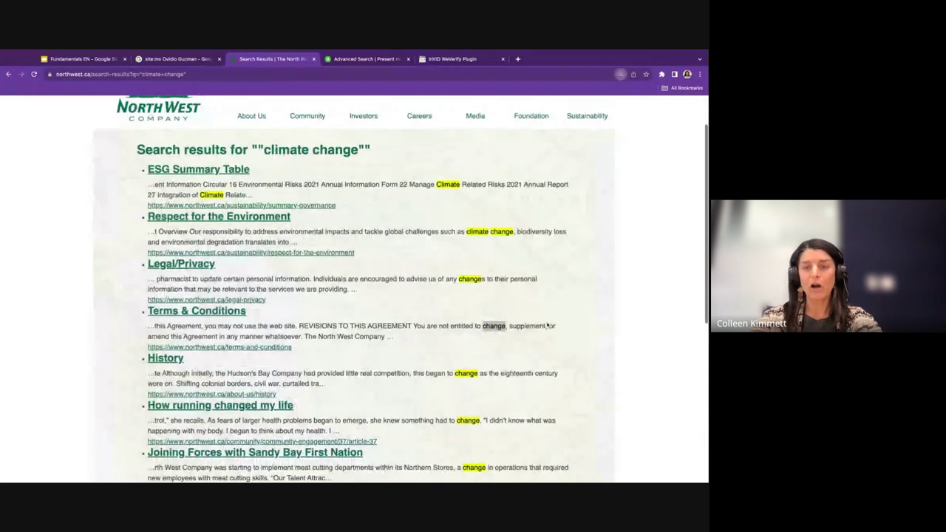
key("ctrl+plus")
key("ctrl+plus")
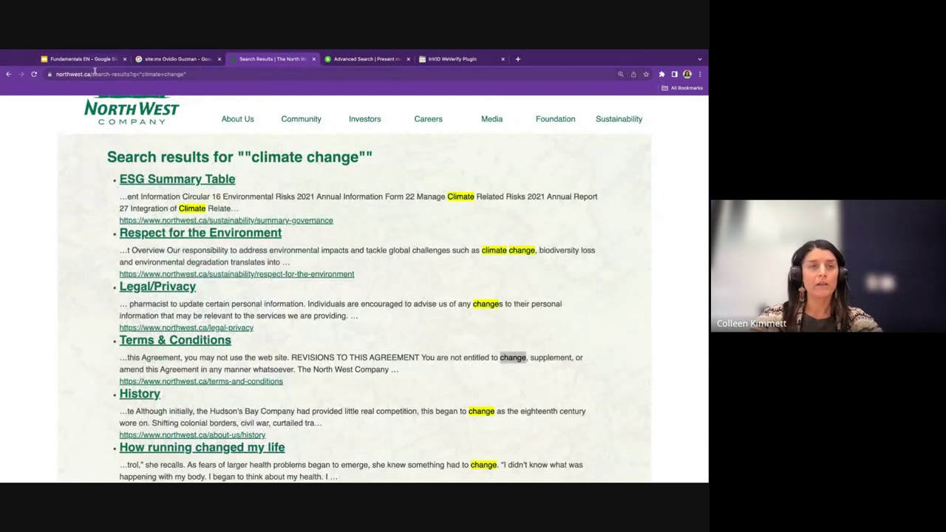
left_click_drag(92, 74, 42, 76)
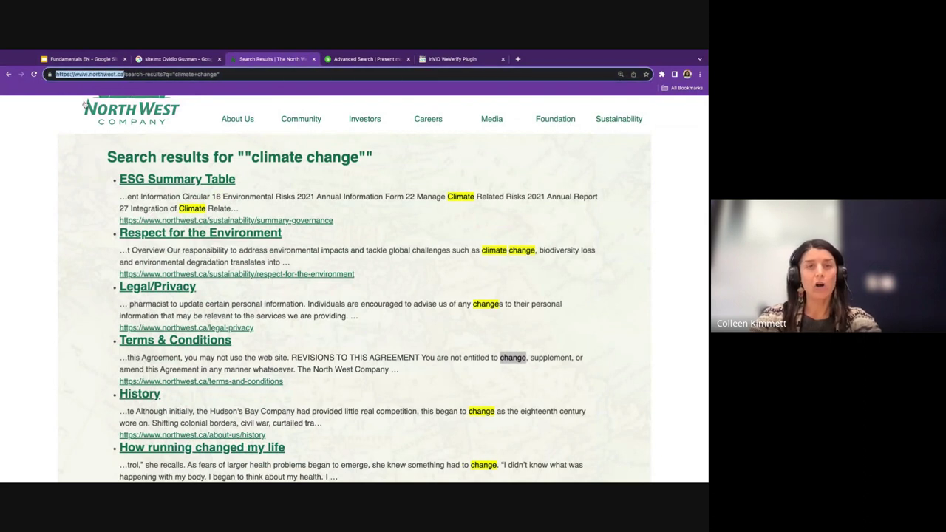
left_click(182, 61)
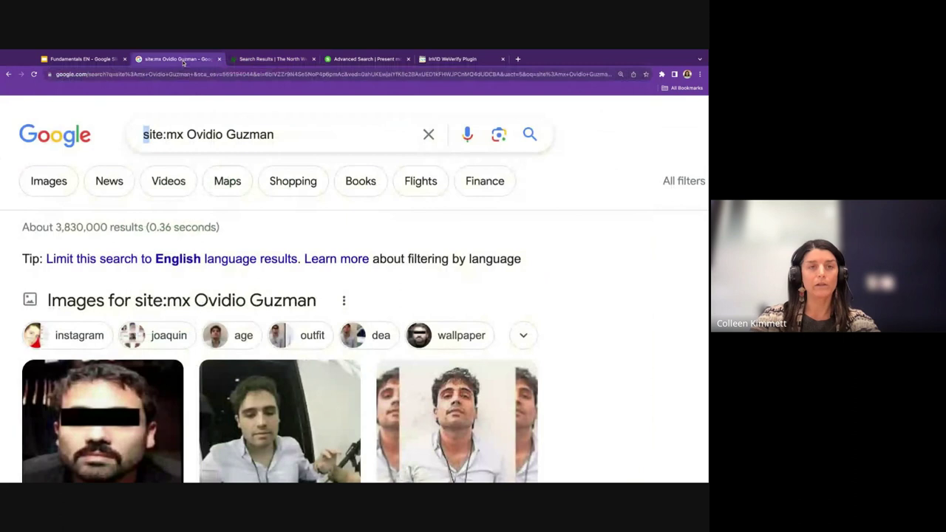
triple_click(200, 133)
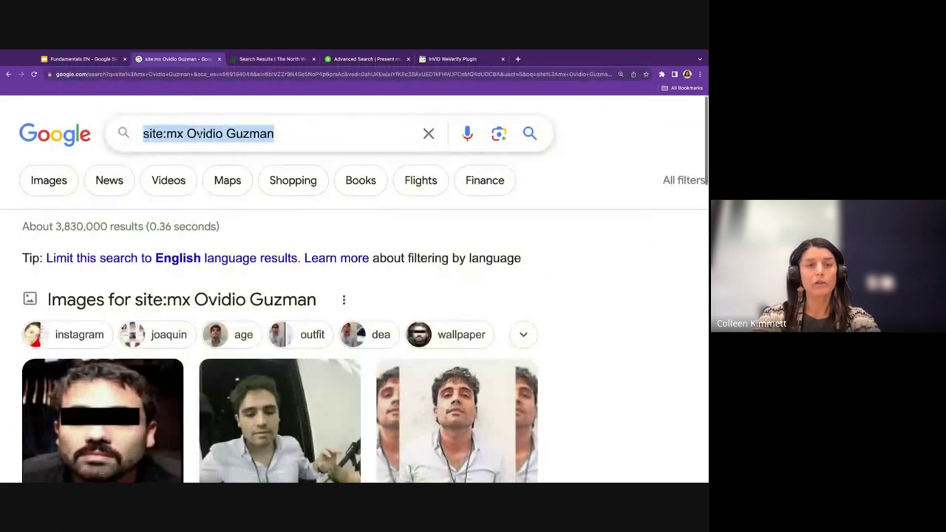
type("site:https://www.northwest.ca/")
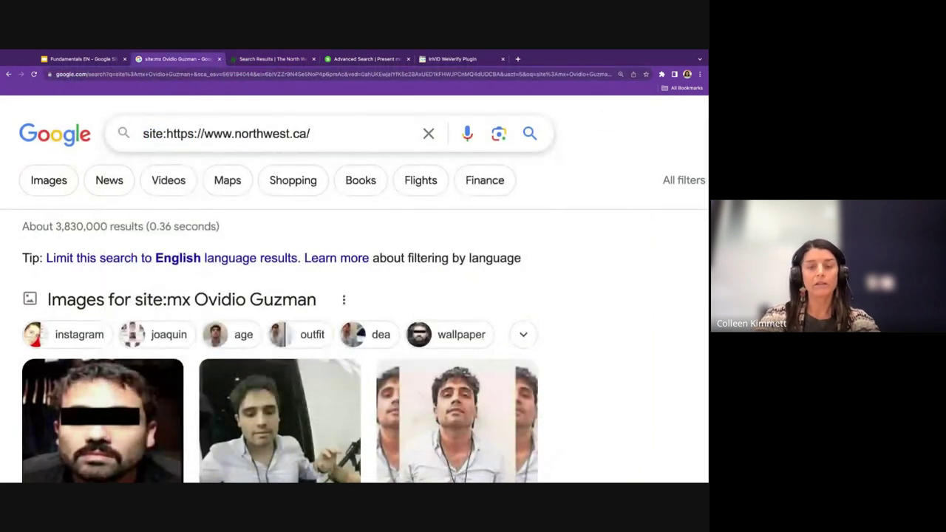
type("\"climate chang")
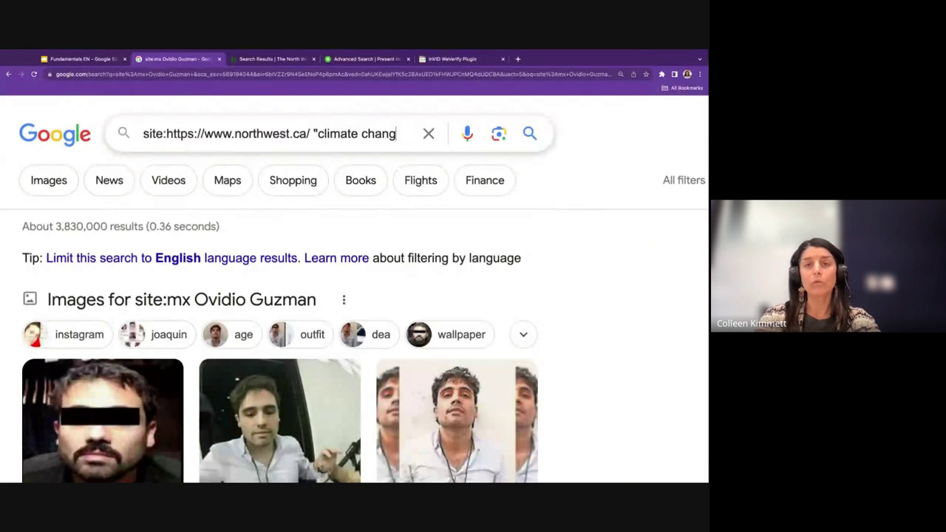
type("e\"")
key("Return")
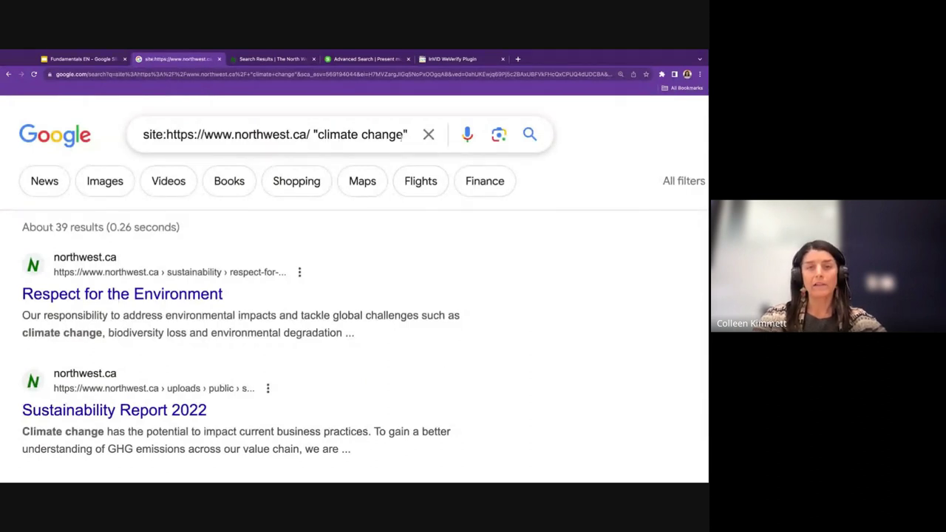
- Highlight the phrase climate change in the query and look through the Google results from northwest.ca
left_click_drag(404, 134, 318, 135)
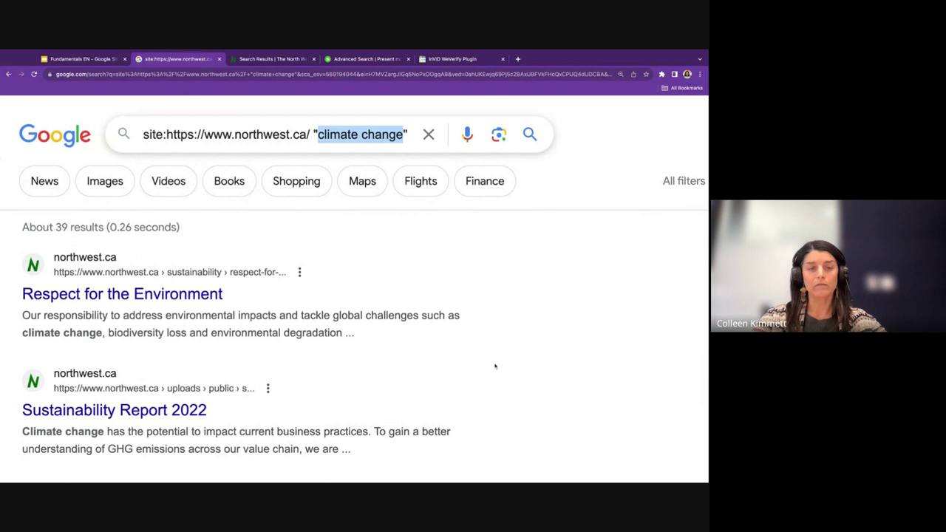
scroll(495, 366, "down", 1)
scroll(495, 365, "down", 5)
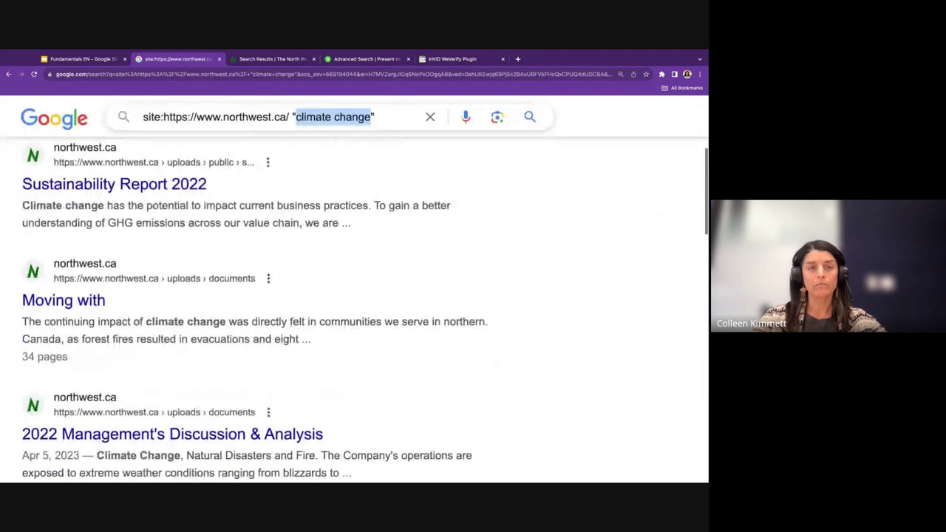
scroll(358, 293, "down", 2)
scroll(359, 293, "up", 8)
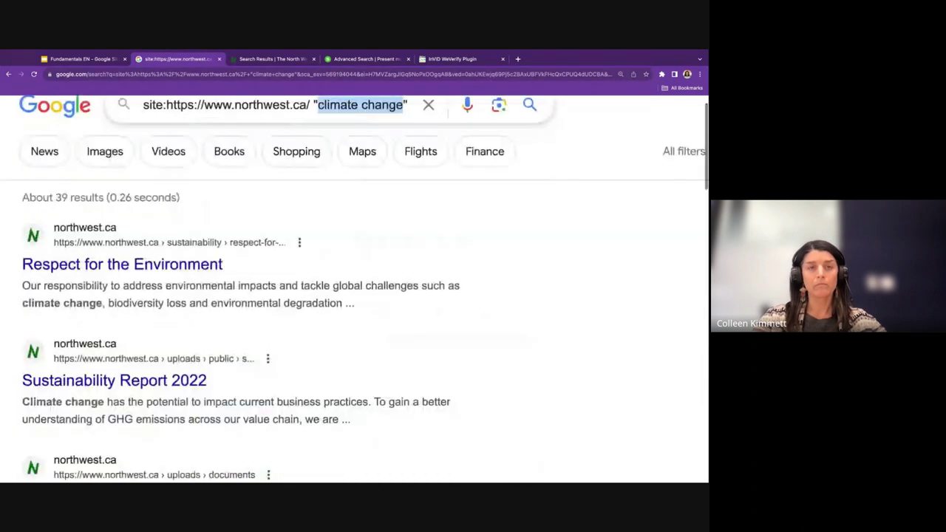
key("alt+Tab")
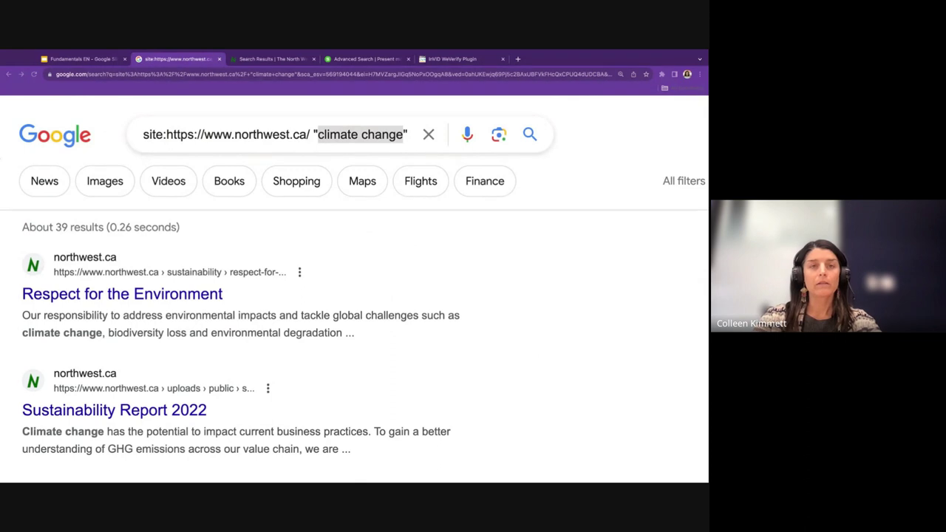
left_click(174, 82)
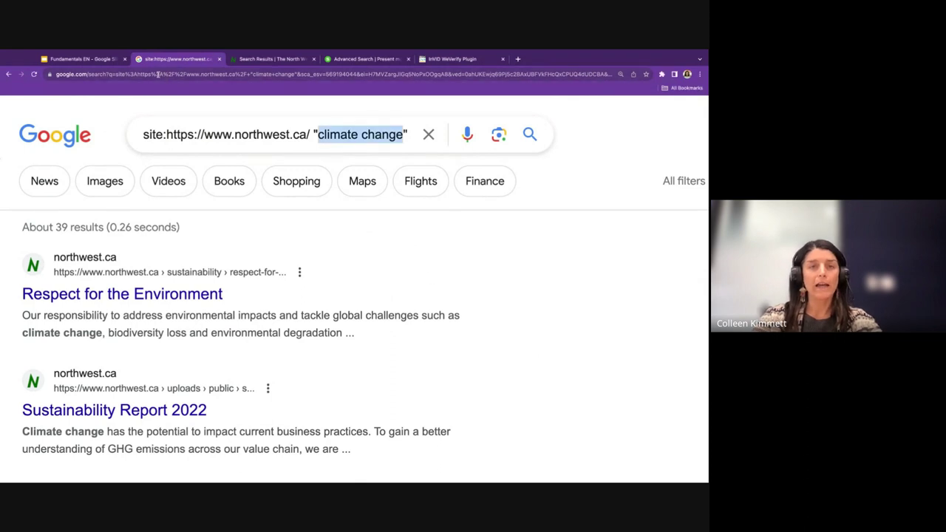
- Load pub-hamilton.escribemeetings.com/?MeetingViewId=3&Year=2022&Expanded=Council in the tab showing the North West site
left_click(250, 60)
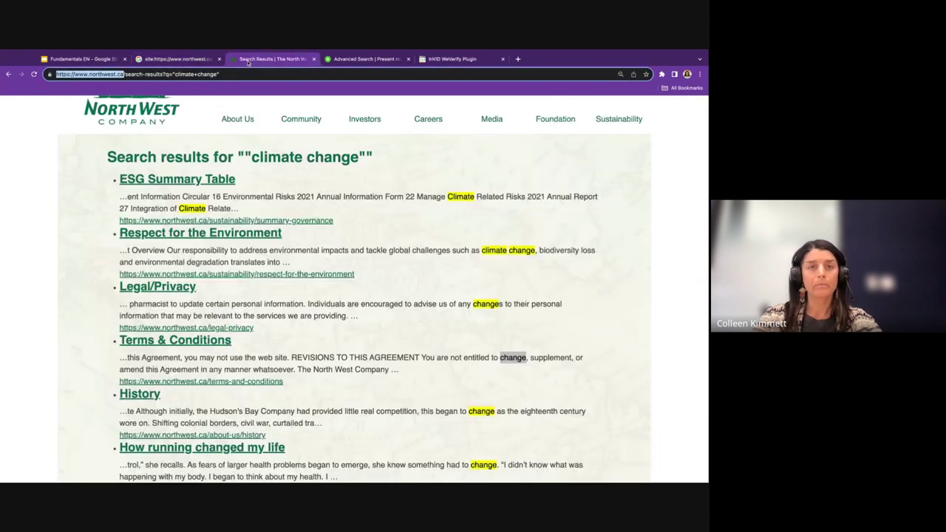
type("pub-hamilton.escribemeetings.com/?MeetingViewId=3&Year=2022&Expanded=Council")
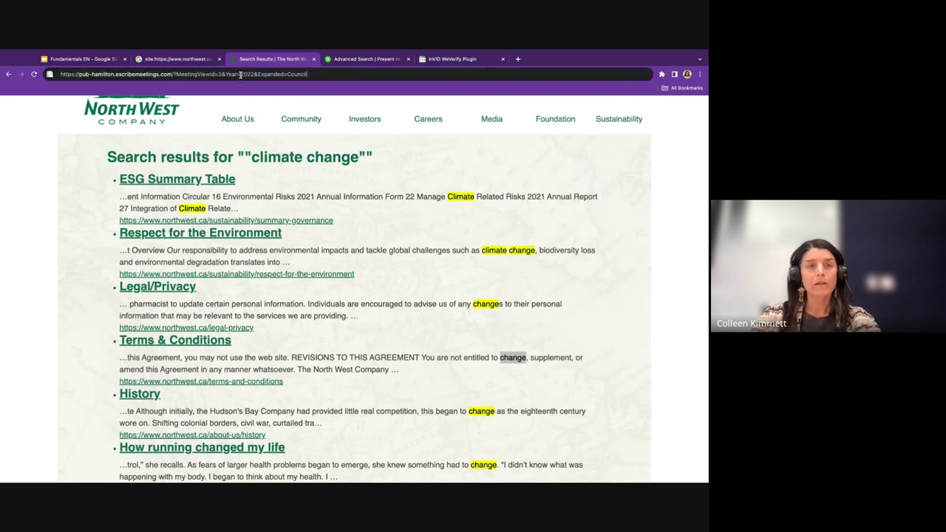
key("Return")
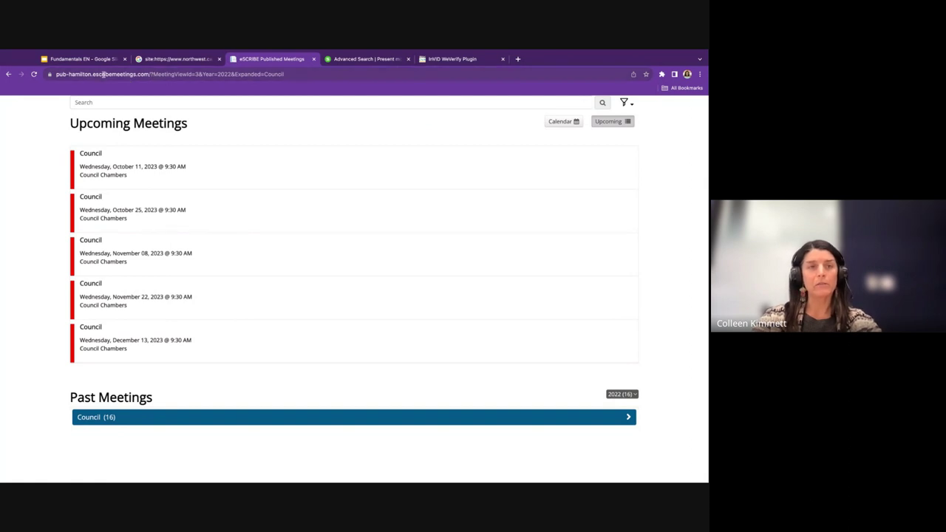
left_click_drag(150, 74, 52, 76)
key("ctrl+c")
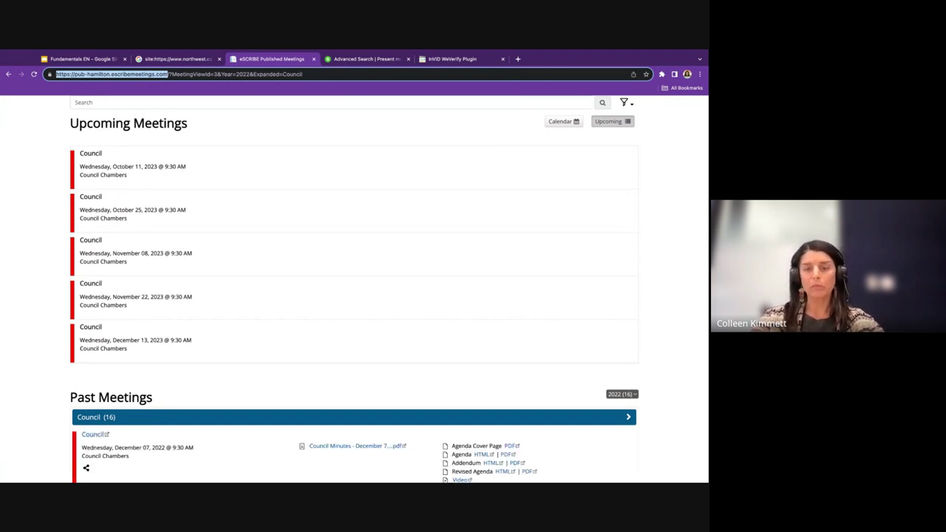
scroll(29, 250, "down", 3)
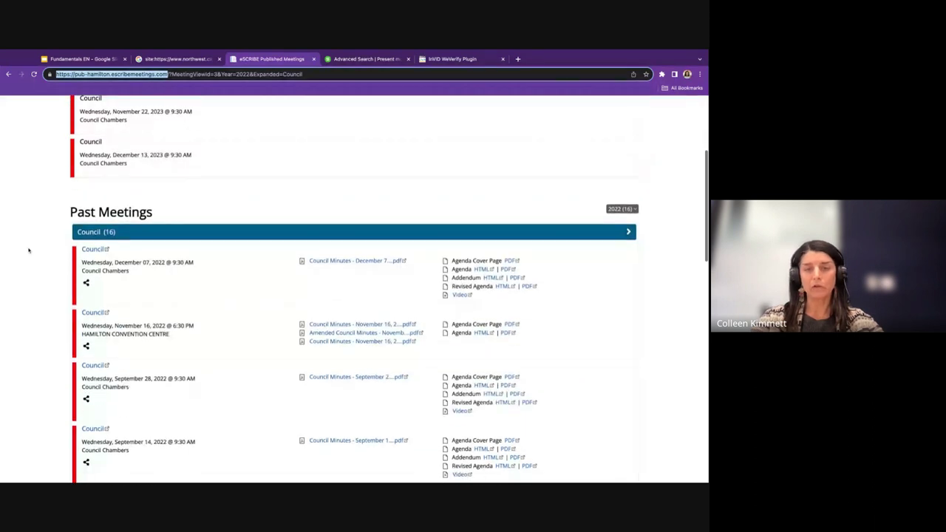
scroll(29, 251, "up", 3)
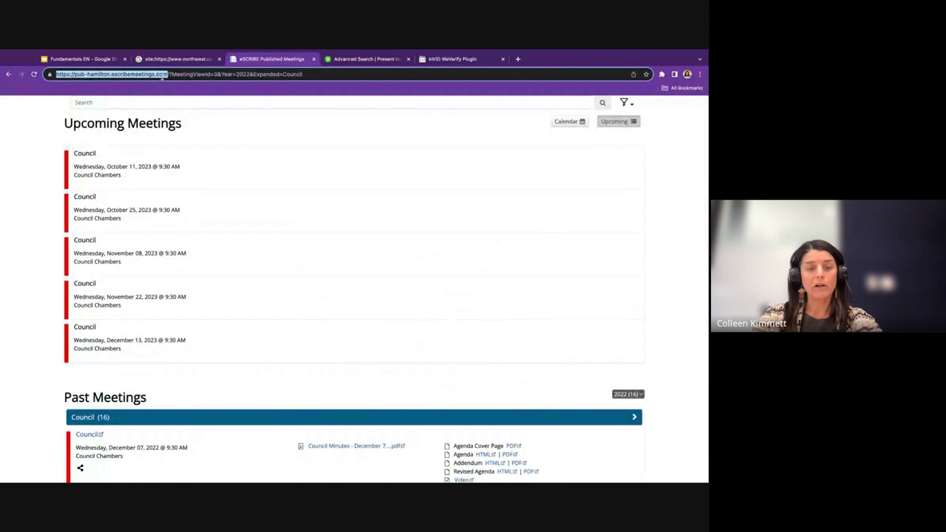
left_click(175, 59)
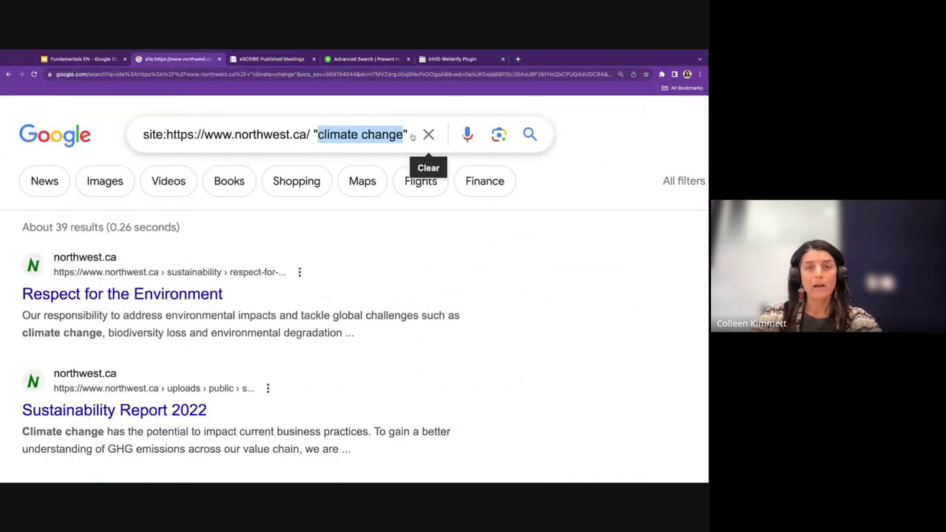
left_click_drag(408, 135, 173, 135)
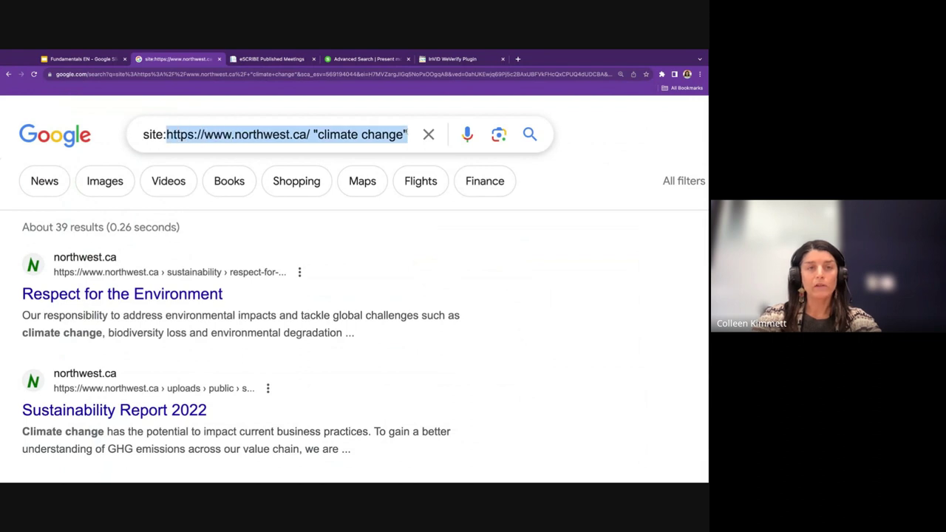
key("BackSpace")
key("ctrl+v")
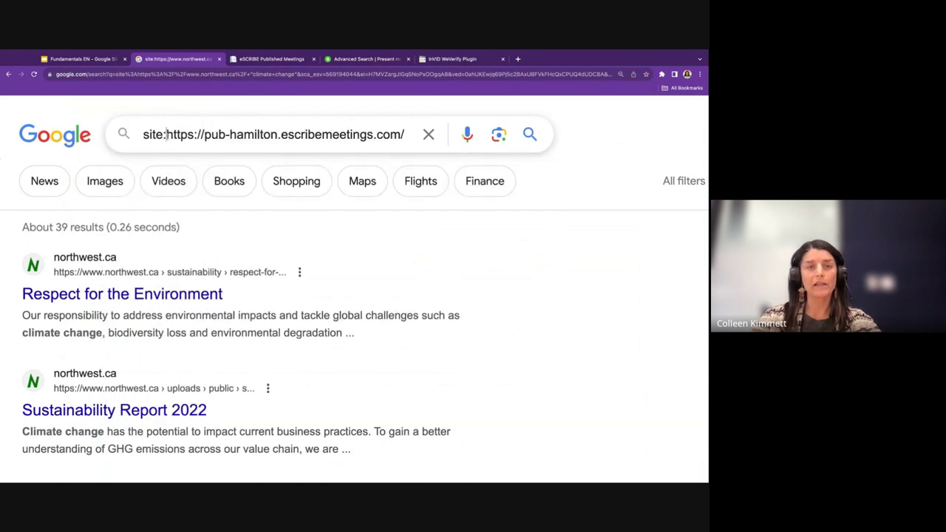
left_click_drag(166, 134, 126, 139)
key("End")
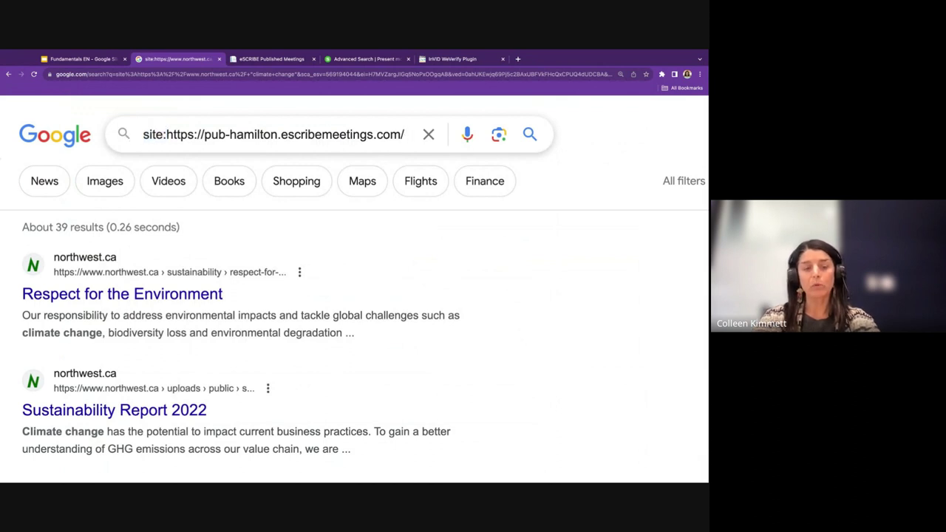
type("sewage")
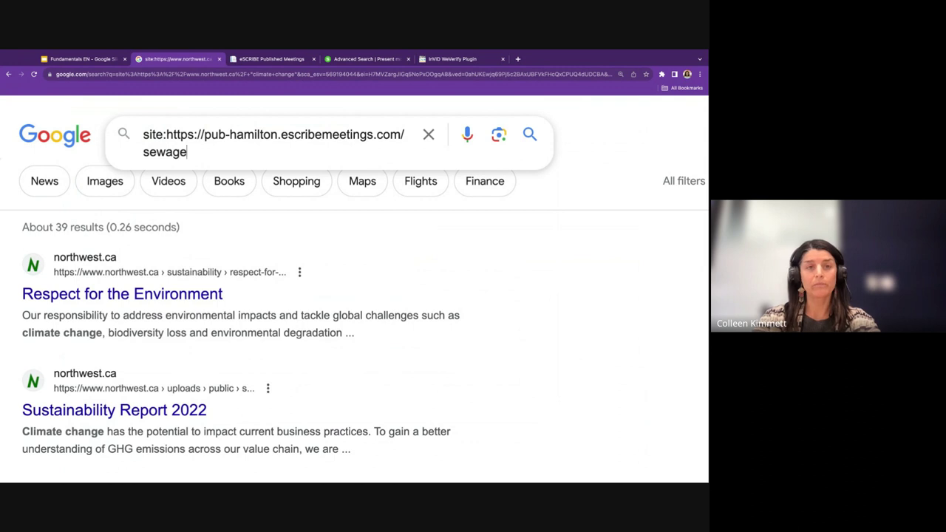
key("Return")
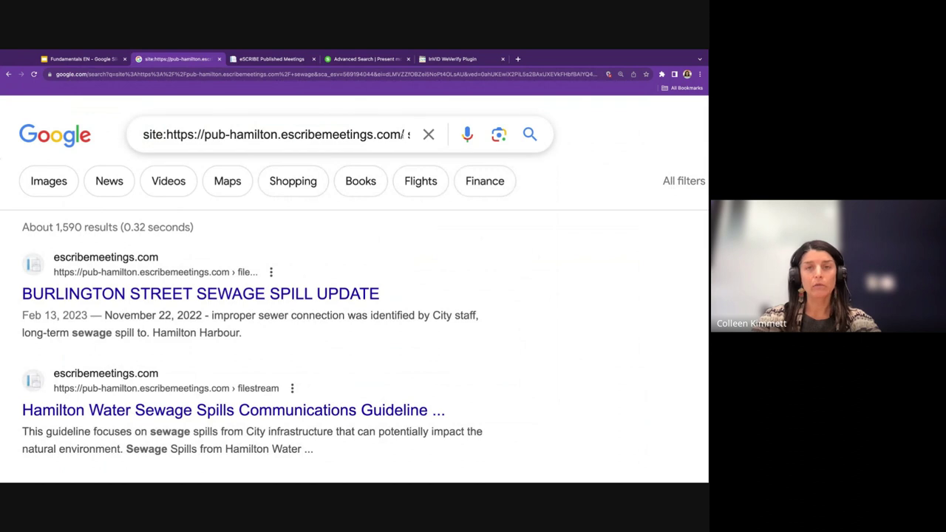
- Highlight the site address and the keyword sewage in the query, and look through the results from the council document portal
left_click_drag(408, 134, 166, 135)
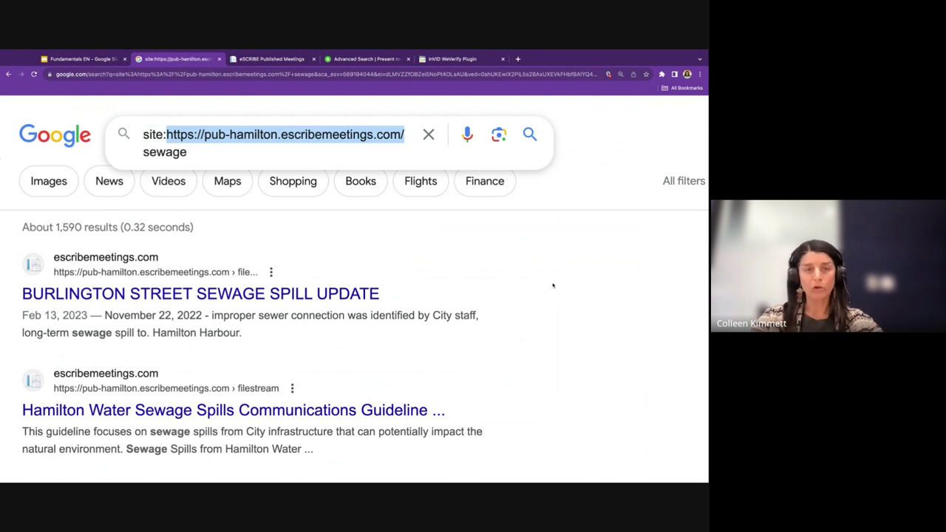
left_click_drag(185, 152, 130, 156)
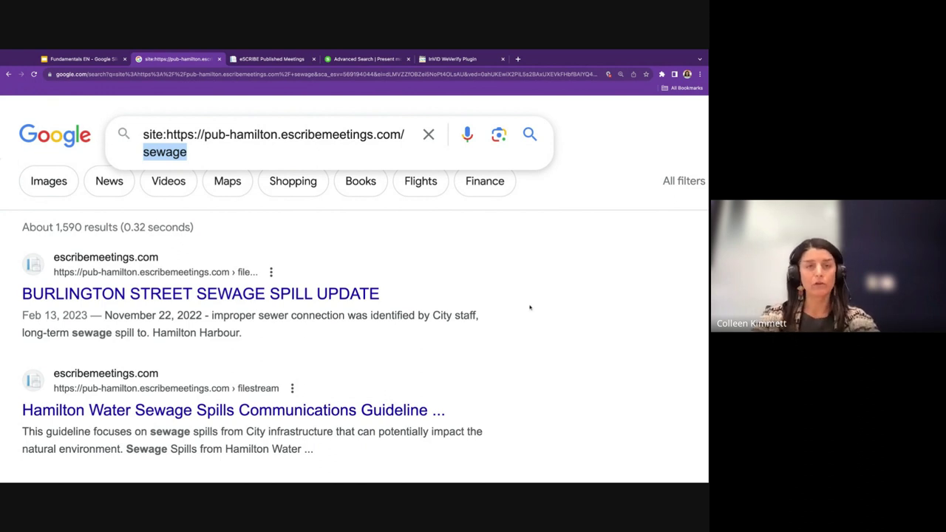
scroll(529, 307, "down", 4)
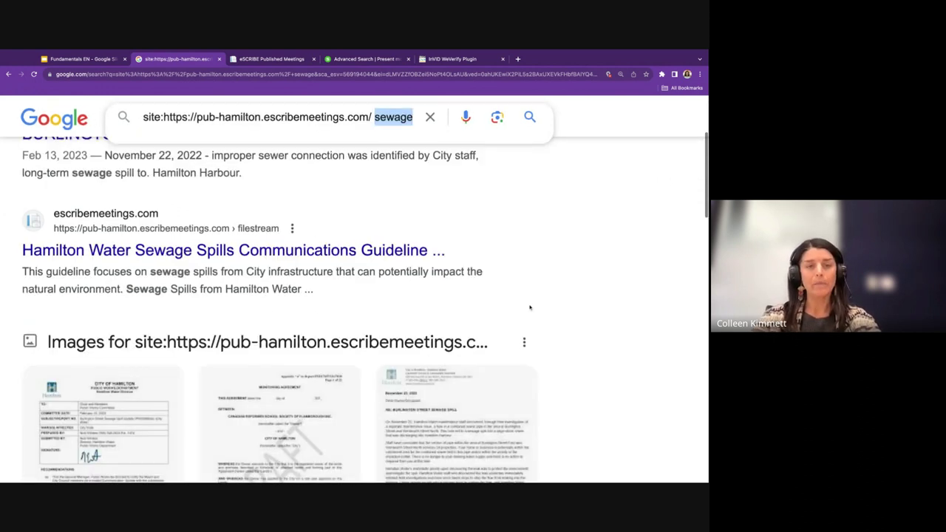
scroll(529, 308, "down", 10)
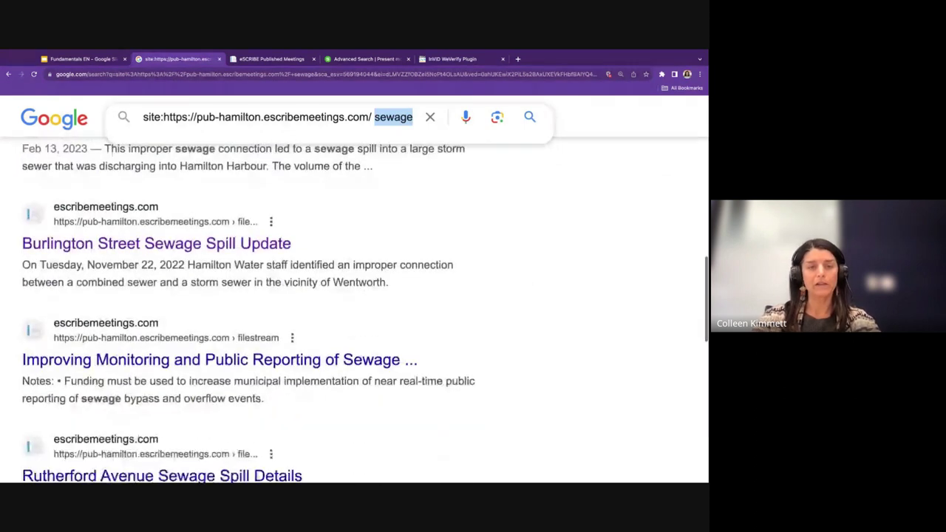
scroll(248, 310, "down", 5)
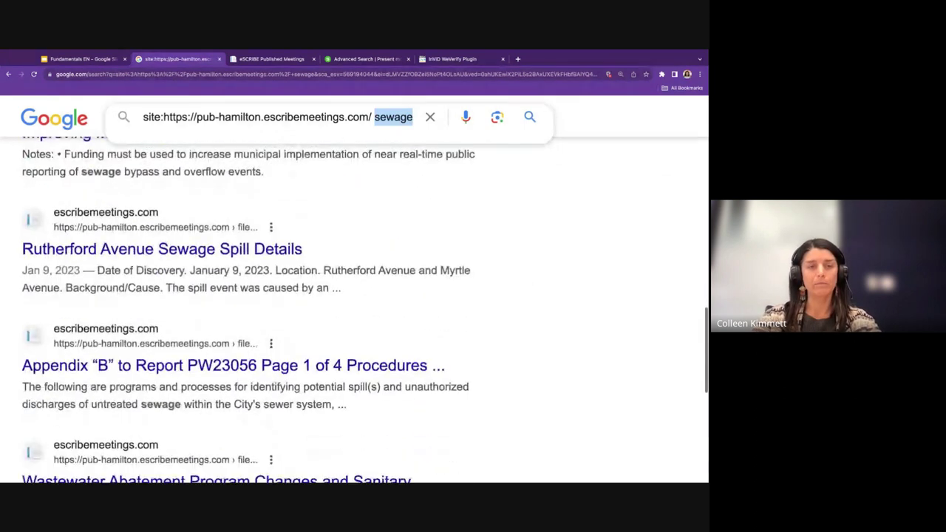
scroll(364, 307, "down", 5)
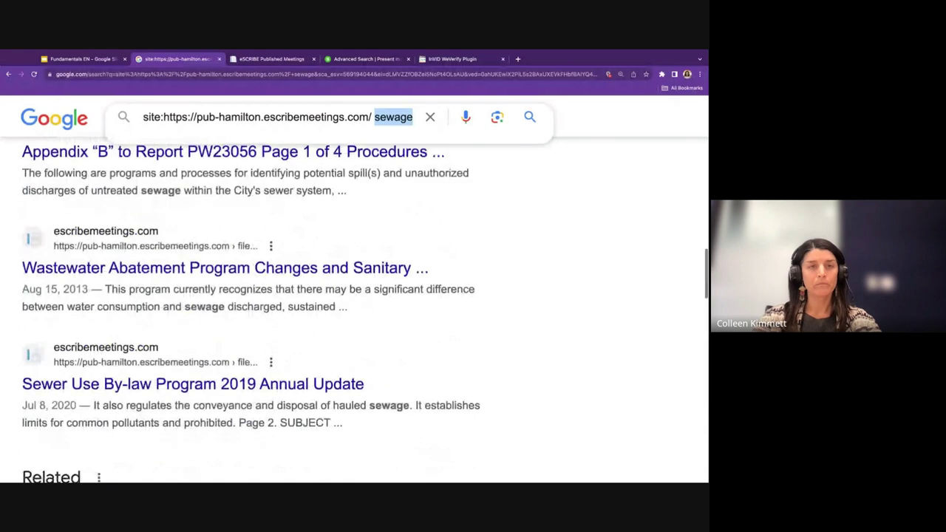
scroll(354, 307, "up", 20)
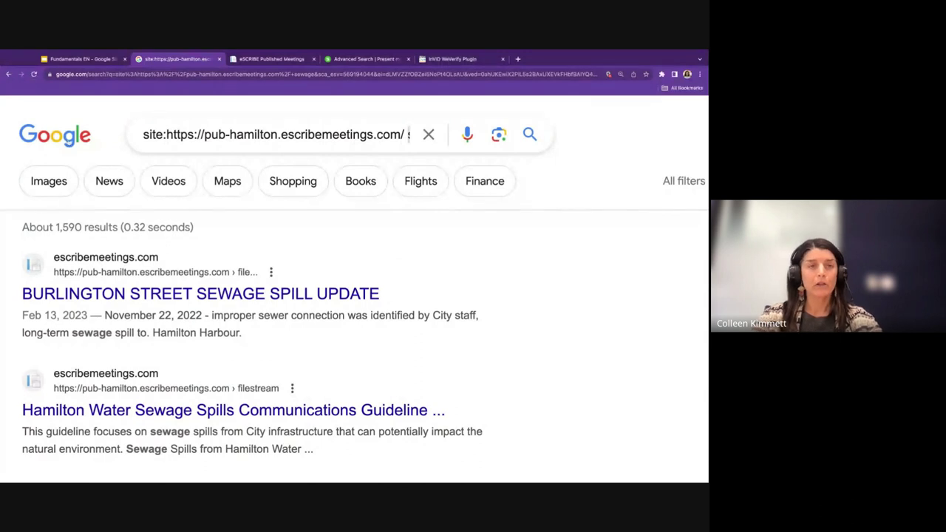
- Enter a new Google query of the person's quoted full name plus (site:facebook.com | site:twitter.com | site:linkedin.com), and highlight its parts
left_click(68, 143)
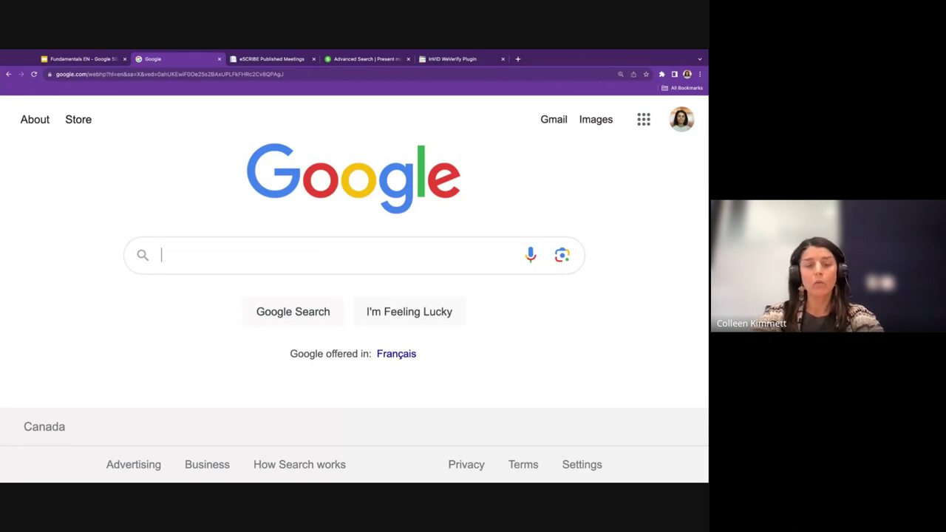
type("\"Colleen Kimmett\" (site:facebook.com | site:twitter.com | site:linkedin.com)")
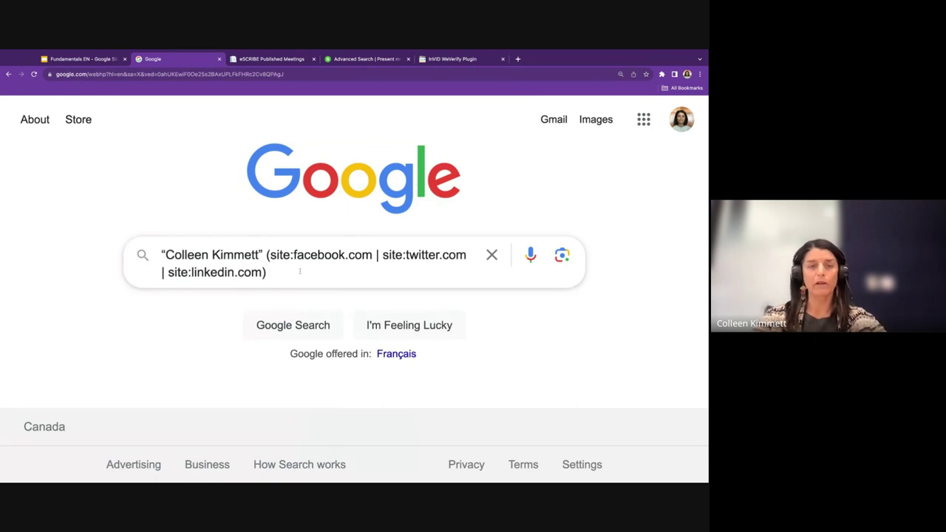
left_click_drag(264, 255, 160, 255)
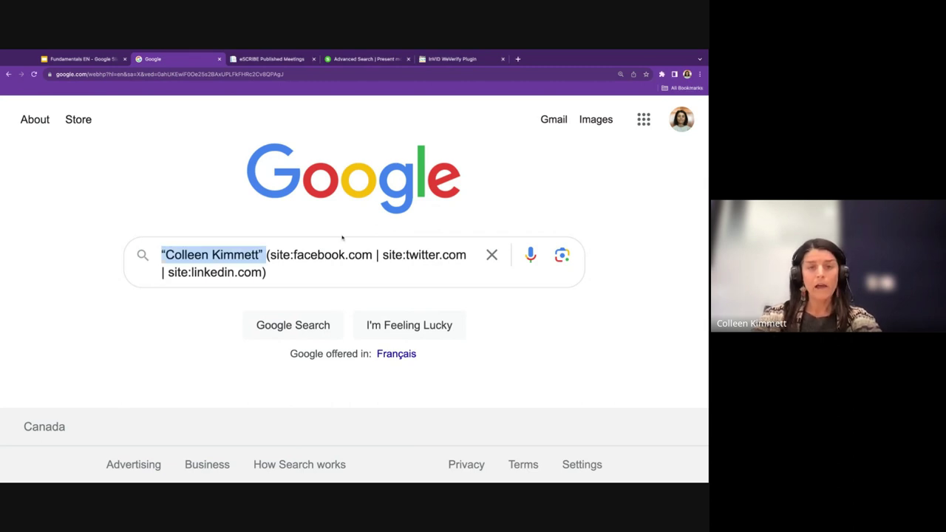
left_click(277, 255)
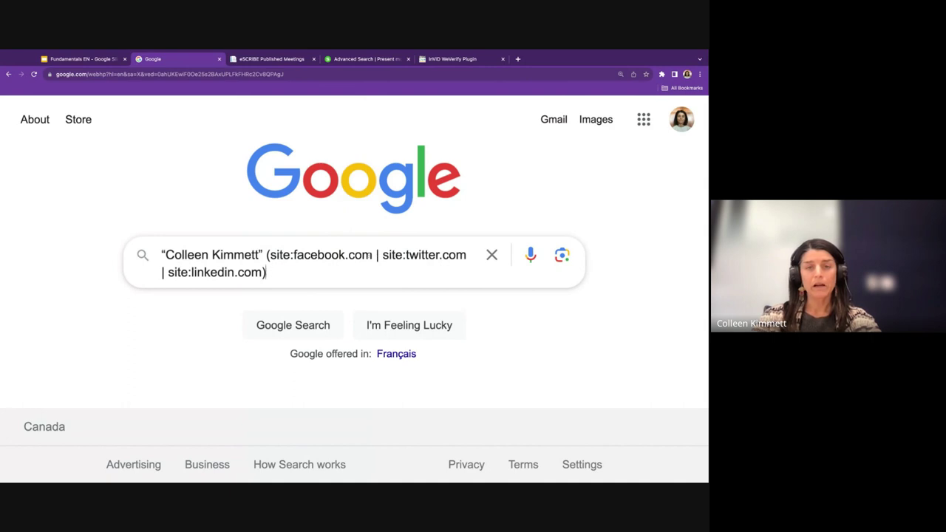
left_click_drag(372, 255, 269, 255)
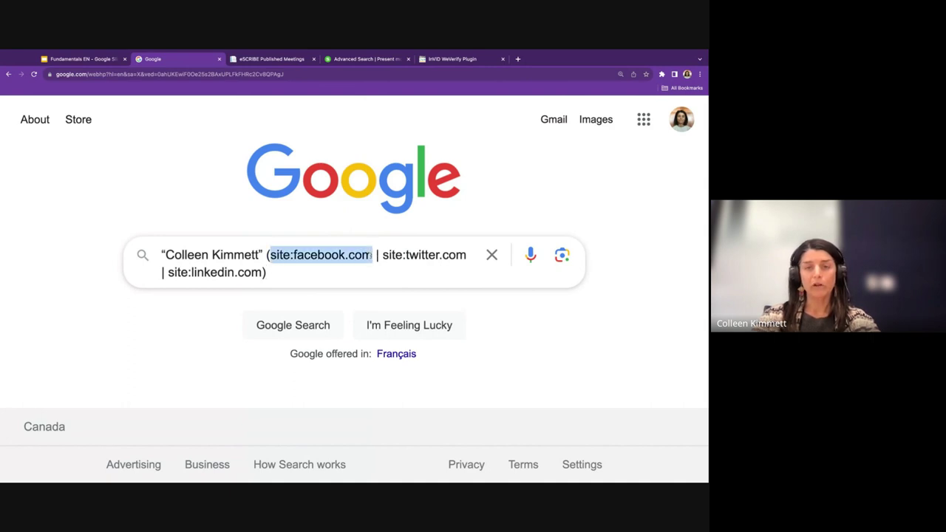
left_click_drag(467, 255, 406, 255)
left_click_drag(263, 272, 191, 272)
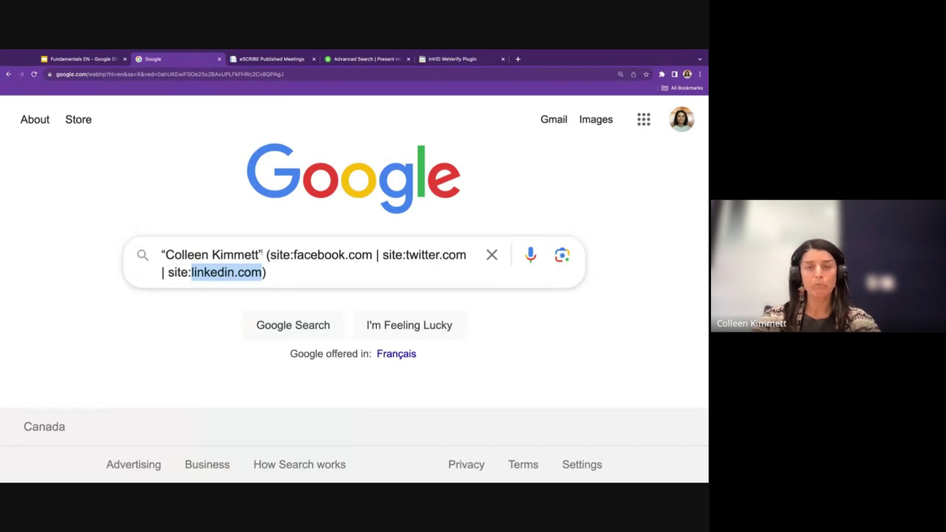
- Replace both vertical bars between the sites in the query with OR, run the search and look through the social media results
left_click(379, 255)
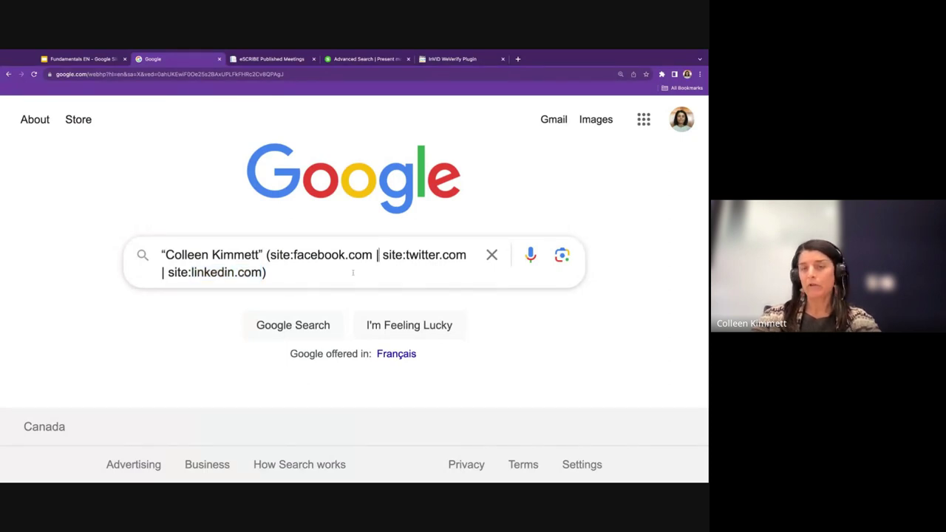
key("BackSpace")
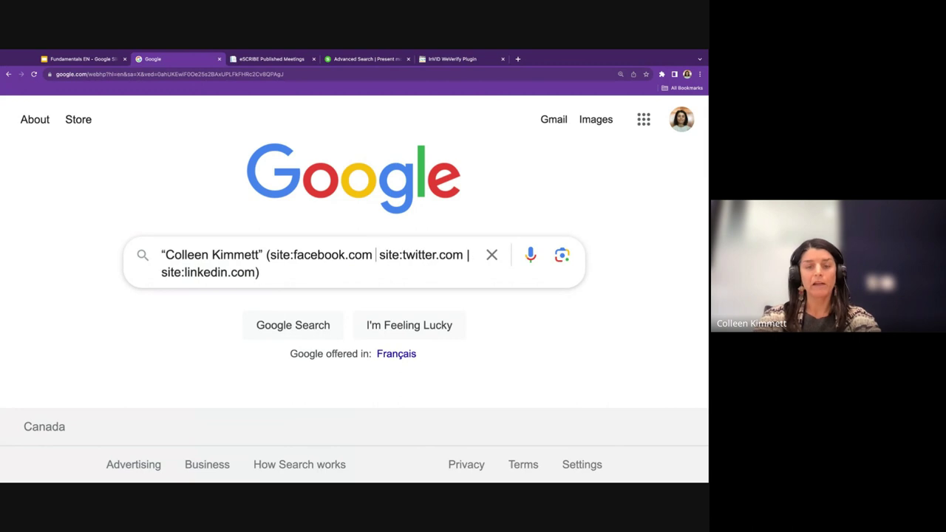
type("OR")
left_click(252, 272)
key("BackSpace")
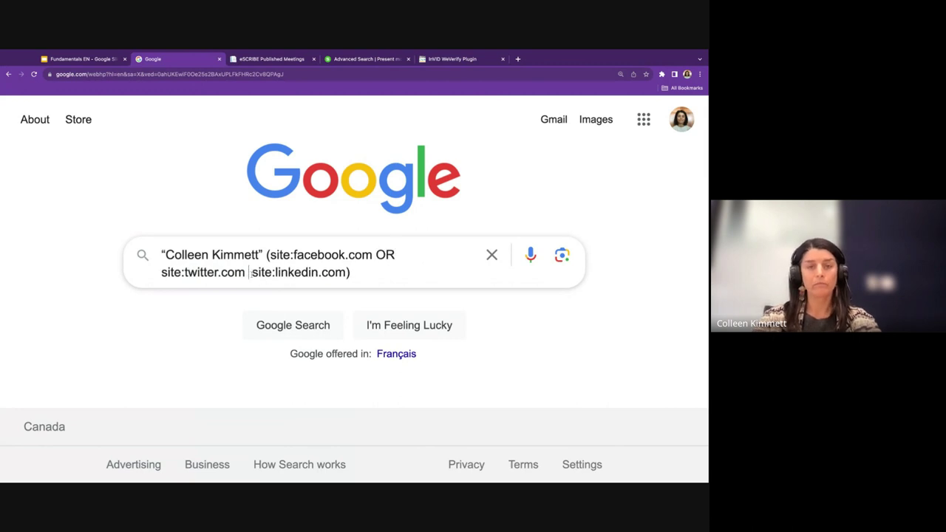
type("OR")
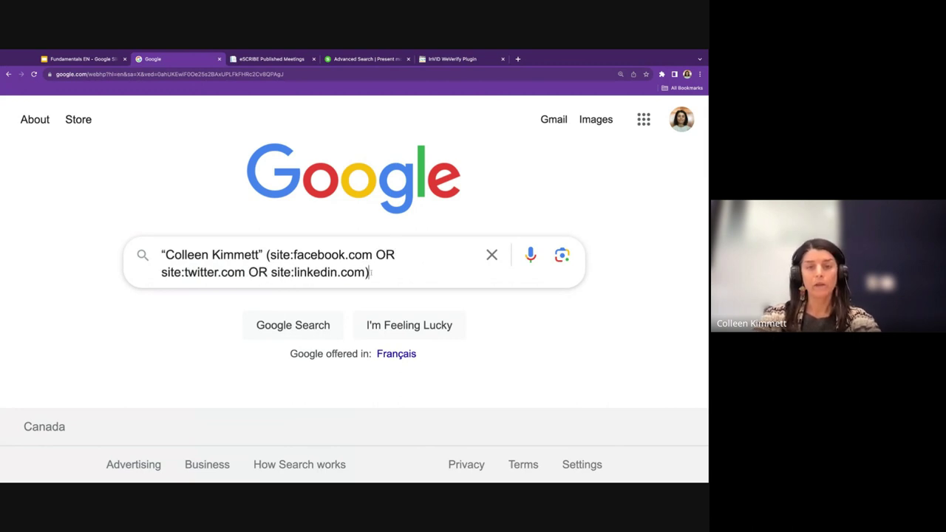
key("Return")
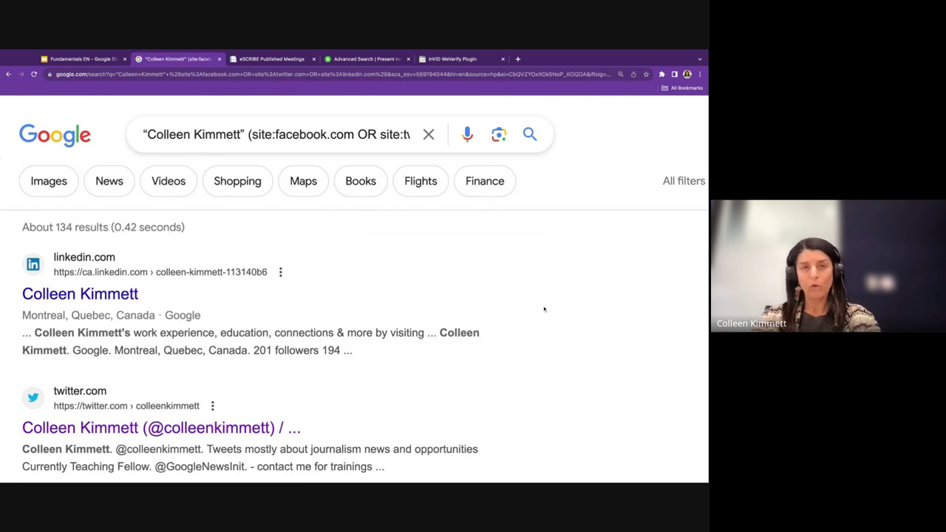
scroll(538, 337, "down", 3)
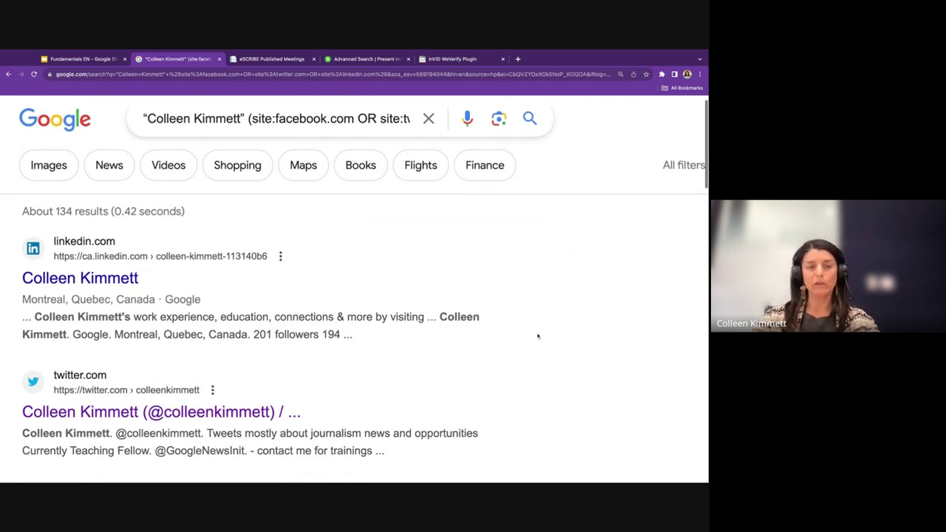
scroll(537, 336, "down", 6)
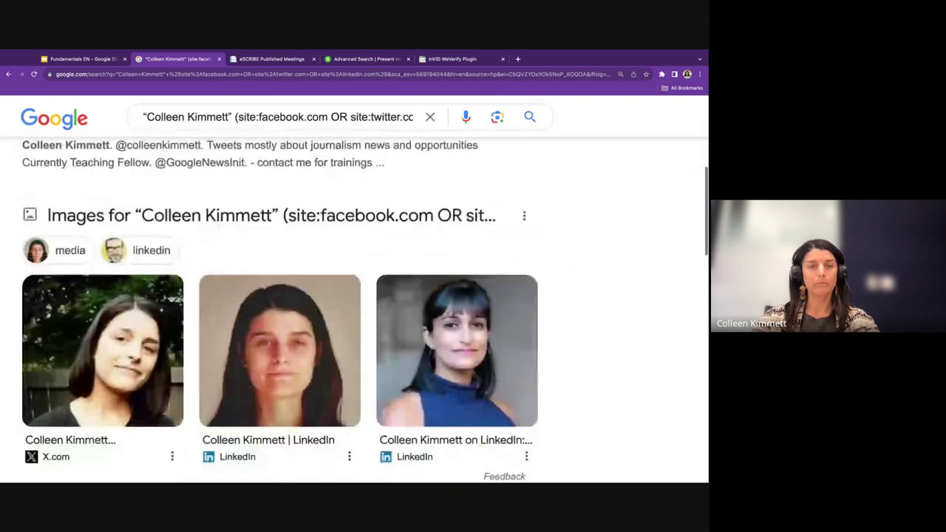
scroll(365, 309, "down", 1)
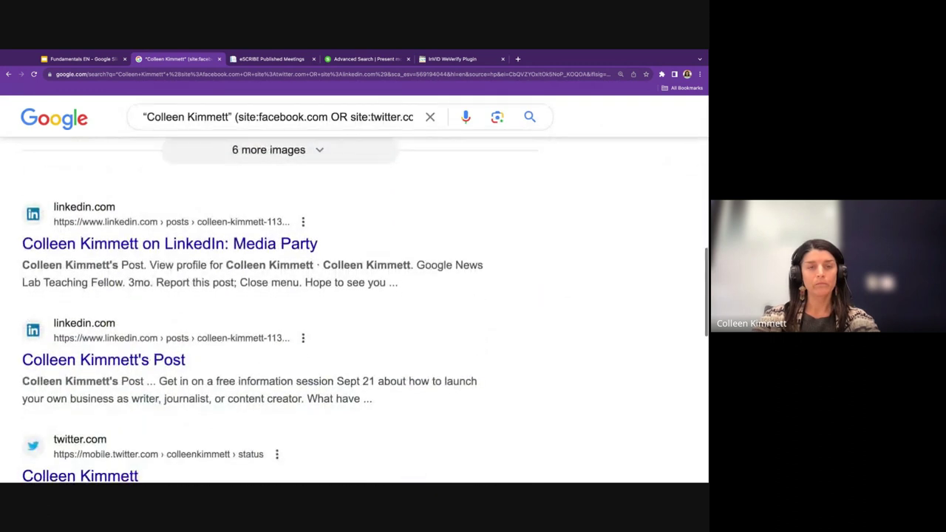
scroll(354, 306, "up", 10)
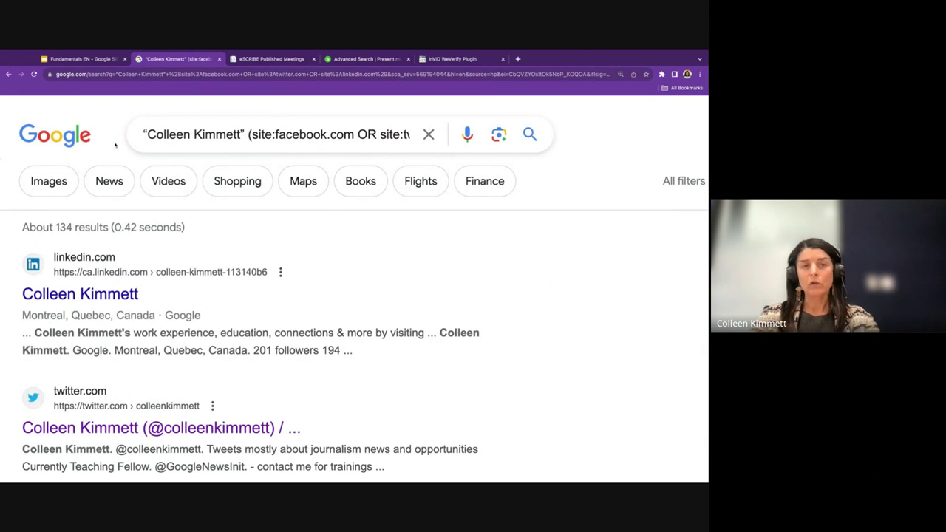
- Start a new Google search for "4th of july crafts" and look over the first results
left_click(76, 137)
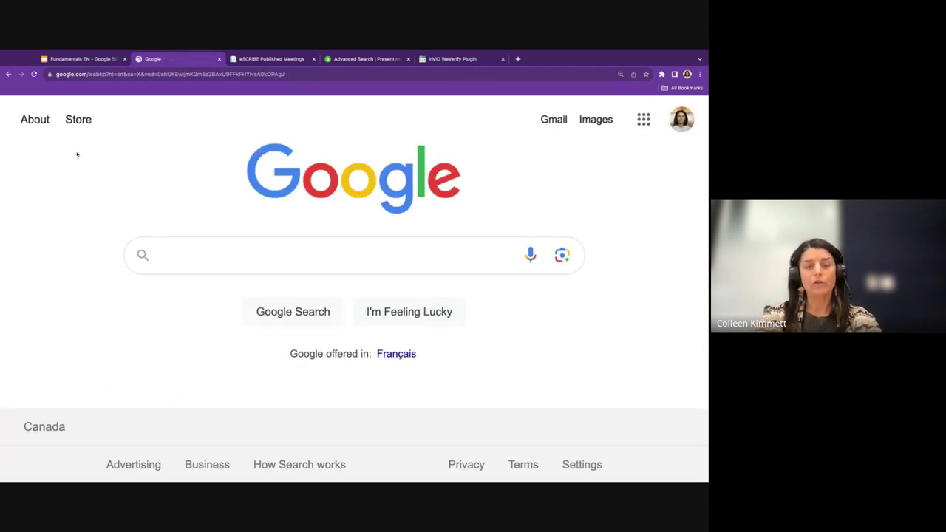
type("4th of july crafts")
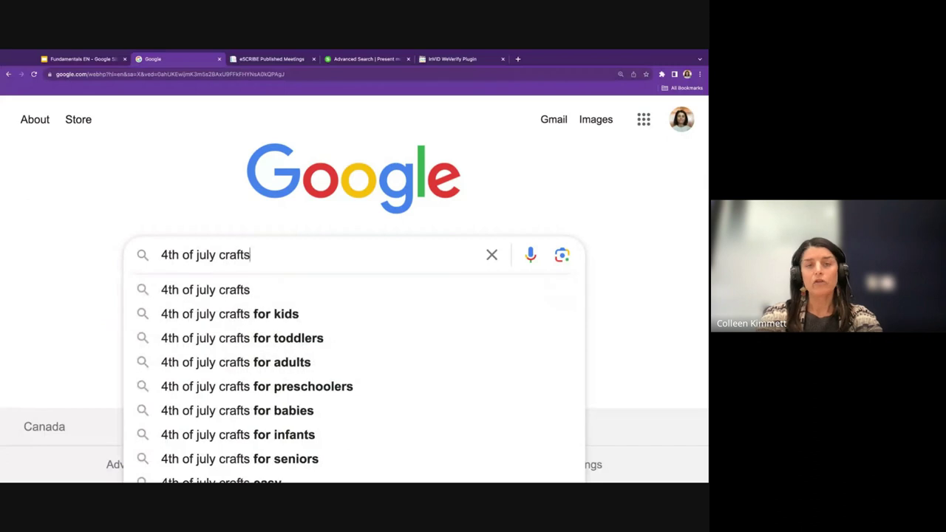
key("Return")
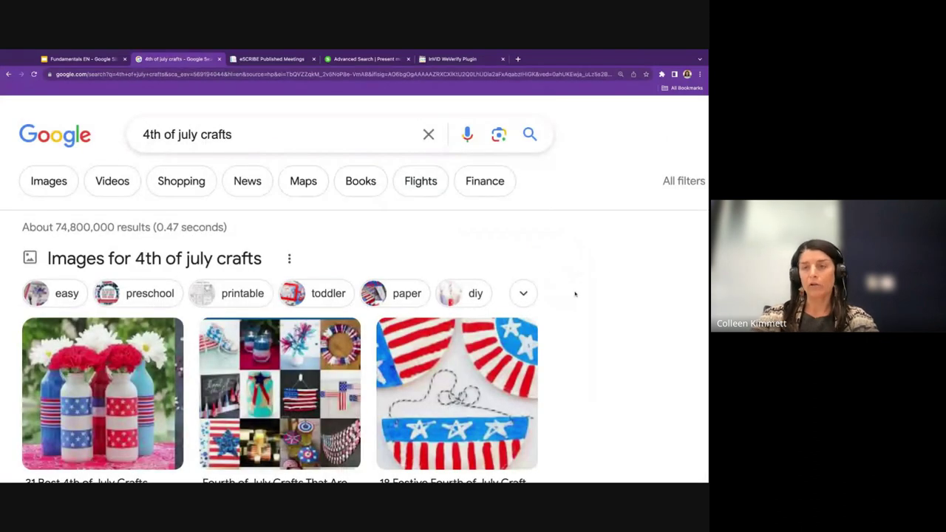
scroll(575, 295, "down", 3)
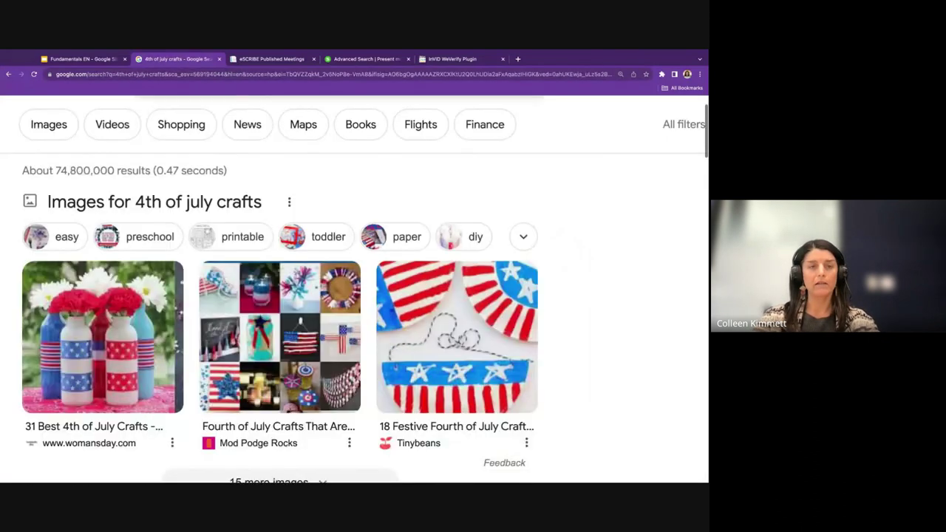
scroll(280, 310, "down", 5)
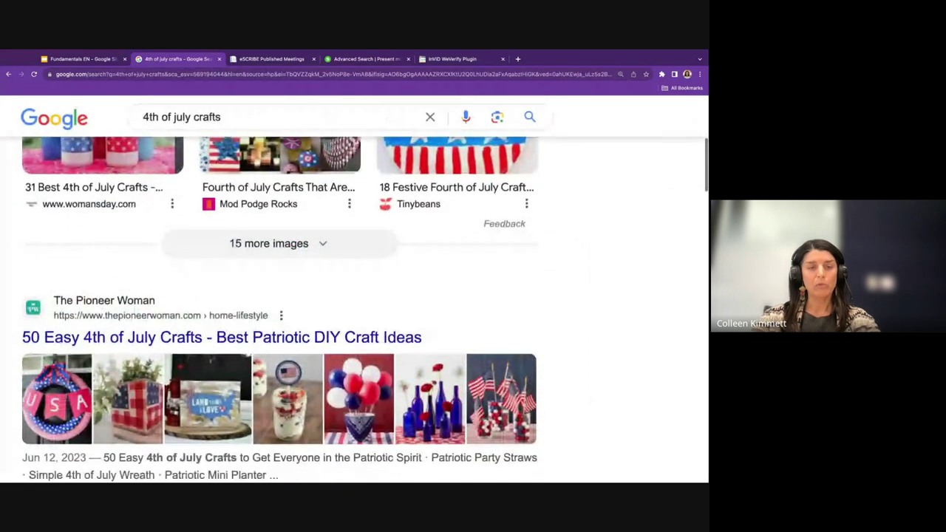
scroll(280, 311, "up", 1)
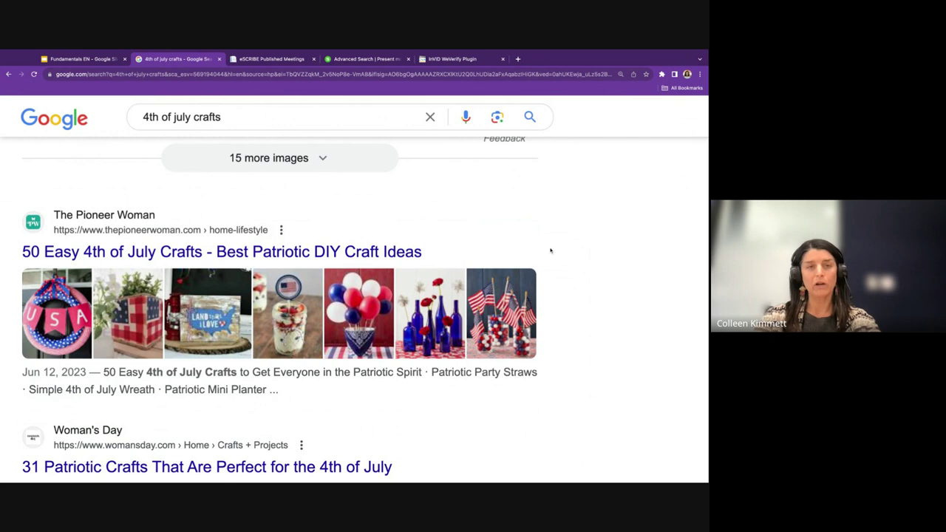
- Exclude one website by adding -site:thepioneerwoman.com to the crafts query, run the search and look through the results
left_click(249, 116)
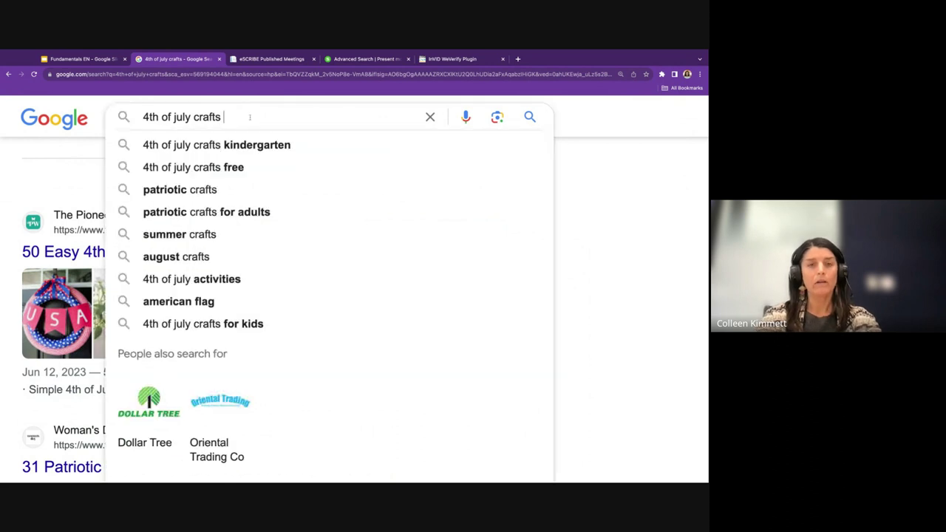
type("-site:")
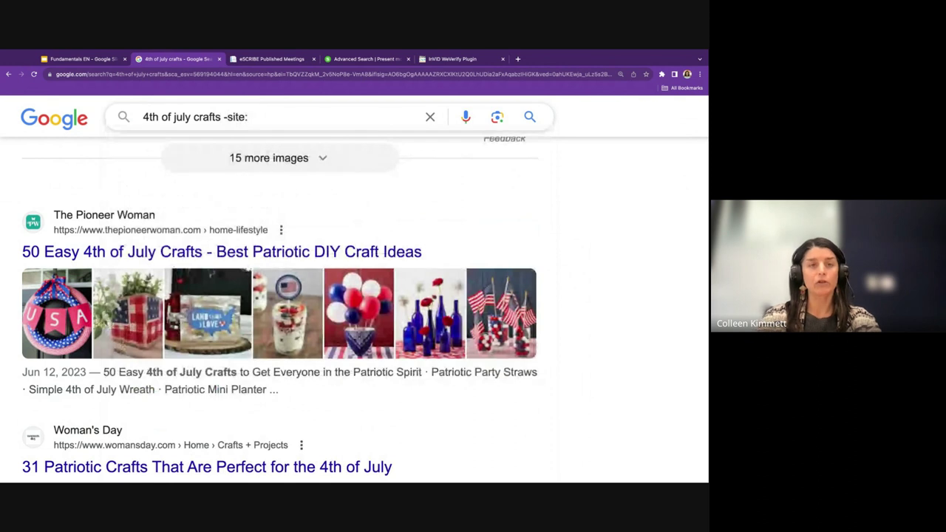
type("thepion")
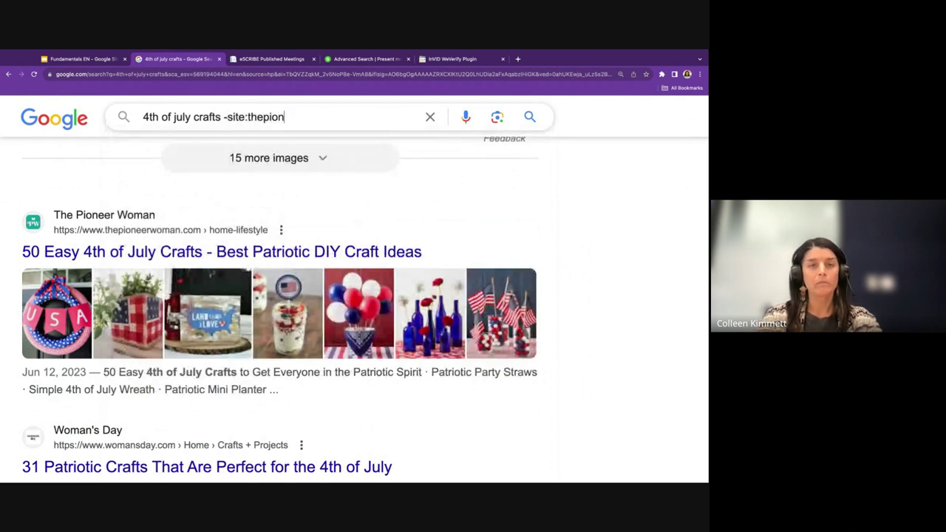
type("eerwoman.com")
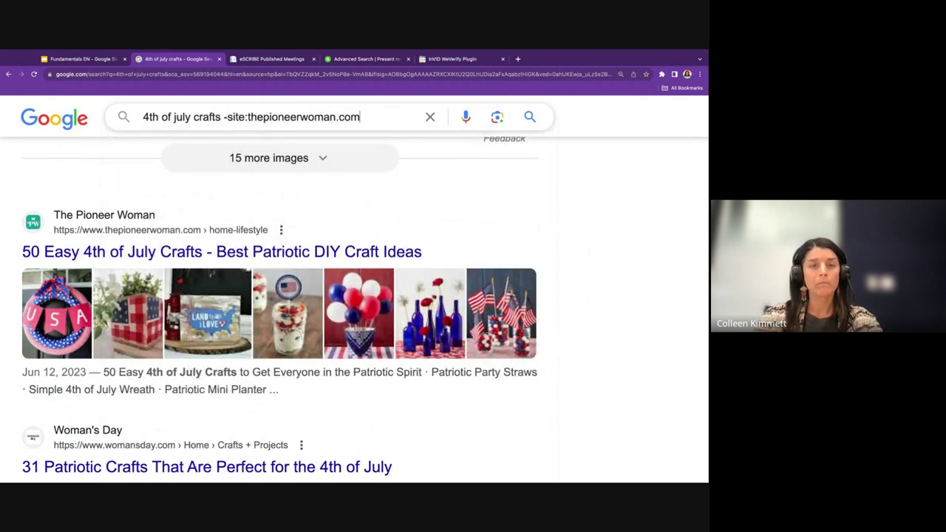
key("Return")
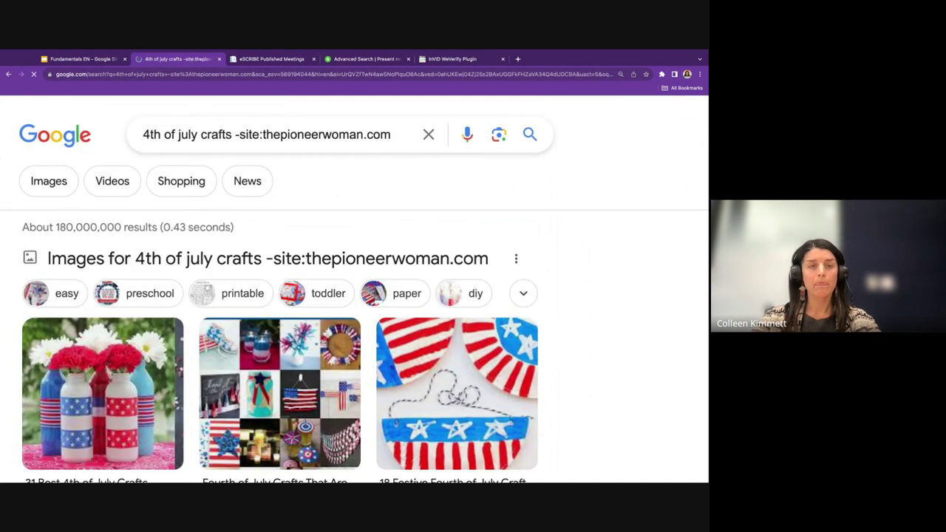
scroll(575, 323, "down", 5)
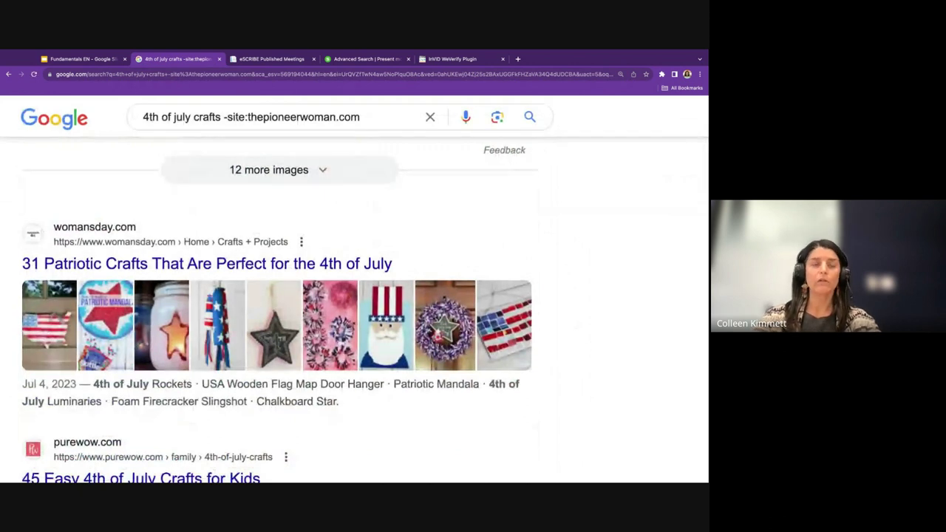
scroll(365, 311, "down", 4)
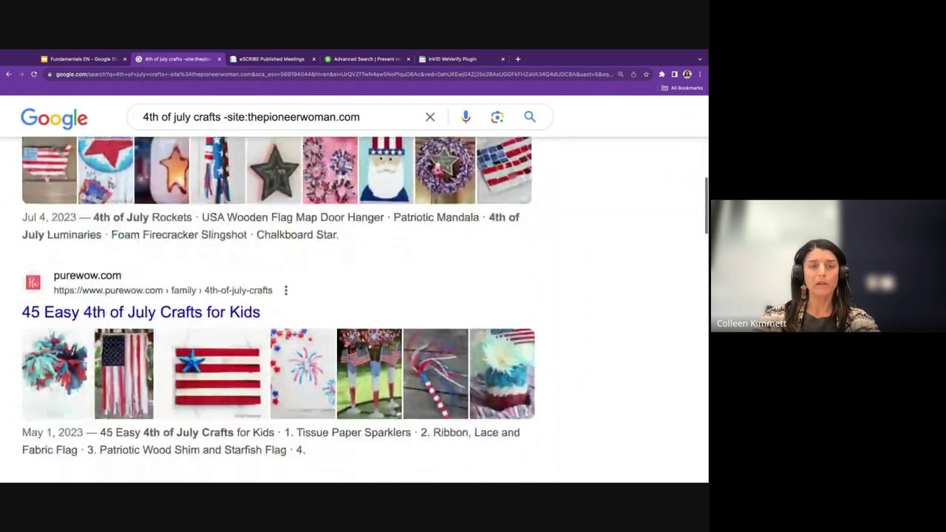
- Look through the remaining crafts results and return to the Google home page
scroll(364, 311, "down", 2)
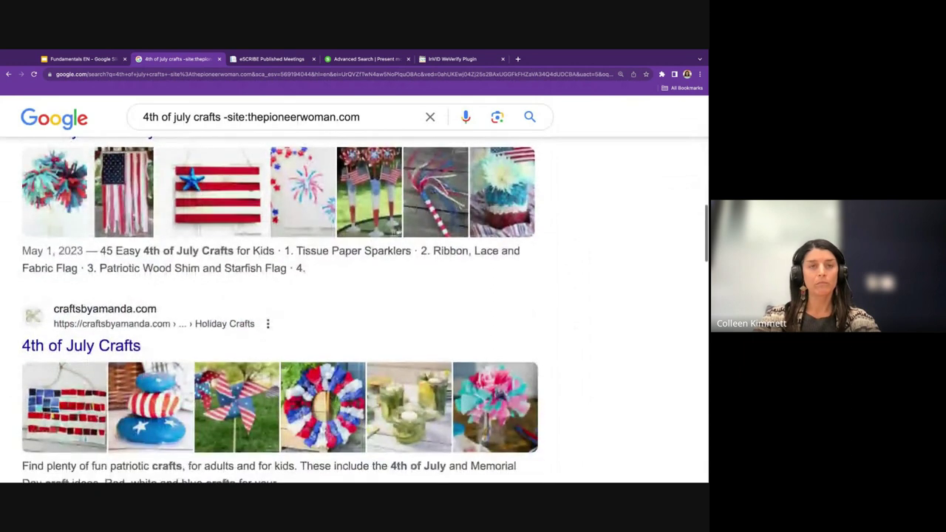
key("Home")
scroll(58, 138, "down", 1)
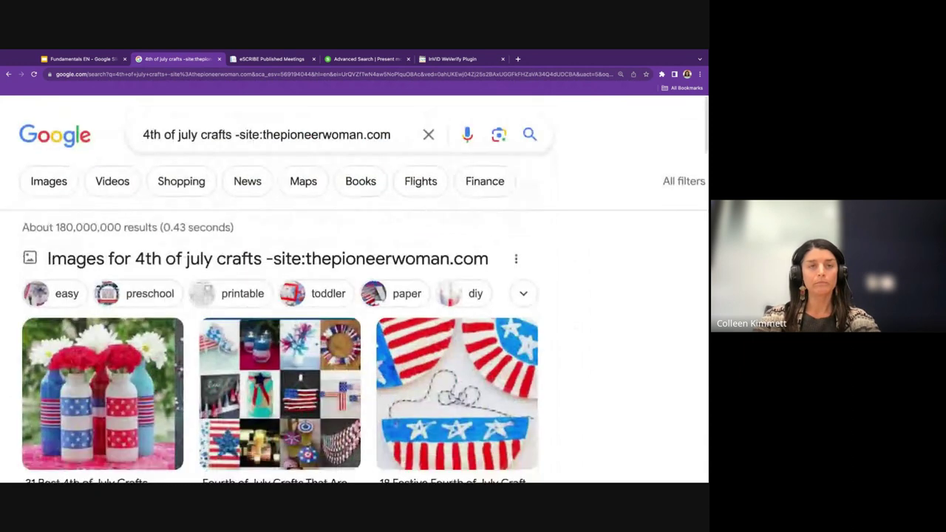
left_click(58, 137)
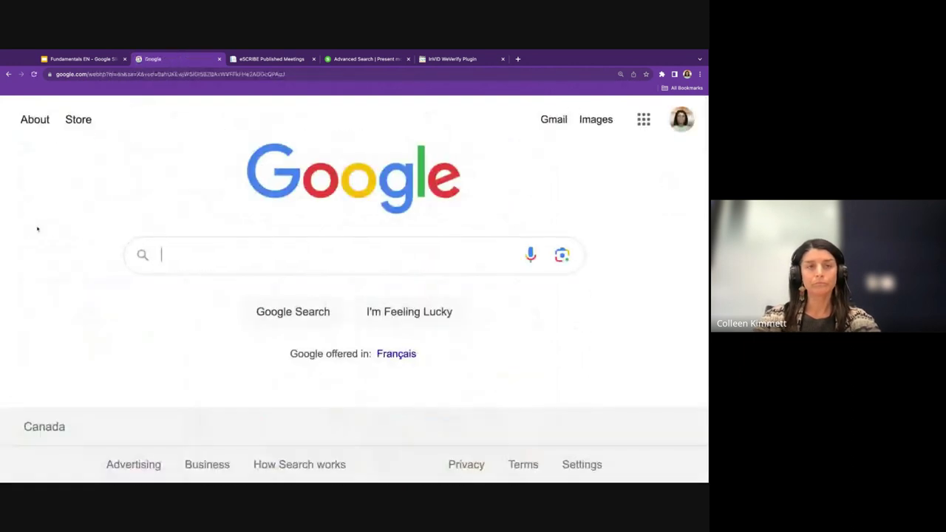
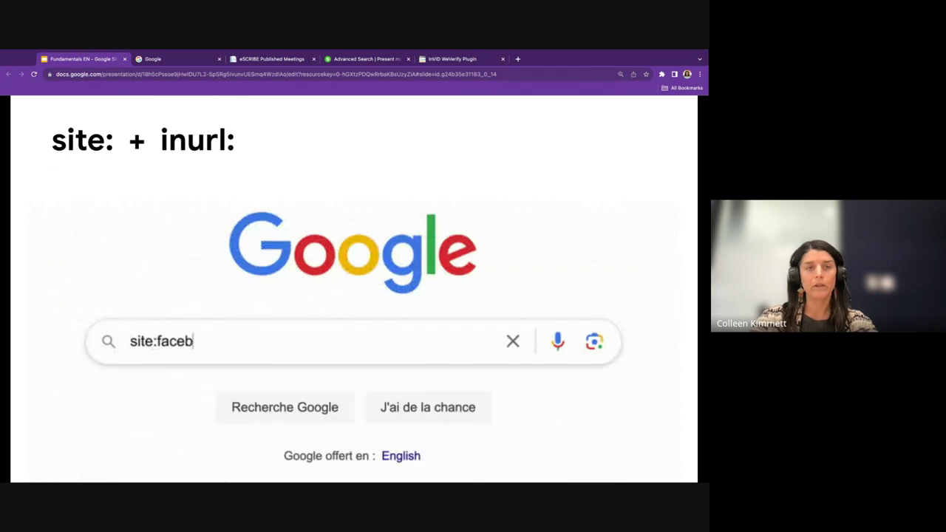
- Switch from the slides to Google and enter the query site:facebook.com inurl:groups parents ADHD toronto
left_click(156, 59)
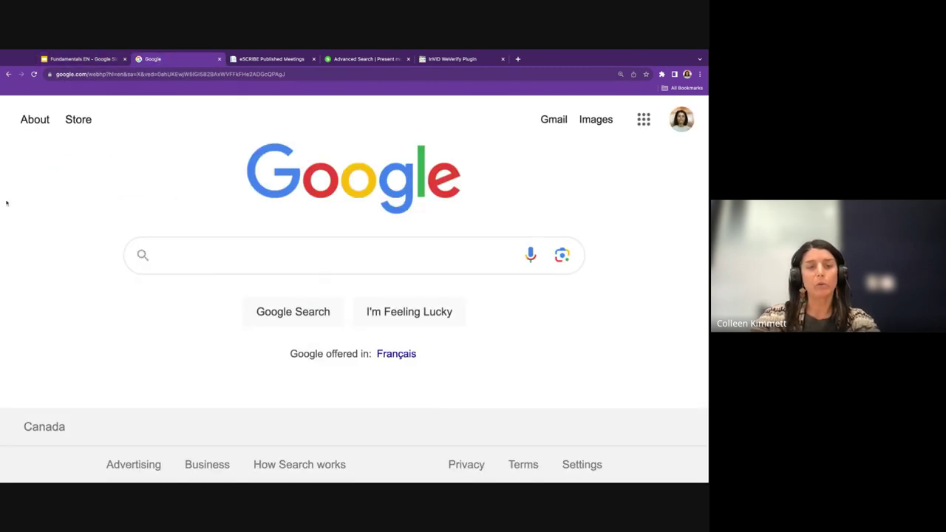
left_click(153, 244)
type("site:")
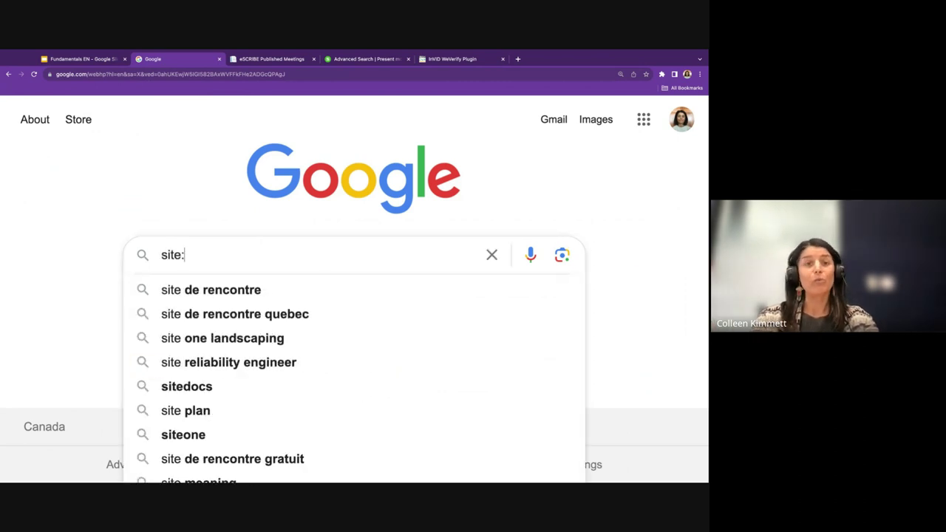
type("facebook.co")
type("m inurl:")
type("gropus")
key("BackSpace")
key("BackSpace")
key("BackSpace")
type("ups")
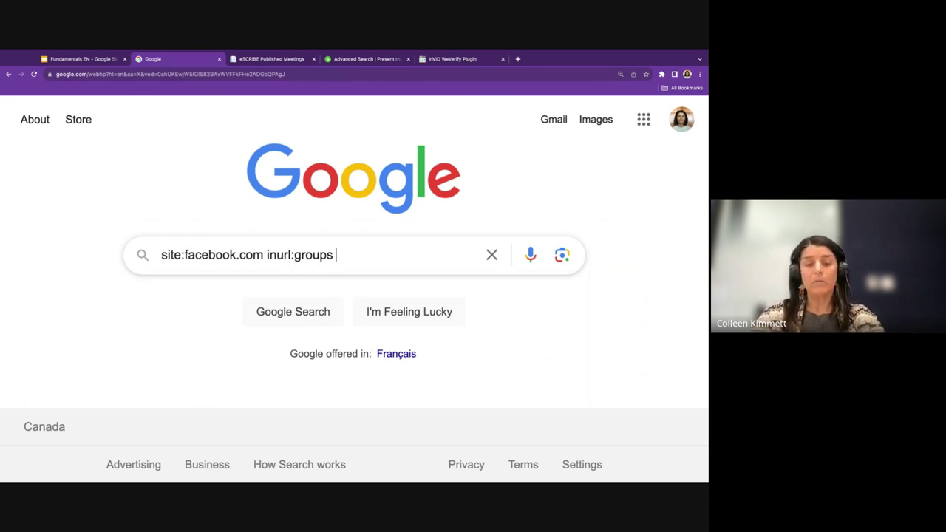
type("parents")
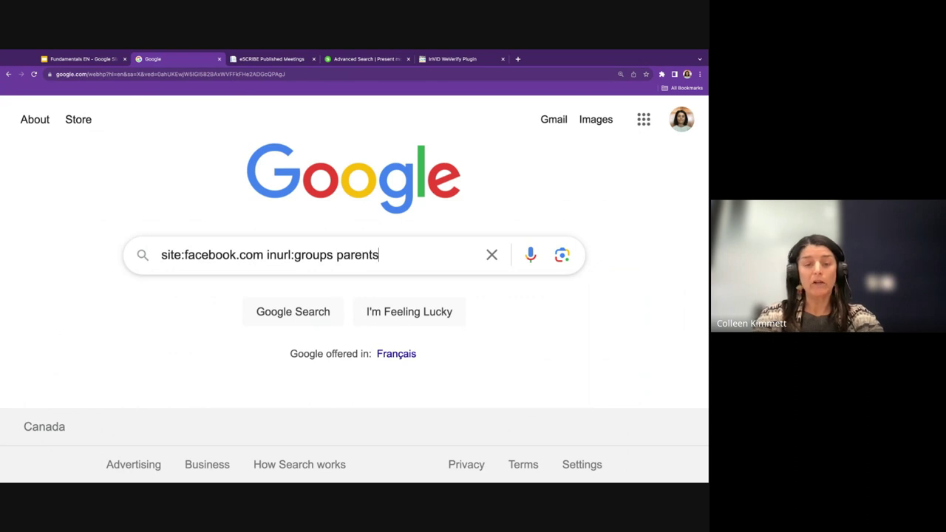
type(" ADHD toronto")
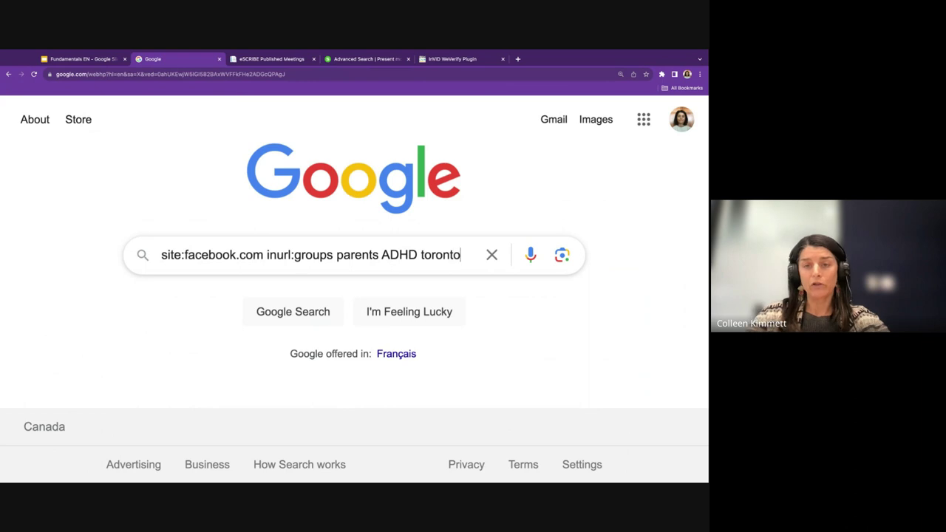
- Highlight the query's keywords "parents ADHD toronto", the inurl value "groups" and the site value "facebook.com" in turn
left_click_drag(462, 255, 336, 255)
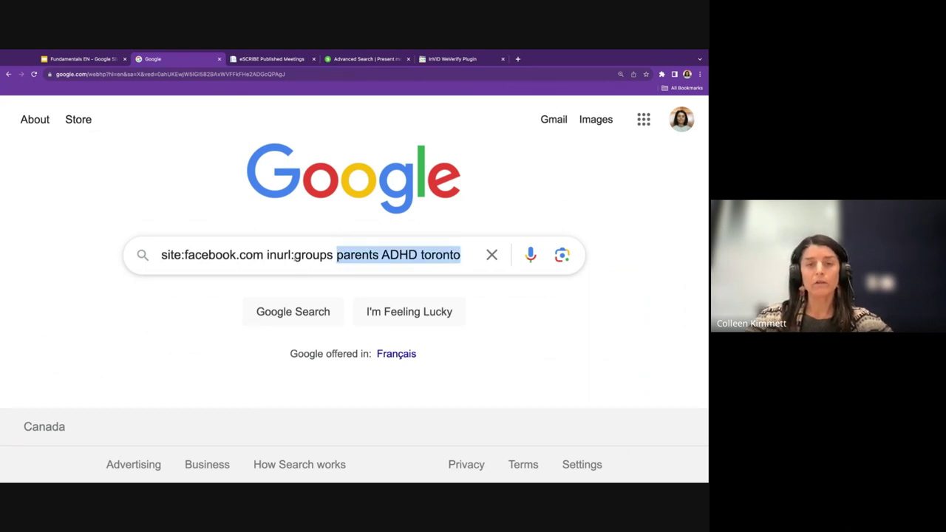
left_click(294, 255)
left_click_drag(293, 255, 333, 255)
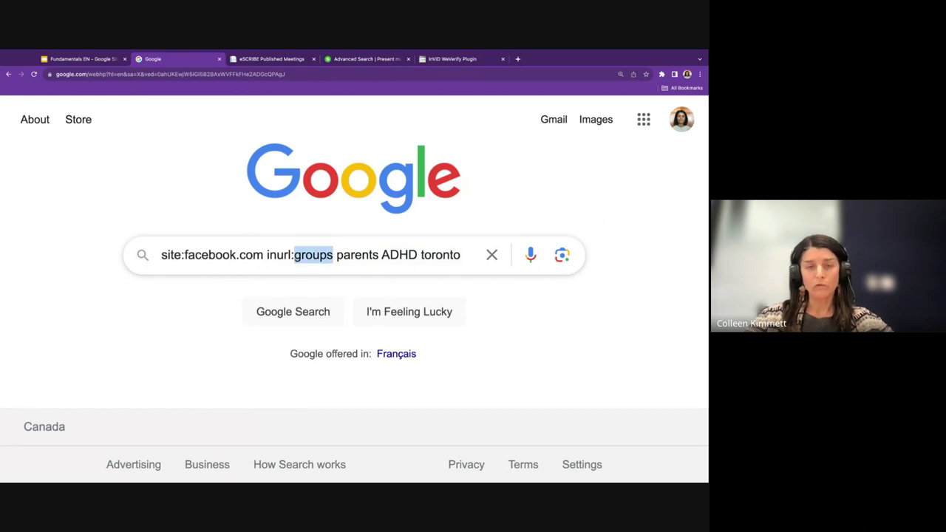
left_click_drag(266, 255, 184, 255)
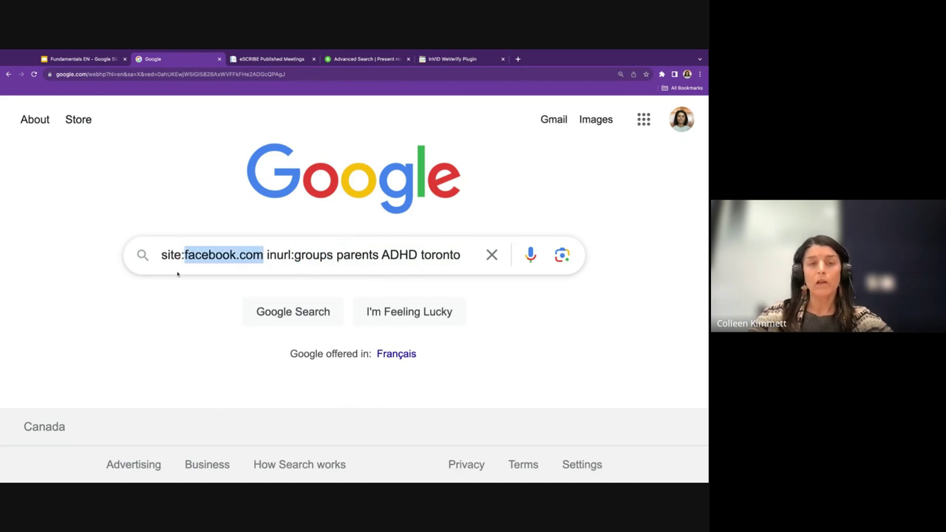
left_click(185, 264)
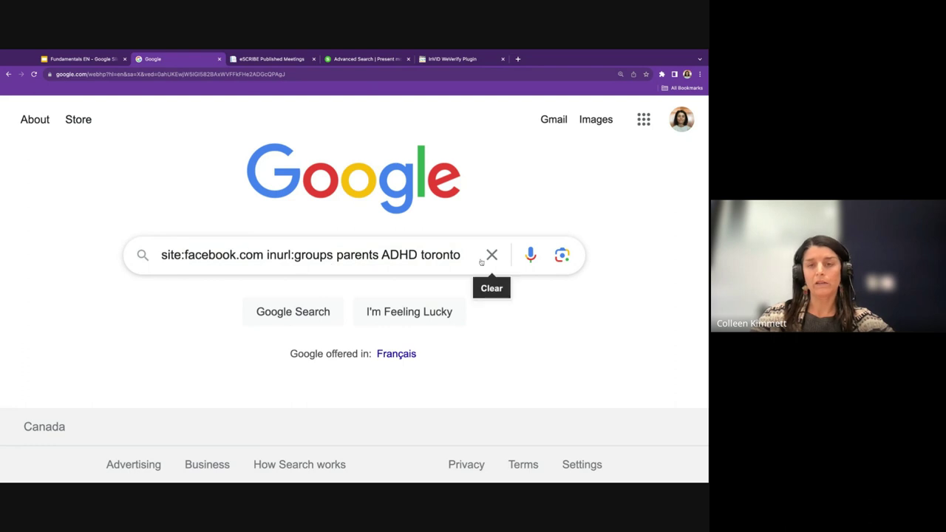
- Run the Facebook groups search and look through the results
key("Return")
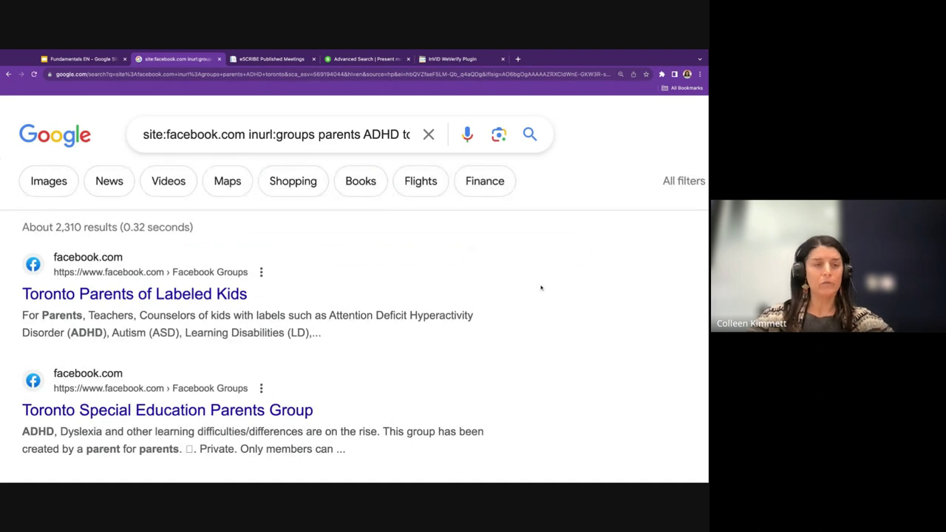
scroll(541, 287, "down", 2)
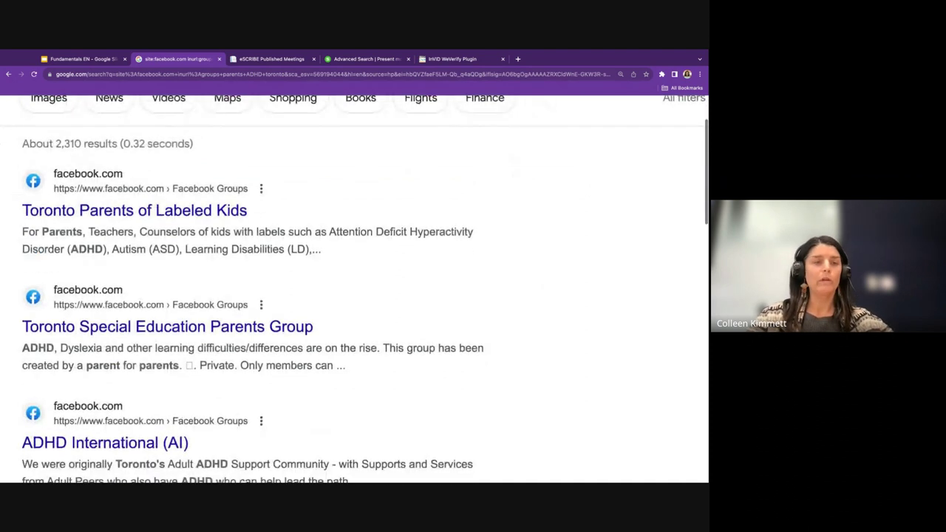
scroll(355, 288, "down", 1)
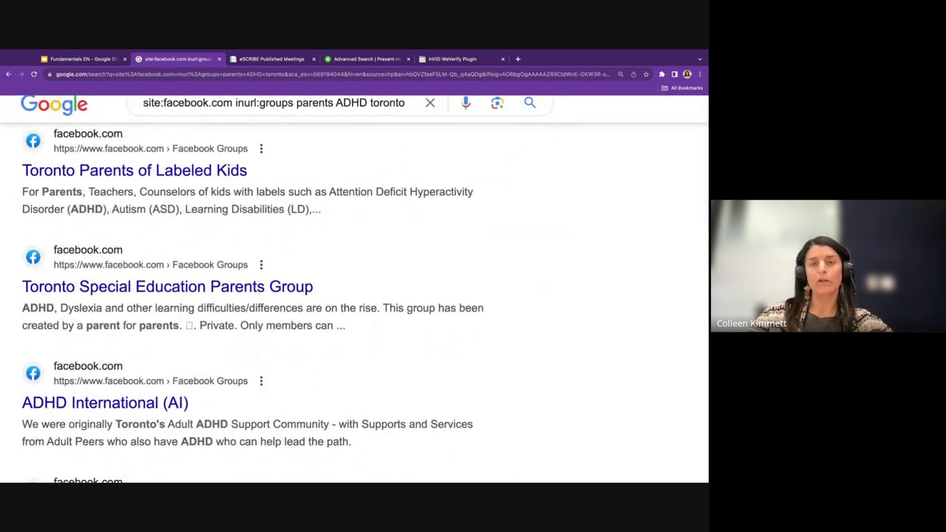
scroll(354, 288, "down", 4)
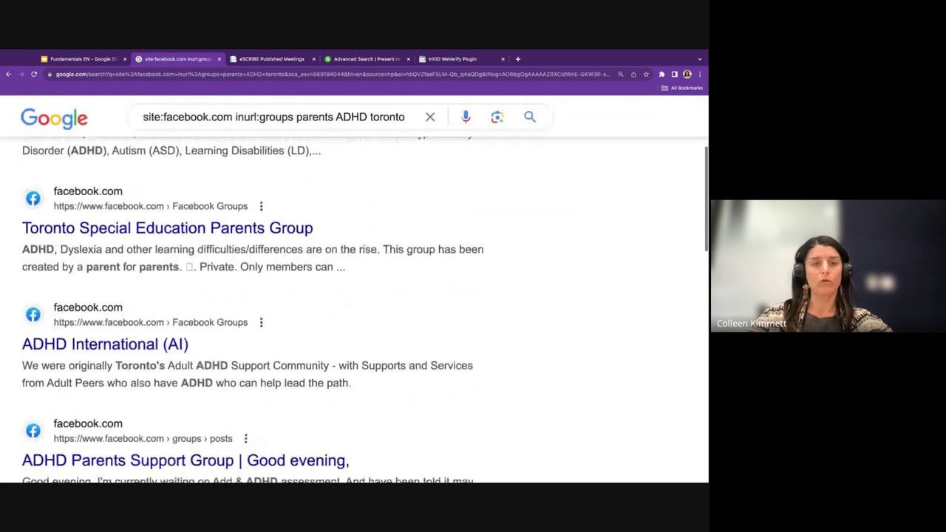
scroll(354, 288, "down", 5)
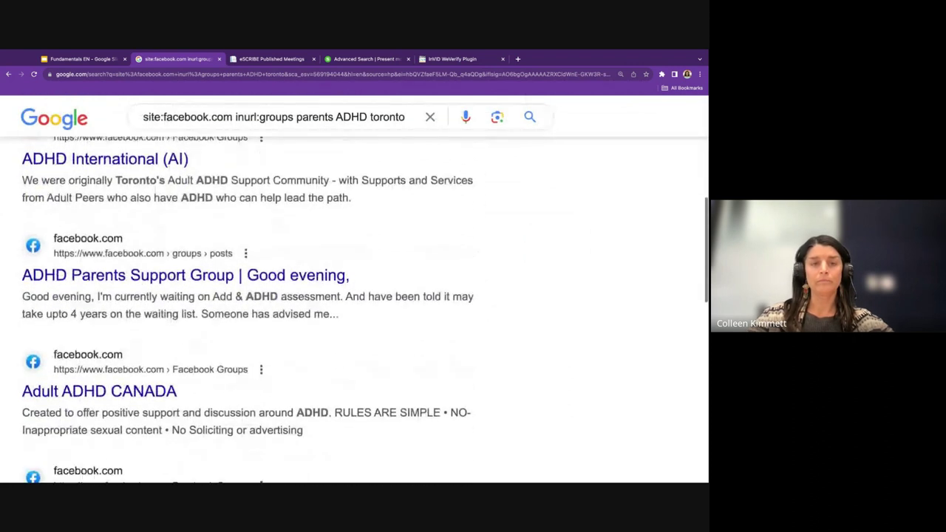
scroll(355, 288, "down", 5)
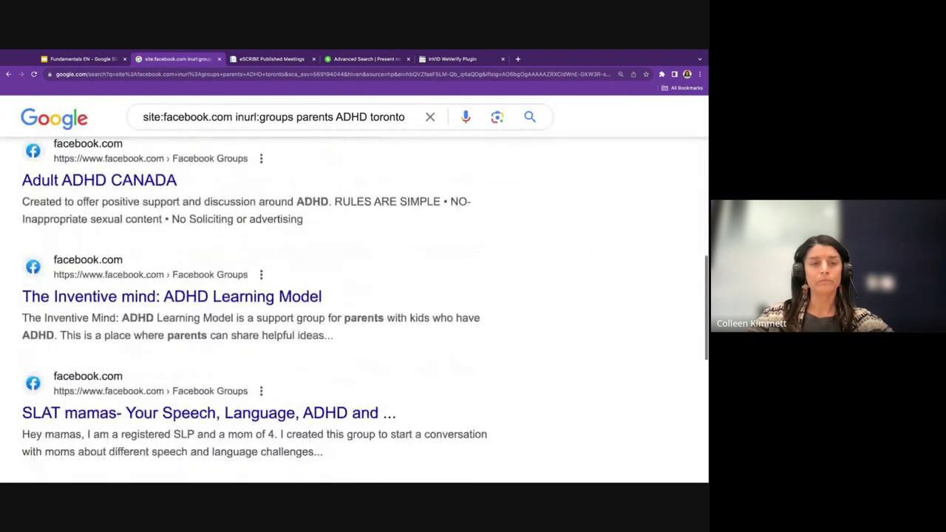
scroll(362, 310, "up", 10)
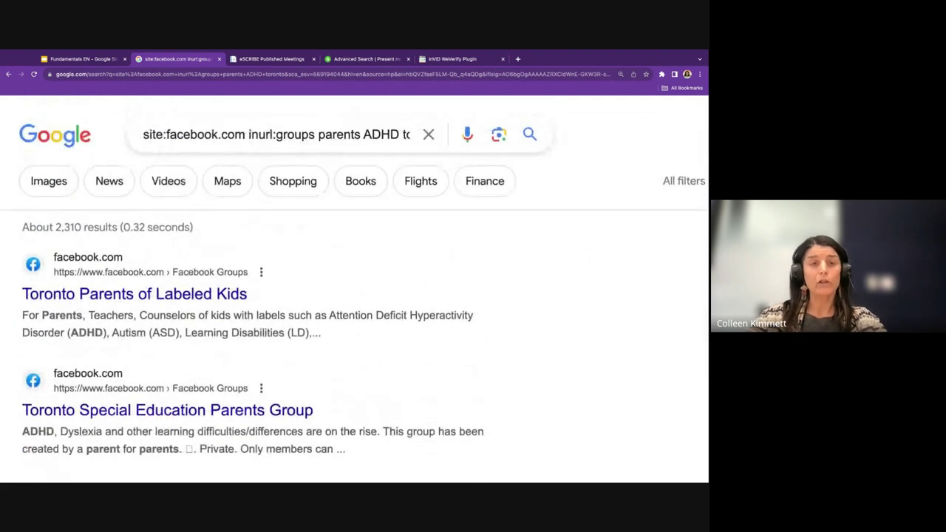
- Start a new Google search and enter the query site:twitter.com inurl:lists BIPOC scientists
left_click(63, 140)
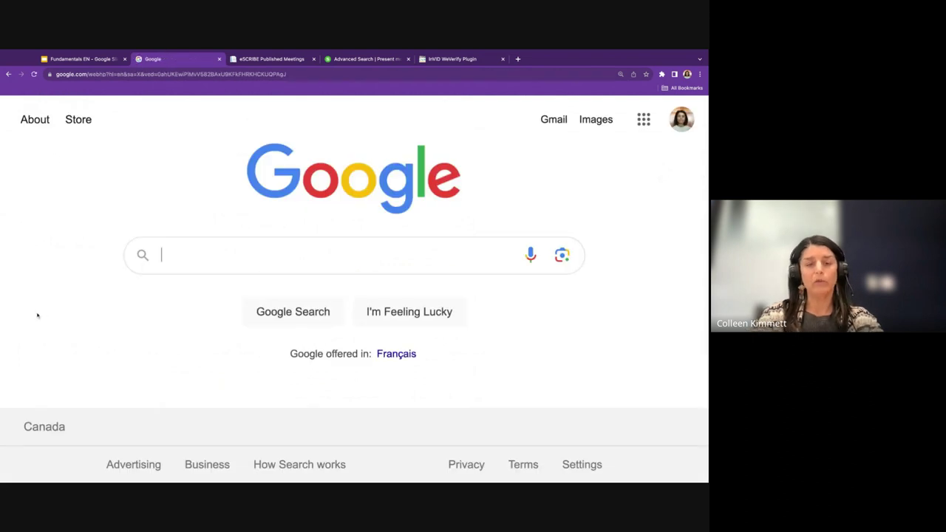
type("site:twitter.")
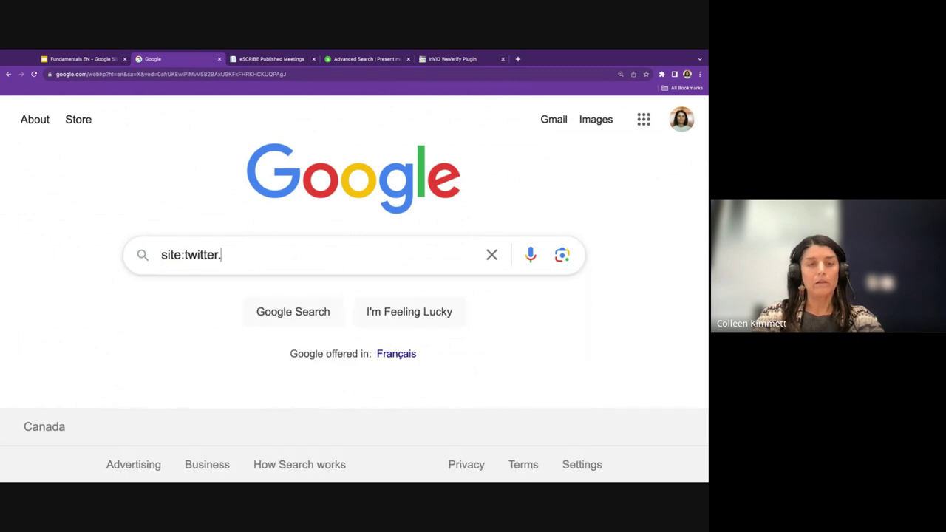
type("com inurl:")
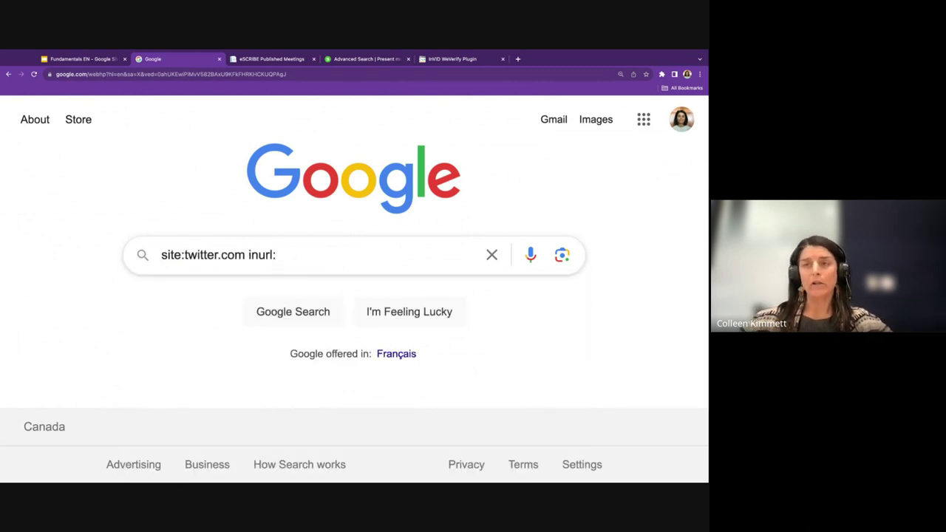
type("lists")
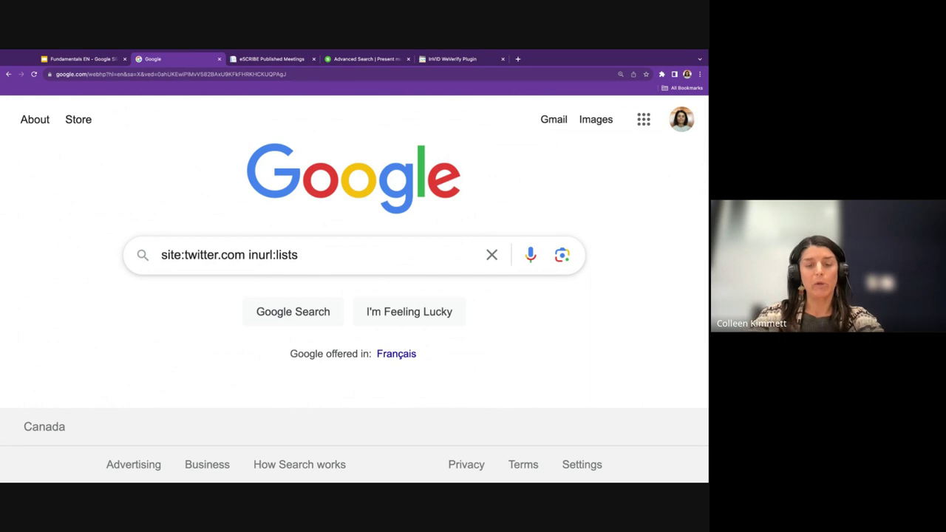
type("BlPOC scientists")
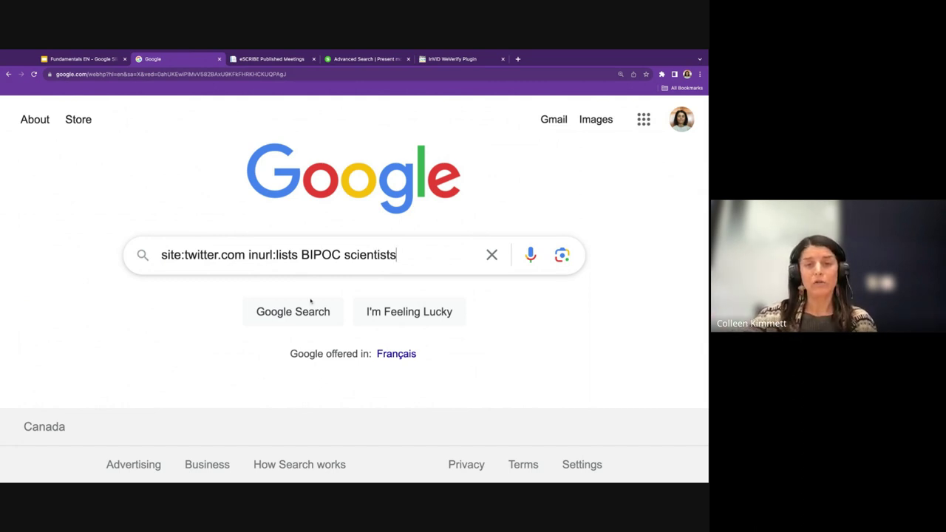
- Highlight "BIPOC scientists", "twitter.com" and "lists" in the query in turn, and clear the selection
left_click_drag(301, 255, 403, 256)
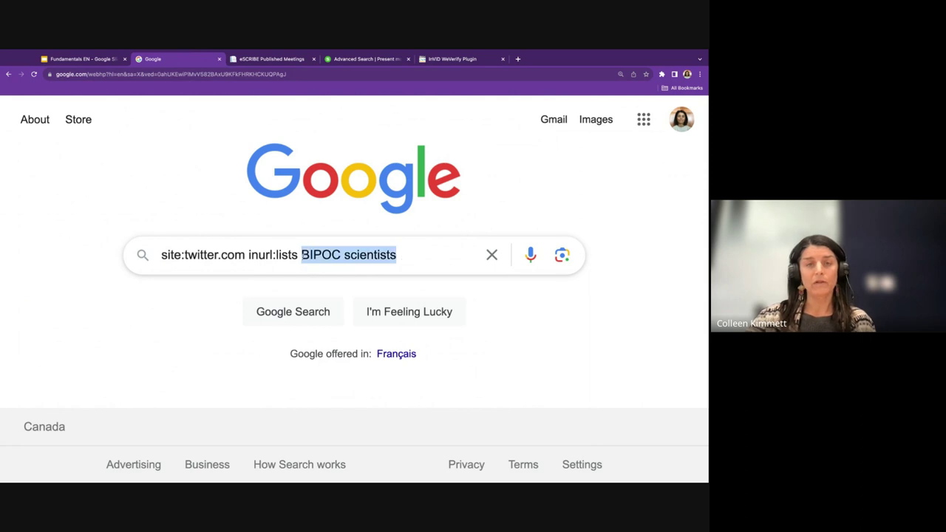
left_click_drag(245, 255, 184, 256)
left_click_drag(298, 256, 276, 256)
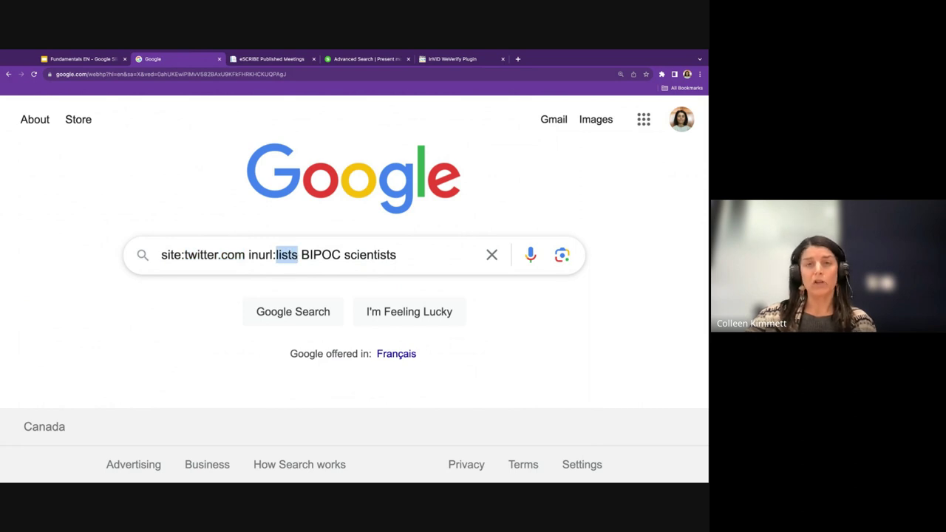
left_click(399, 255)
- Run the Twitter lists search and open the BIPOC Invert Scientists list through the second result
key("Return")
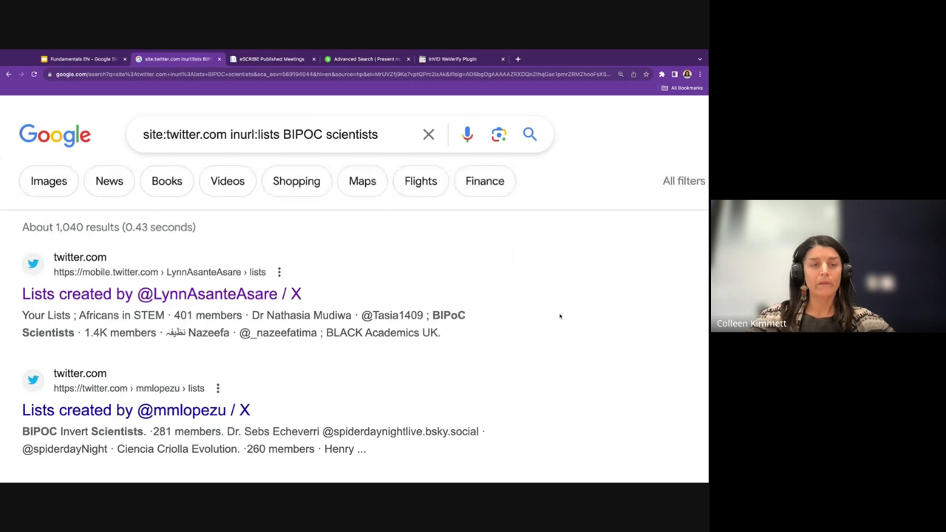
scroll(559, 316, "down", 1)
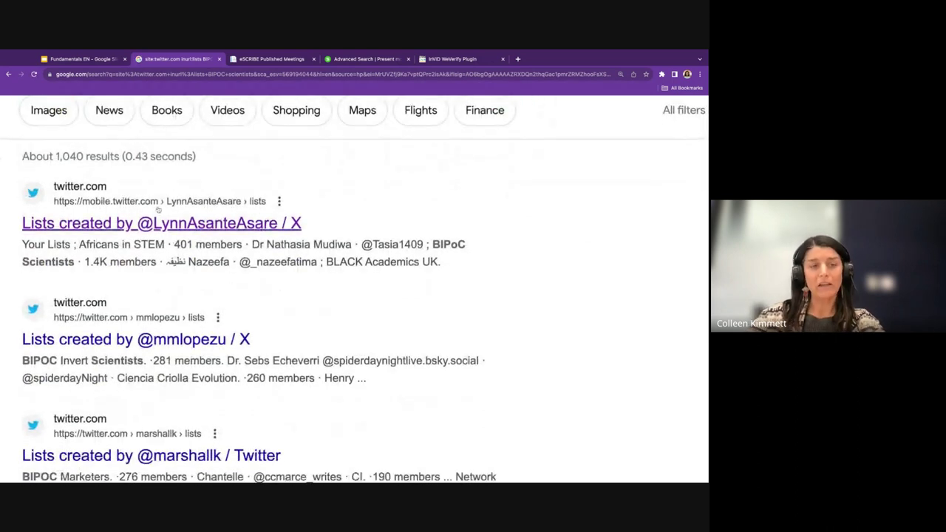
left_click(105, 345)
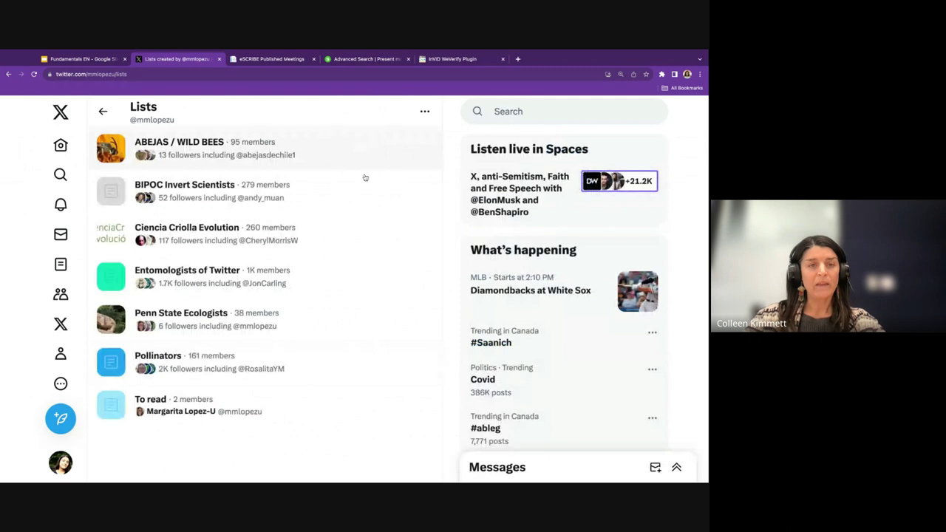
left_click(194, 186)
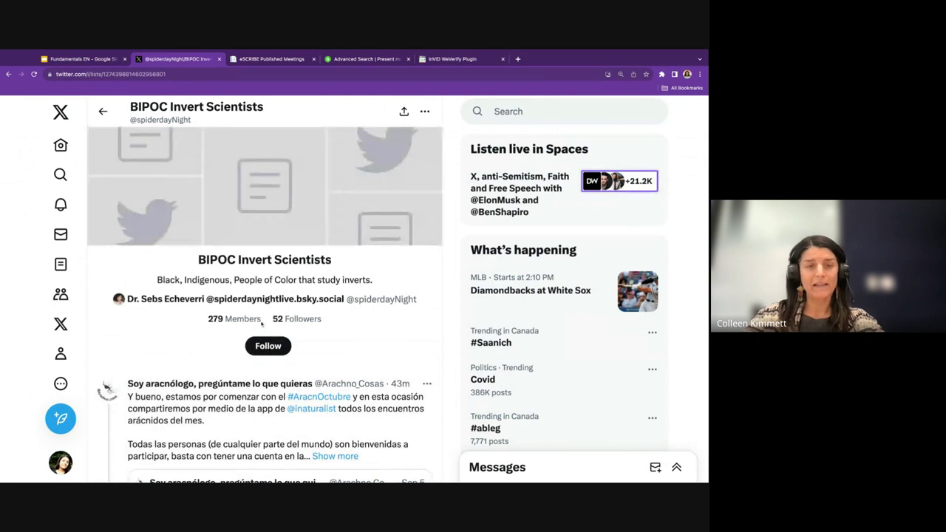
- View the members of the BIPOC Invert Scientists list, close the member list and go to google.com
left_click(247, 321)
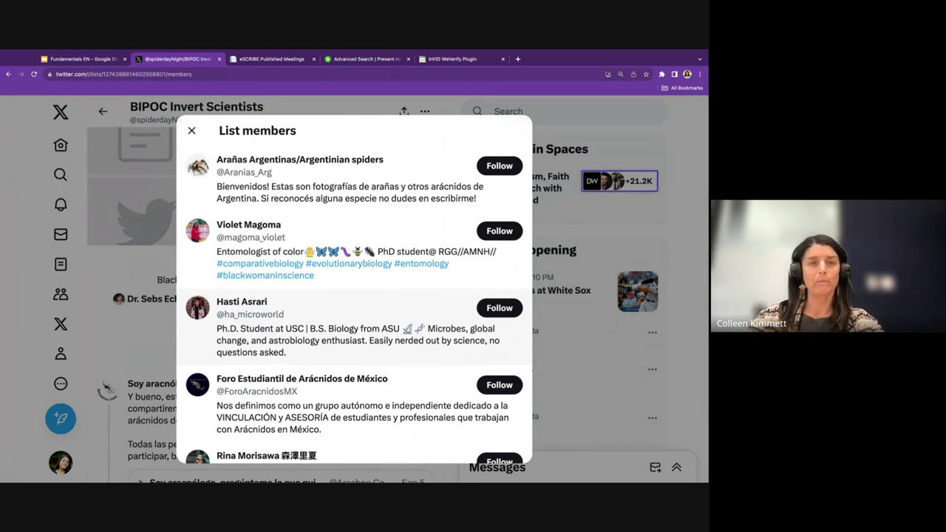
left_click(191, 131)
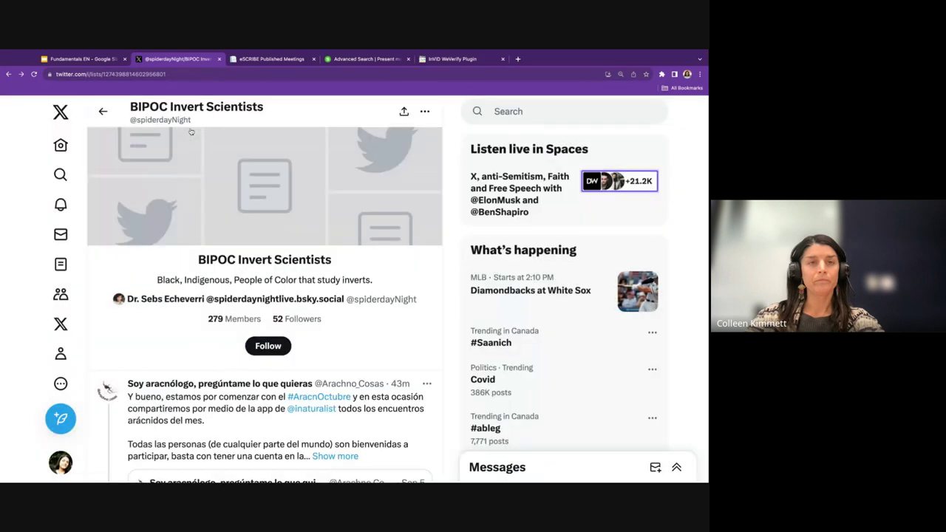
left_click(193, 73)
type("google.com")
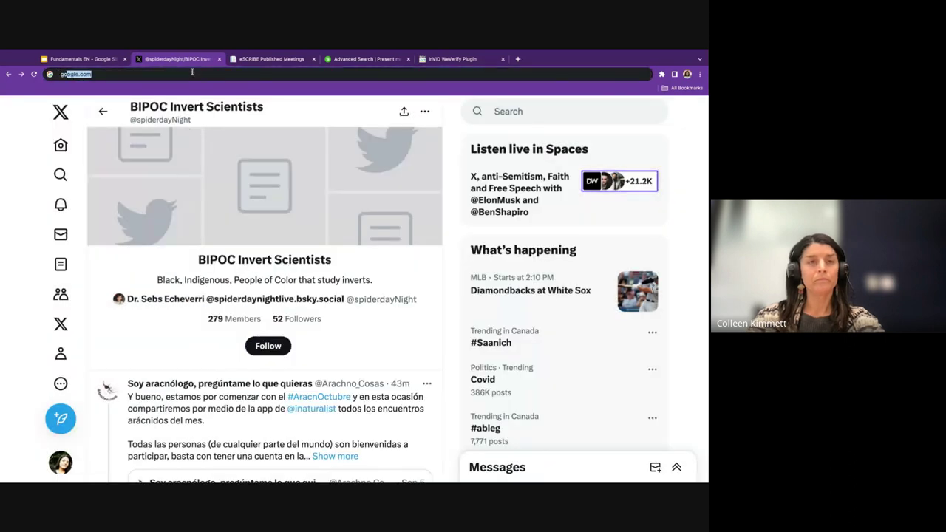
key("Return")
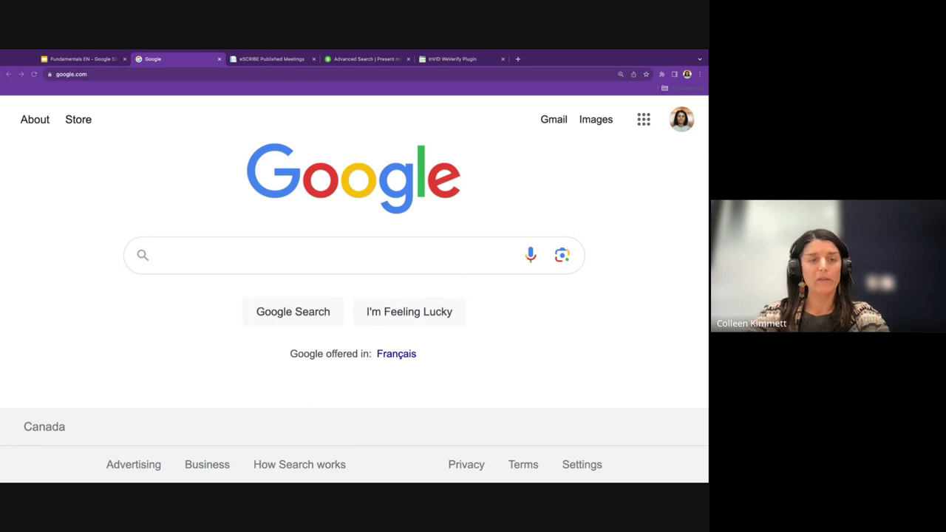
- Search Google for city of campbell river and open the city's website, campbellriver.ca
left_click(244, 244)
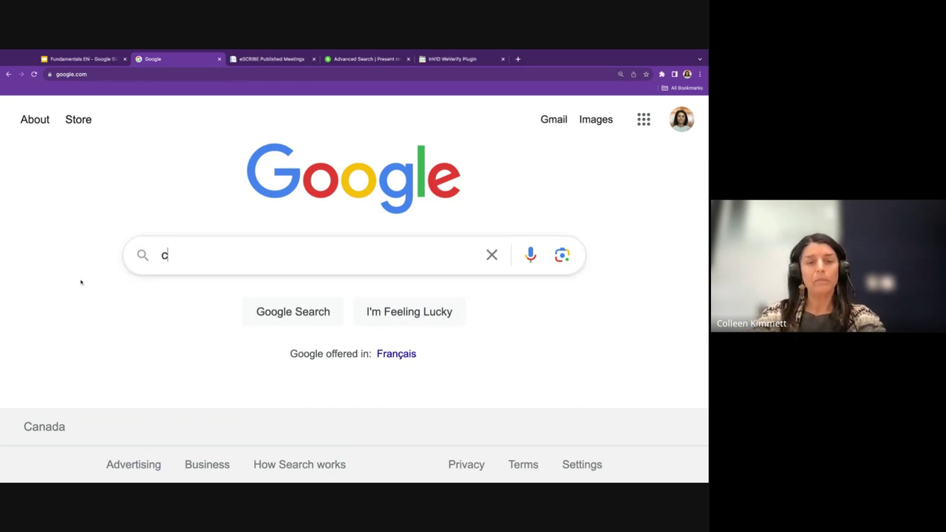
type("city of campbell riv")
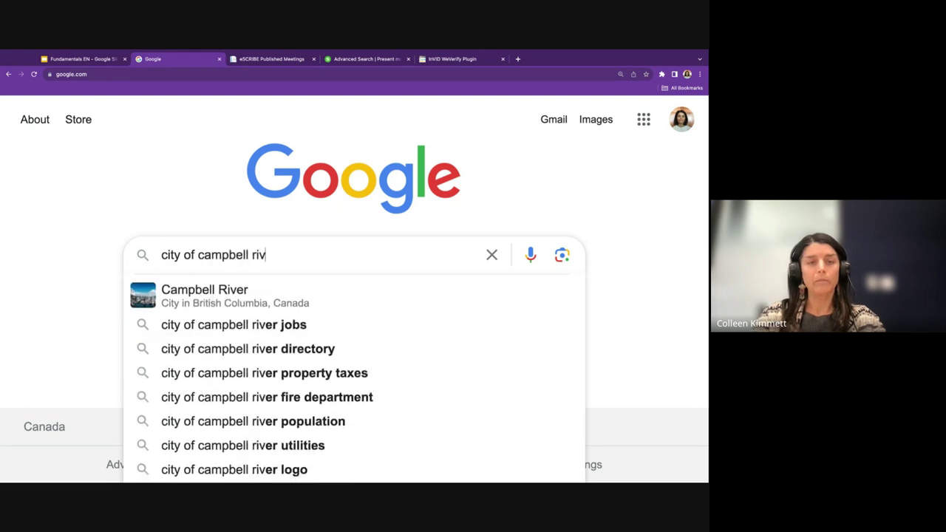
type("er")
key("Return")
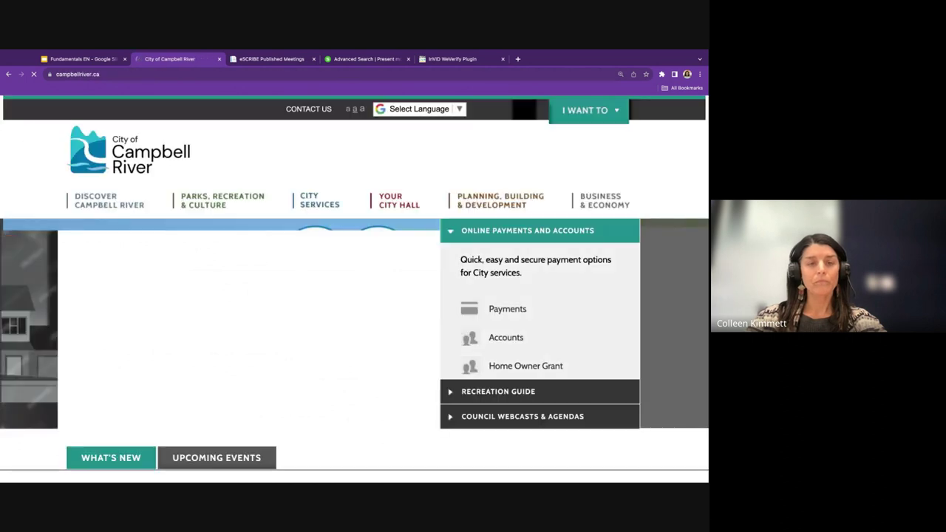
- Open the "Sewer Cleaning and Maintenance Work Underway" news item from the city's homepage and read through it
scroll(118, 300, "down", 2)
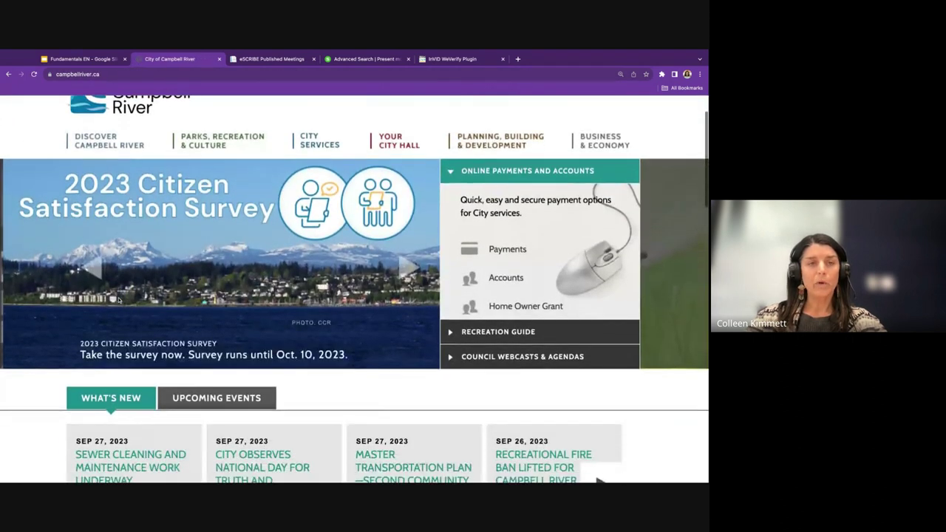
scroll(42, 399, "down", 3)
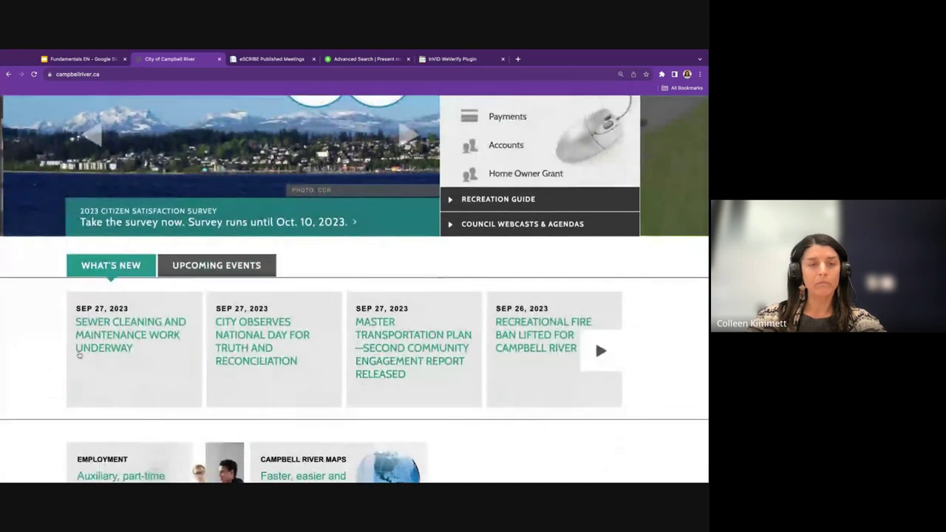
left_click(113, 344)
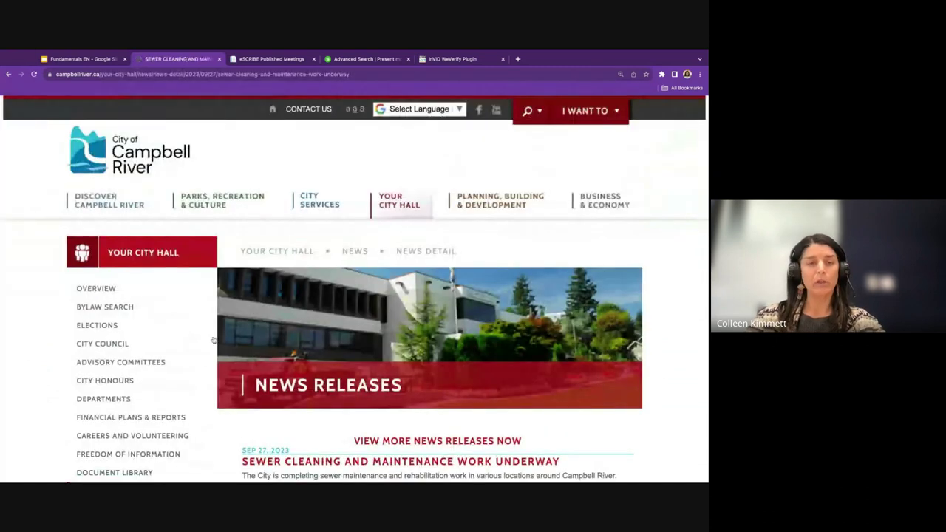
scroll(206, 368, "down", 2)
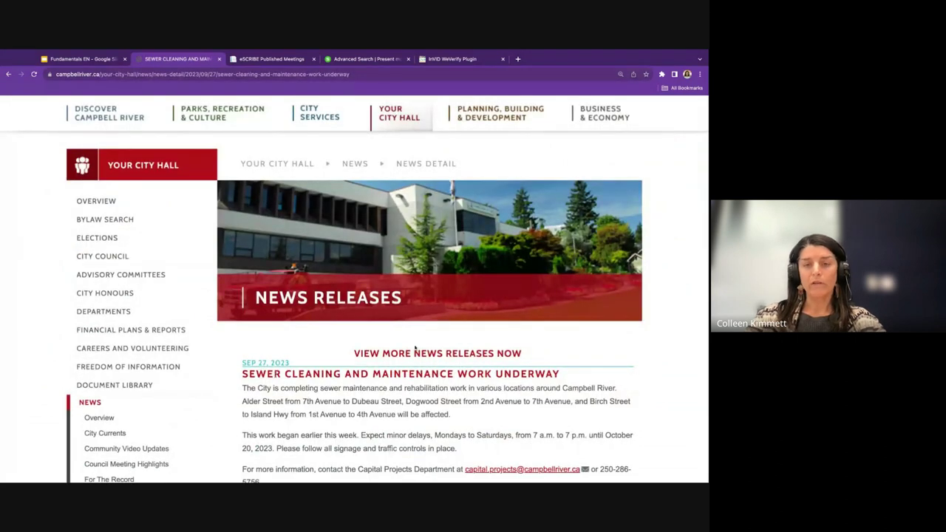
scroll(380, 392, "down", 3)
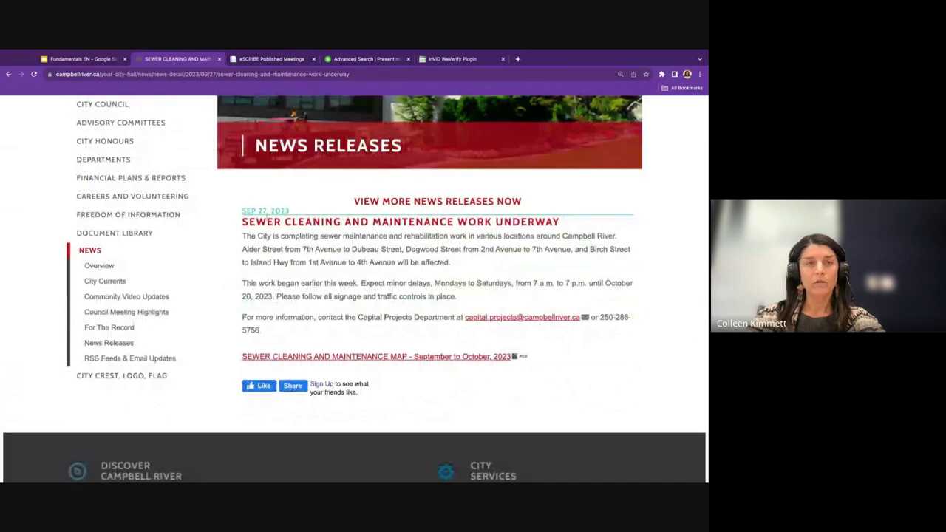
- Open the city's news releases overview, look through the yearly archives, and open the 2022 news archives
left_click(433, 206)
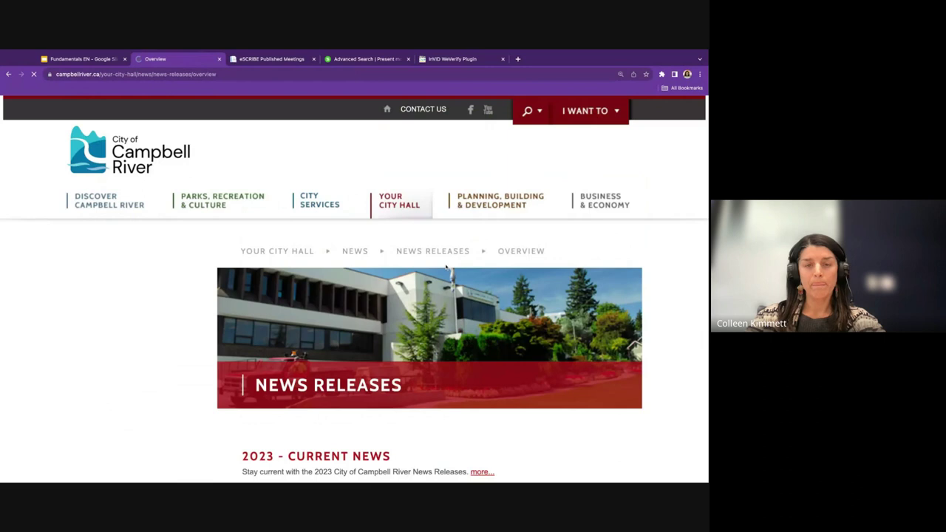
scroll(445, 267, "down", 5)
left_click(300, 147)
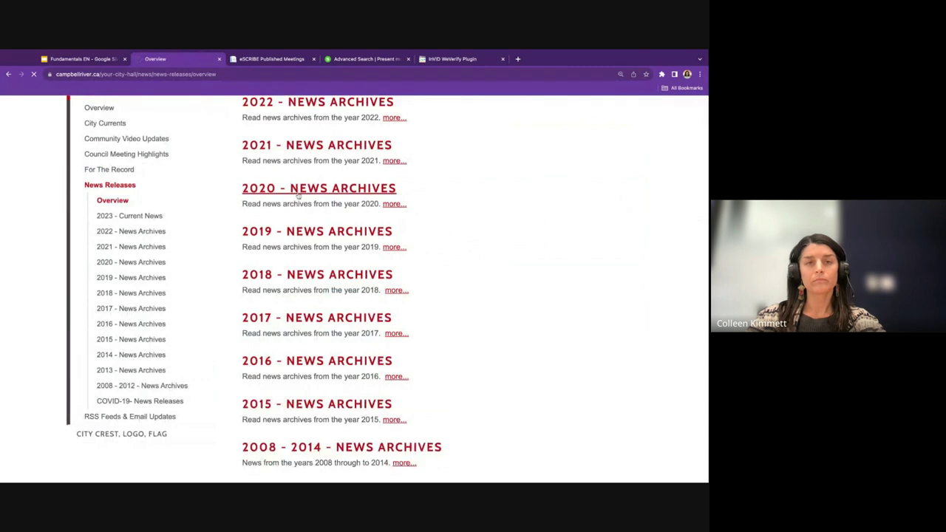
scroll(325, 189, "up", 3)
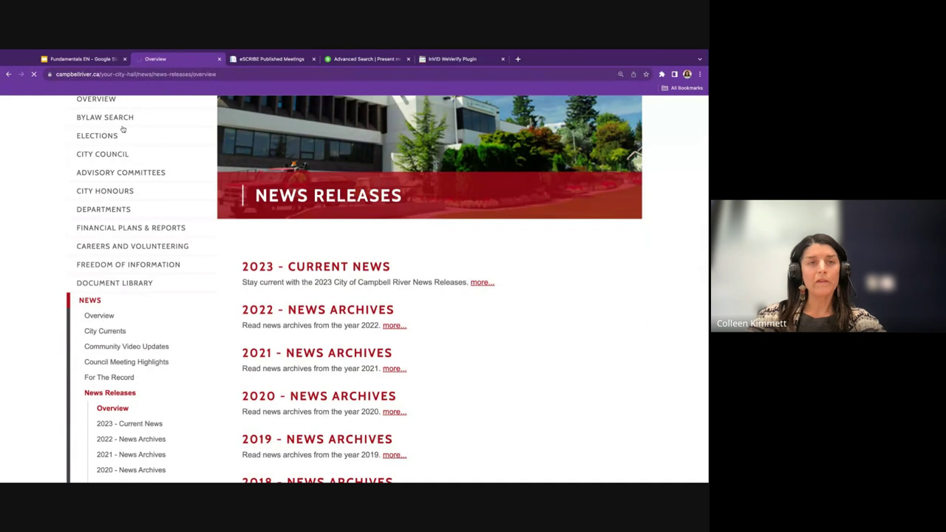
- Highlight the word "news" in the page's web address
left_click(150, 75)
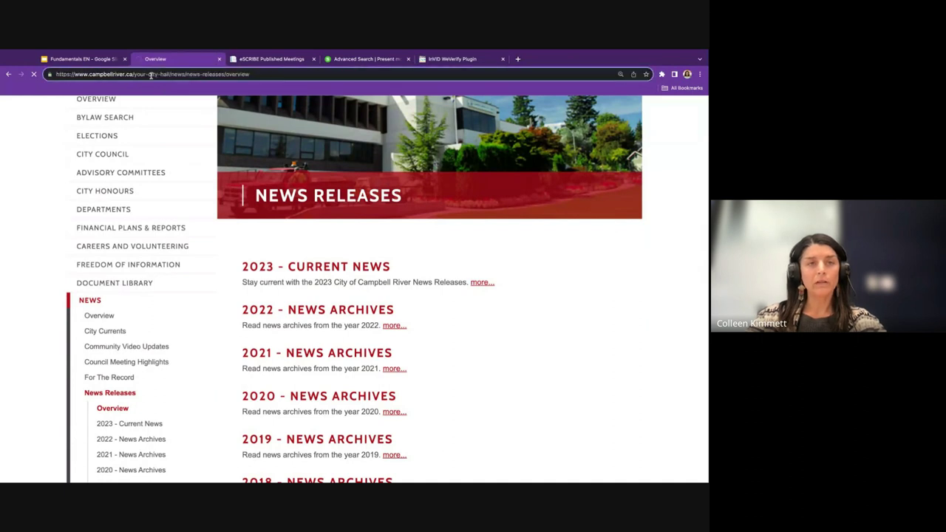
double_click(184, 74)
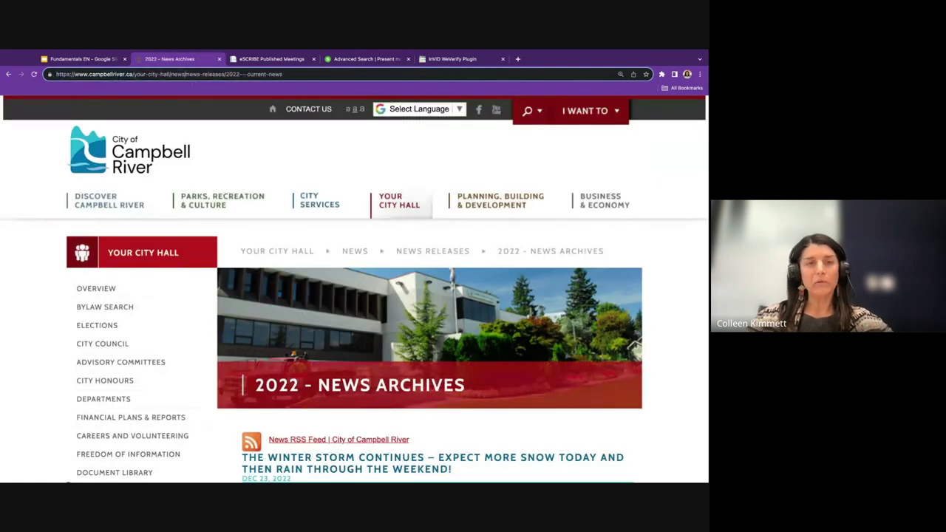
left_click_drag(187, 74, 170, 74)
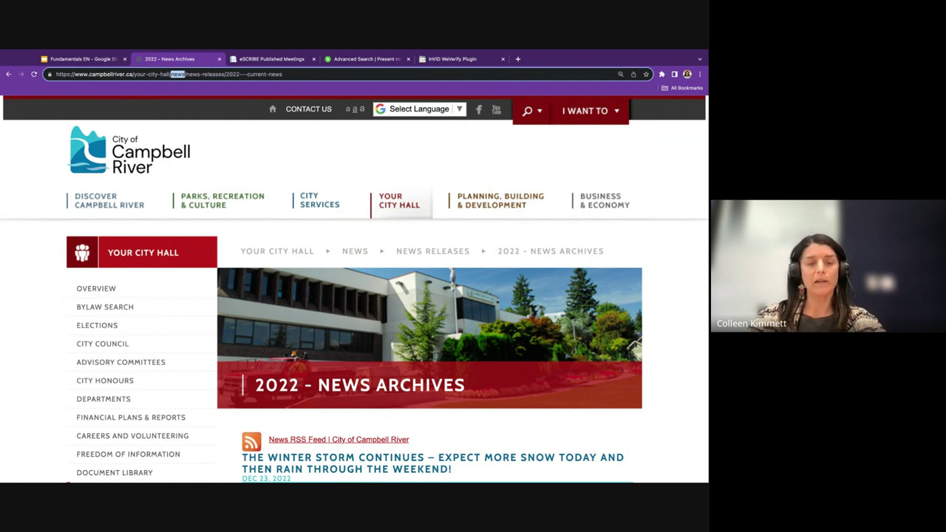
- Go to google.com and search for site:campbellriver.ca inurl:news sewage
left_click(154, 77)
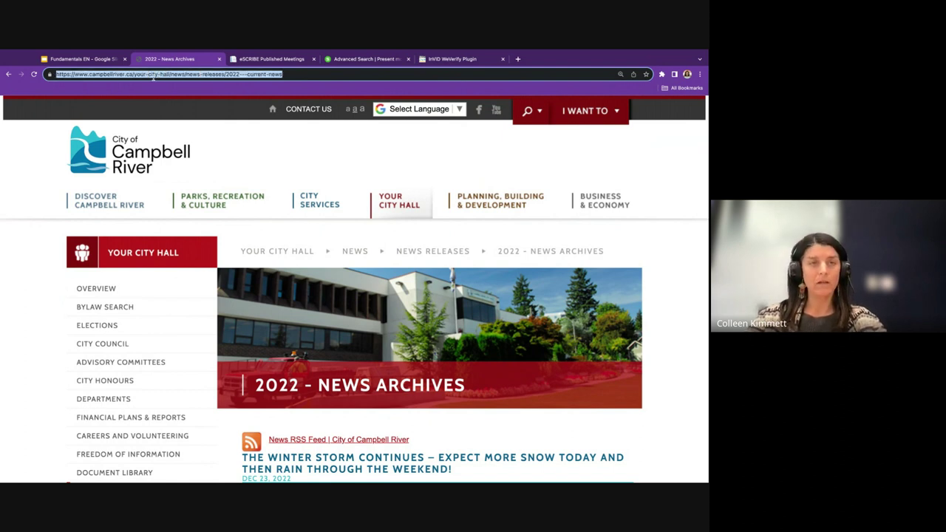
type("go")
key("Return")
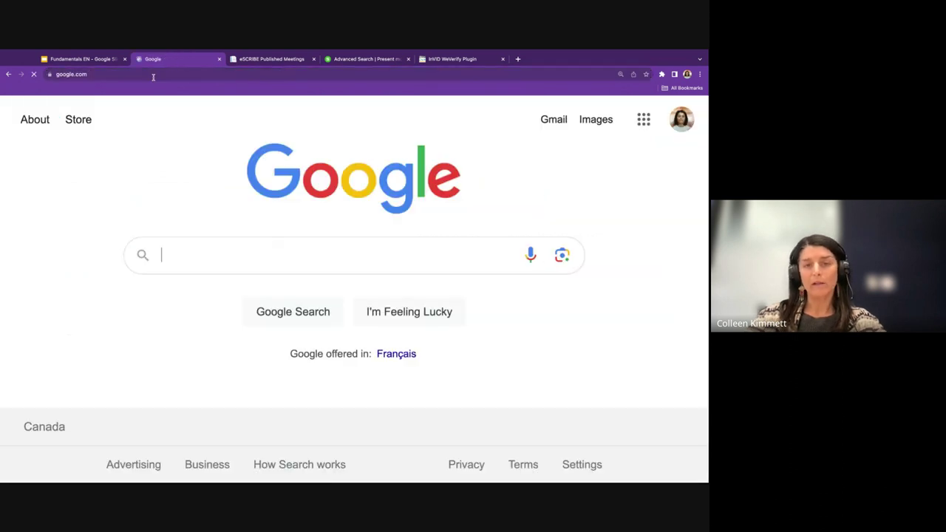
type("site:camp")
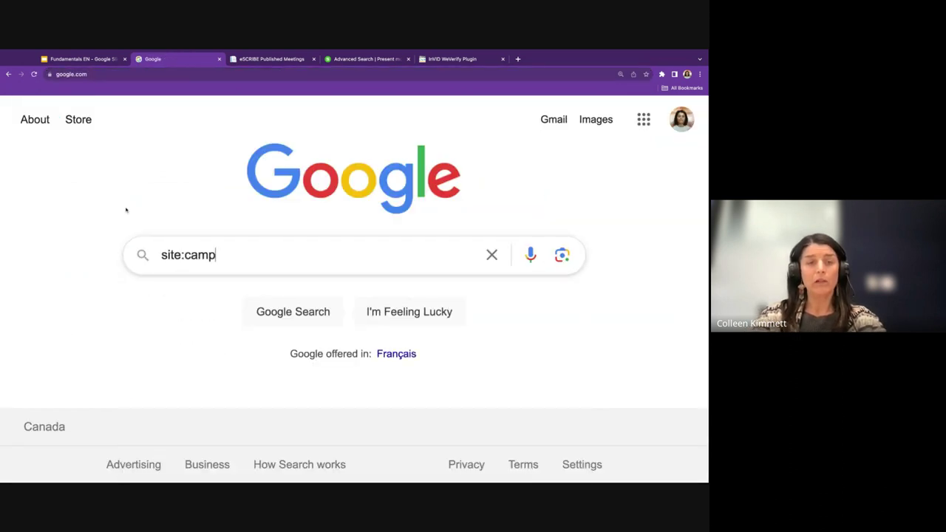
type("bellriver.ca ")
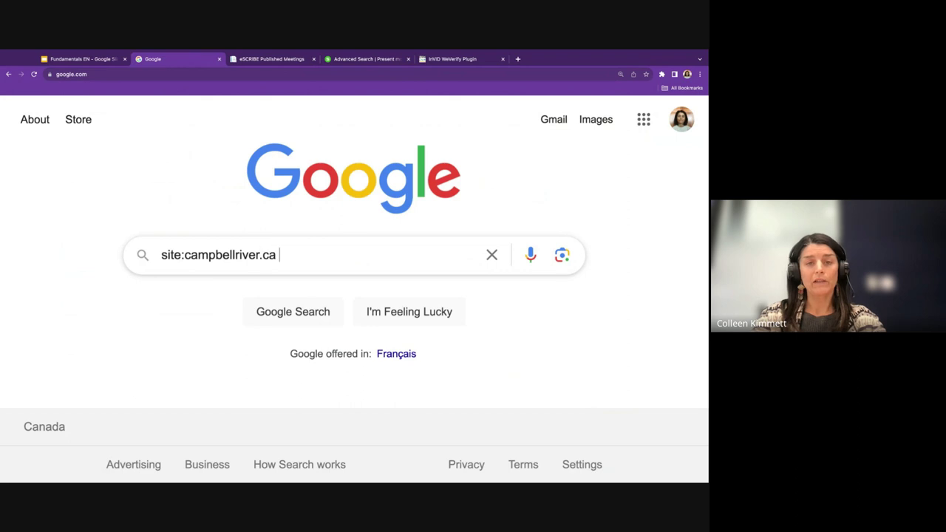
type("inurl:news ")
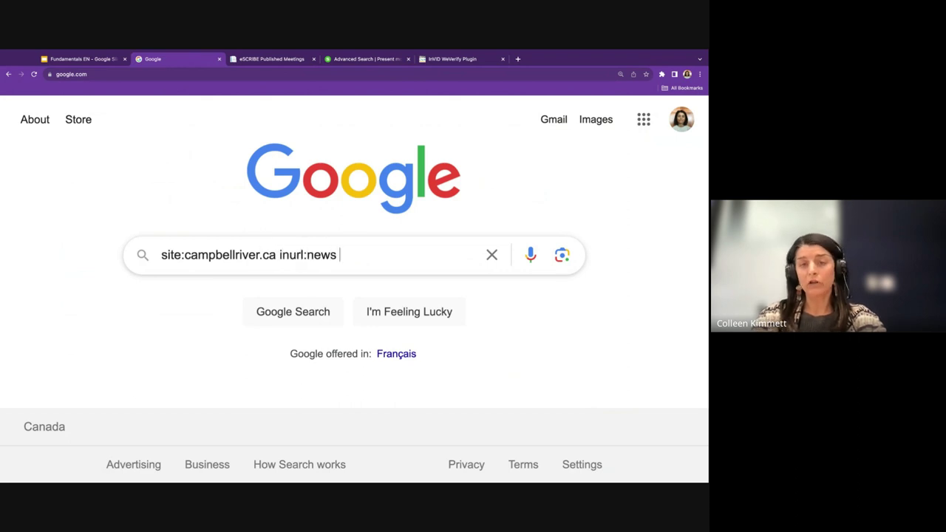
type("sewage")
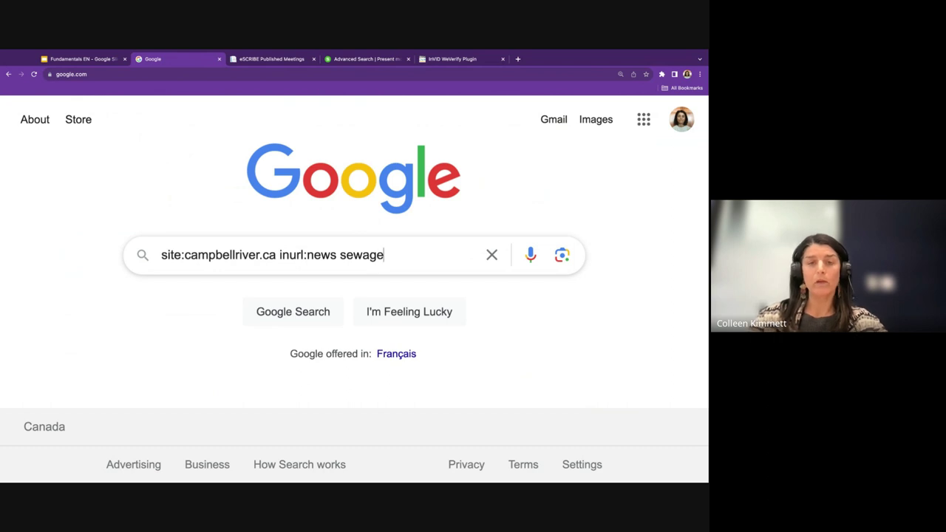
key("Return")
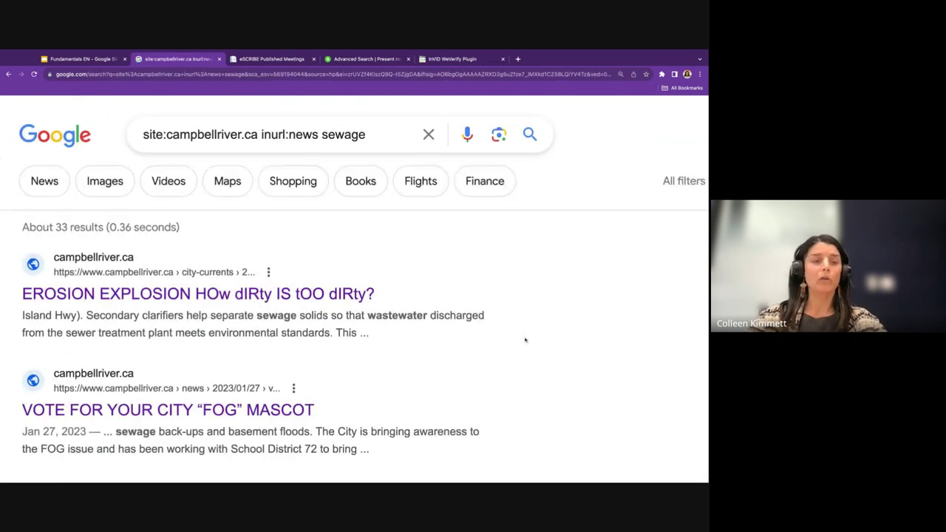
- Look through the campbellriver.ca news results that mention sewage
scroll(524, 340, "down", 1)
scroll(525, 340, "up", 1)
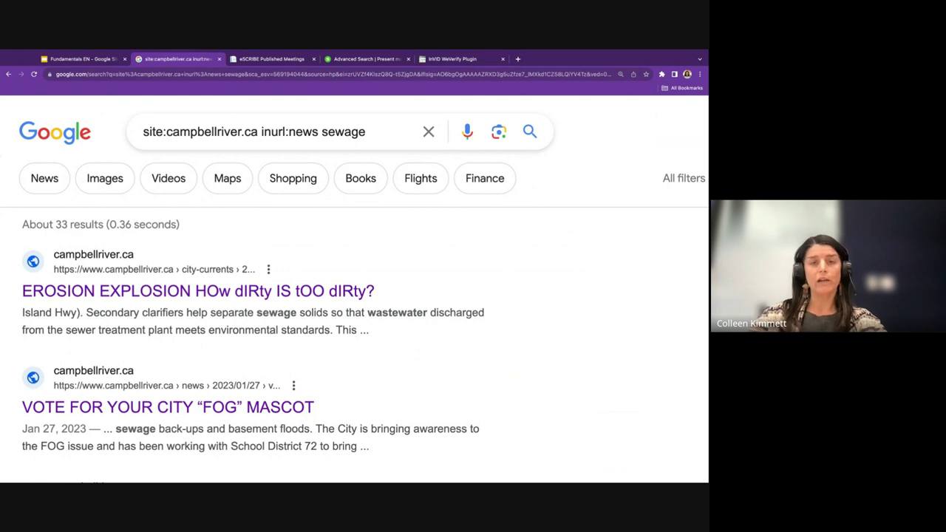
scroll(354, 289, "down", 3)
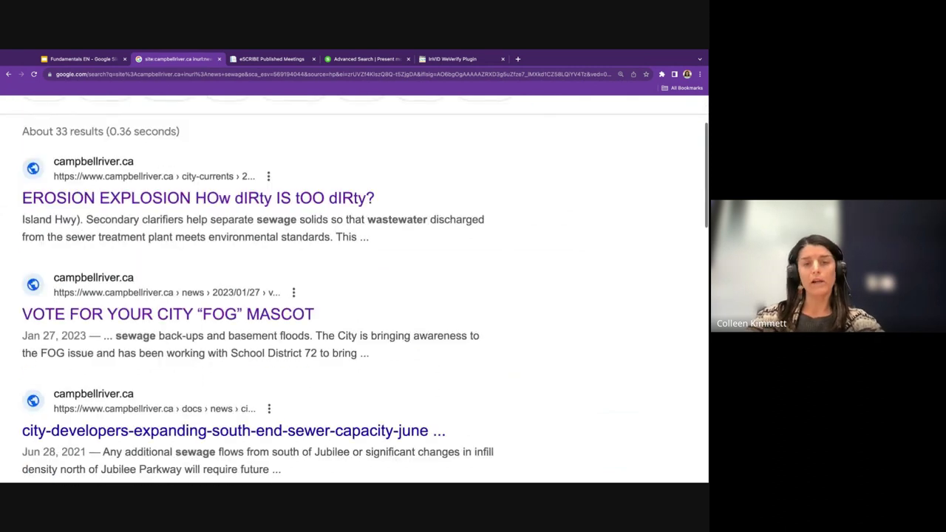
scroll(353, 306, "down", 3)
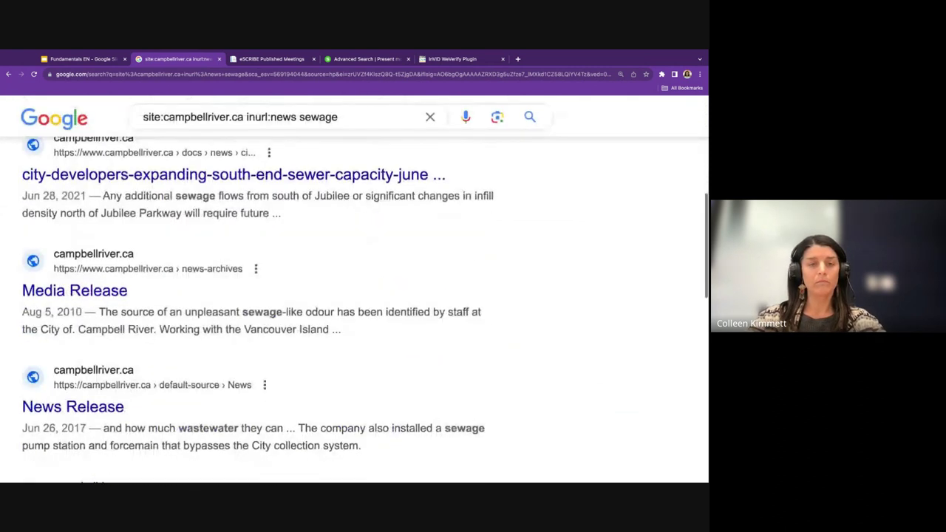
scroll(354, 306, "down", 2)
scroll(354, 309, "down", 4)
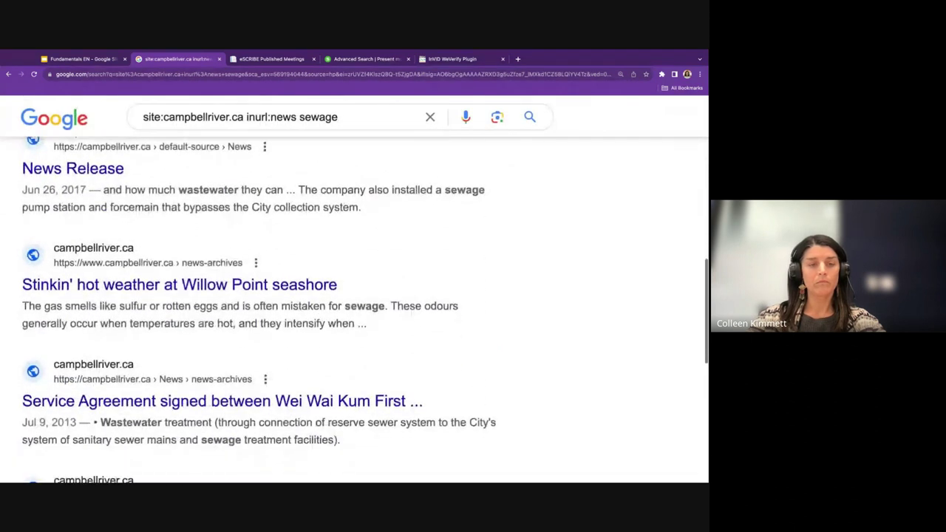
scroll(364, 313, "down", 3)
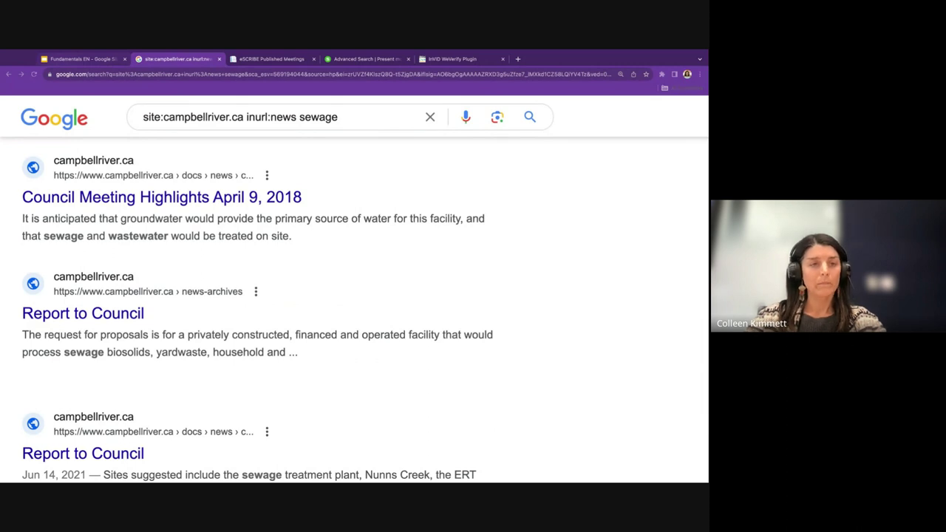
- Switch to the Fundamentals EN presentation in Google Slides and advance to the filetype:pdf slide
left_click(77, 58)
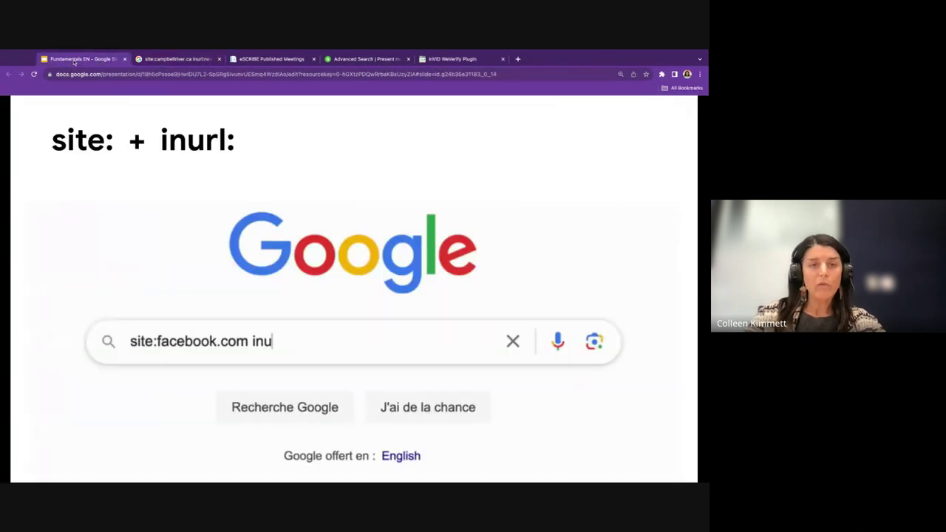
key("Right")
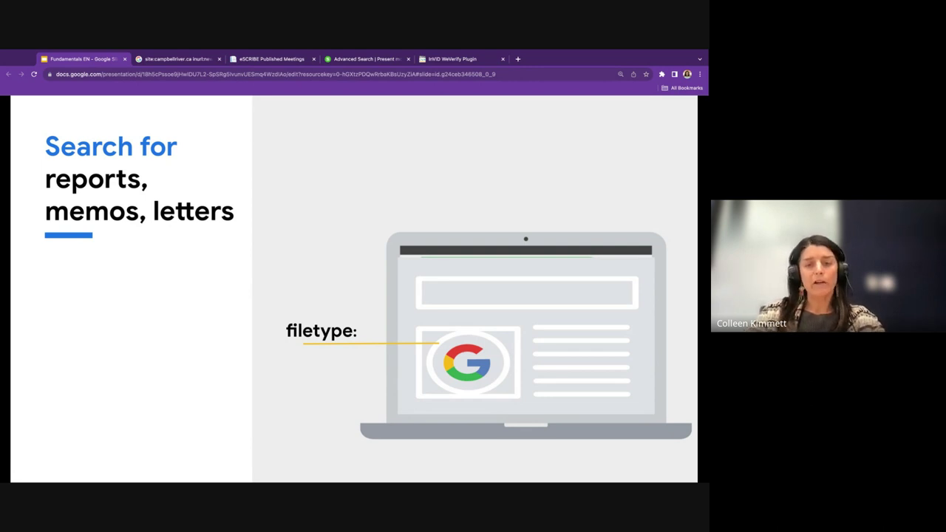
key("Right")
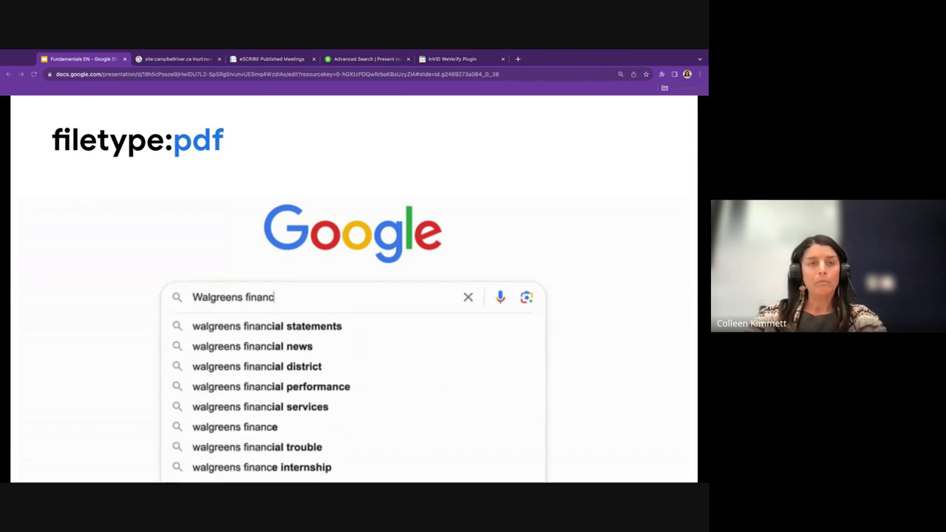
- Return to Google's home page and search for walgreens financial report 2022
left_click(167, 61)
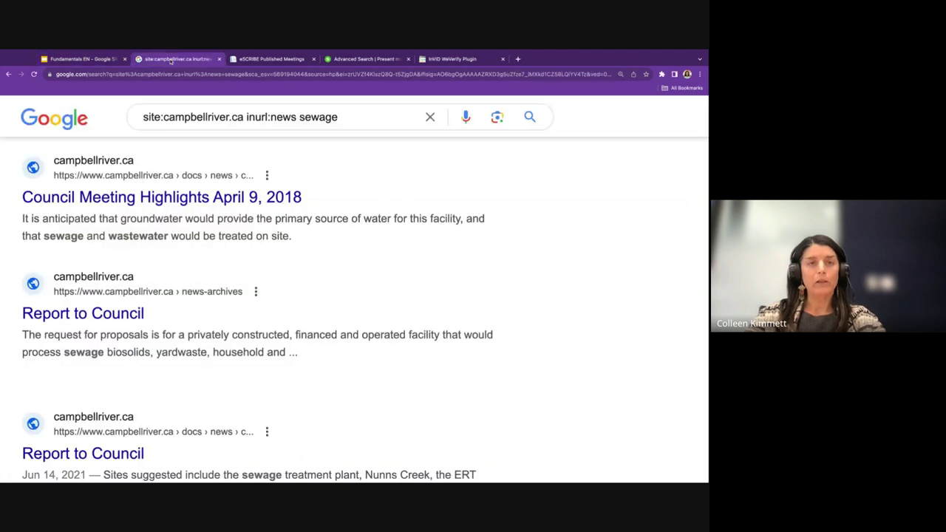
left_click(57, 121)
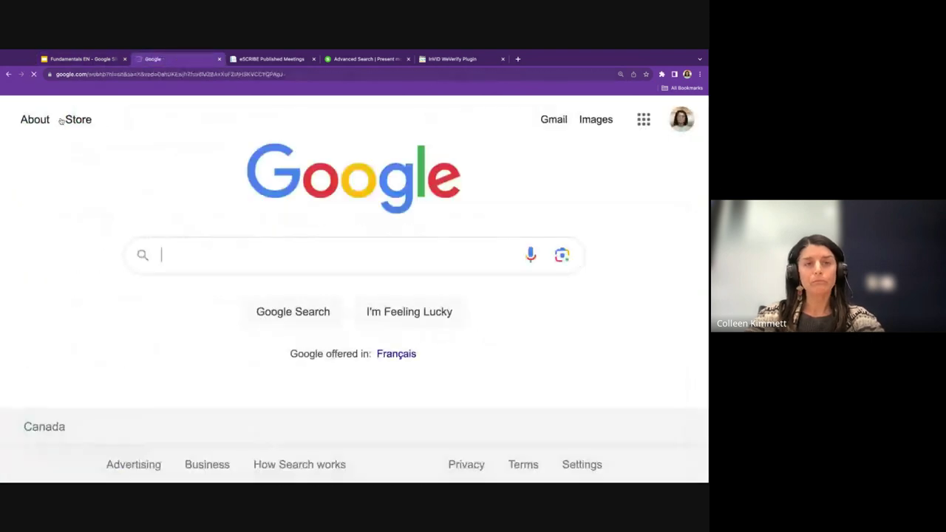
type("walgr")
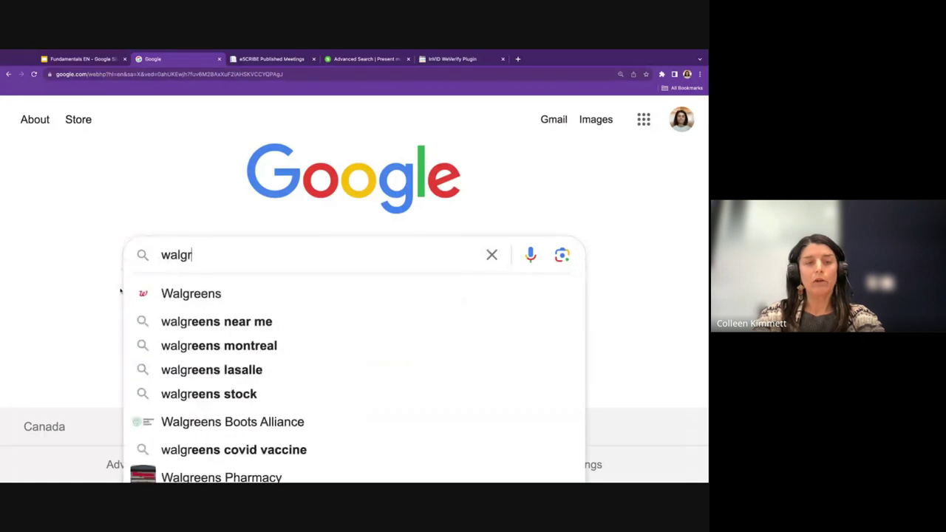
type("eens financial report")
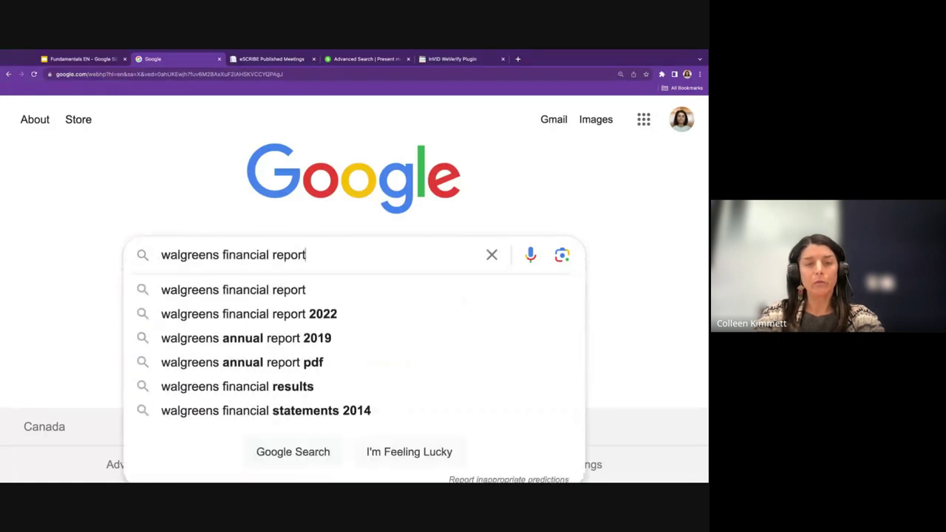
type(" 2022")
key("Return")
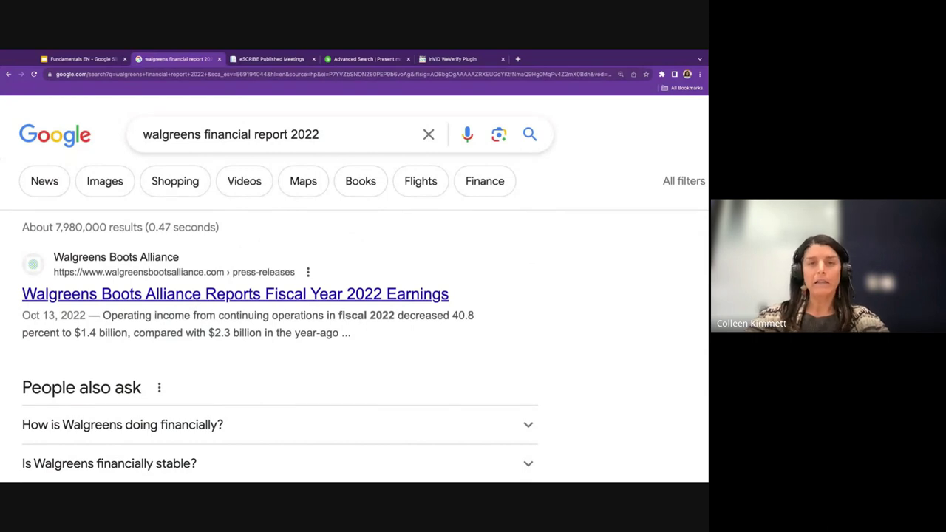
- Close the eSCRIBE Published Meetings page, then open and view the first Walgreens result, on fiscal year 2022 earnings, in a separate tab
left_click(312, 60)
left_click(188, 295, "super")
left_click(263, 59)
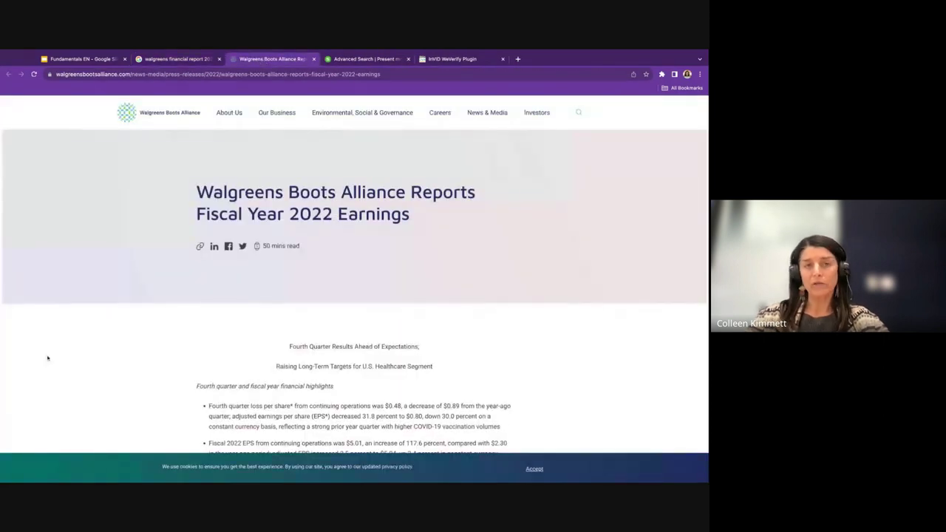
- Skim the Walgreens Boots Alliance fiscal year 2022 earnings page down to the fourth quarter overview and return to its heading
scroll(47, 358, "down", 1)
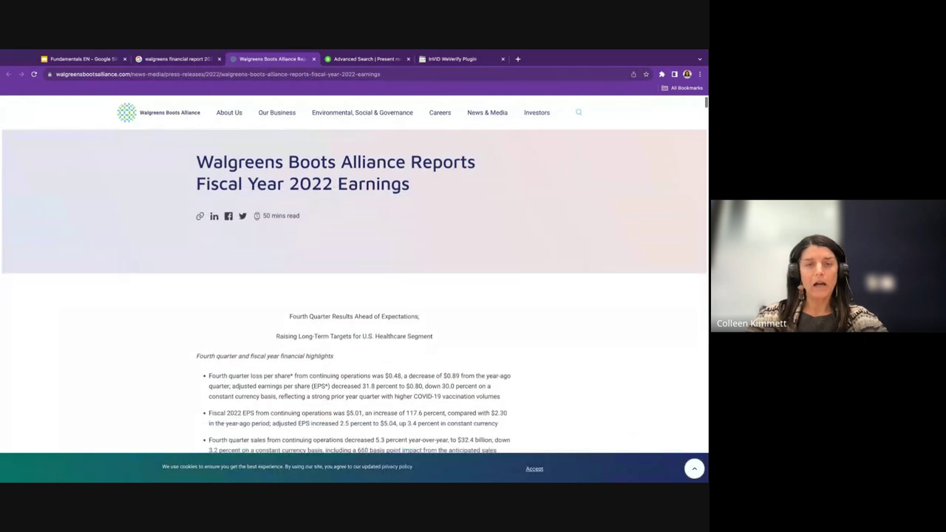
scroll(354, 293, "down", 4)
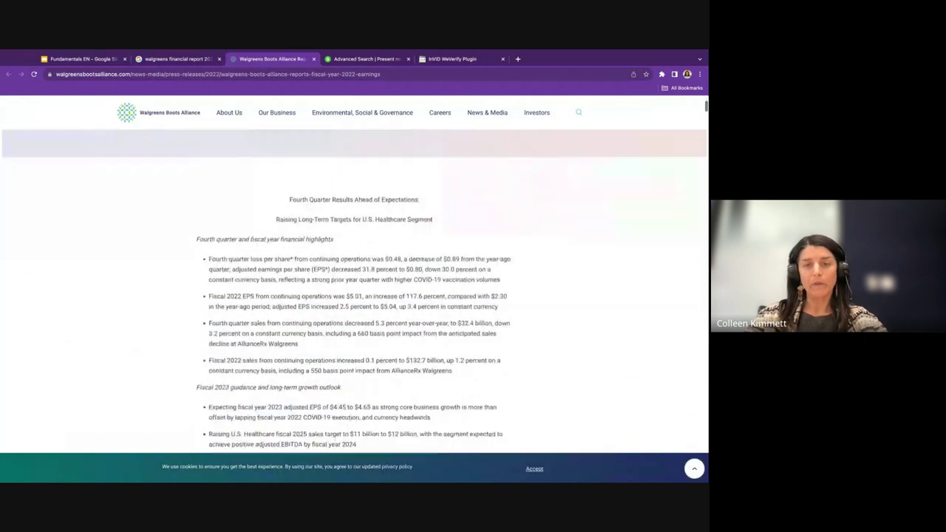
scroll(354, 292, "down", 3)
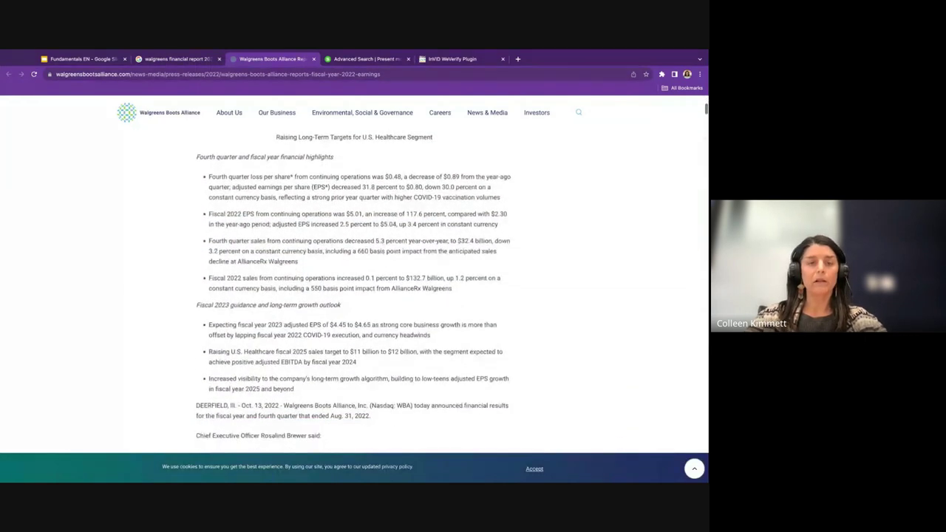
scroll(354, 293, "down", 2)
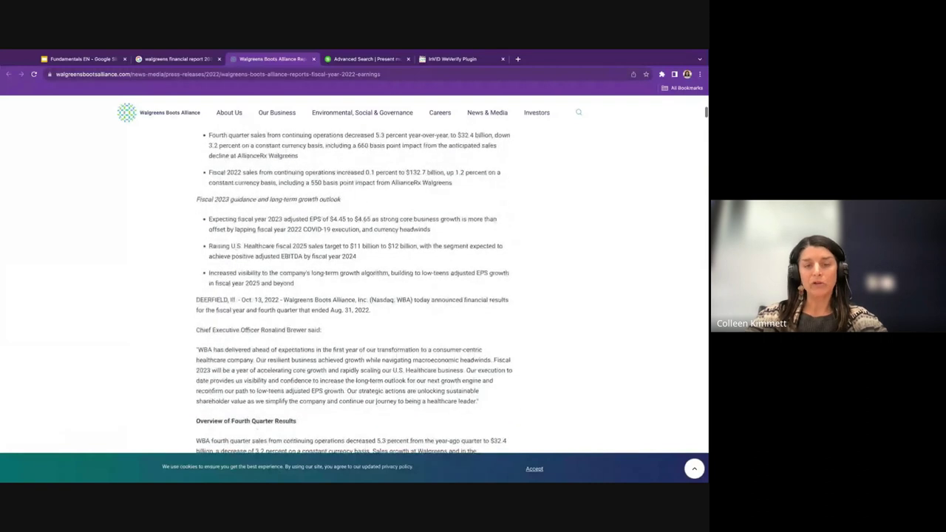
scroll(354, 293, "down", 1)
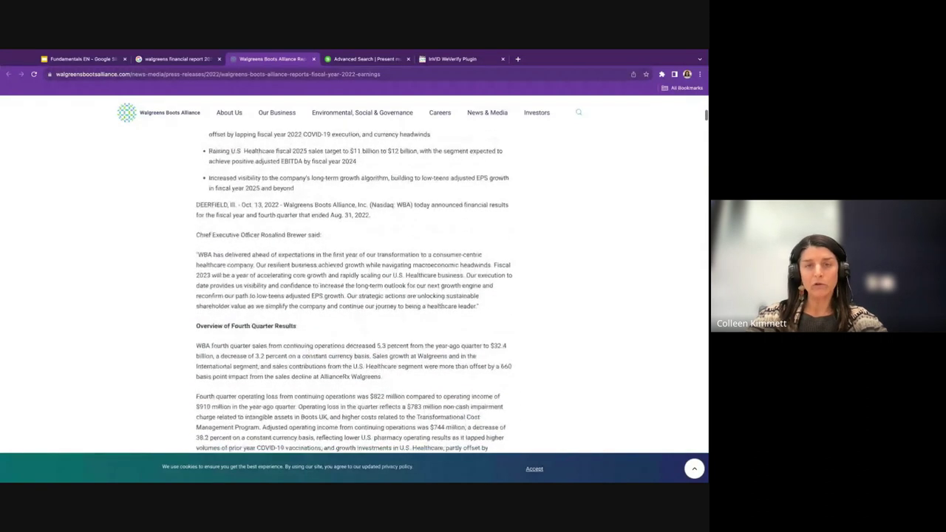
scroll(354, 293, "up", 6)
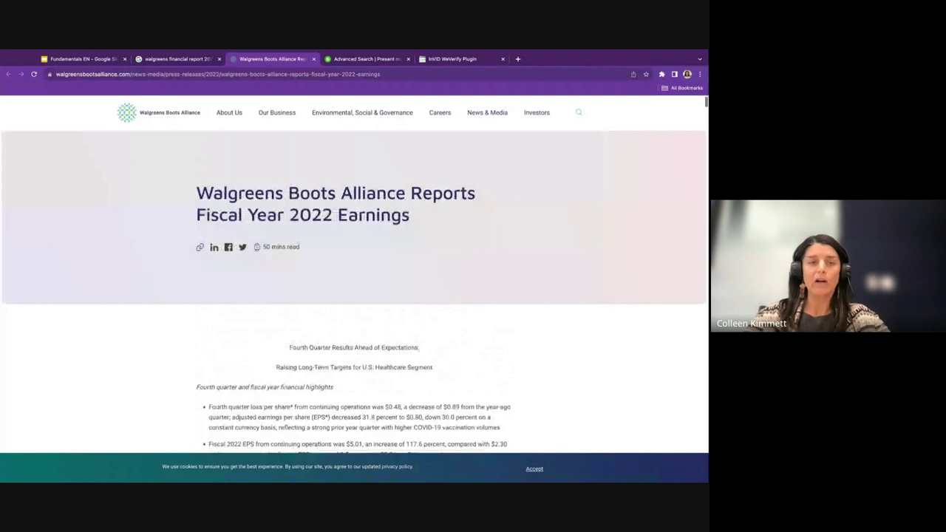
- Return to the Google results for walgreens financial report 2022 and add filetype:pdf to the end of the query
left_click(174, 59)
left_click(326, 132)
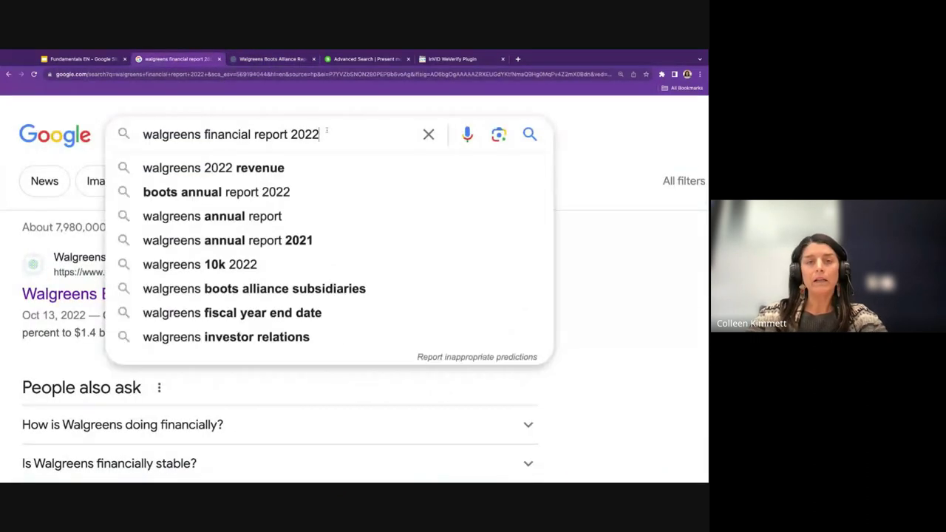
type("feiltyp")
key("BackSpace")
key("BackSpace")
key("BackSpace")
key("BackSpace")
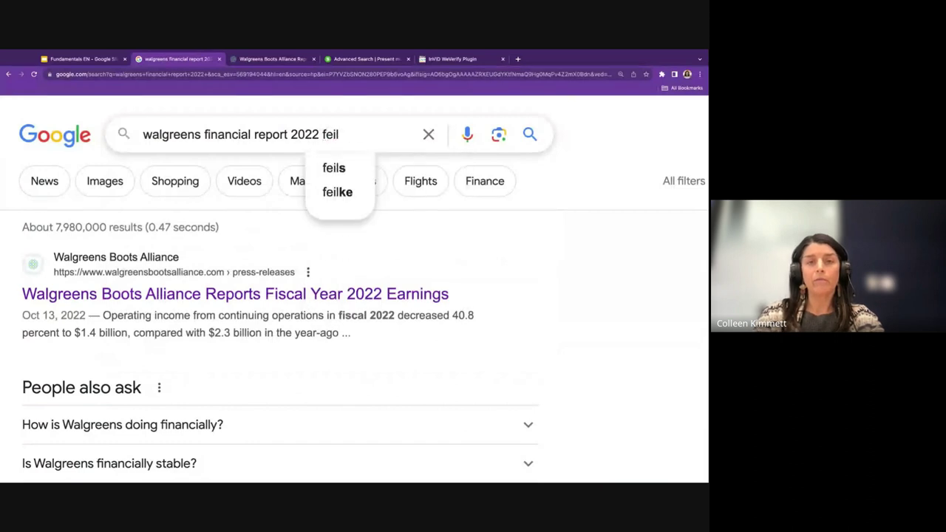
key("BackSpace")
key("BackSpace")
type("iletype:pdf")
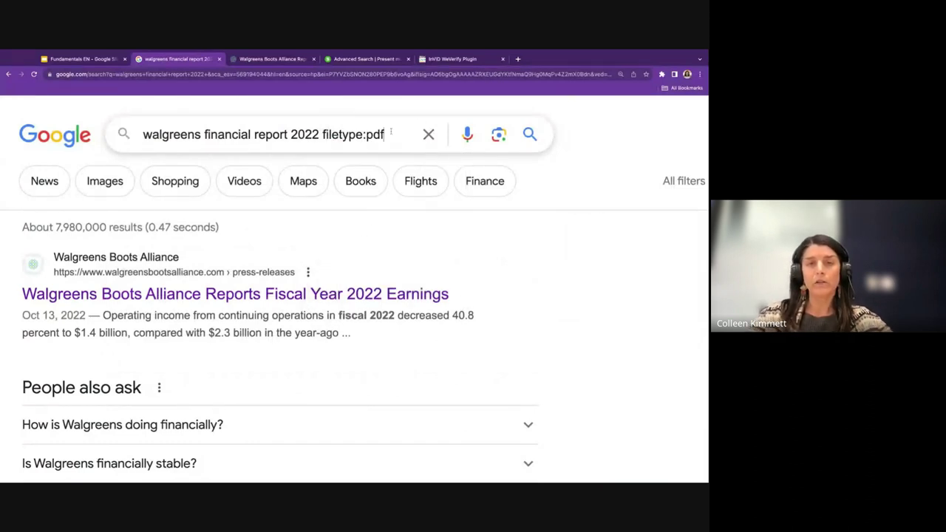
- Highlight the filetype: operator and the pdf extension in the query in turn, and run the search
left_click_drag(389, 133, 323, 135)
left_click(348, 135)
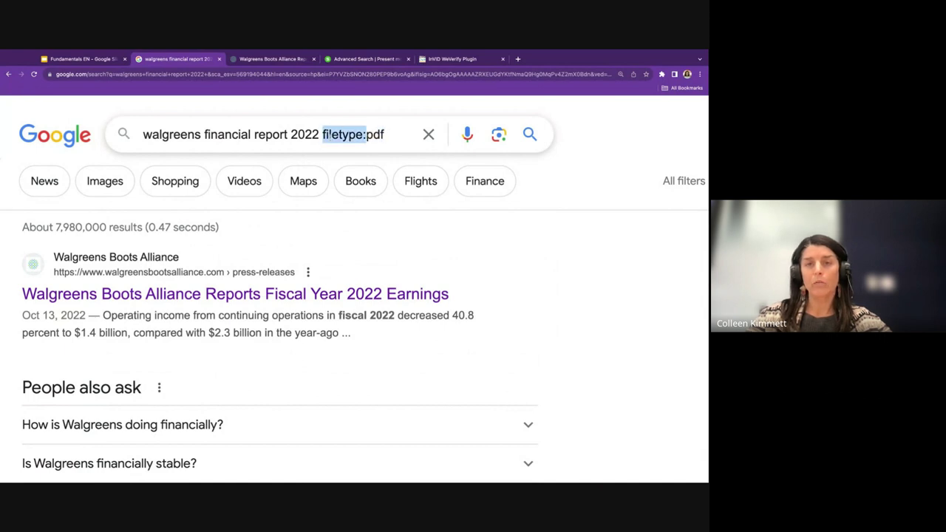
left_click(386, 134)
left_click_drag(386, 135, 365, 135)
left_click(387, 137)
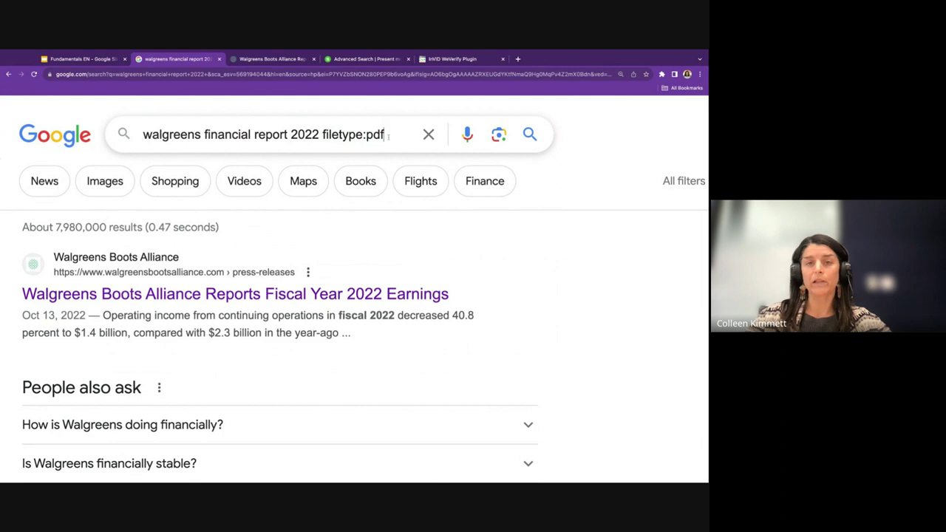
key("Return")
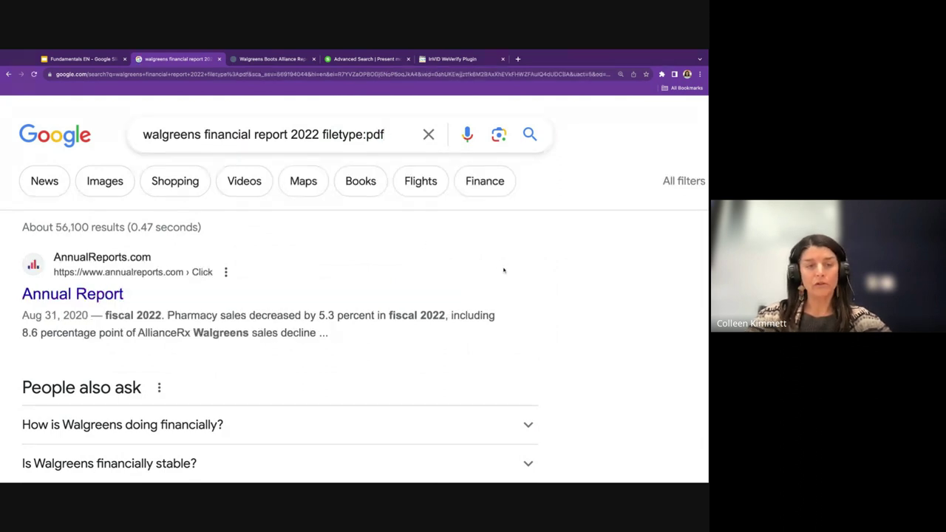
- Look through the PDF results and open the q4cdn.com Walgreens Boots Alliance Reports Fiscal Year 2022 Earnings document in a separate tab
scroll(503, 271, "down", 5)
scroll(164, 298, "up", 5)
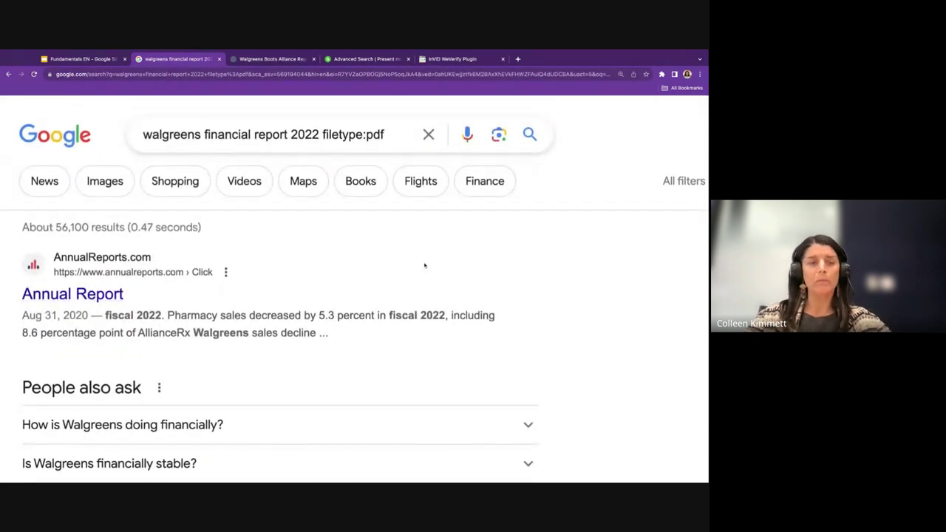
scroll(576, 343, "down", 1)
scroll(576, 343, "down", 5)
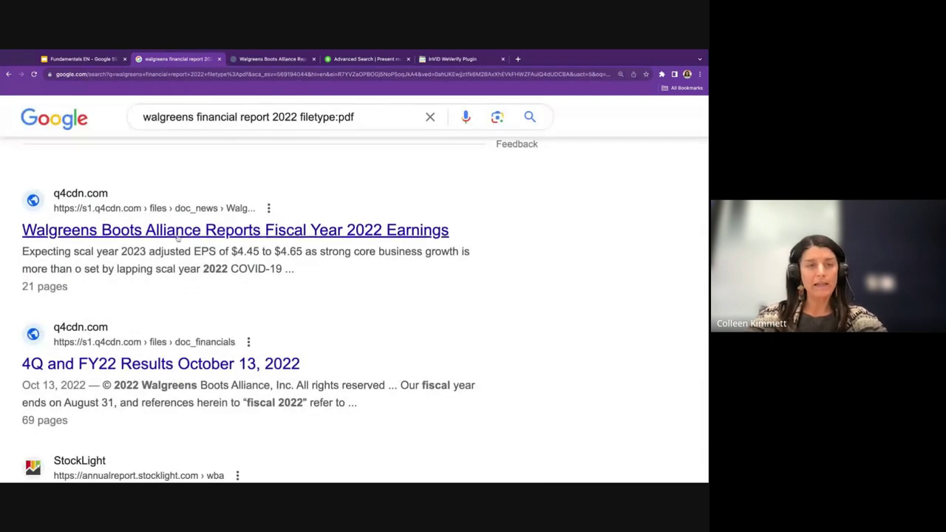
left_click(151, 230, "ctrl")
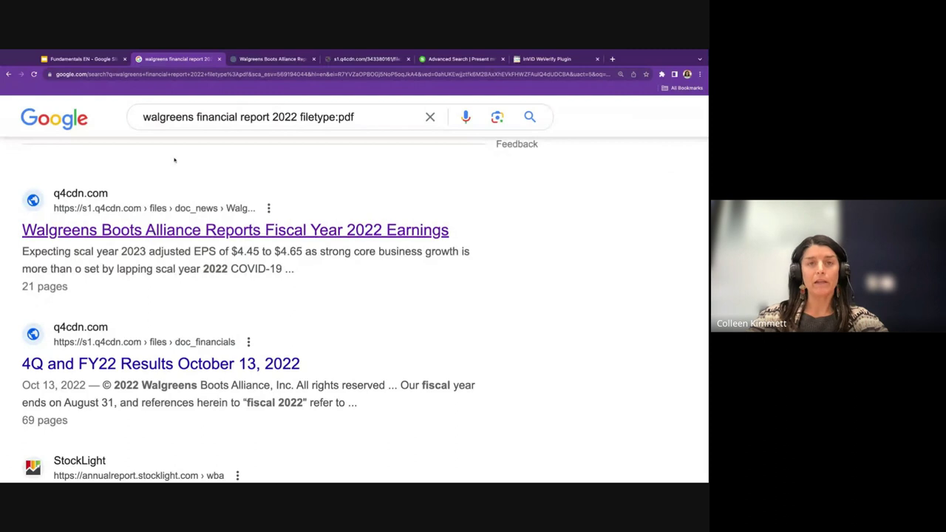
left_click(352, 60)
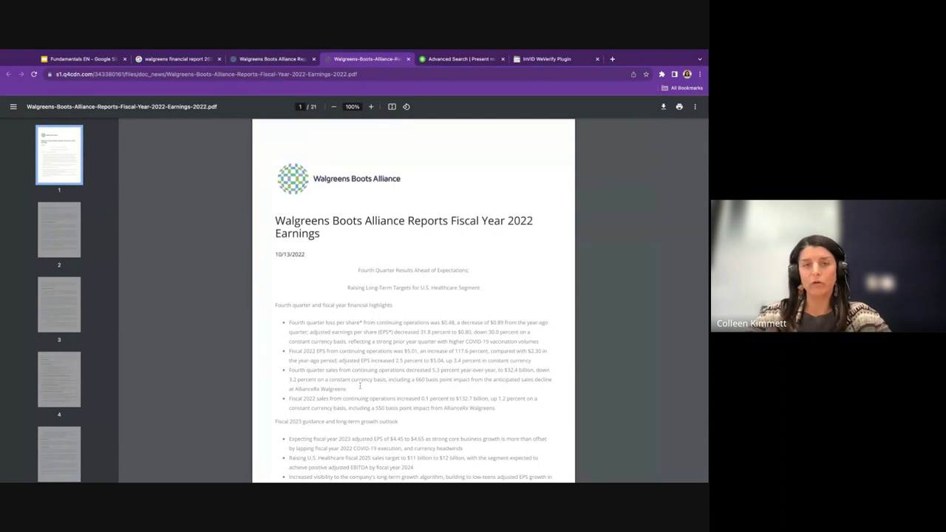
- Browse the page thumbnails of the earnings PDF and view page 10 with the consolidated balance sheets
scroll(49, 373, "down", 6)
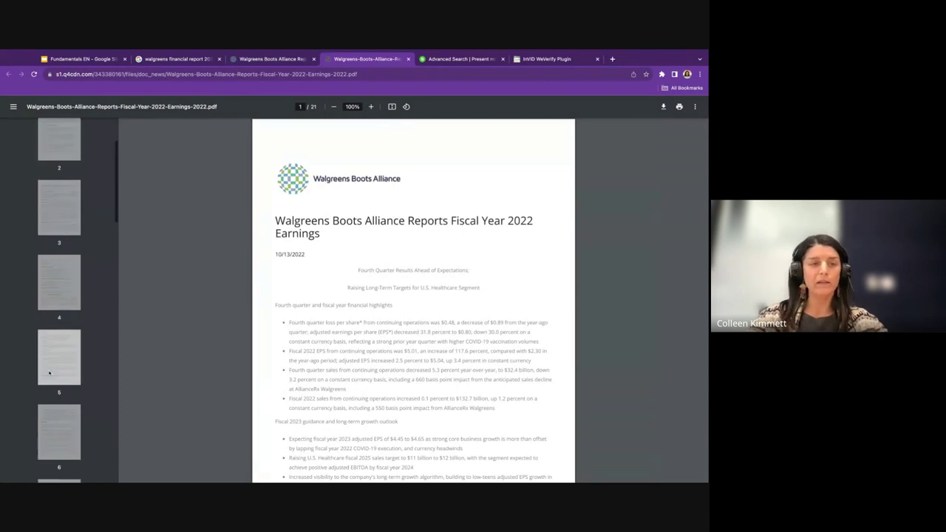
scroll(50, 374, "down", 2)
left_click(54, 287)
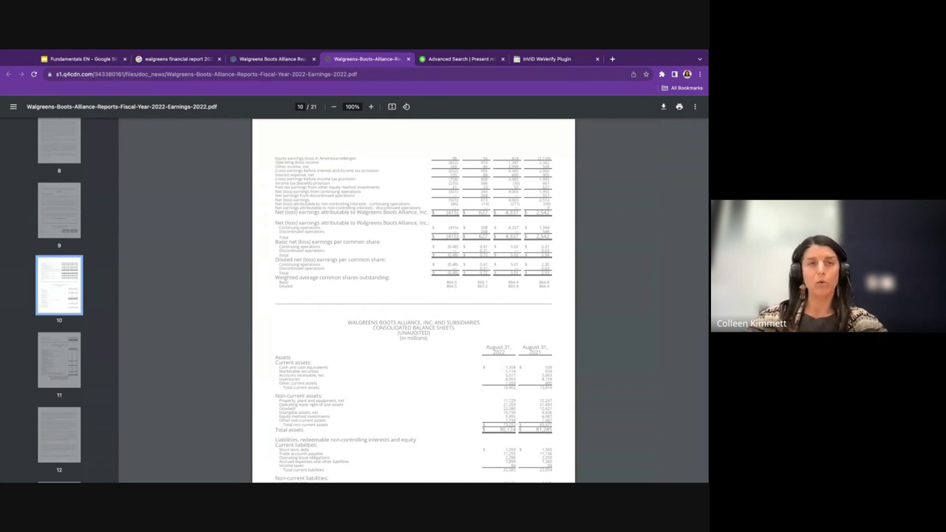
- Close the earnings PDF and the Walgreens press release page, and return to Google's home page
left_click(408, 58)
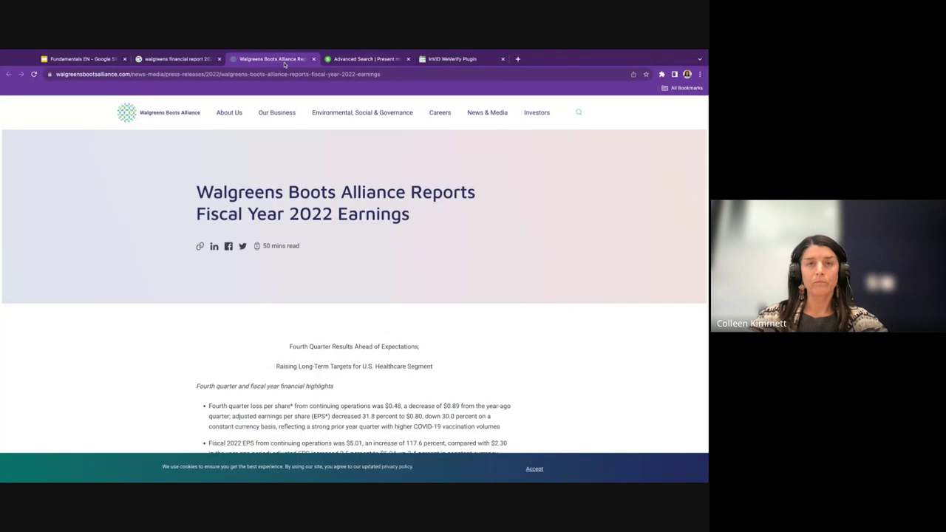
left_click(313, 59)
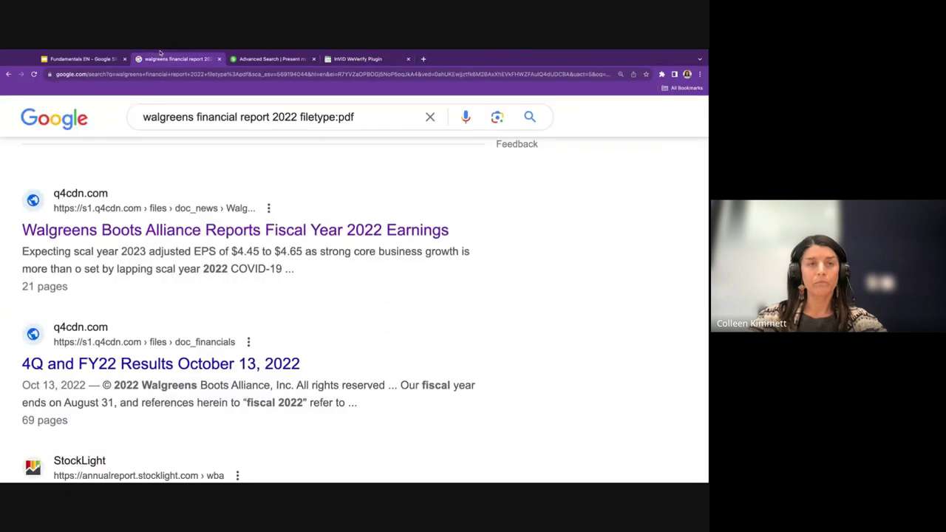
left_click(66, 125)
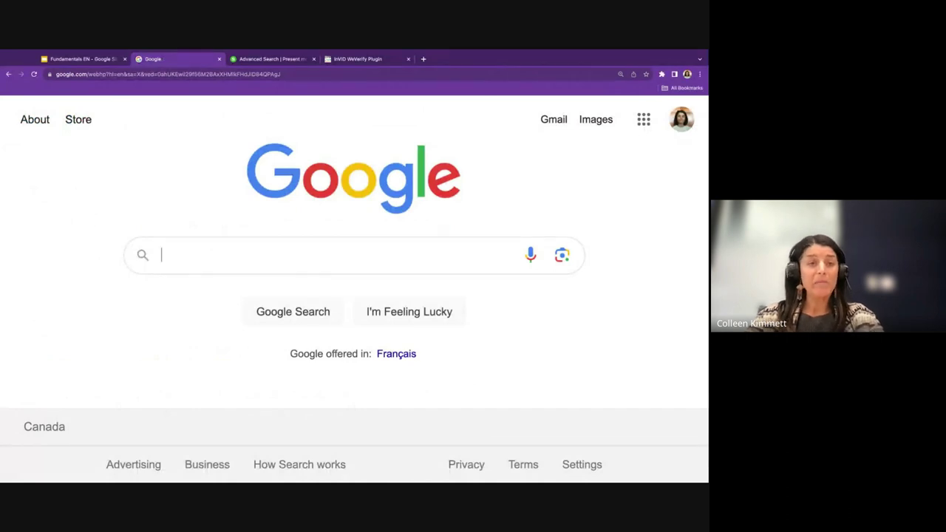
- Search for the presenter's full name in quotation marks, combined with filetype:pdf
type("\"colleen")
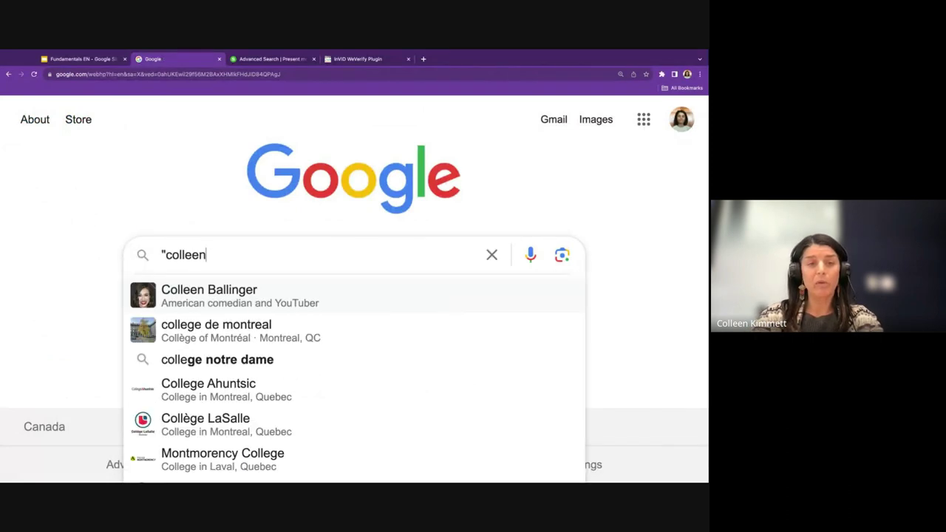
type(" kimmett\" f")
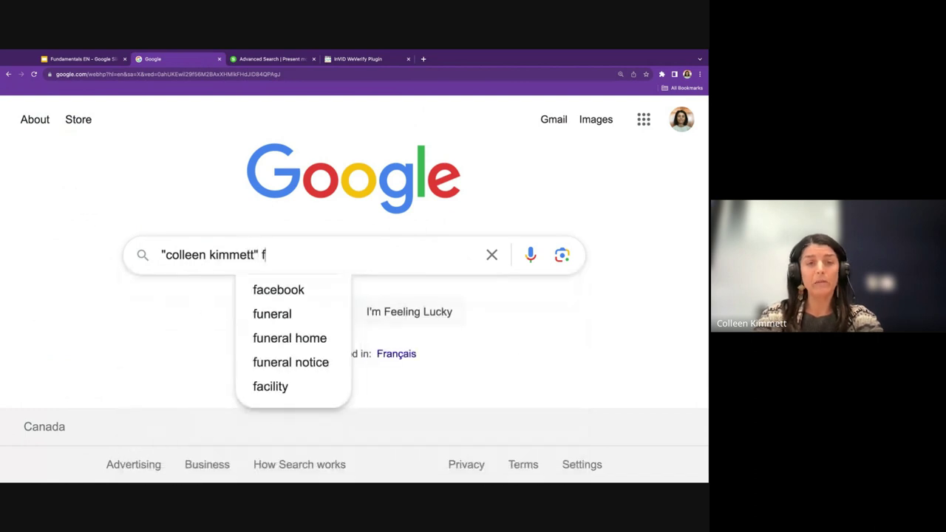
type("iletype:odf")
key("BackSpace")
key("BackSpace")
key("BackSpace")
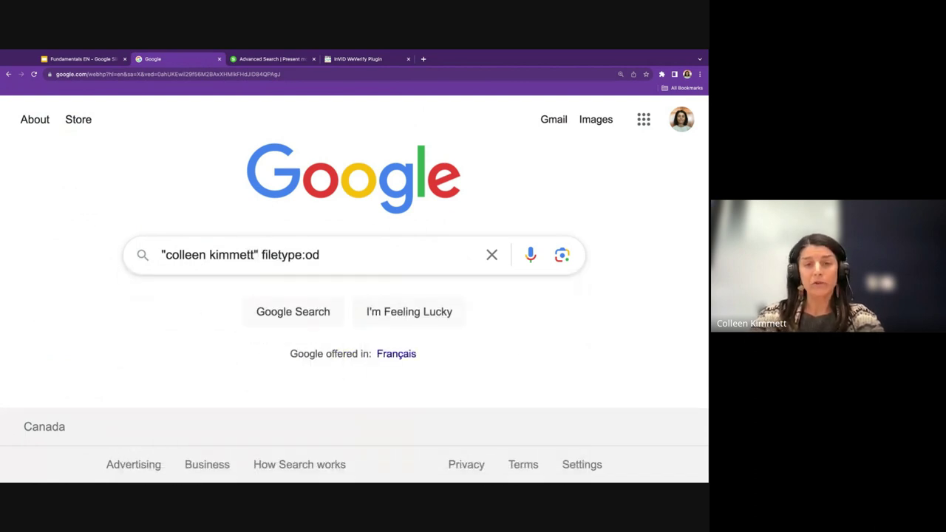
type("pdf")
key("Return")
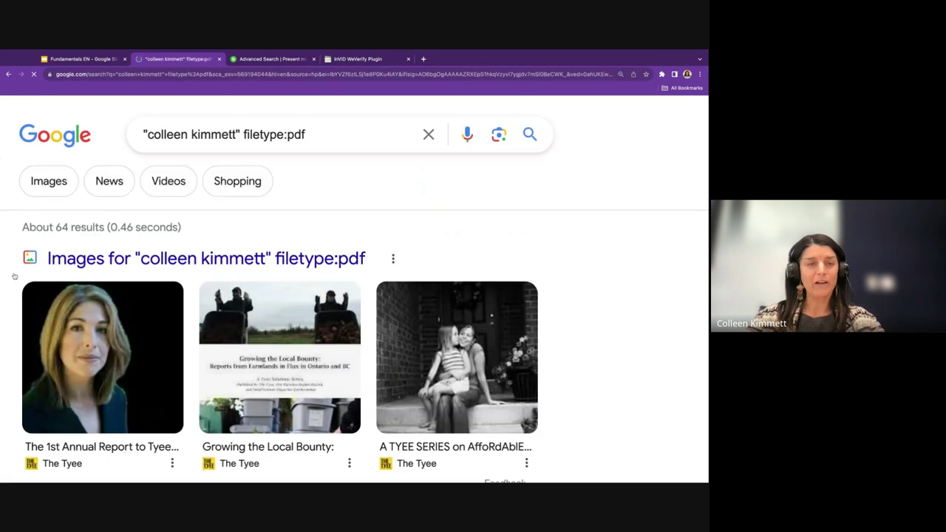
- Look through the PDF results that mention the presenter's name, from the image previews to the later report listings
scroll(10, 296, "down", 3)
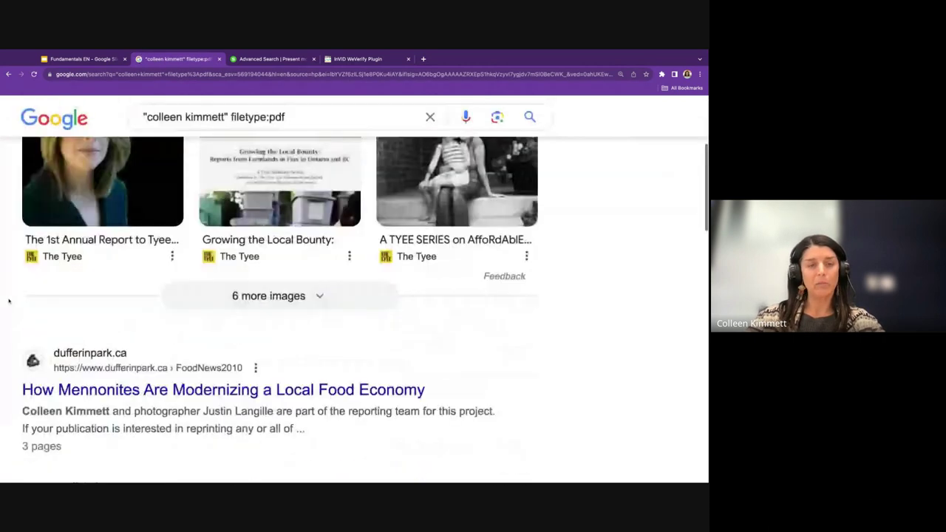
scroll(9, 300, "down", 1)
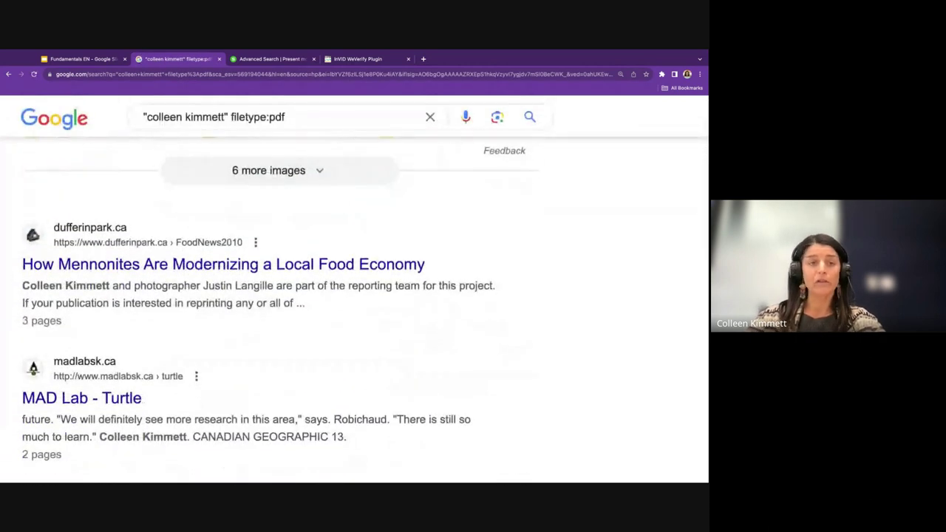
scroll(4, 329, "down", 2)
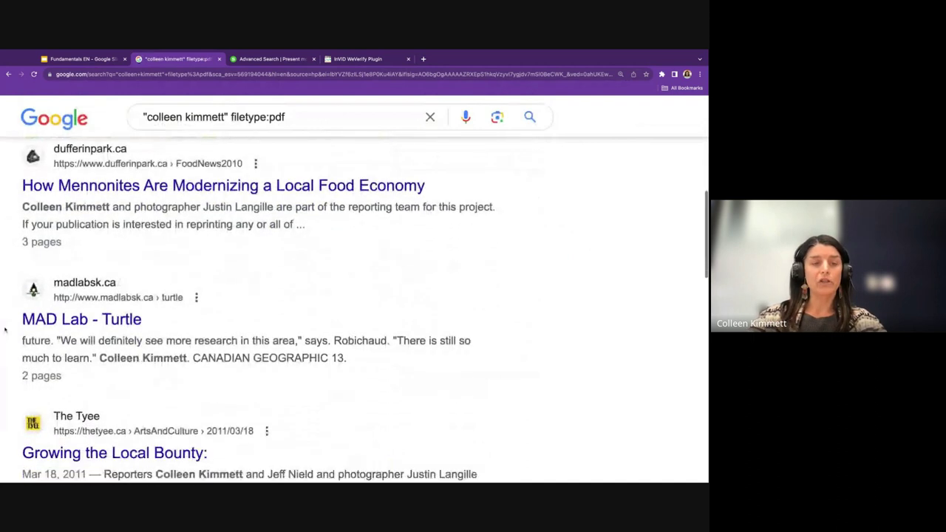
scroll(5, 329, "down", 3)
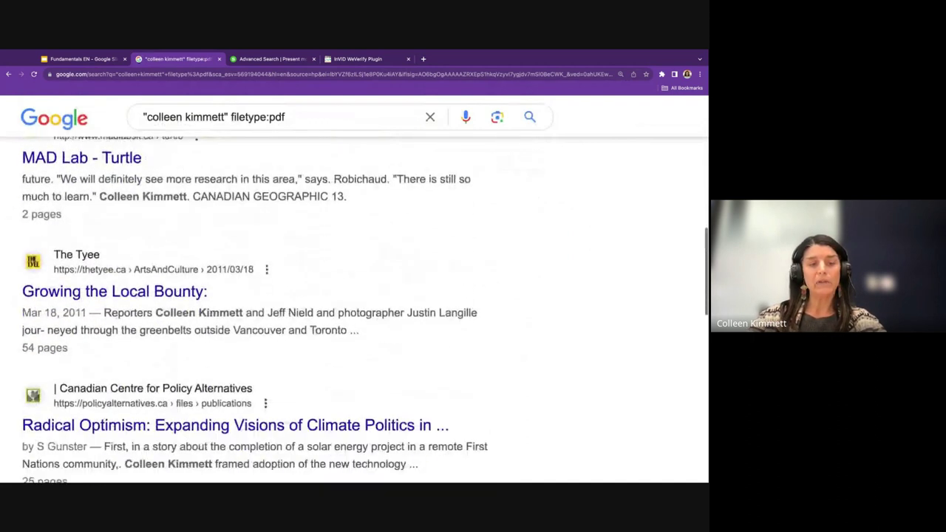
scroll(355, 311, "down", 2)
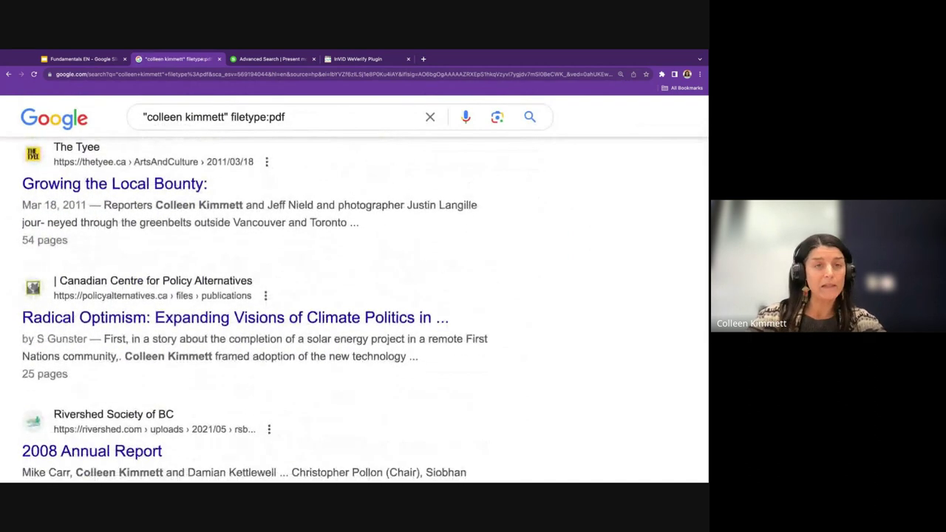
scroll(354, 310, "down", 2)
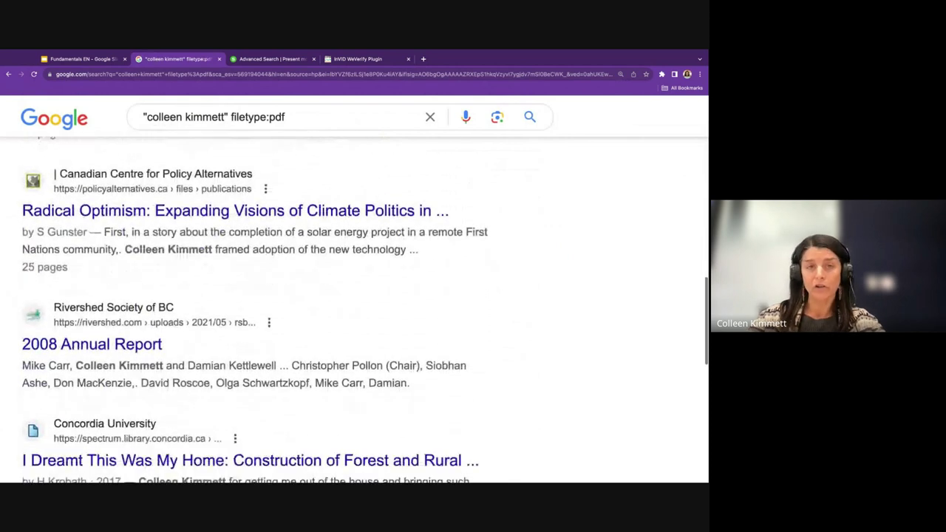
scroll(365, 309, "down", 1)
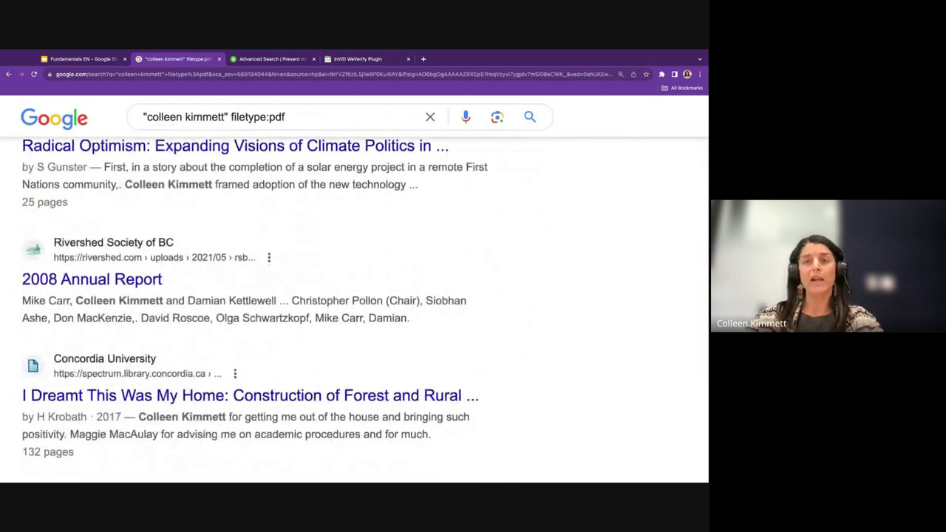
scroll(355, 311, "down", 5)
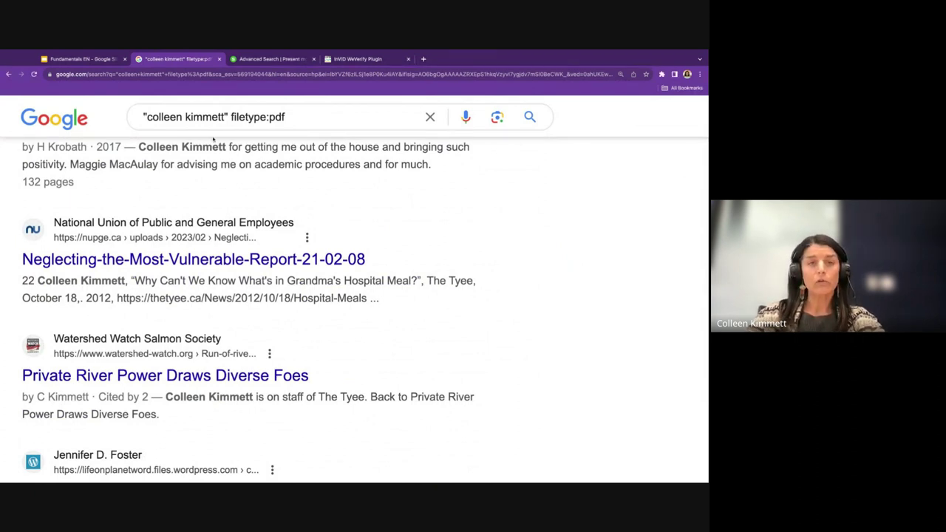
- Search for "tyler shandro" in quotation marks in place of the previous name, keeping filetype:pdf
left_click_drag(225, 117, 146, 117)
type("tyler shandro")
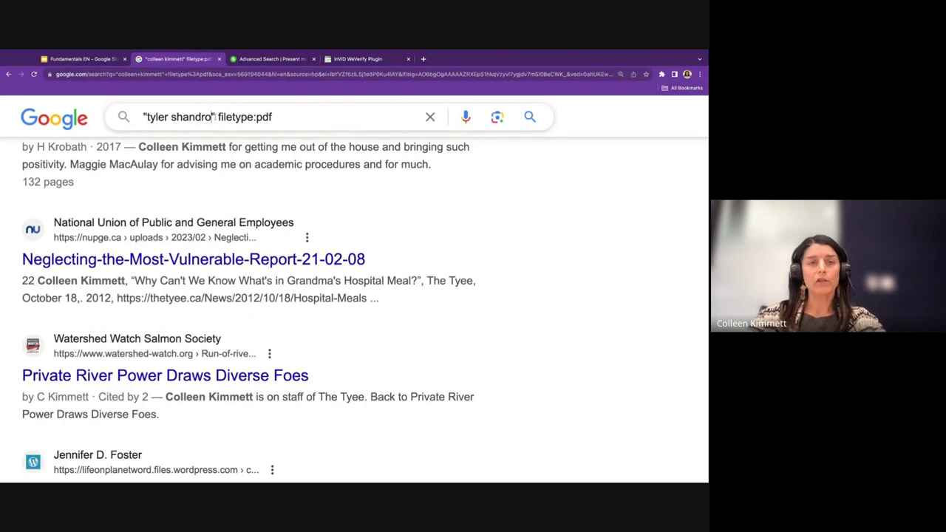
left_click_drag(143, 117, 215, 117)
left_click(273, 117)
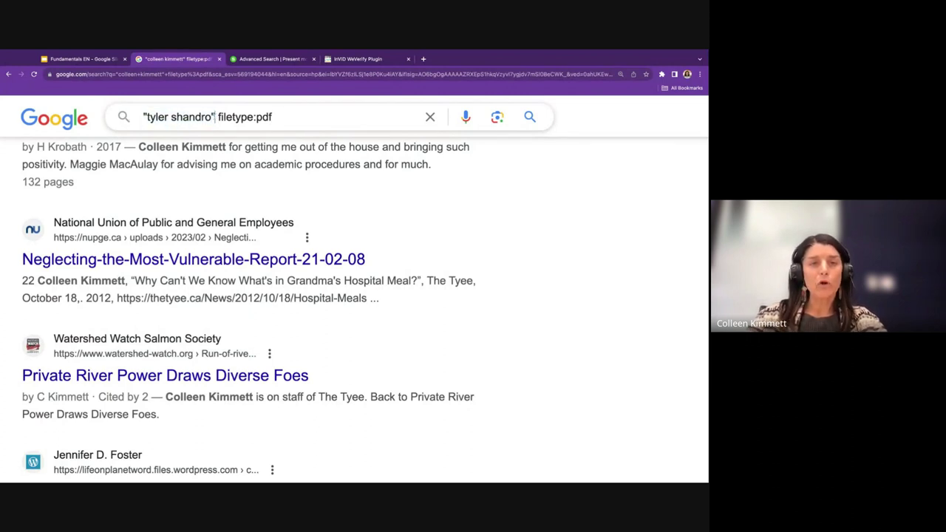
left_click_drag(215, 117, 142, 117)
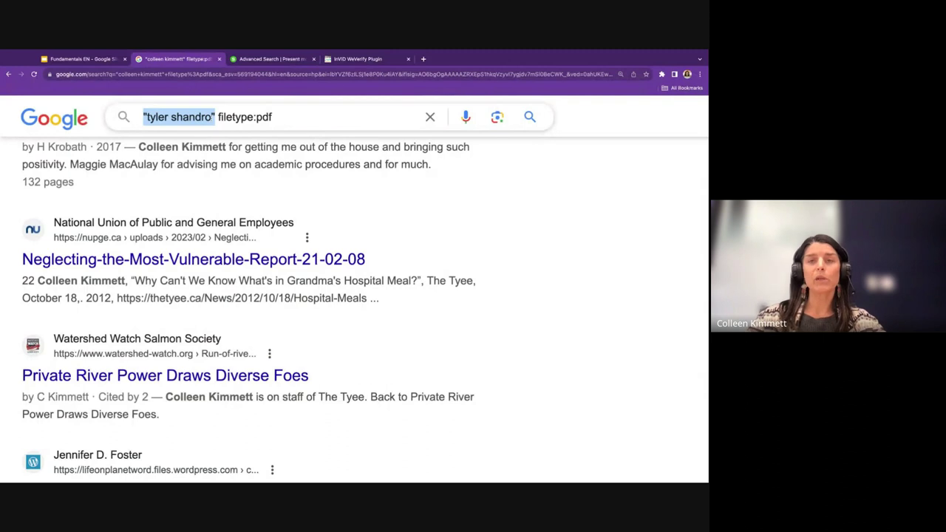
key("ctrl+plus")
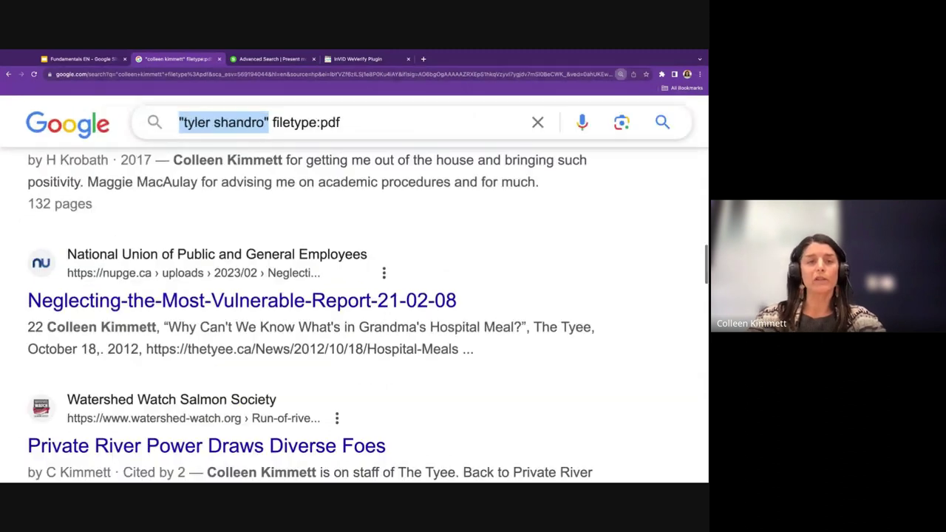
key("ctrl+plus")
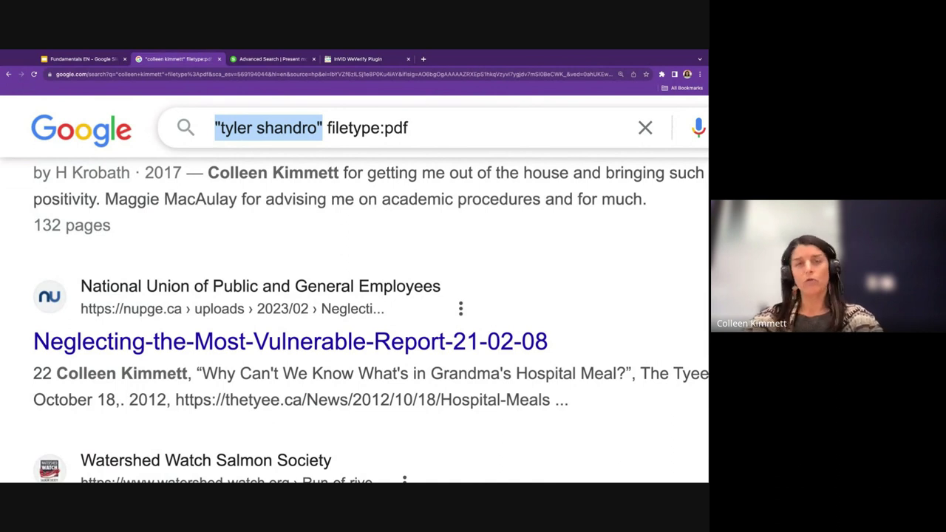
left_click(426, 125)
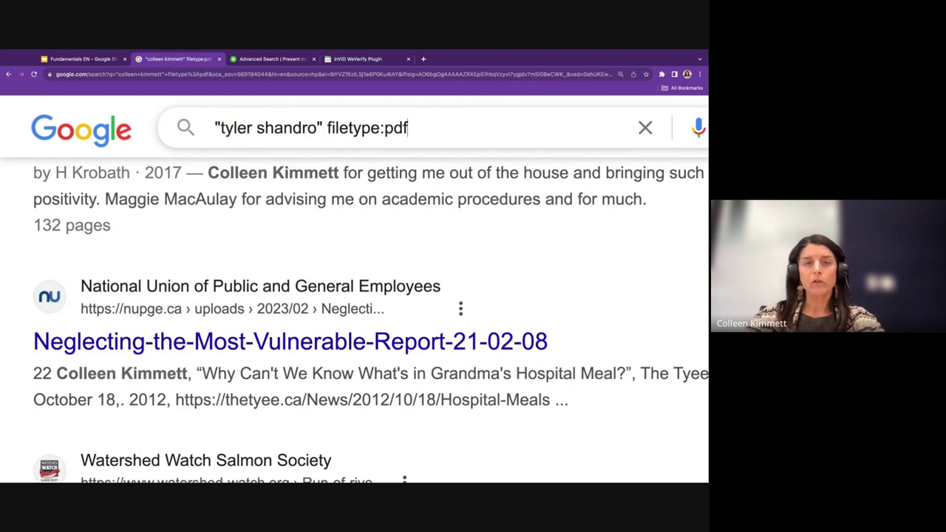
left_click_drag(317, 128, 220, 128)
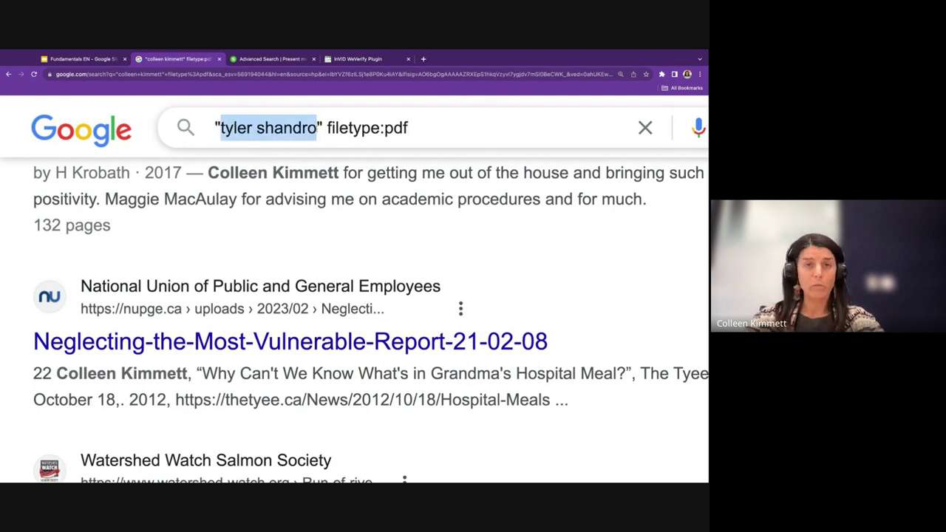
left_click(420, 127)
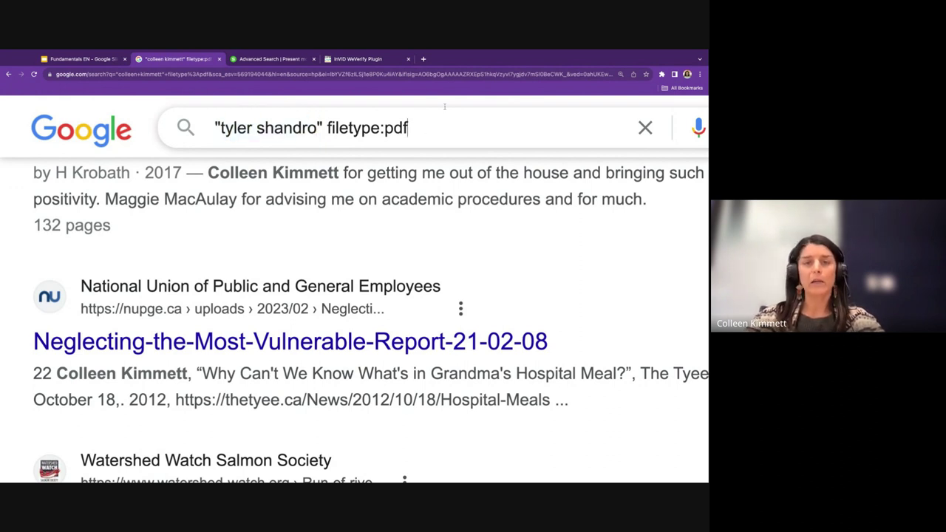
key("Return")
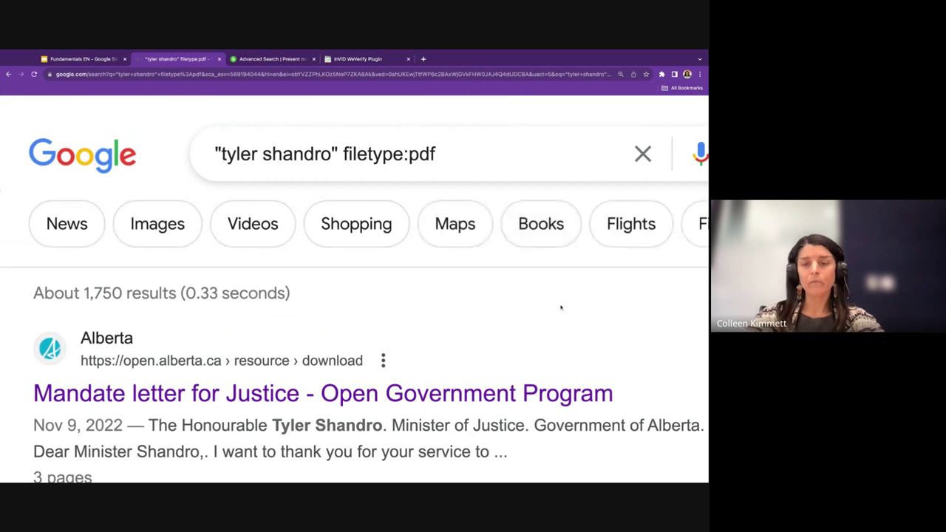
- Open the COVID19_RaceBasedData-1 PDF letter from The Centre for Race and Culture in a separate tab and view it
key("ctrl+minus")
key("ctrl+minus")
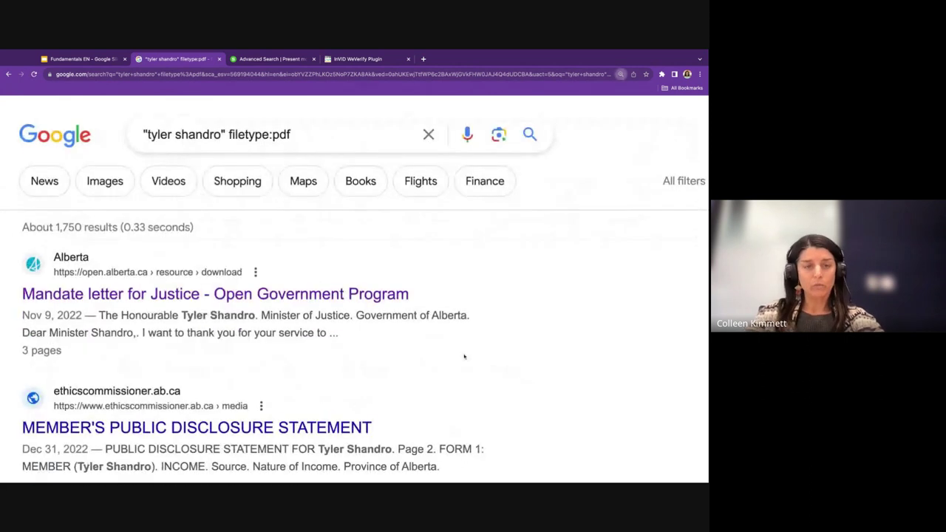
scroll(464, 357, "down", 3)
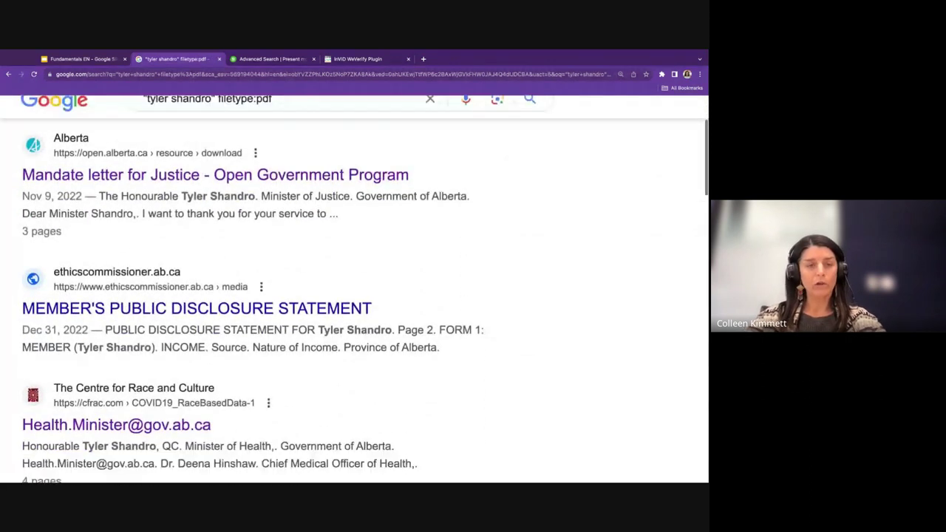
scroll(464, 342, "down", 1)
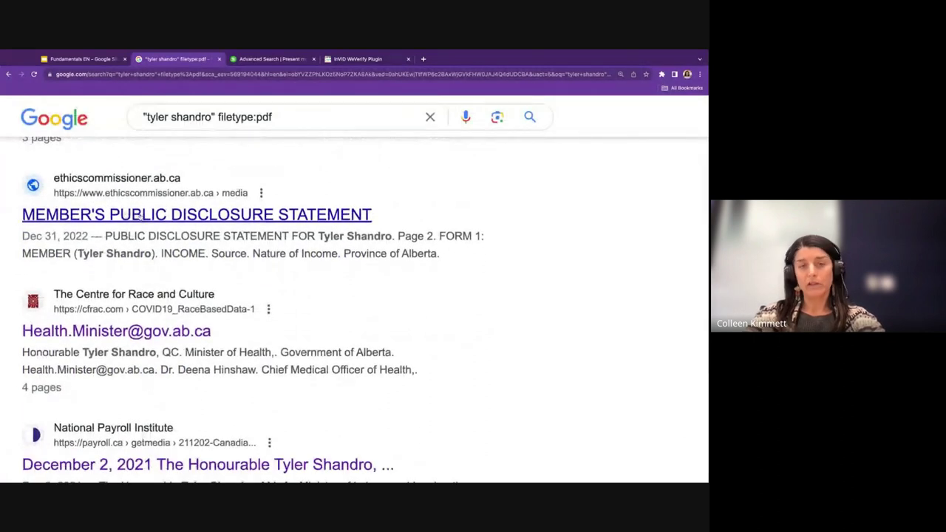
scroll(382, 306, "down", 1)
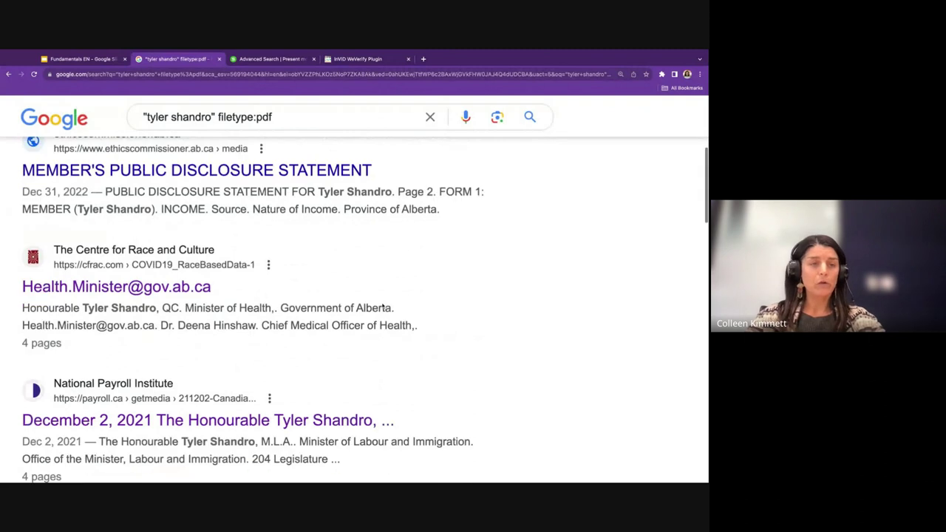
left_click(81, 284, "ctrl")
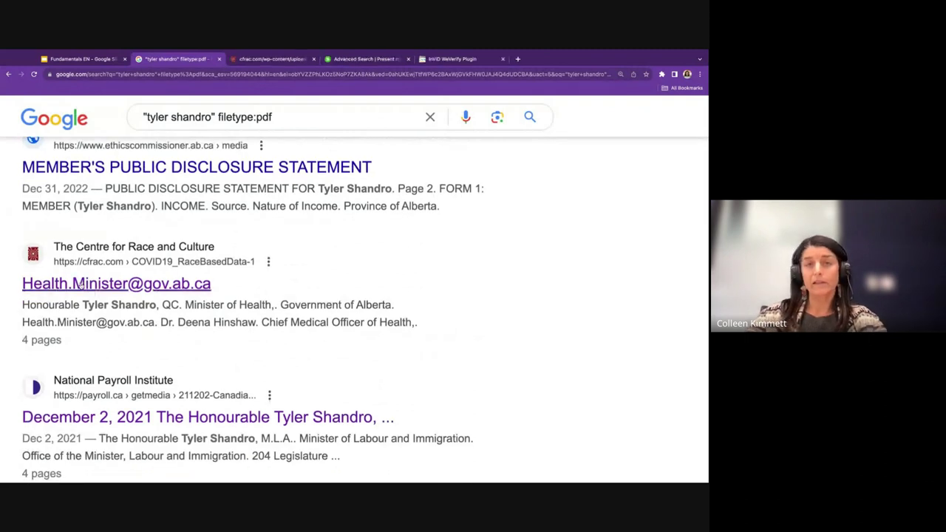
left_click(277, 59)
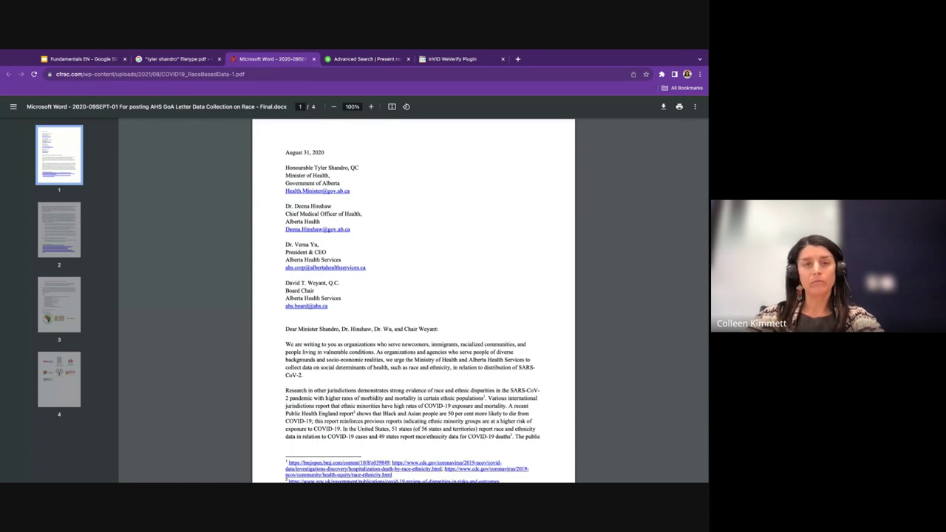
- Close the PDF letter and look over the other documents in the search results
left_click(313, 59)
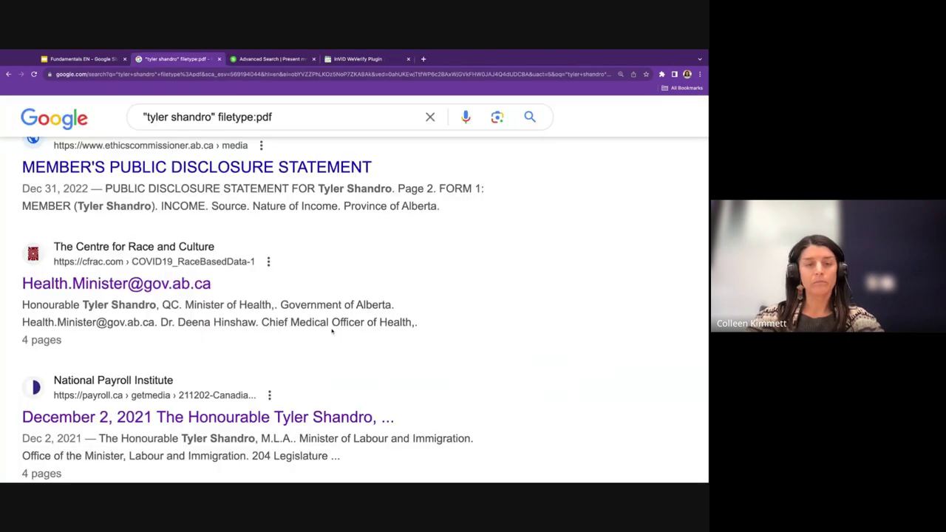
scroll(331, 331, "down", 2)
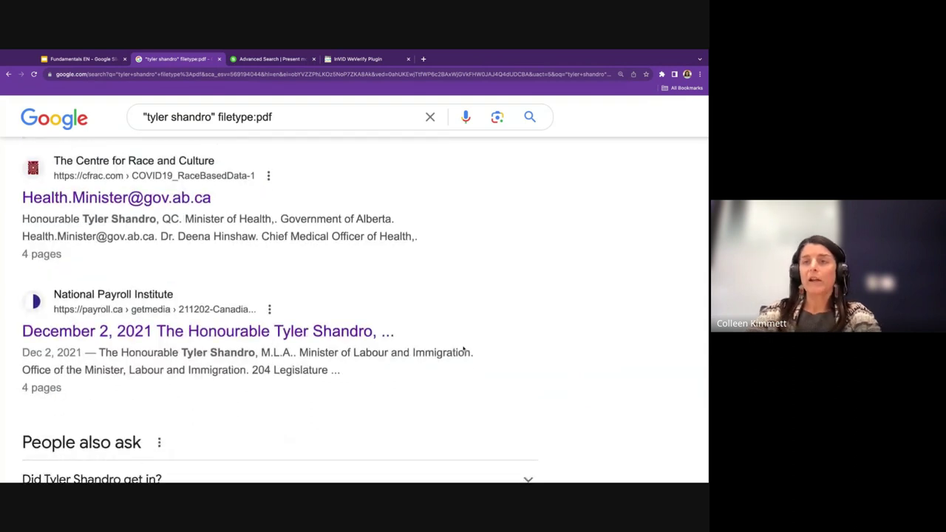
scroll(332, 331, "up", 2)
scroll(354, 289, "up", 4)
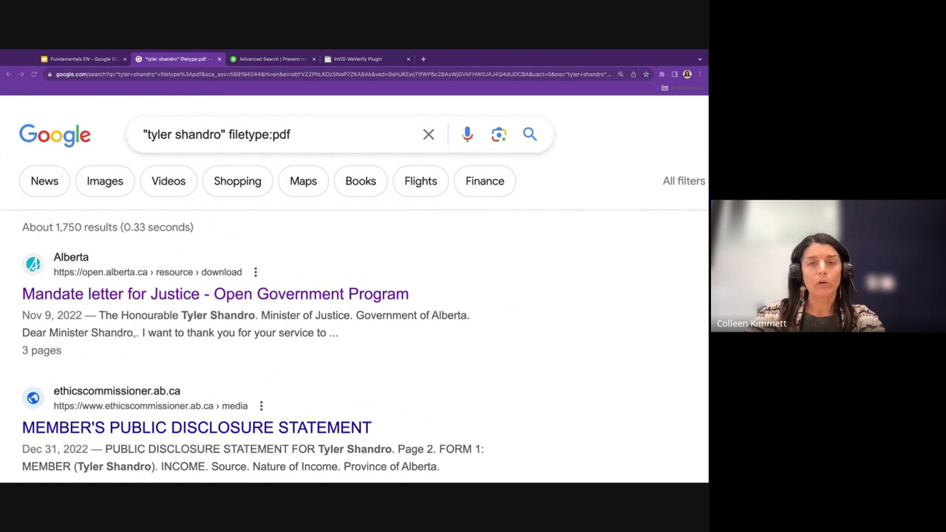
- Search for winnipeg homeless shelters with filetype:xls in place of the quoted name and PDF filter
left_click(214, 162)
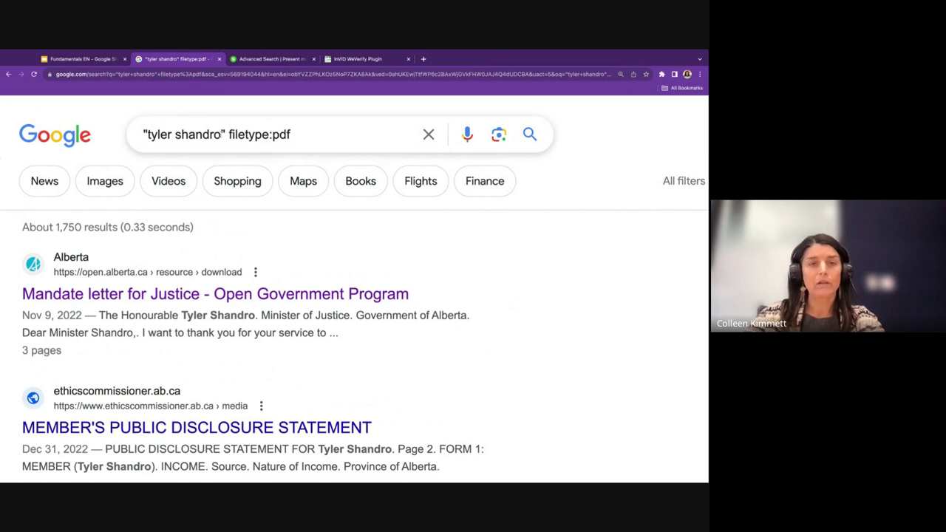
left_click_drag(228, 134, 122, 141)
type("winnip")
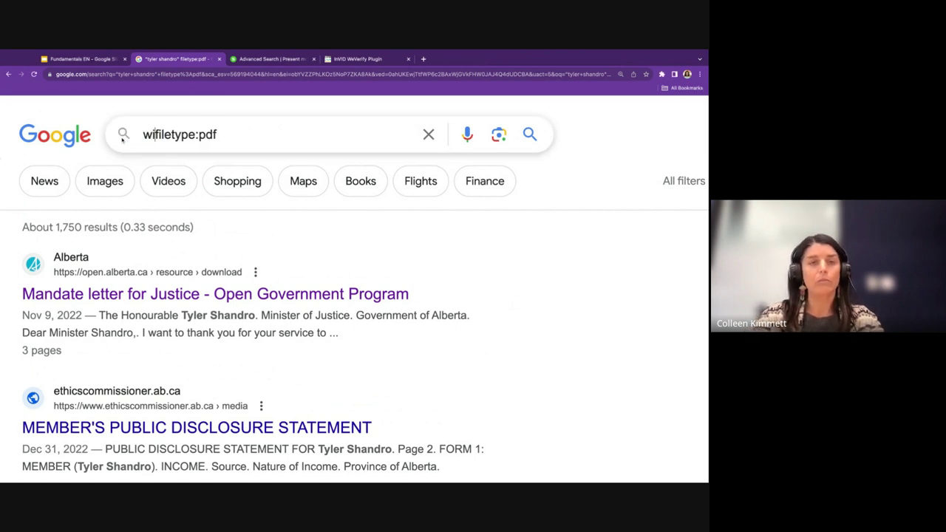
type("eg homeles")
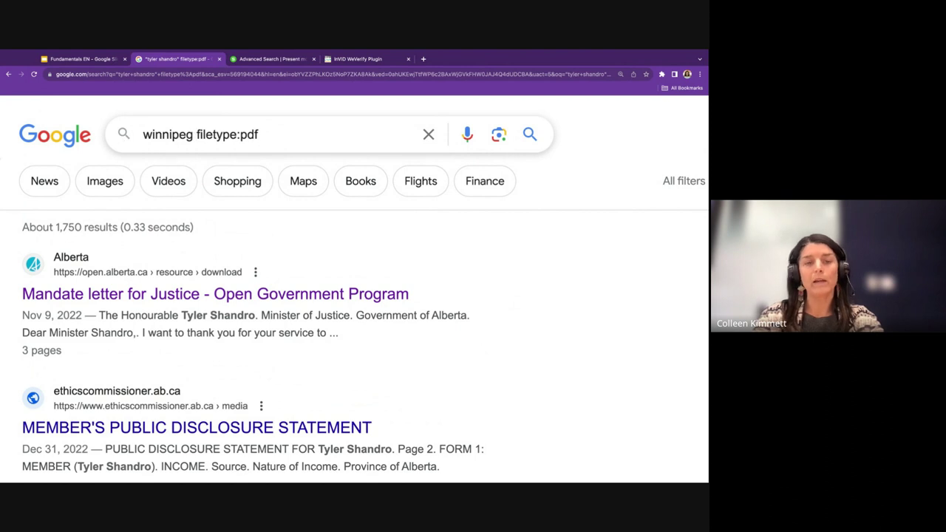
type("ters")
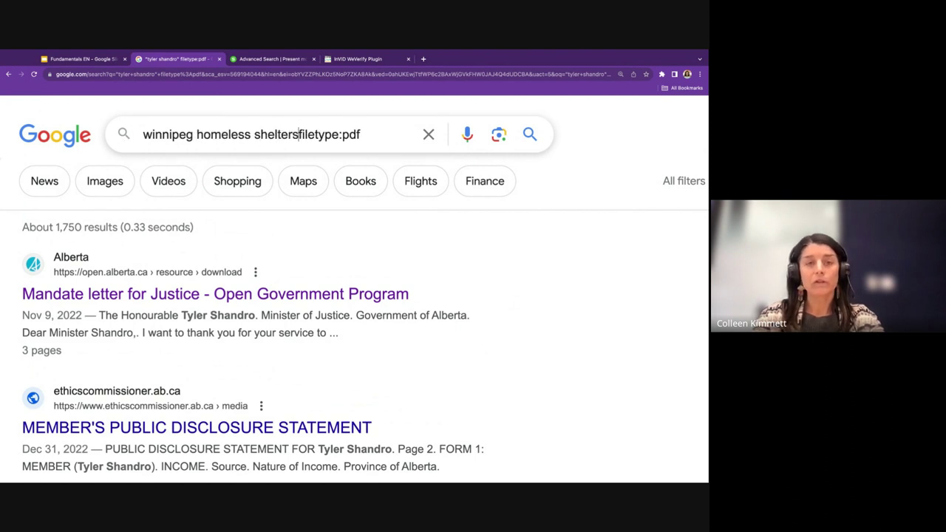
double_click(356, 134)
type("xls")
key("Return")
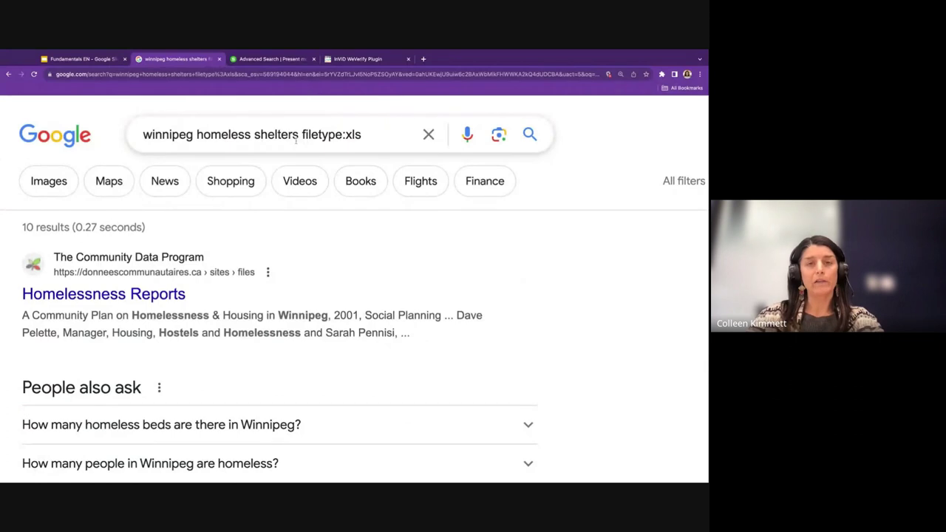
- Look through the spreadsheet results for Winnipeg homeless shelters, including the Community Data and State of California listings
left_click_drag(299, 135, 142, 135)
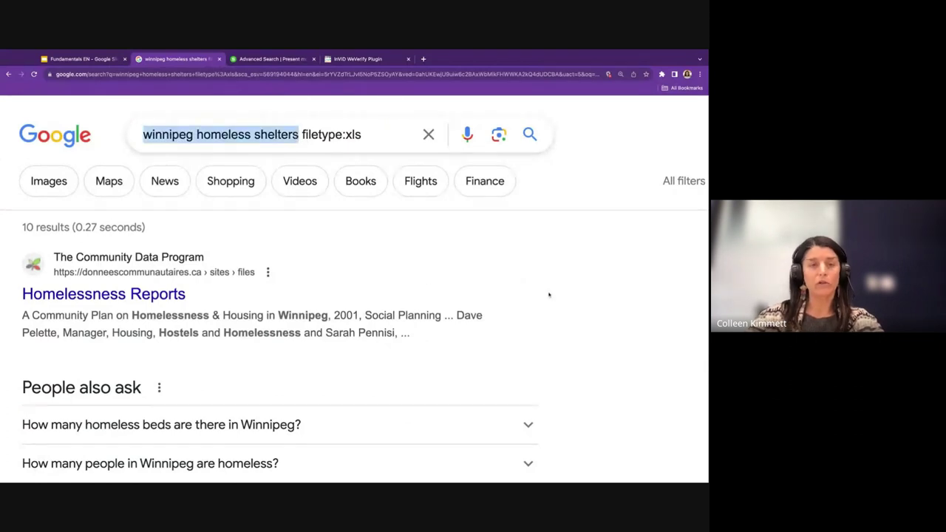
scroll(534, 318, "down", 3)
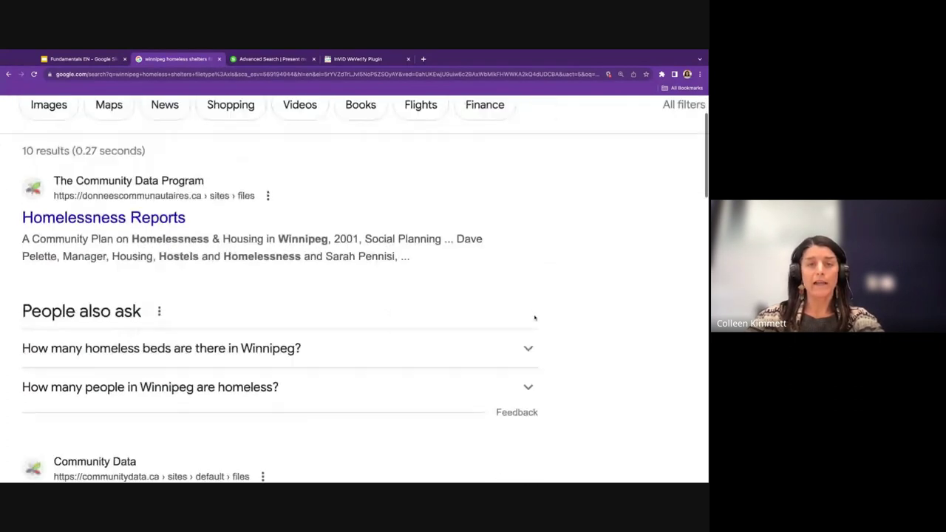
scroll(354, 289, "down", 2)
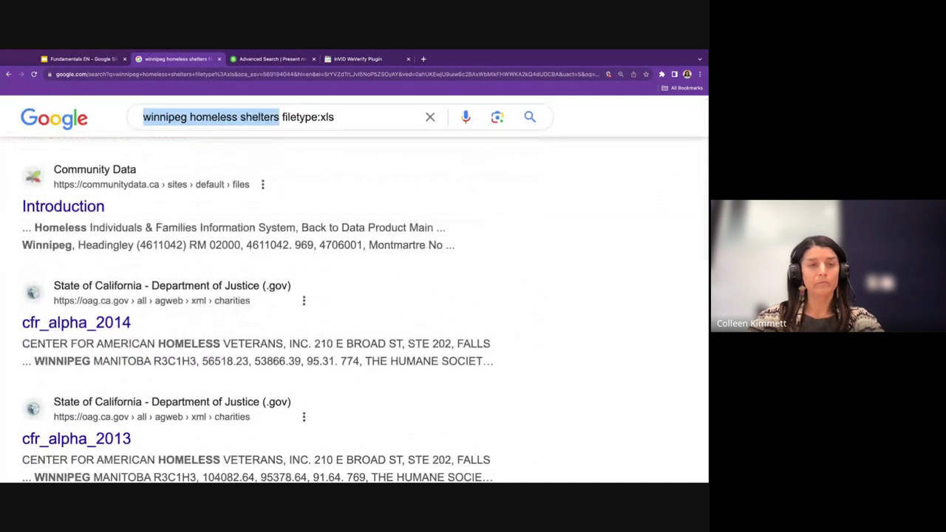
scroll(354, 310, "down", 1)
scroll(353, 310, "up", 6)
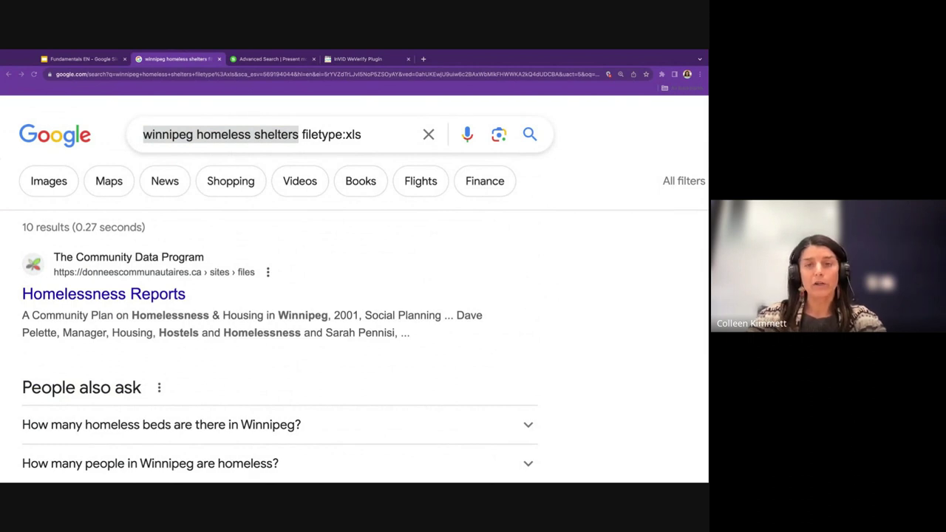
- Return to Google's home page and search for first nations infrastructure water canada filetype:ppt site:.gc.ca
left_click(55, 135)
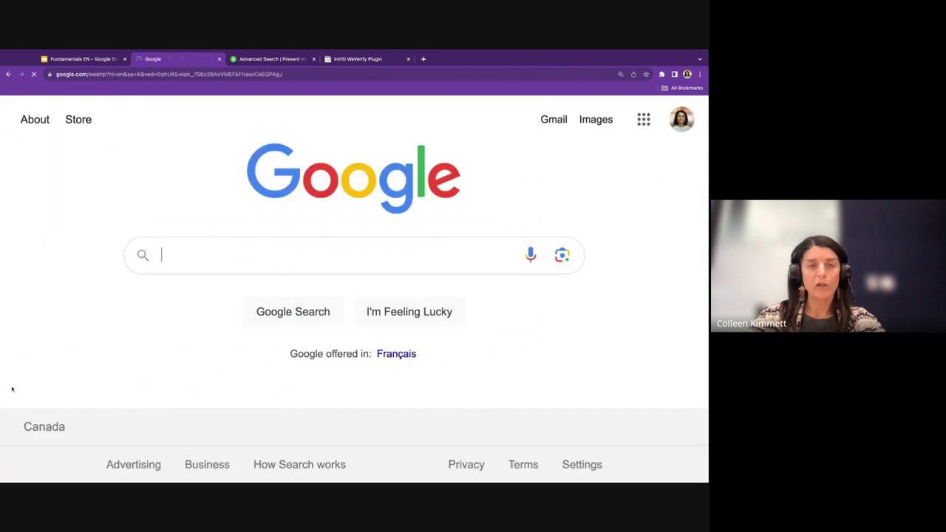
type("first nations infrastructure water canada filetype:ppt site:.gc.ca")
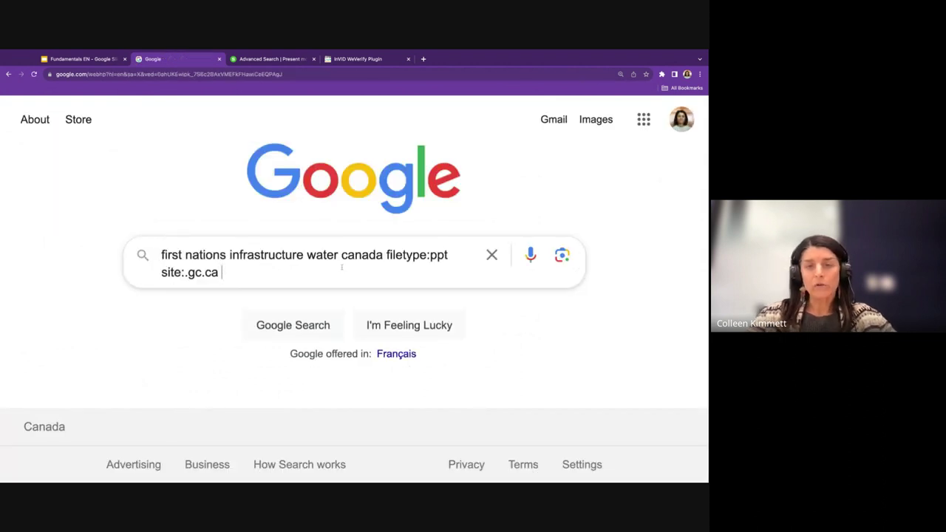
left_click_drag(383, 255, 107, 257)
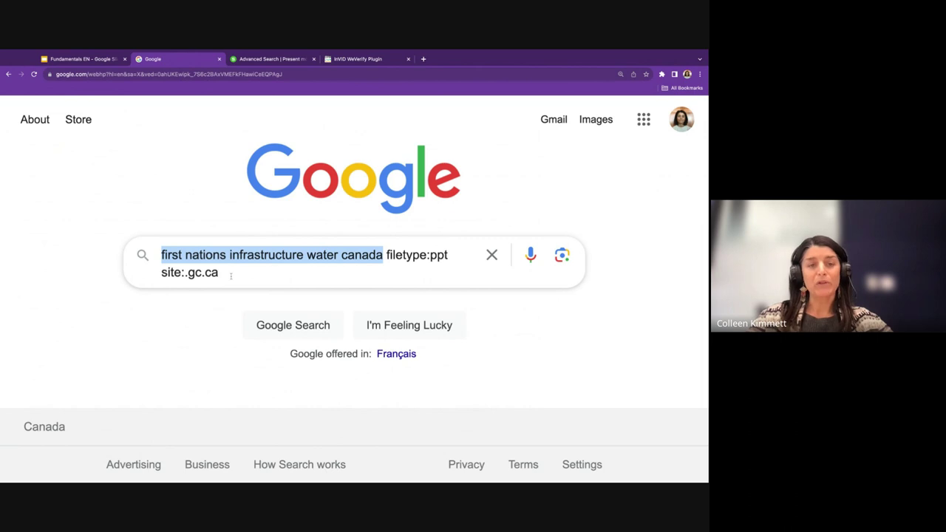
left_click_drag(223, 275, 128, 272)
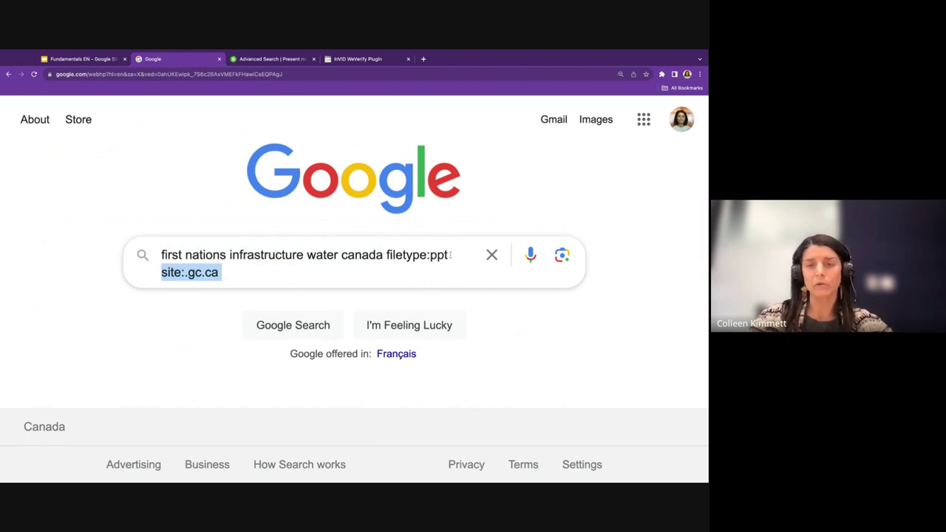
left_click(452, 255)
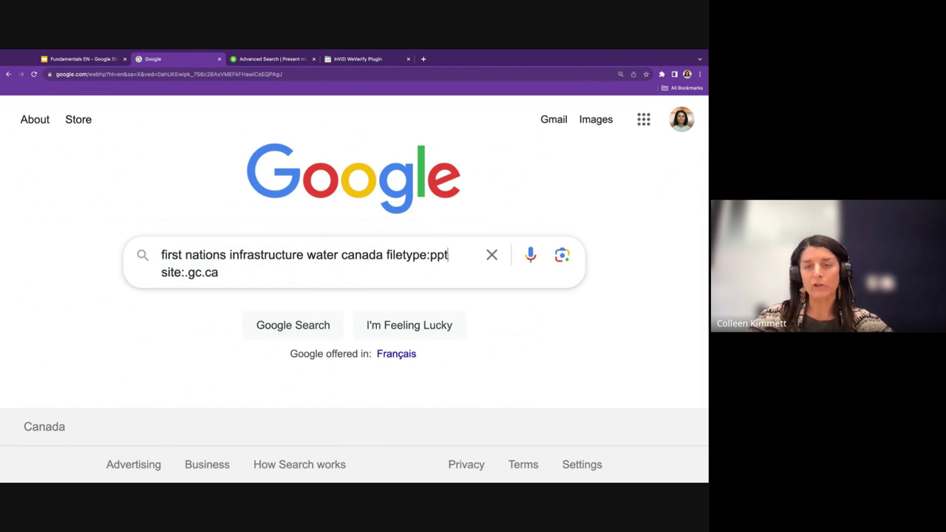
left_click_drag(449, 255, 386, 255)
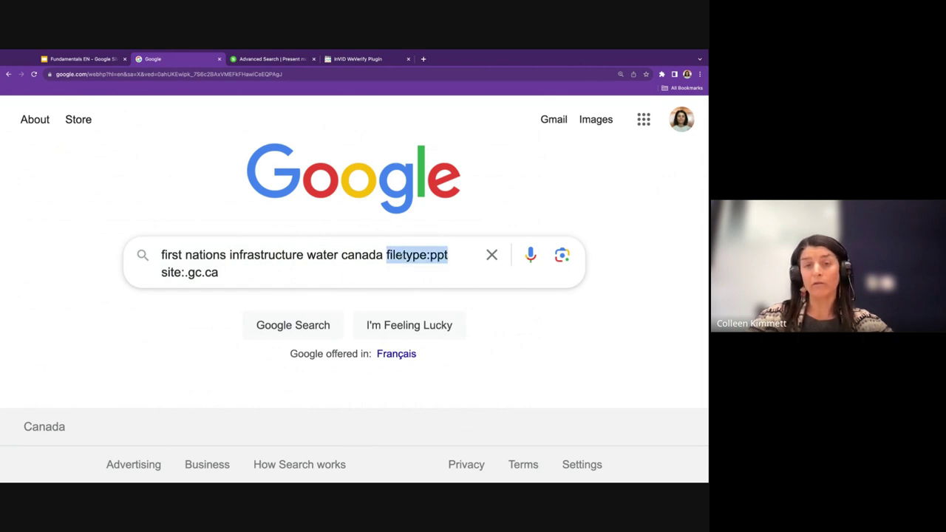
left_click(404, 273)
key("Return")
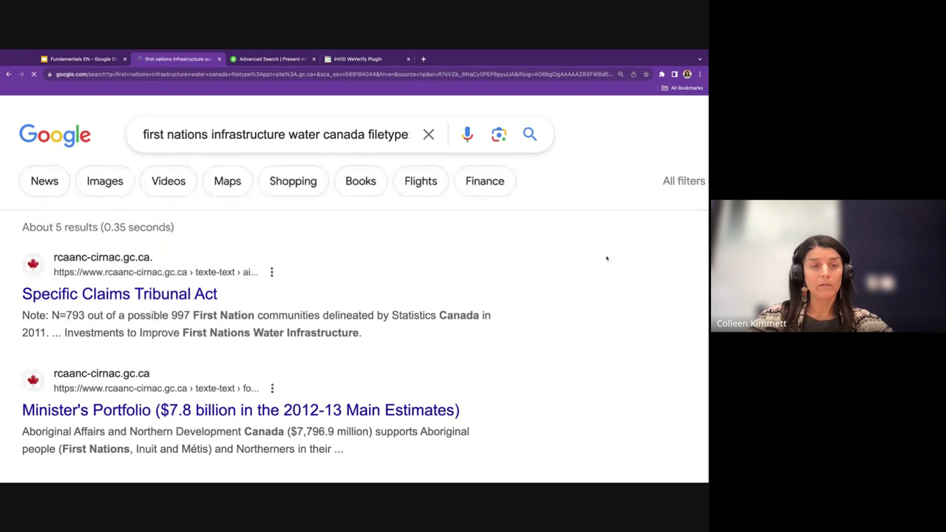
scroll(540, 303, "down", 2)
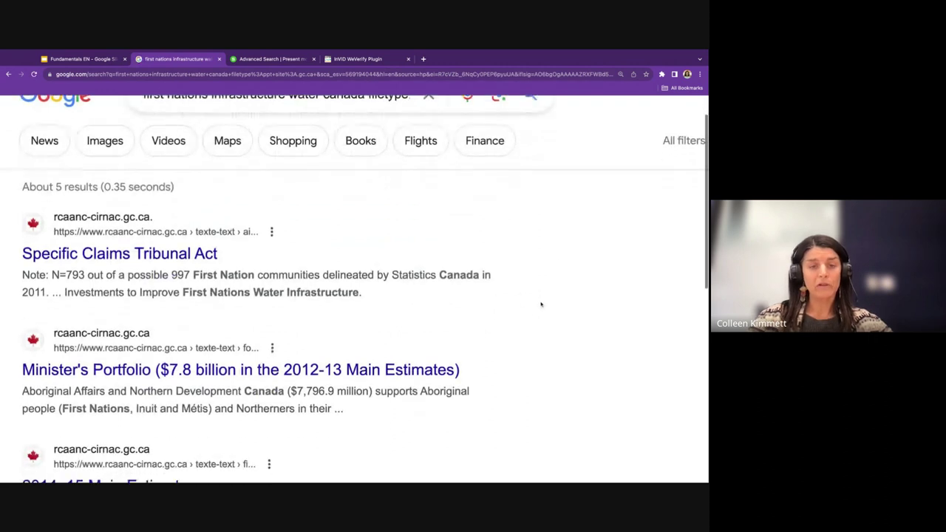
- Look through the government presentation results on First Nations water infrastructure, including the Minister's Portfolio and 2014–15 Main Estimates listings
scroll(355, 293, "down", 4)
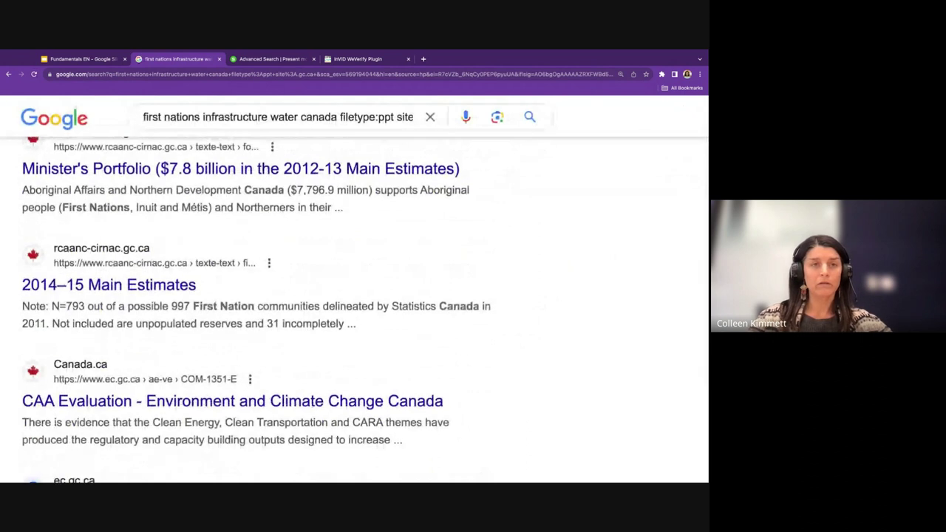
scroll(355, 296, "down", 1)
scroll(355, 296, "up", 10)
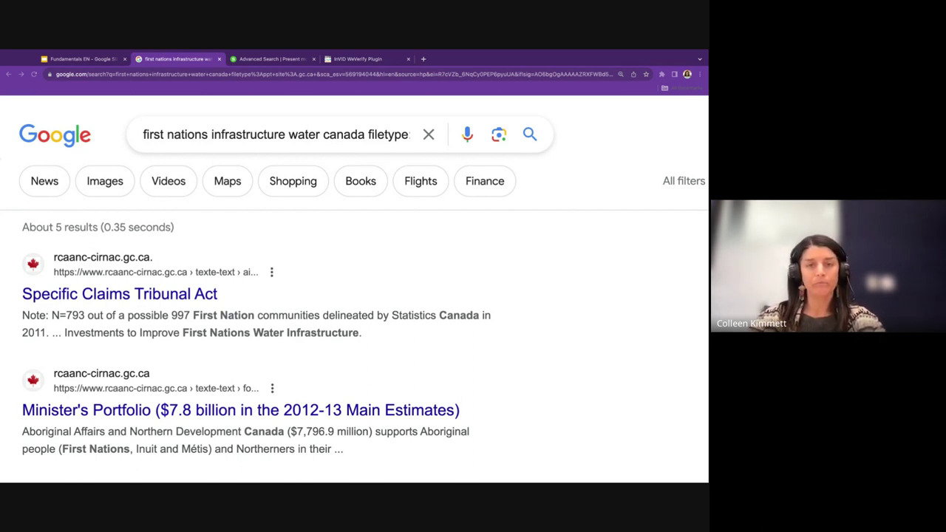
- Return to Google's home page and search for "private and confidential" filetype:pdf alberta police services
left_click(73, 137)
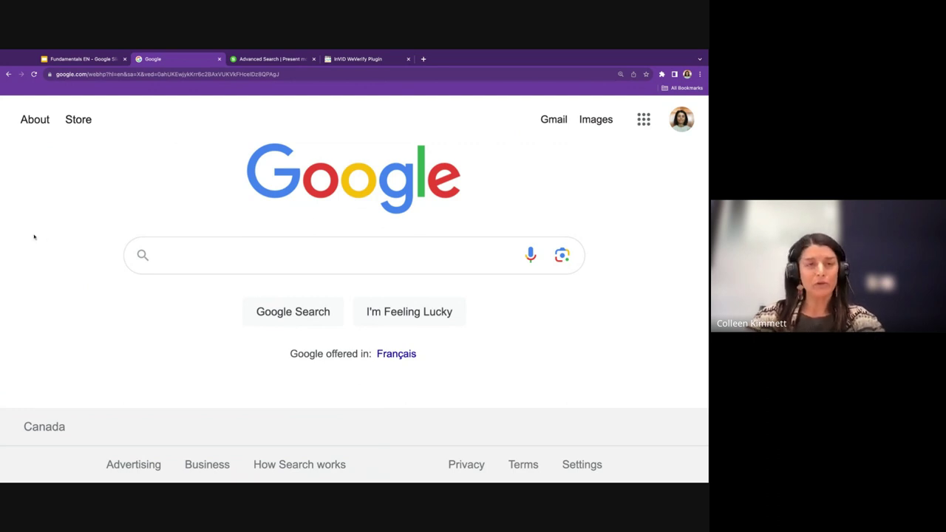
type("\"")
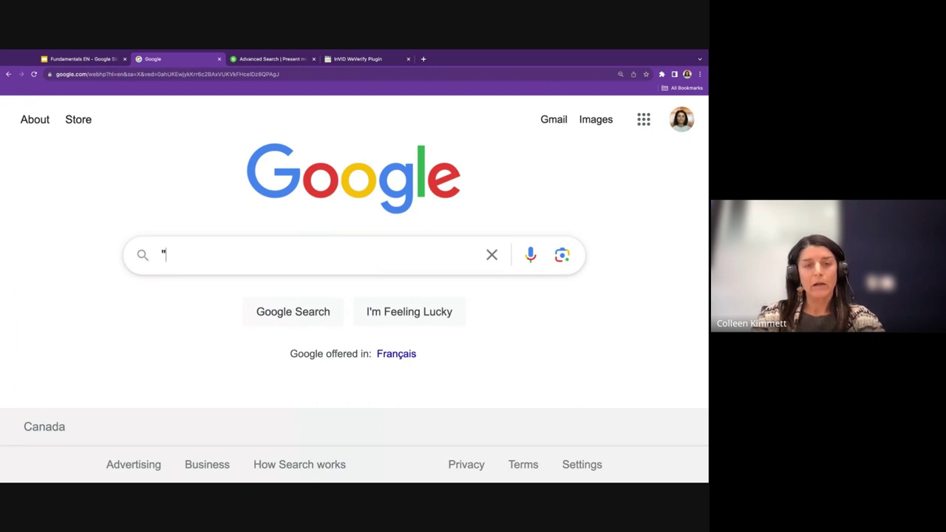
type("private and ")
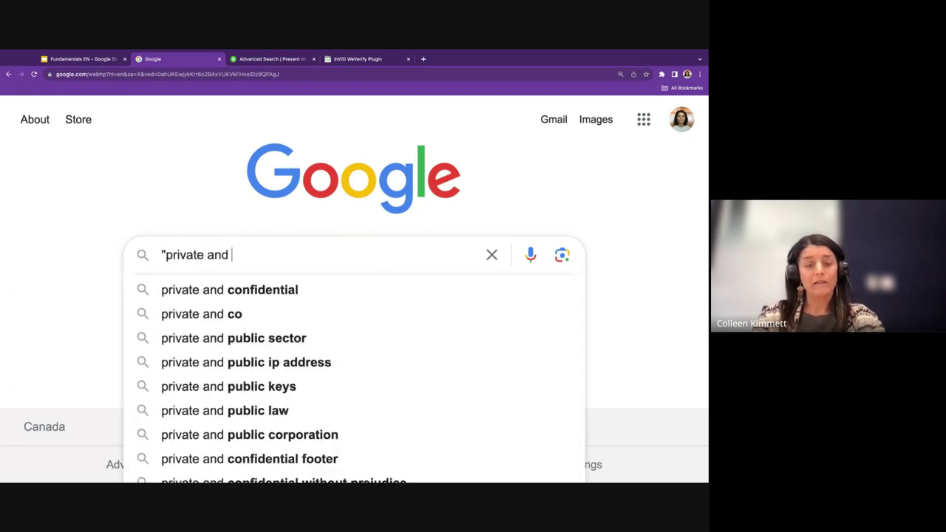
type("confidential\" ")
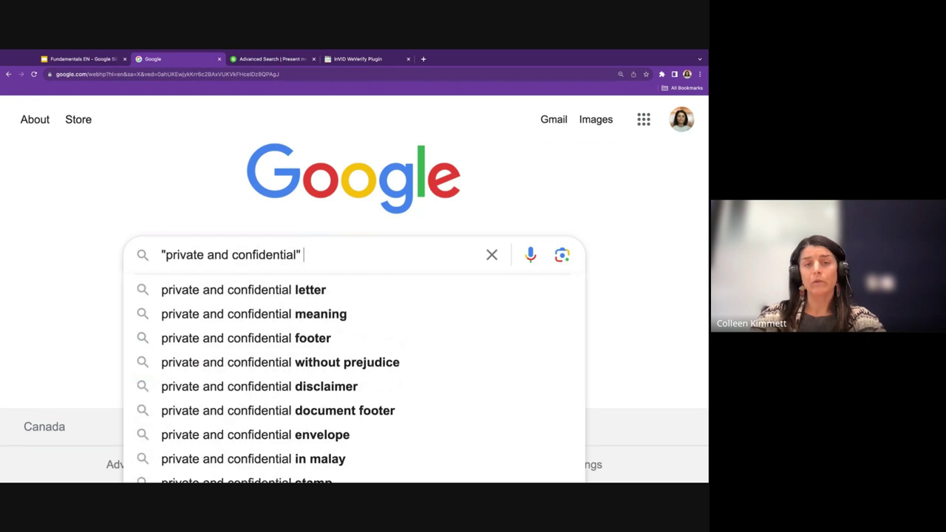
type("filetype:od")
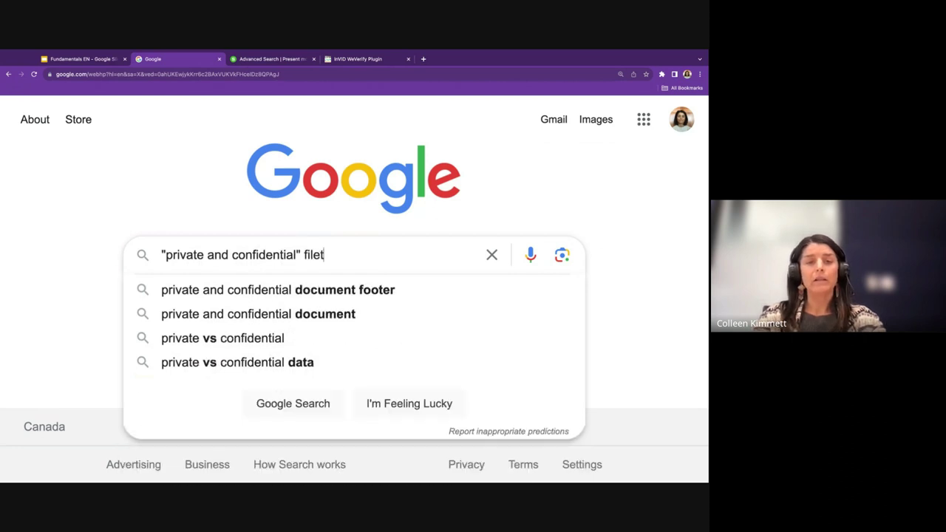
key("BackSpace")
key("BackSpace")
type("pdf")
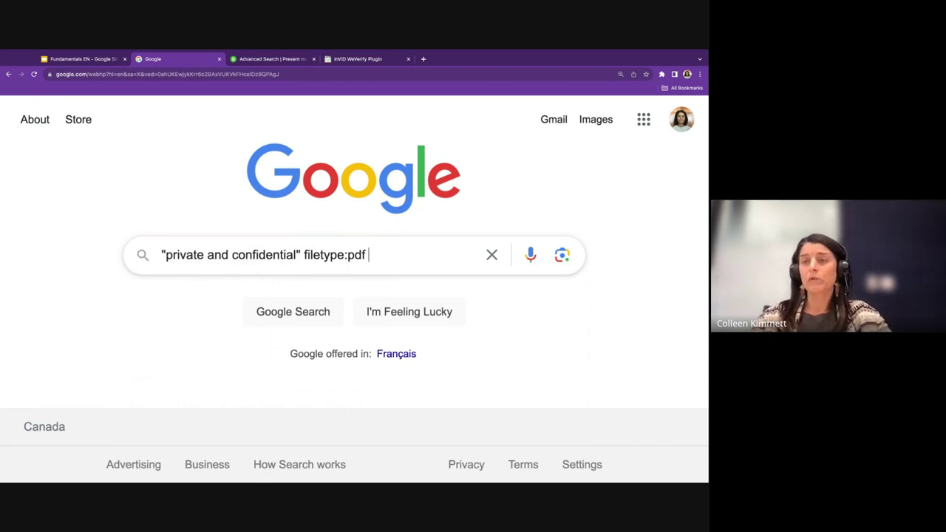
type("alberta police serv")
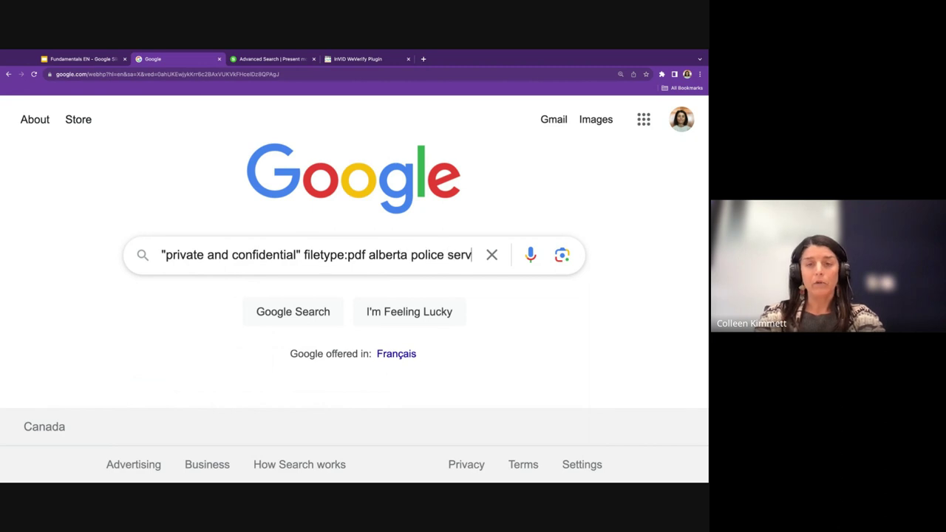
type("ices")
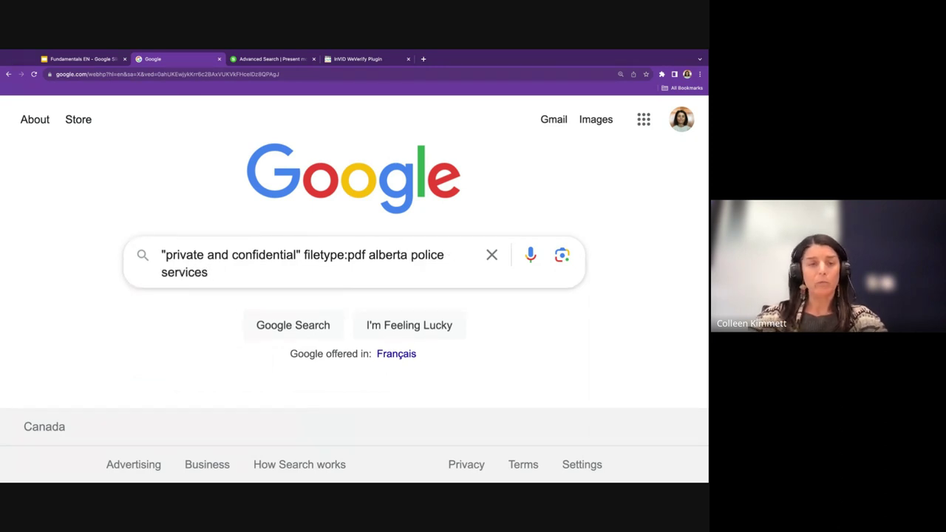
key("Return")
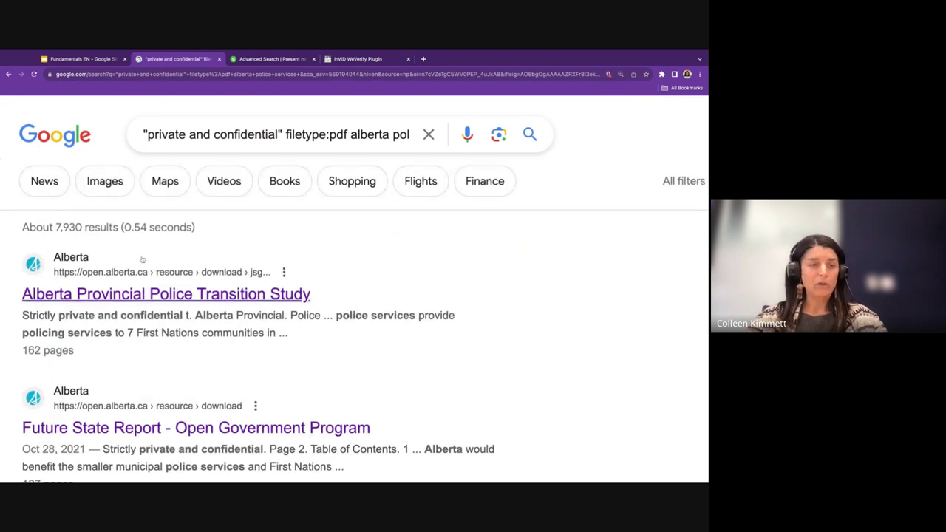
- Open the Alberta Provincial Police Transition Study result in a new tab
left_click(113, 296, "ctrl")
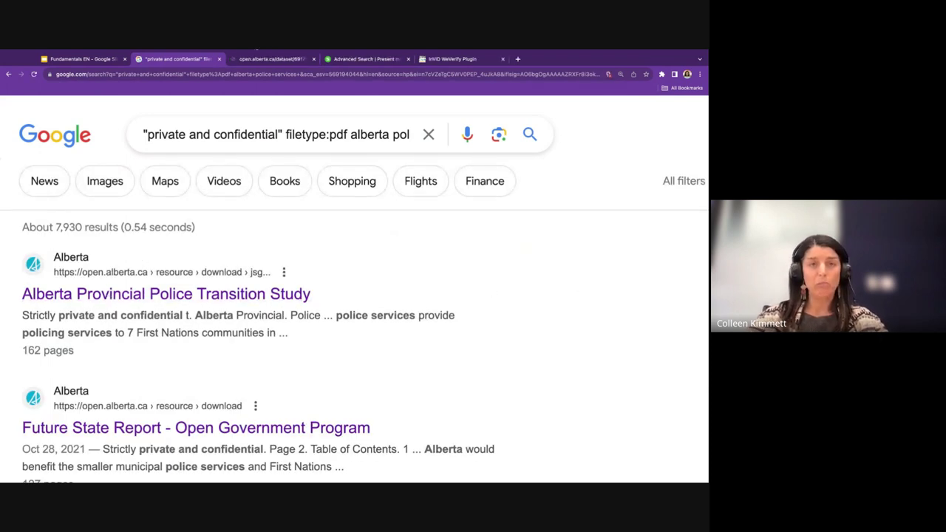
- Switch to the Alberta police transition study PDF and select the "Strictly private and confidential" line on its cover page
left_click(271, 60)
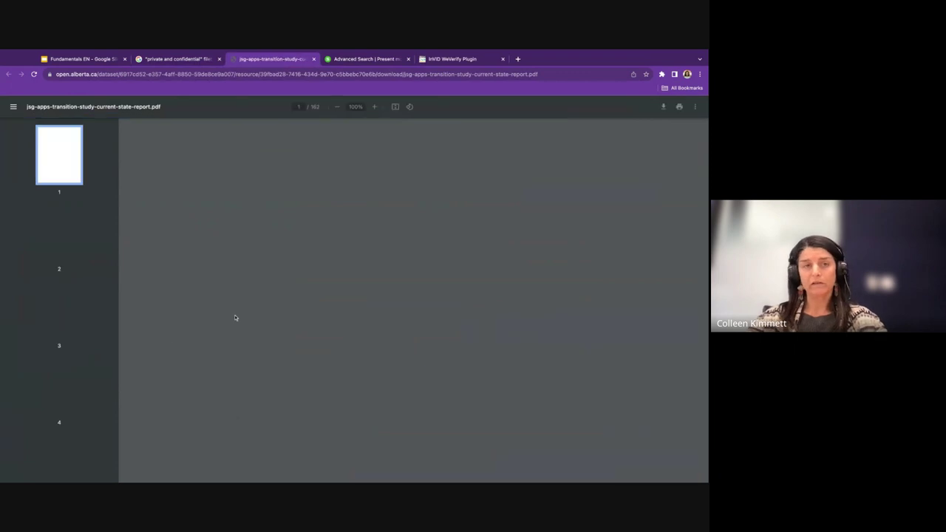
scroll(229, 346, "down", 3)
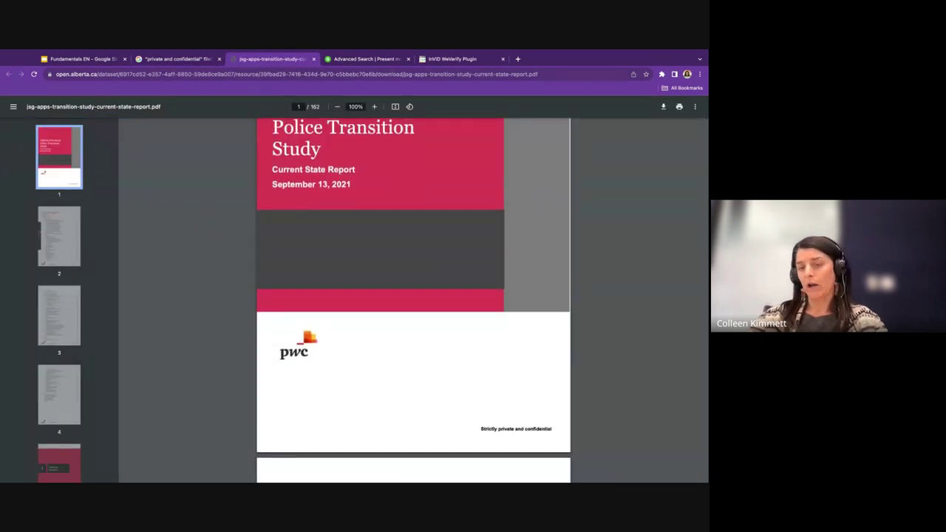
triple_click(532, 430)
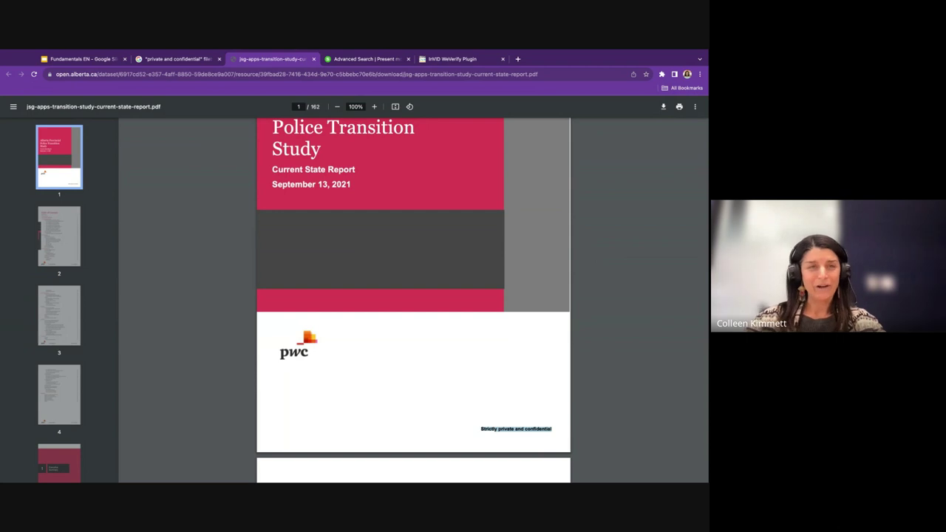
scroll(413, 295, "up", 1)
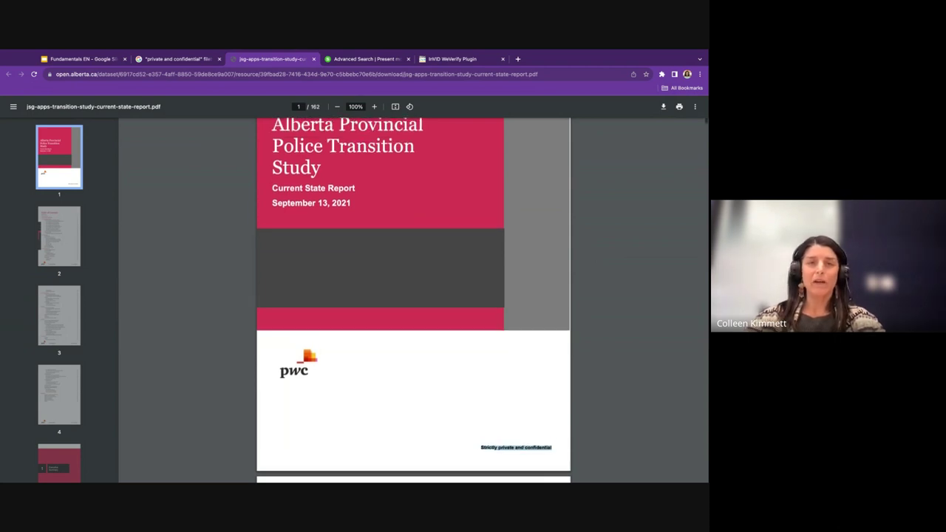
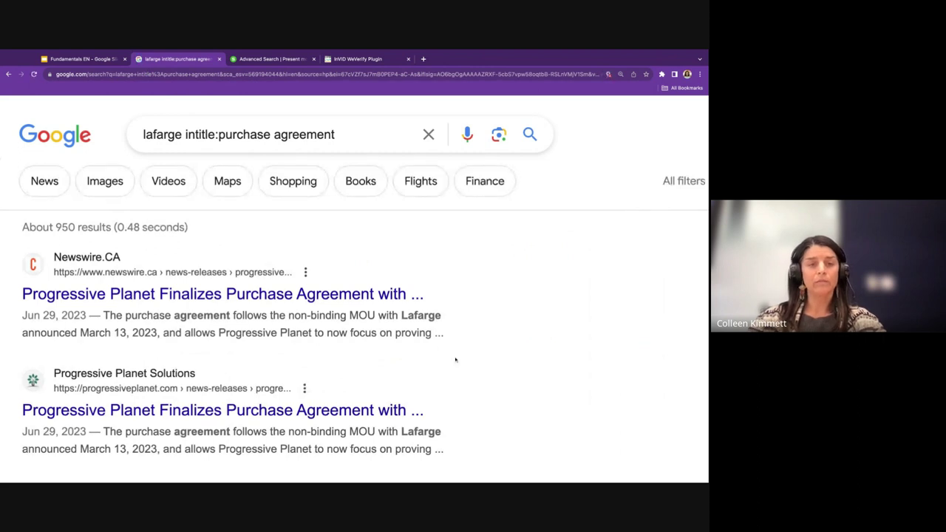
- Look through the search results for "lafarge intitle:purchase agreement"
scroll(455, 360, "down", 1)
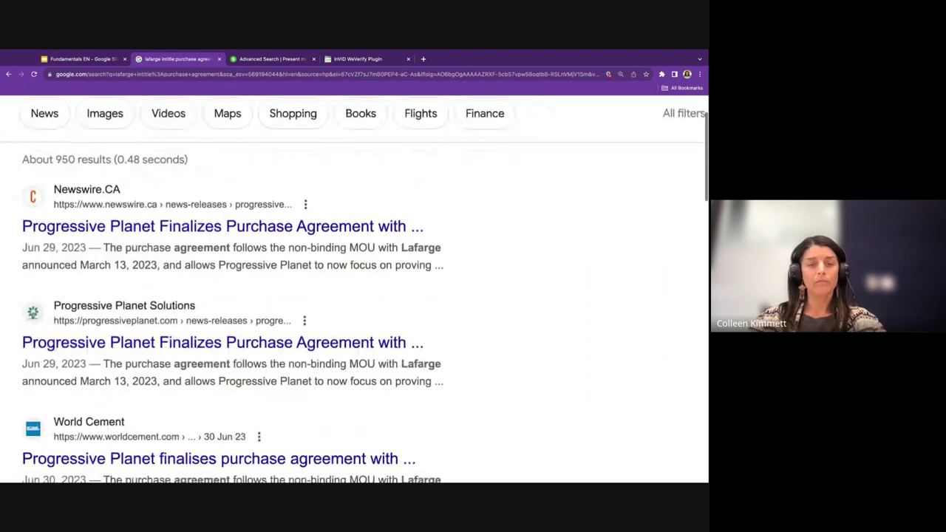
scroll(362, 296, "down", 2)
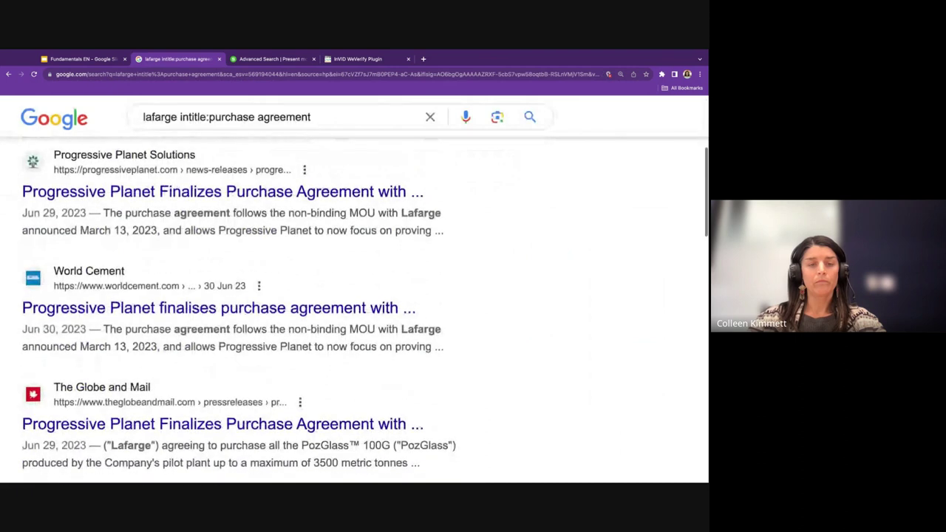
scroll(362, 310, "down", 2)
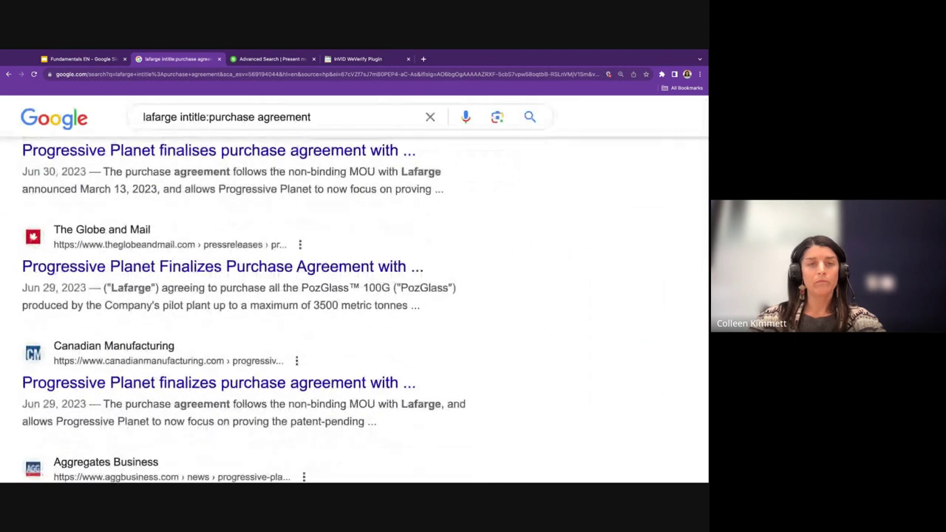
scroll(362, 310, "up", 5)
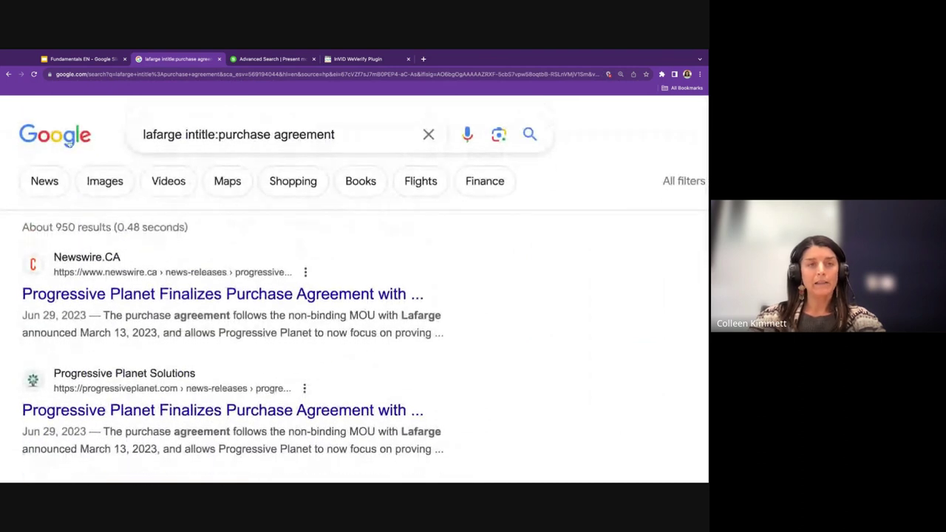
- Start a new Google search from the home page for "journalism scholarships canada"
left_click(68, 142)
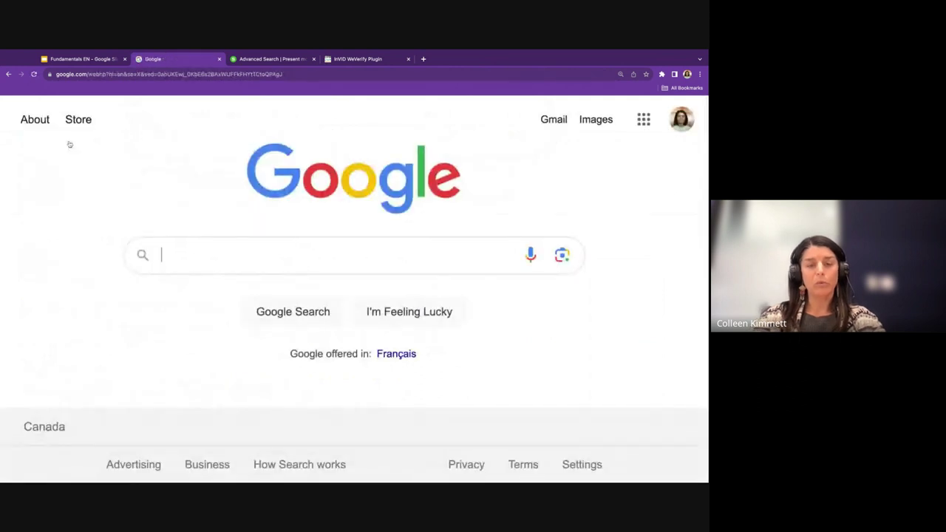
type("journalism")
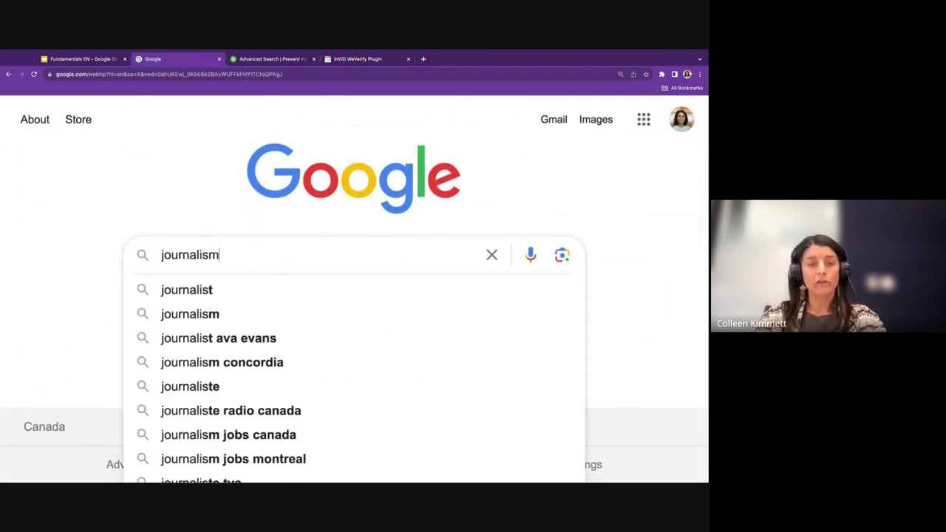
type(" scholarships cana")
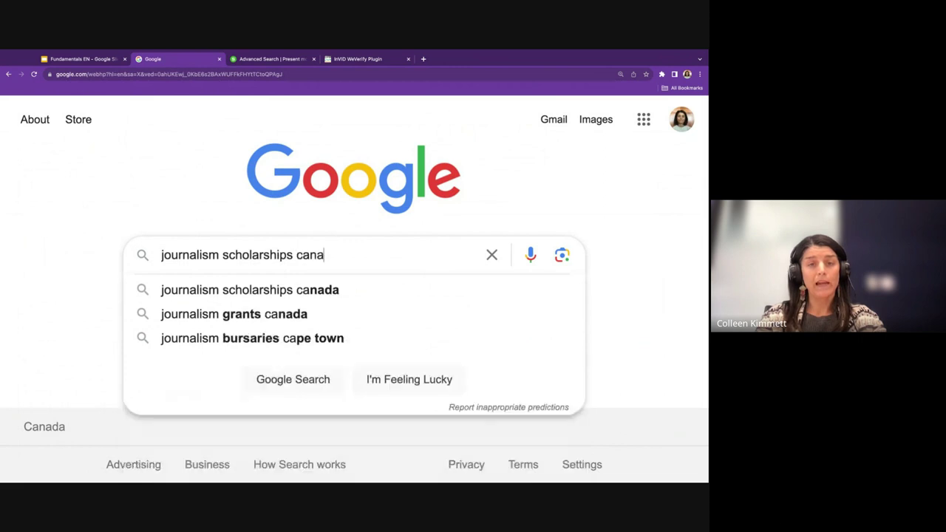
type("da")
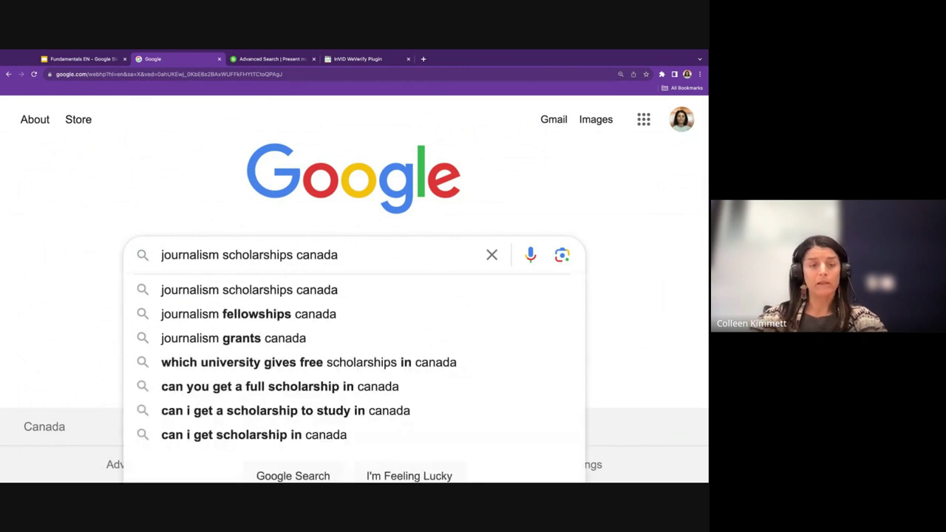
key("Return")
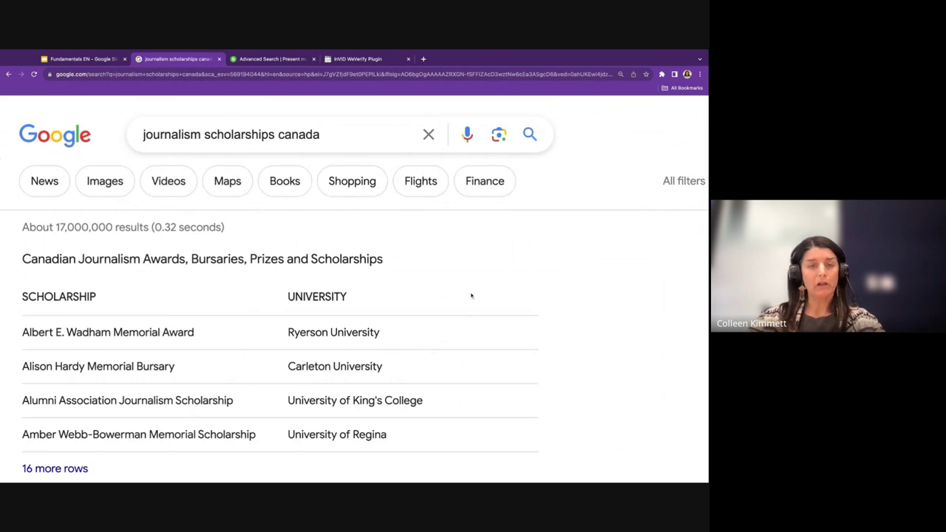
- Examine the journalism scholarship results, including the featured table, related questions and individual site listings
scroll(471, 296, "down", 2)
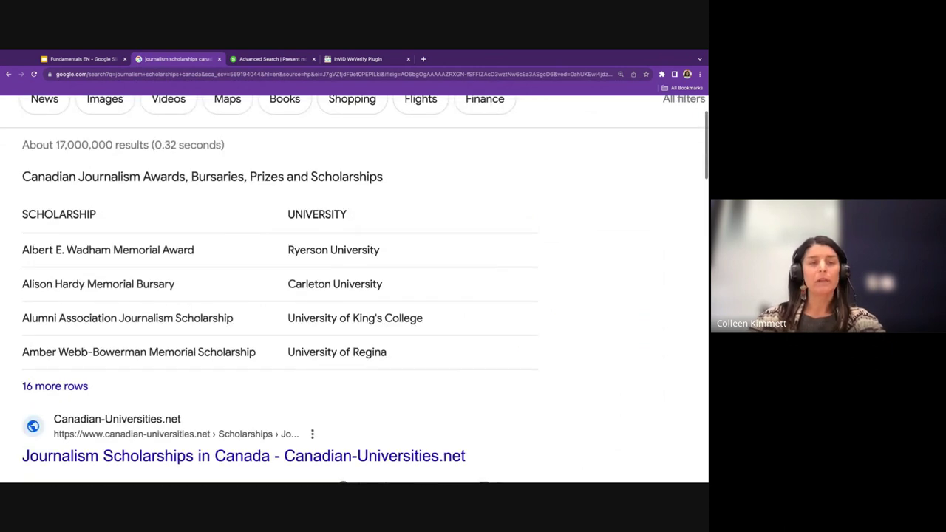
scroll(354, 288, "down", 3)
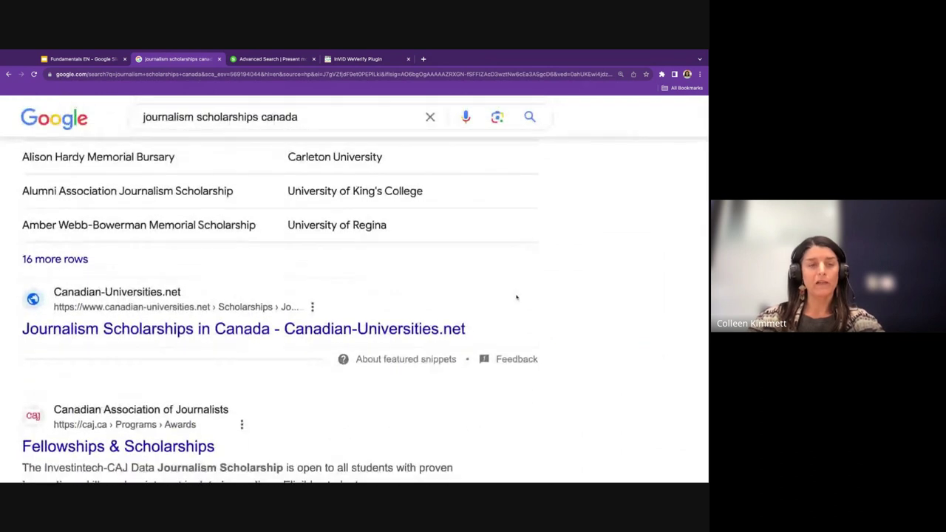
scroll(517, 297, "down", 3)
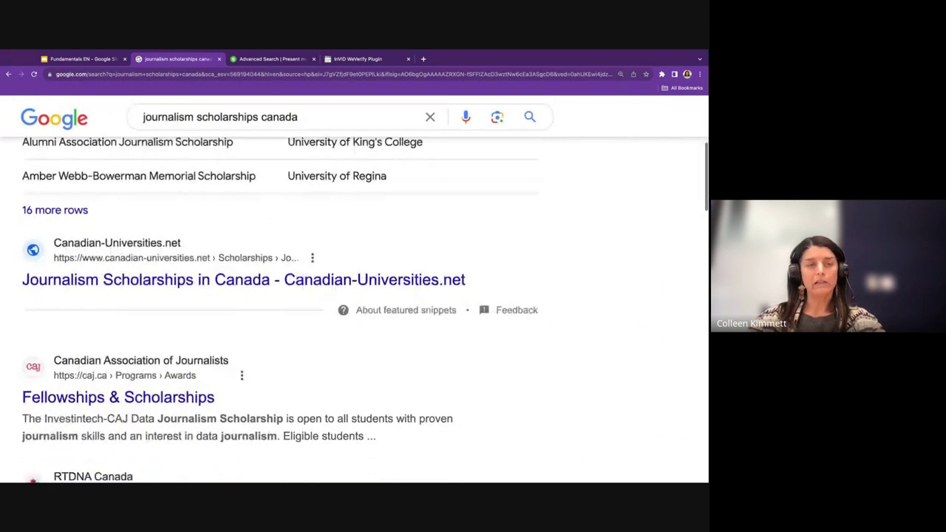
scroll(353, 309, "down", 2)
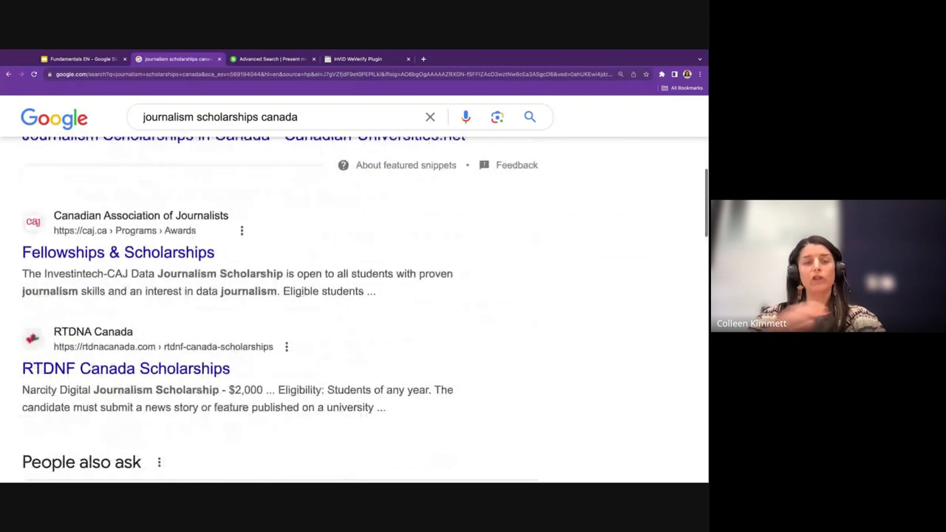
scroll(550, 252, "down", 5)
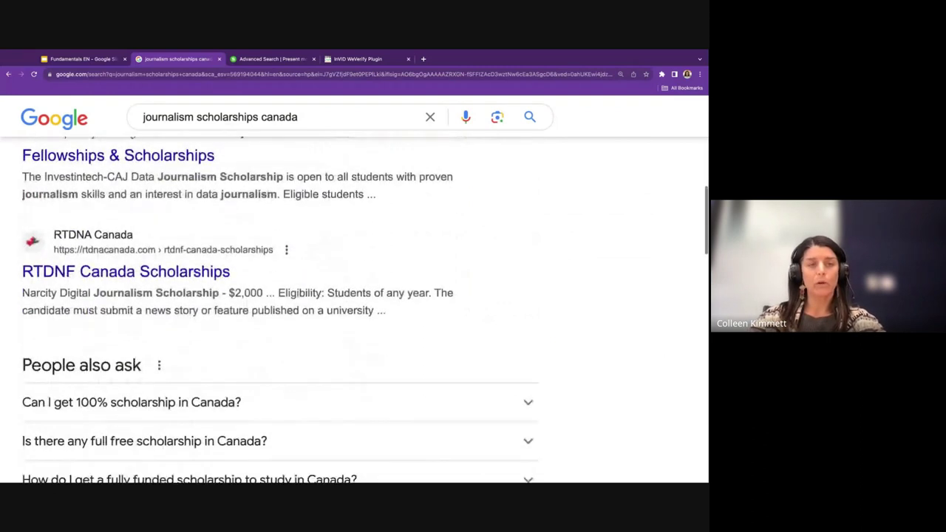
scroll(536, 339, "down", 7)
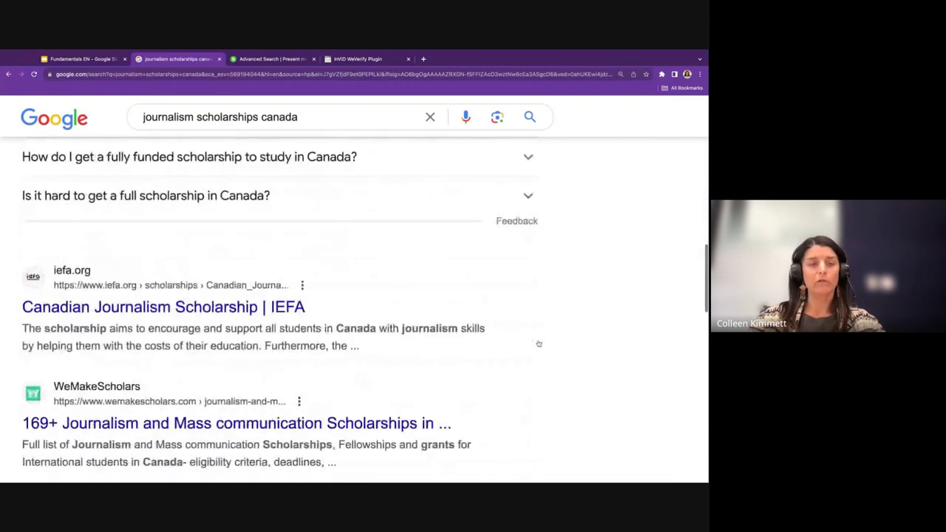
scroll(516, 371, "down", 4)
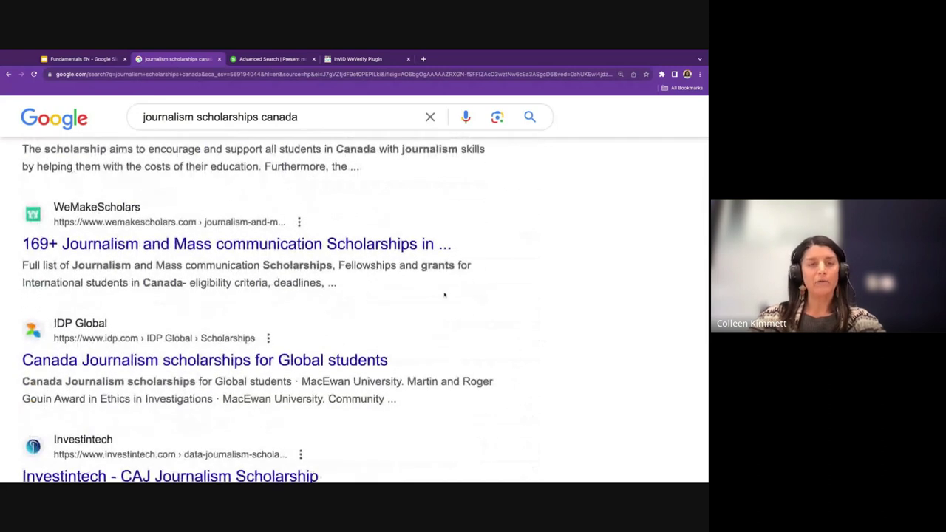
scroll(485, 311, "down", 4)
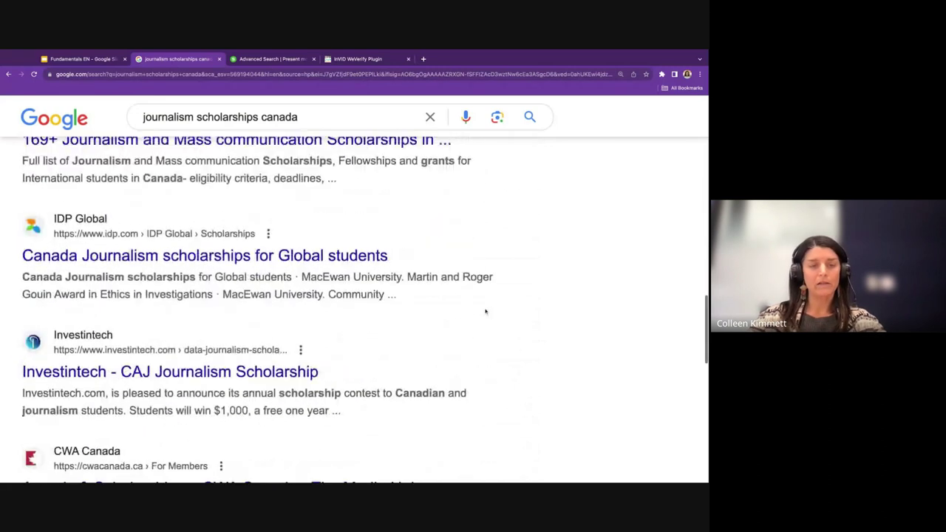
scroll(359, 303, "up", 15)
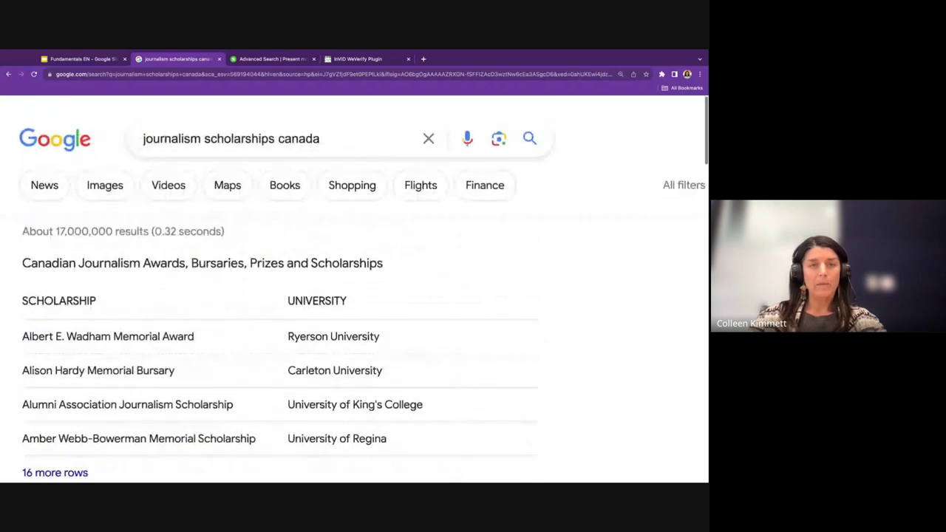
- Add the intitle: operator directly before "scholarships" in the query and make that word singular
left_click(320, 136)
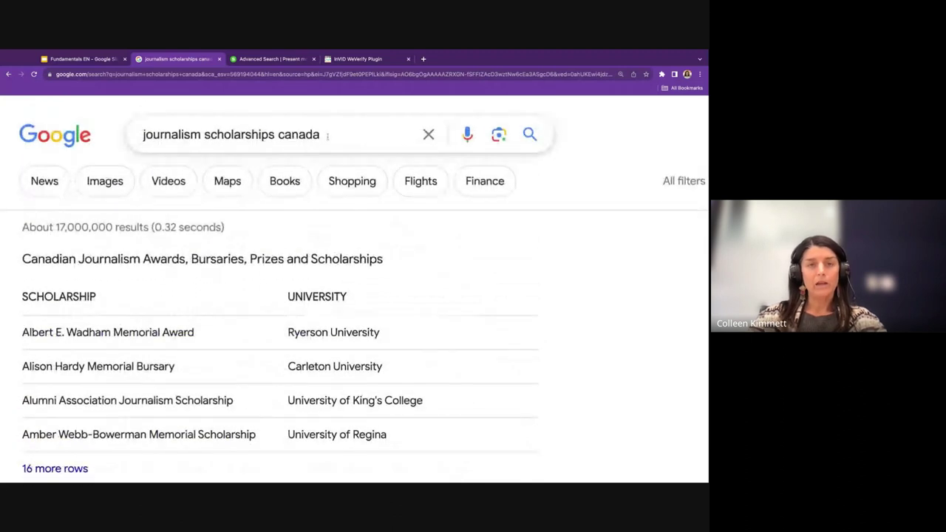
key("ctrl+shift+Left")
key("ctrl+shift+Left")
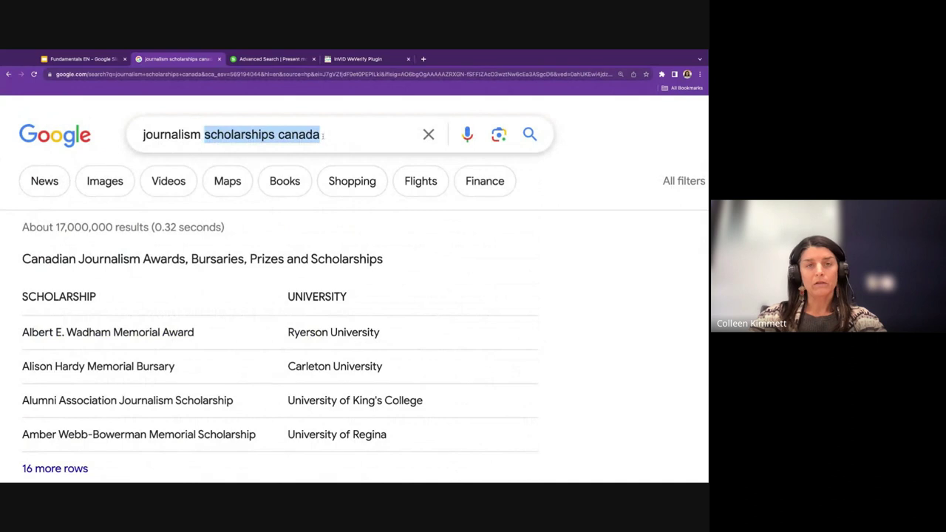
key("Left")
type("intitle")
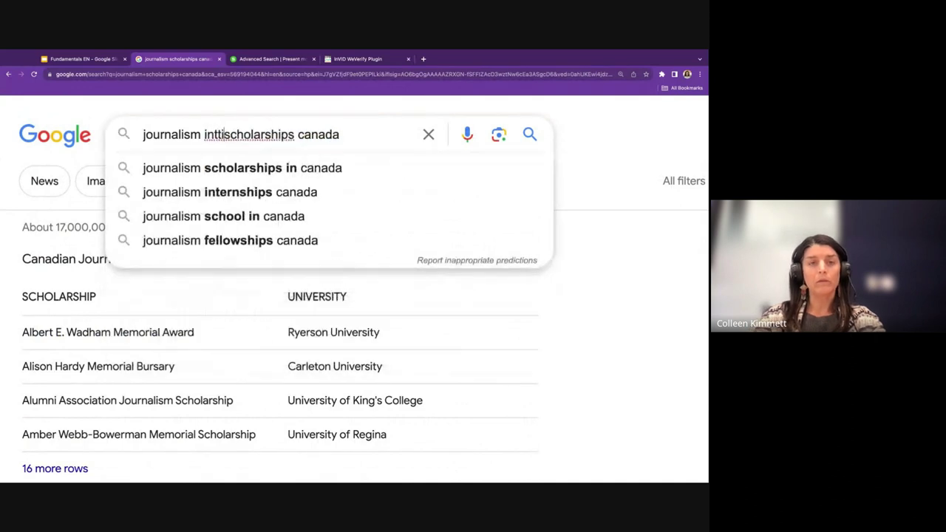
type(":")
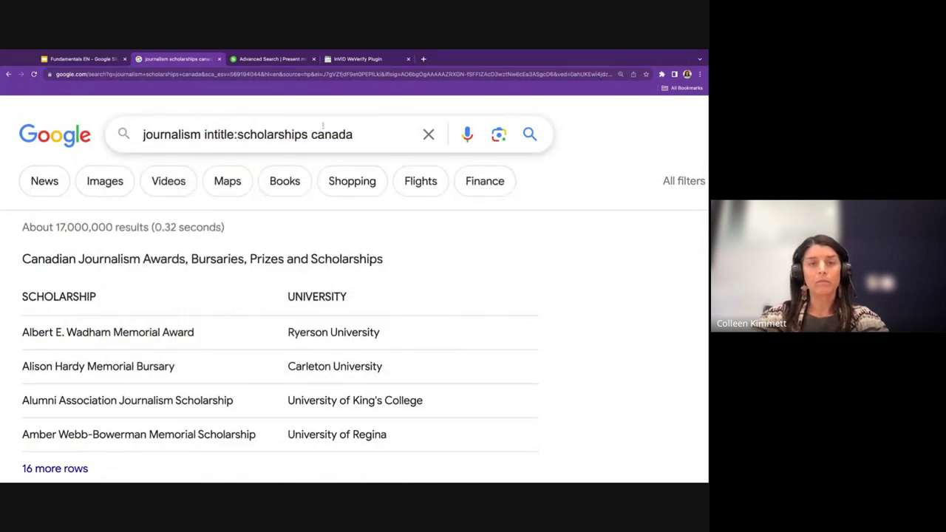
left_click(309, 135)
key("BackSpace")
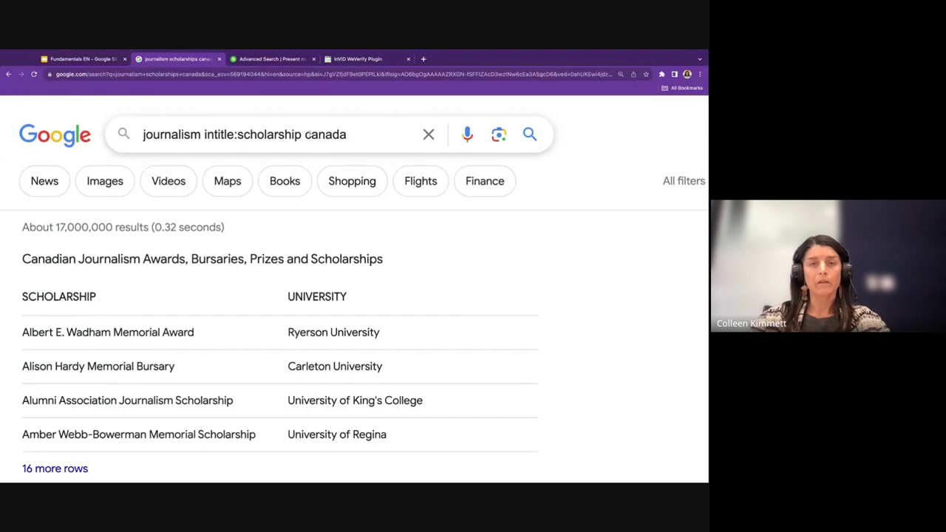
- Move "canada" to follow "journalism" and run the search "journalism canada intitle:scholarship"
double_click(308, 134)
key("BackSpace")
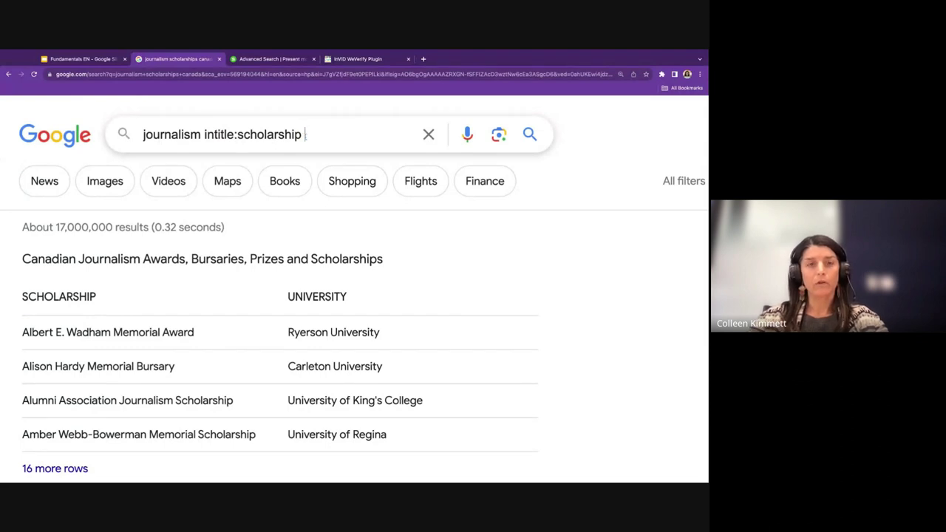
left_click(200, 134)
type("canada")
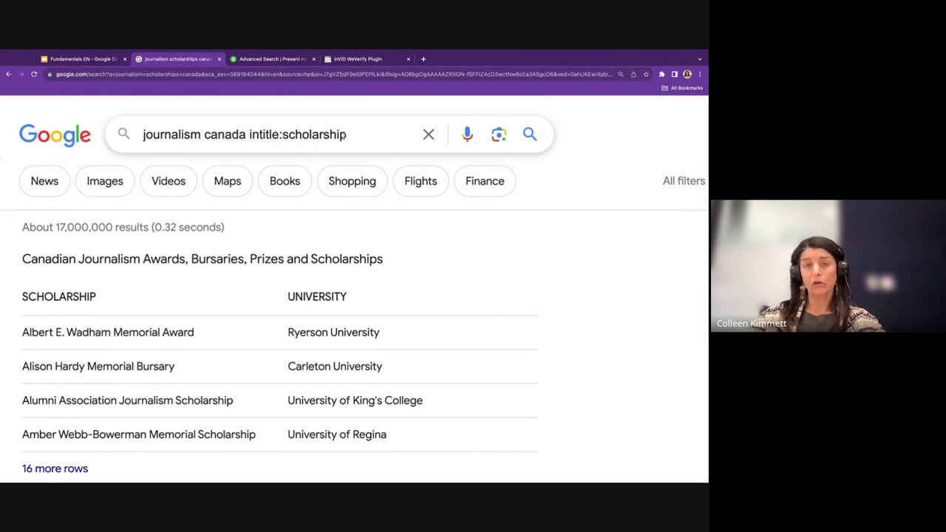
left_click_drag(249, 135, 142, 134)
left_click(365, 137)
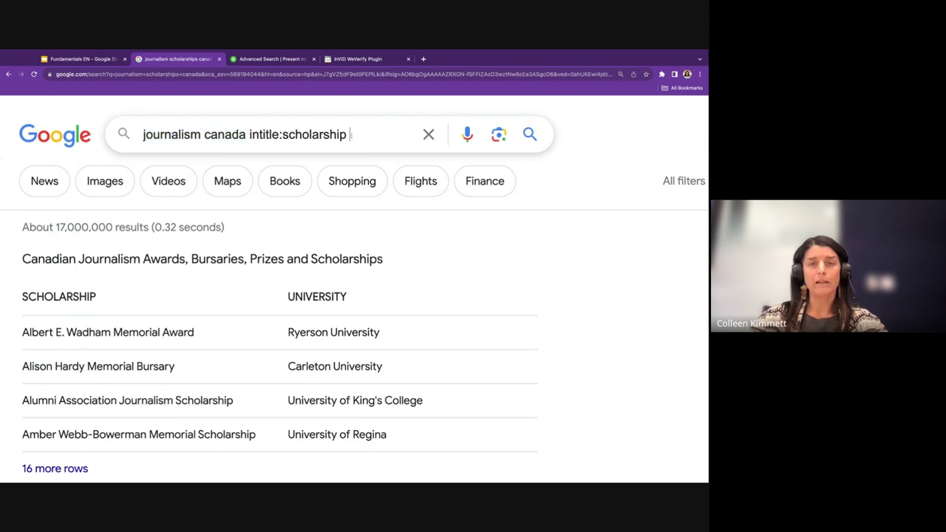
key("Return")
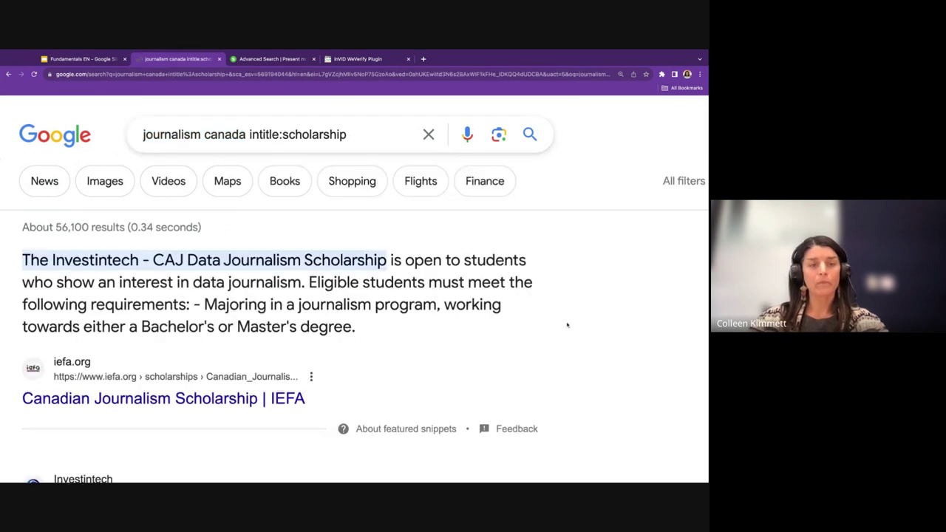
- Review the page titles in the results of the intitle:scholarship search
scroll(566, 325, "down", 2)
scroll(566, 326, "down", 4)
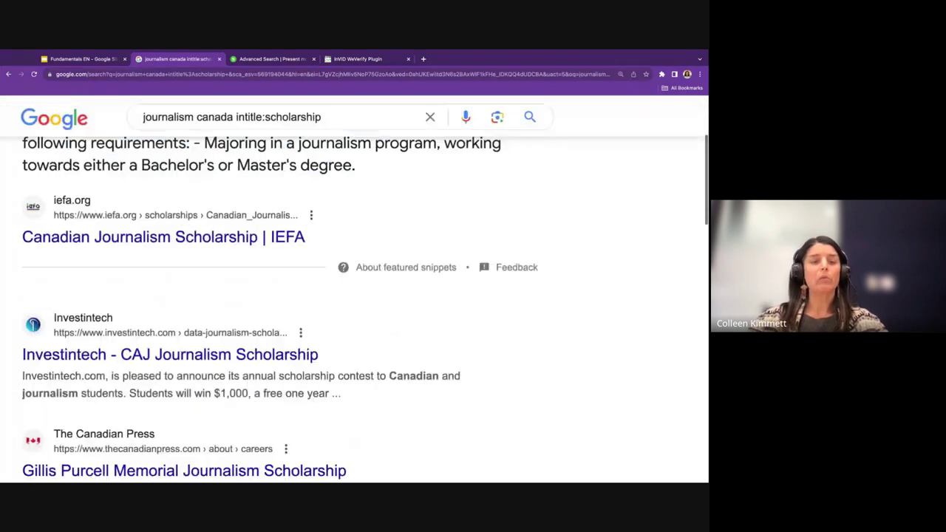
scroll(354, 311, "down", 1)
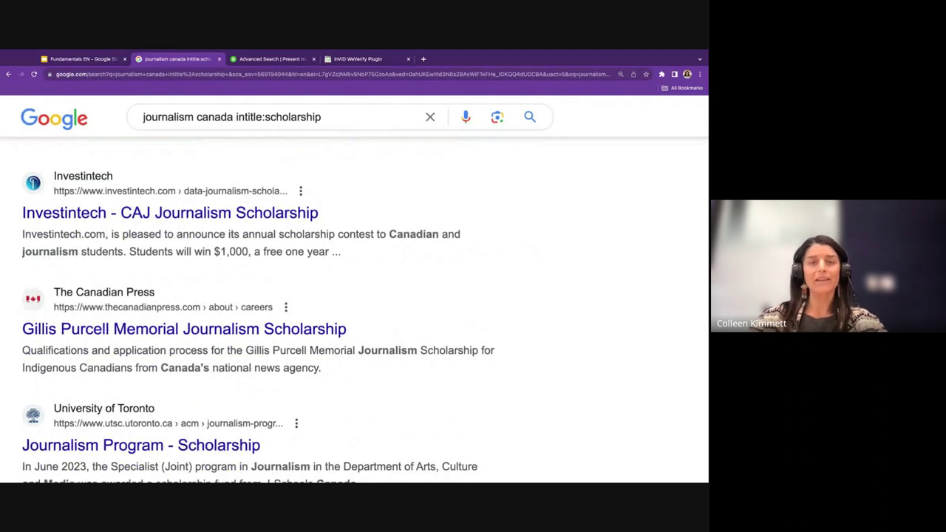
scroll(355, 316, "down", 3)
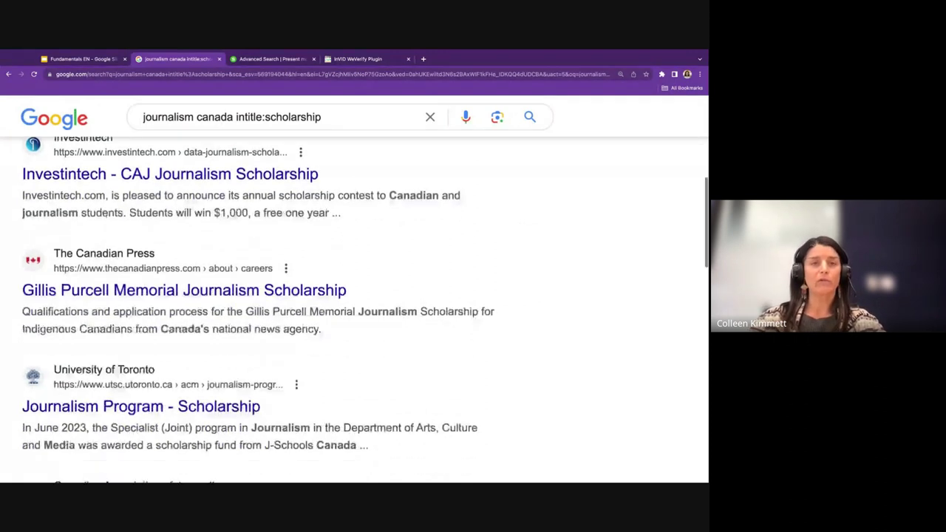
- Skim the remaining scholarship results, return to the Fundamentals EN slides and advance to the slide on searching keywords by proximity
scroll(355, 311, "down", 5)
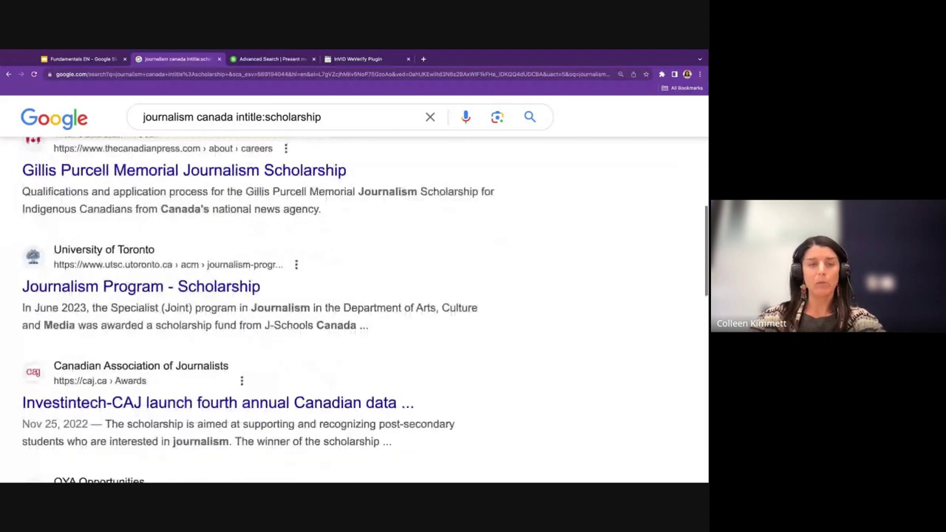
scroll(355, 311, "down", 5)
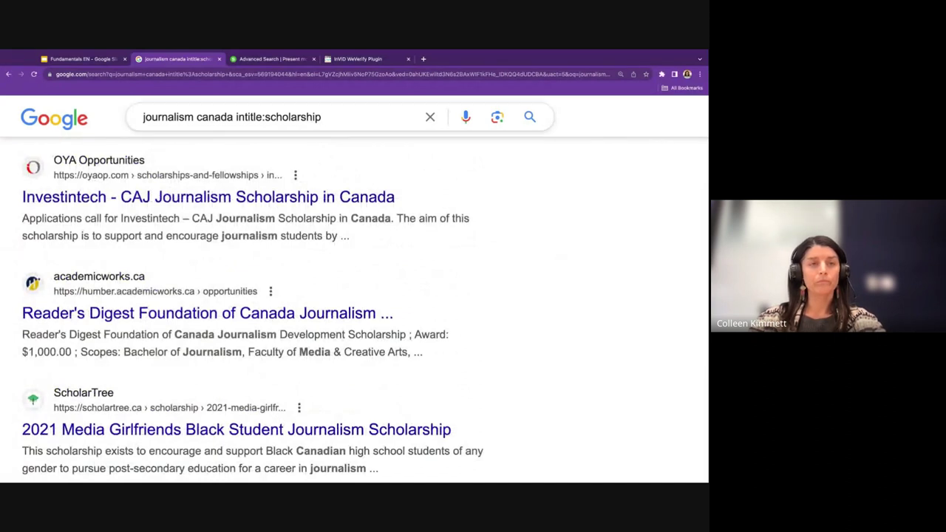
left_click(82, 64)
left_click(82, 62)
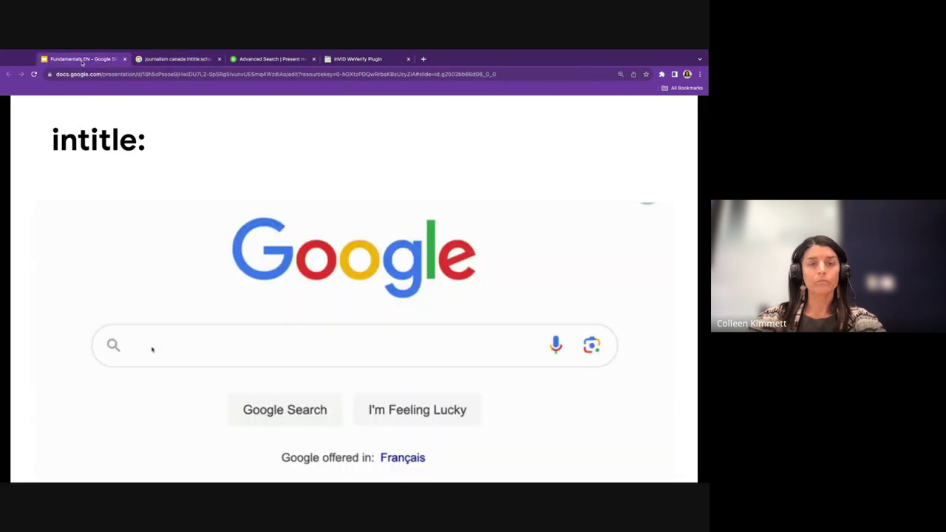
key("Right")
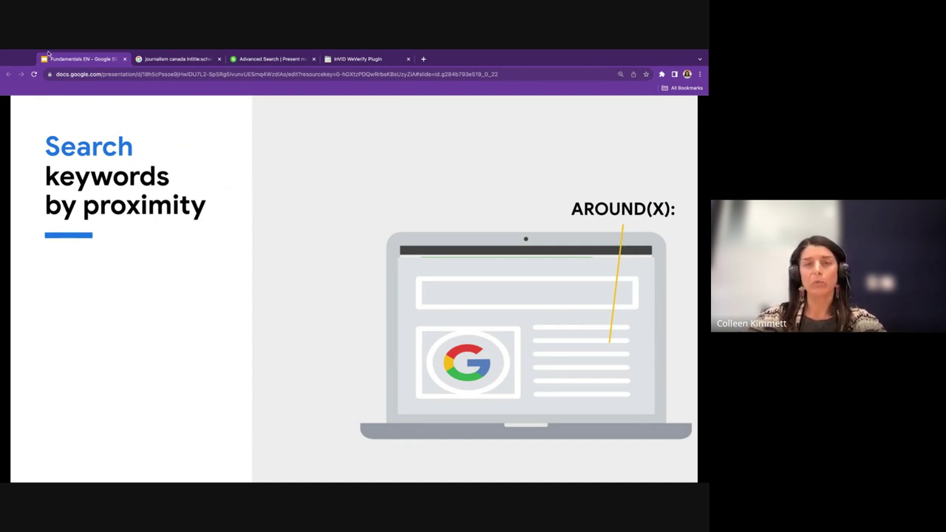
- Return to a blank Google search page and enter the query “John Tory” AROUND(5) “Mizrahi” without running it
left_click(183, 60)
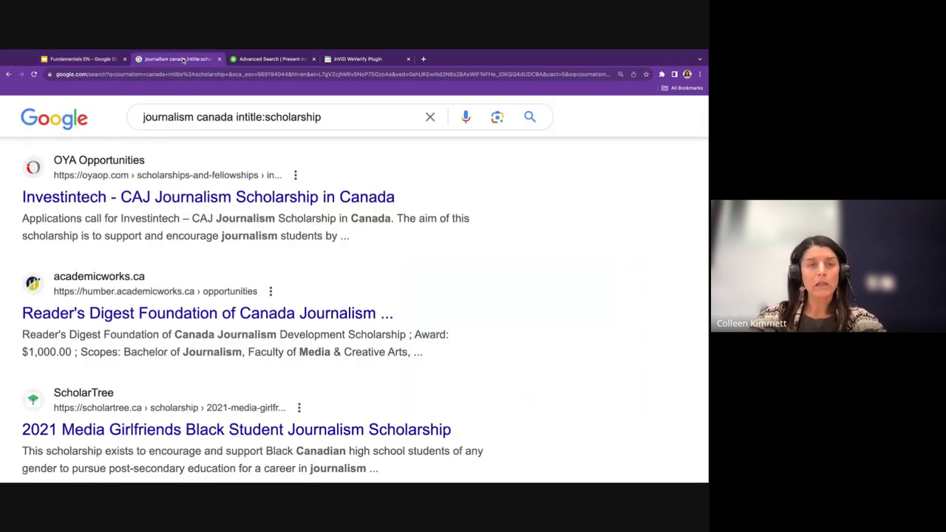
left_click(60, 124)
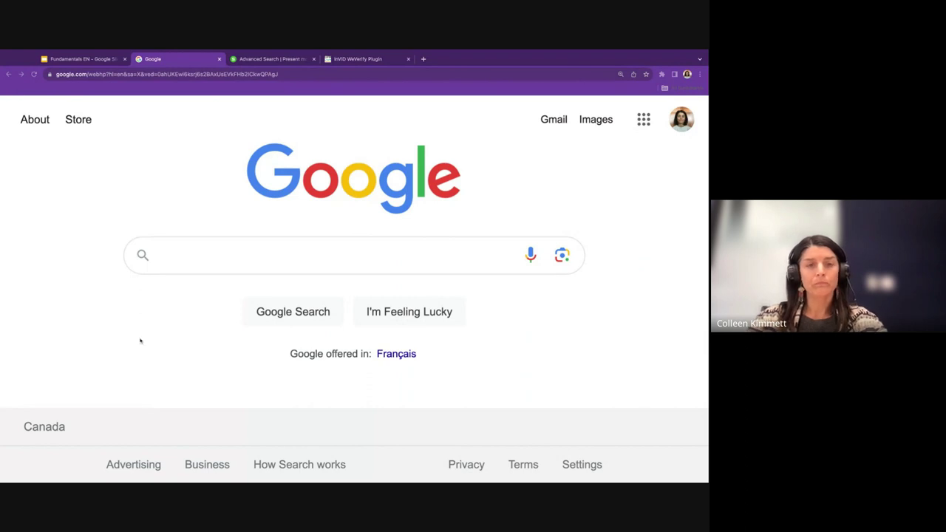
left_click(207, 248)
type("\"John Tory\" AROUND(5) \"Mizrahi\"")
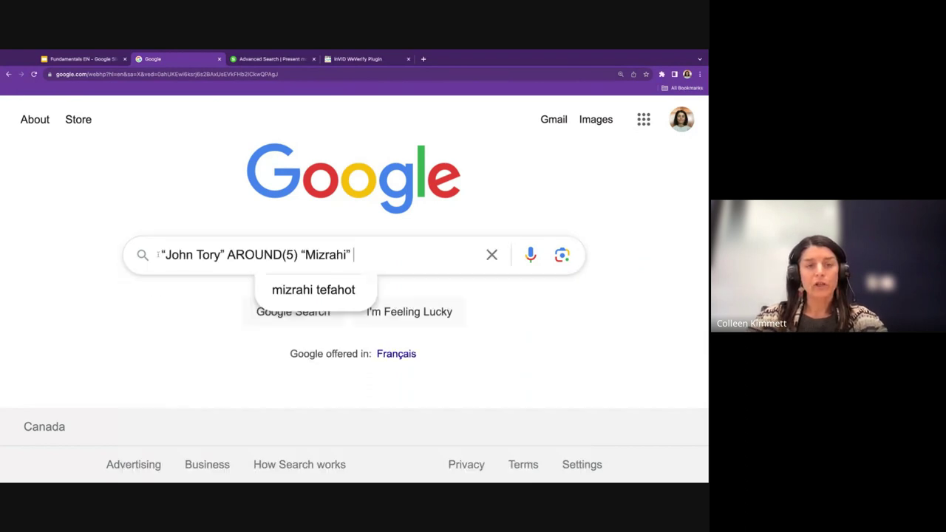
left_click(93, 273)
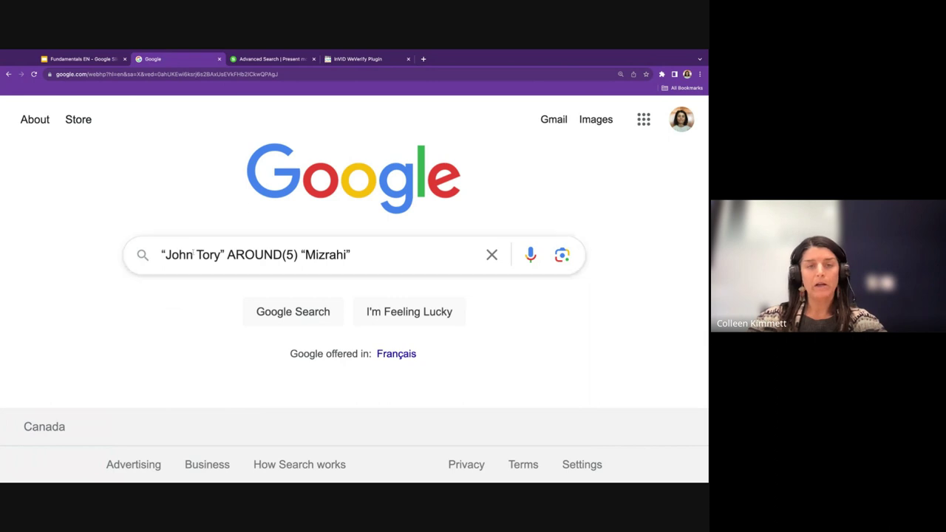
- Highlight the parts of the proximity query in turn: the two quoted names, the AROUND operator and its number 5
left_click_drag(224, 254, 161, 254)
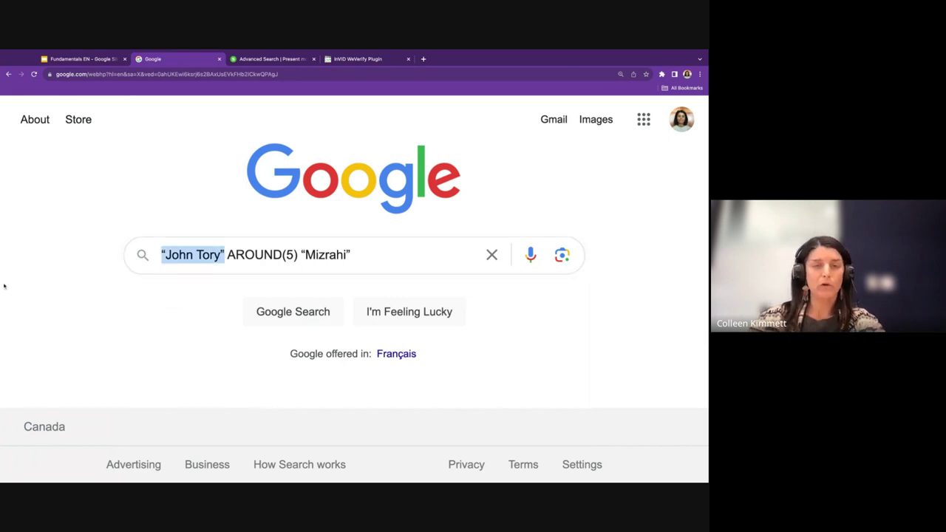
left_click_drag(354, 254, 301, 254)
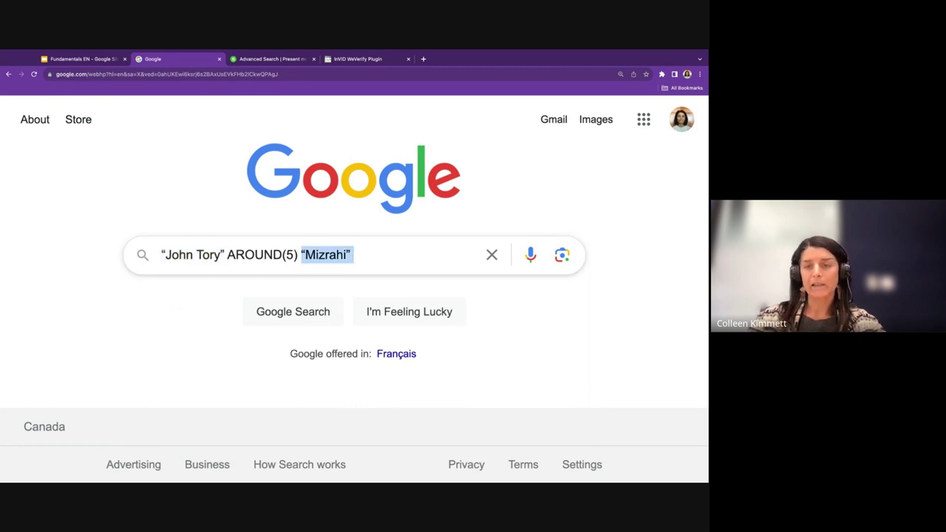
left_click(26, 220)
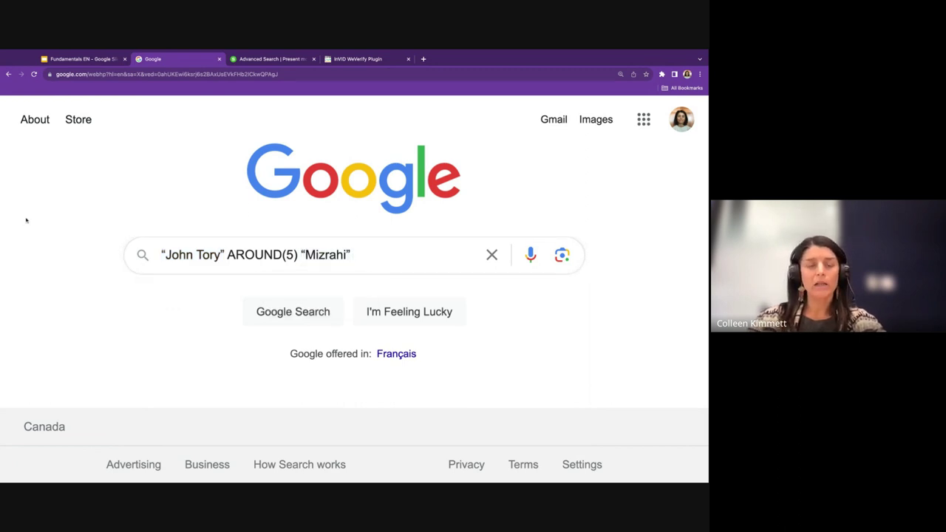
left_click_drag(298, 255, 227, 254)
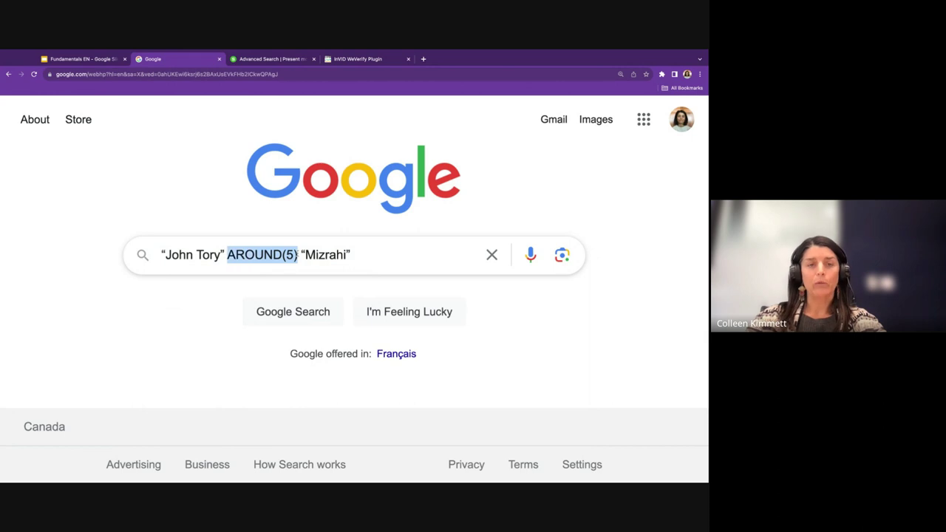
left_click(288, 255)
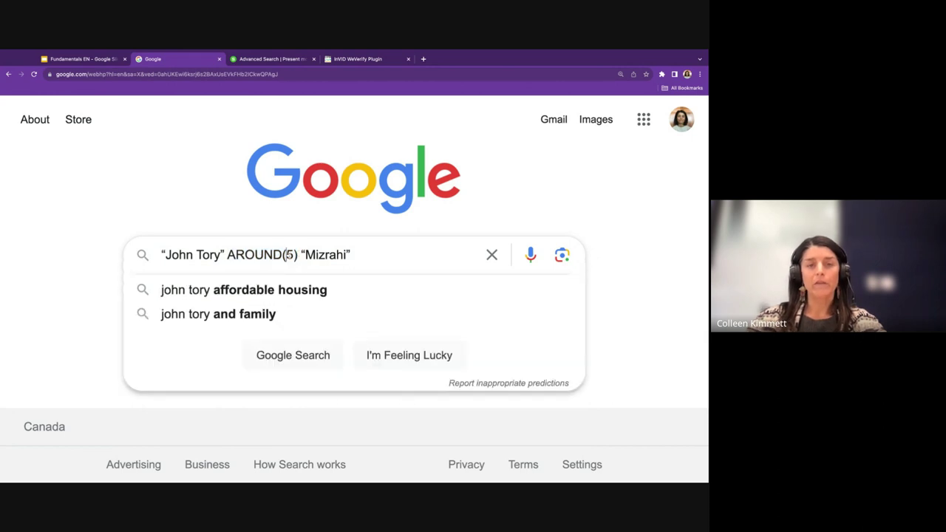
left_click_drag(288, 255, 294, 254)
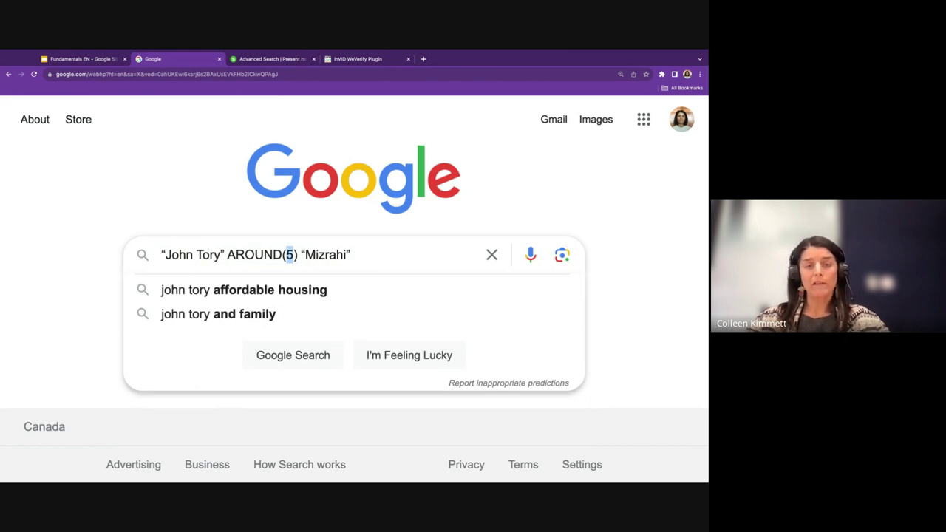
left_click(62, 186)
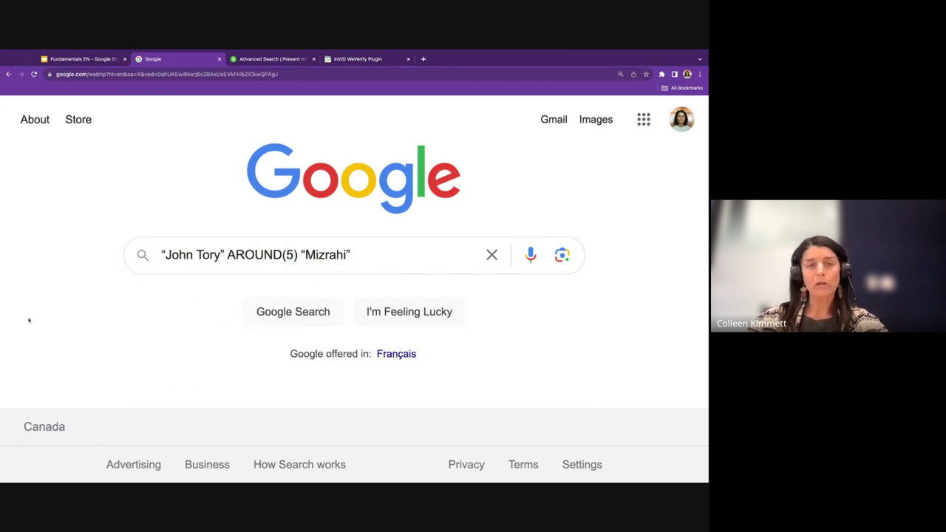
left_click_drag(225, 254, 152, 255)
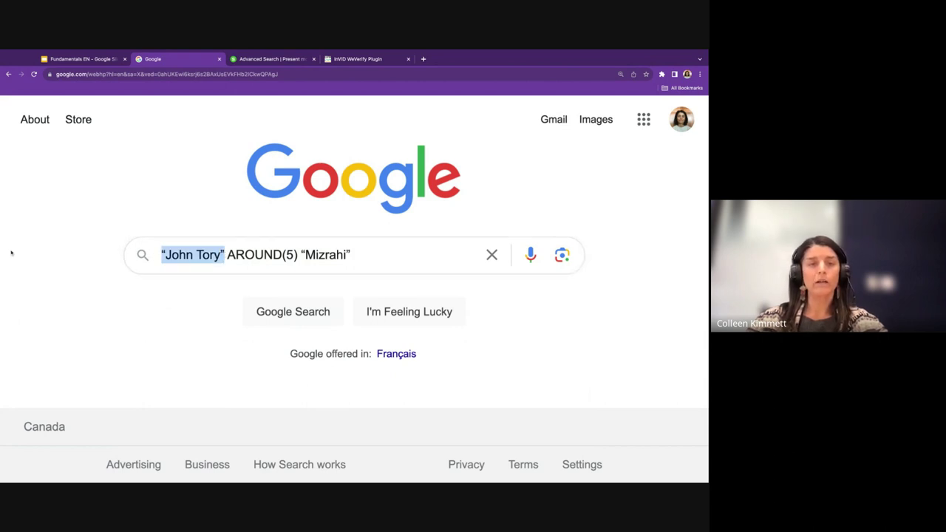
left_click_drag(294, 254, 286, 254)
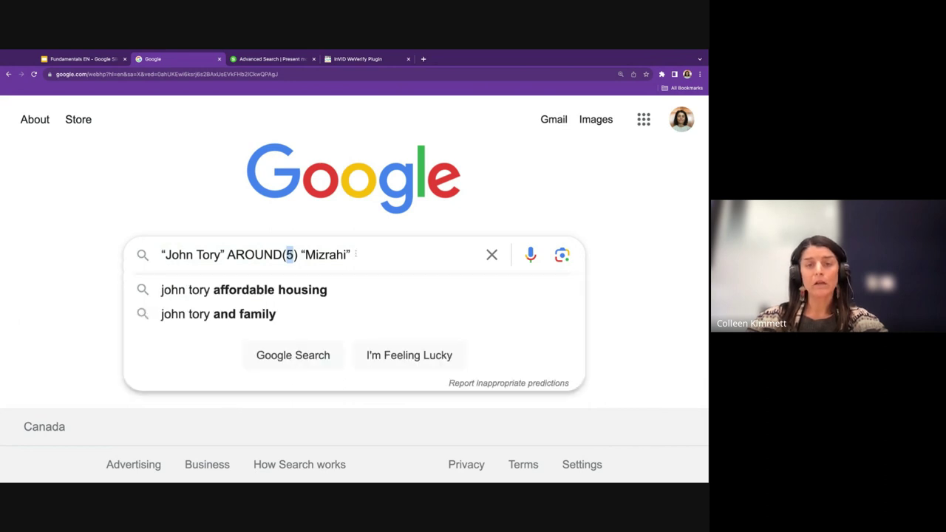
left_click_drag(354, 254, 301, 255)
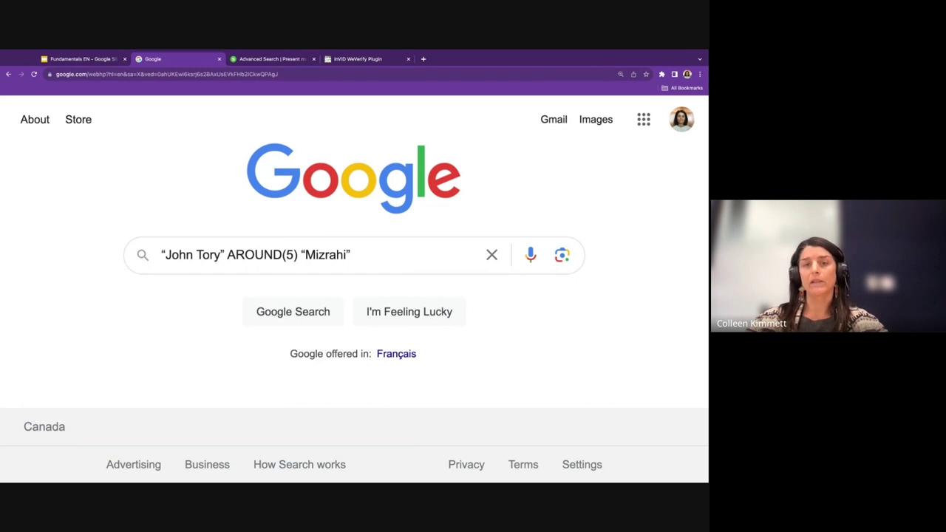
left_click(355, 251)
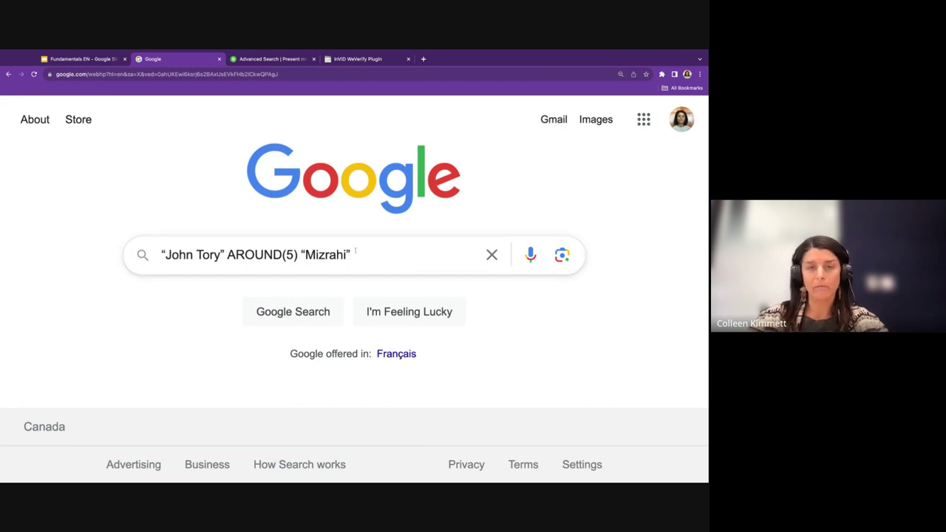
- Run the AROUND(5) search and examine its image and site results, including the YouTube, Livabl and Retail Insider listings
key("Return")
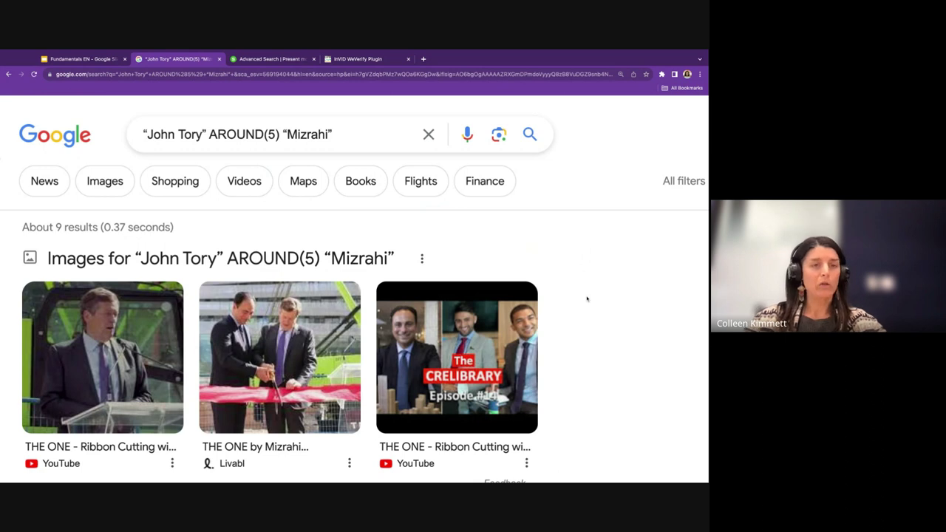
scroll(570, 311, "down", 1)
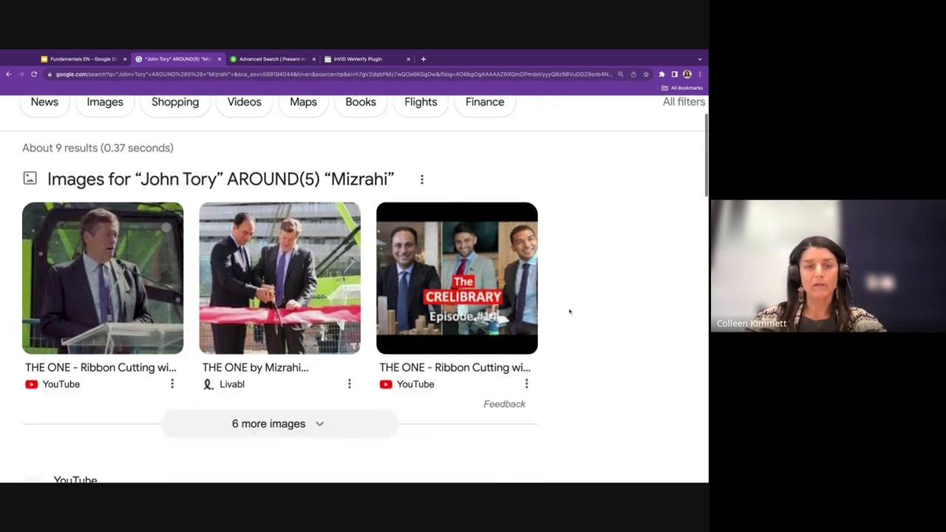
scroll(570, 311, "down", 4)
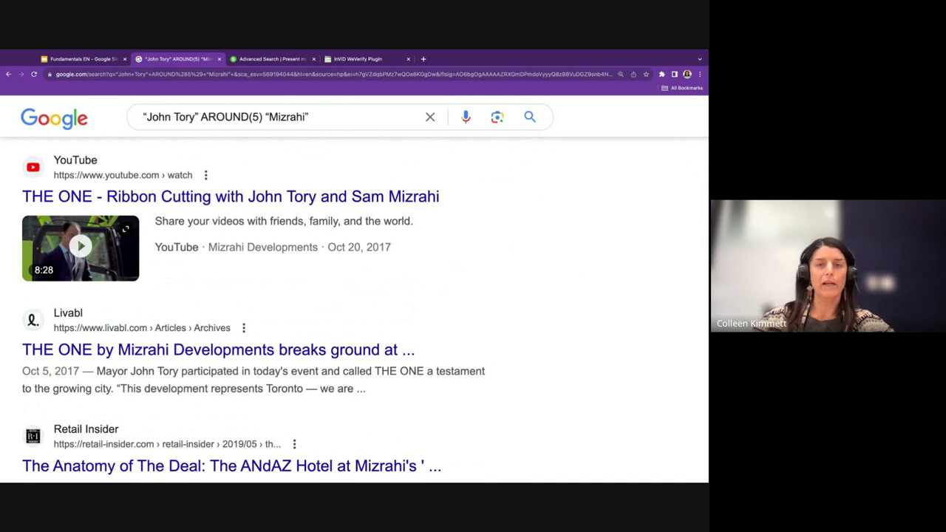
scroll(364, 310, "down", 1)
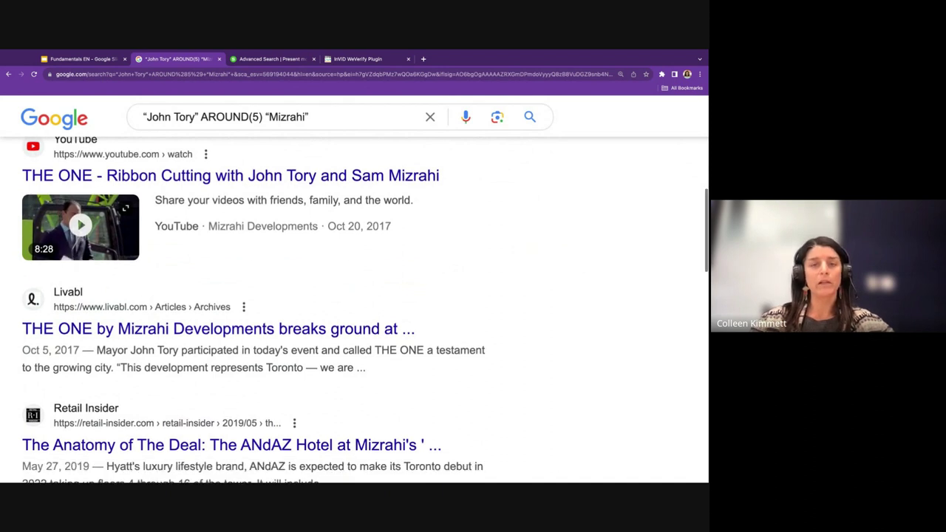
scroll(519, 260, "down", 2)
scroll(519, 260, "up", 10)
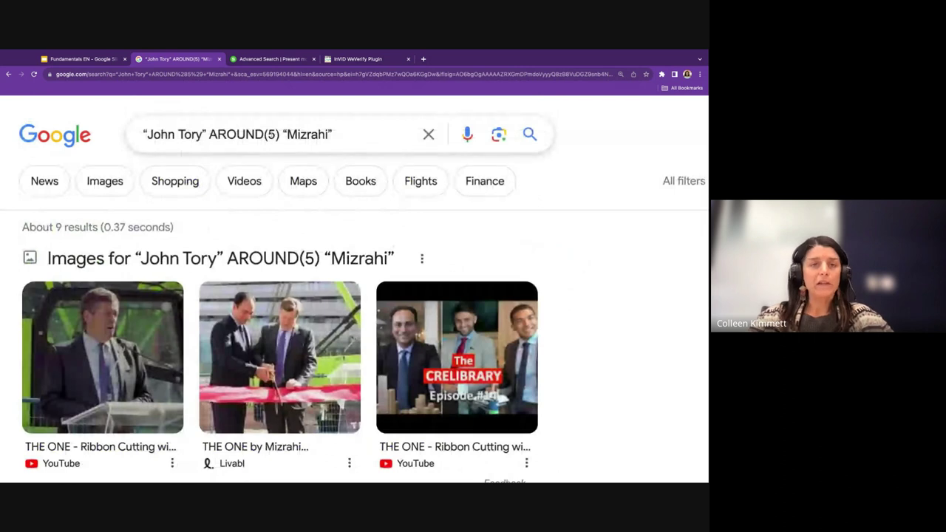
- Change the AROUND operator's number to 100 in the query without running the search
double_click(272, 134)
type("100")
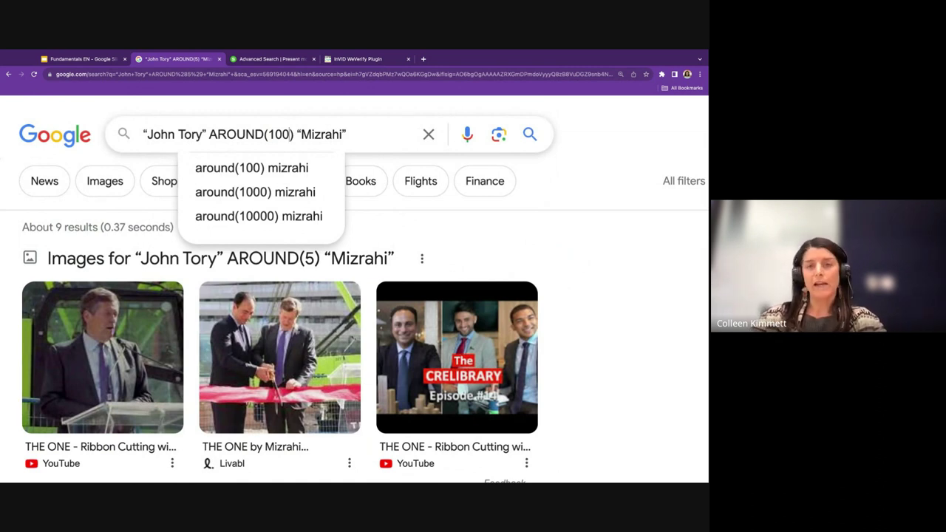
left_click(580, 241)
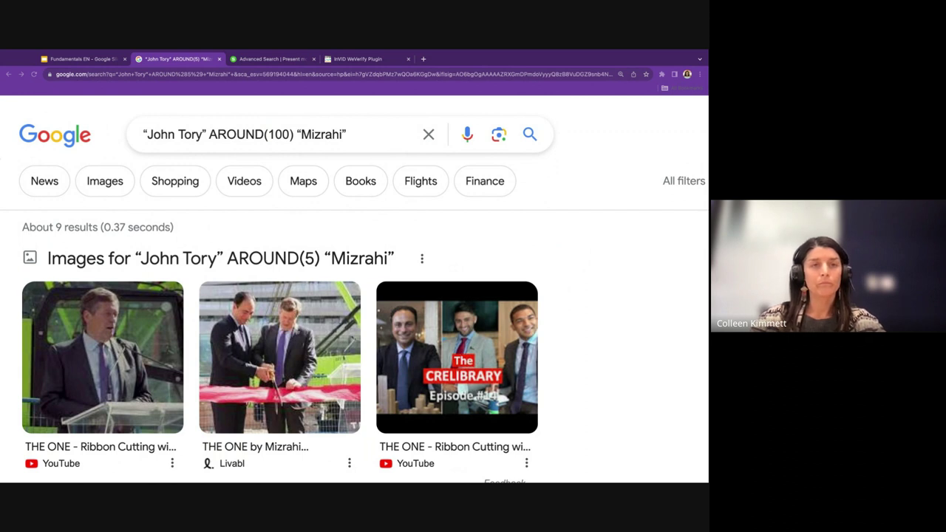
- Return to the presentation and advance to the Search images slide
key("ctrl+Page_Up")
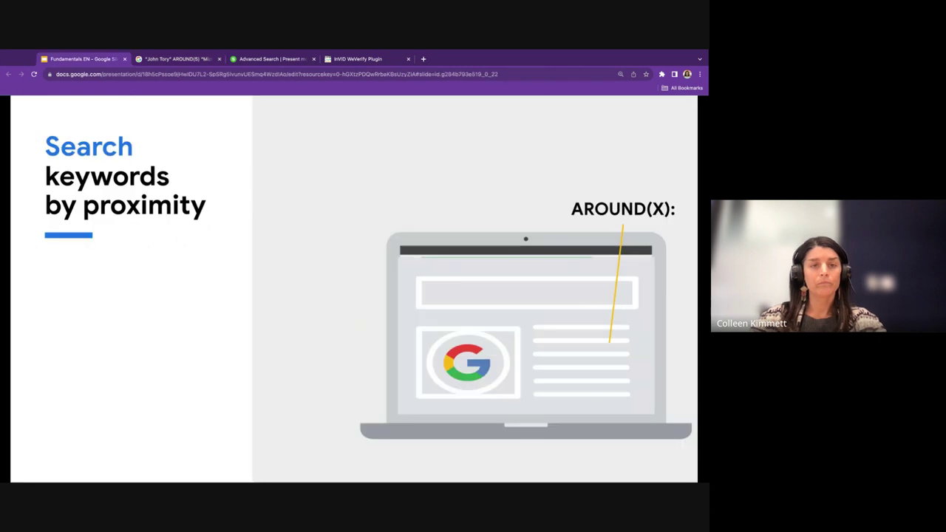
key("Right")
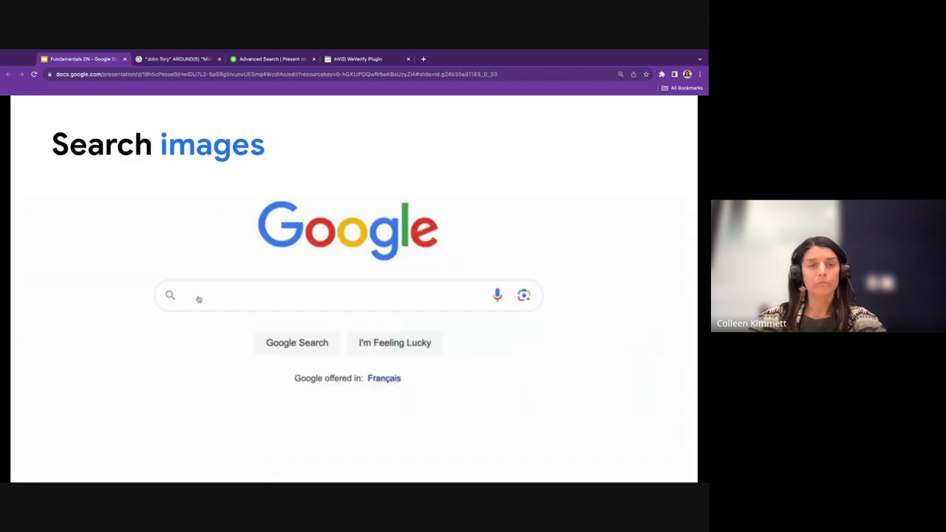
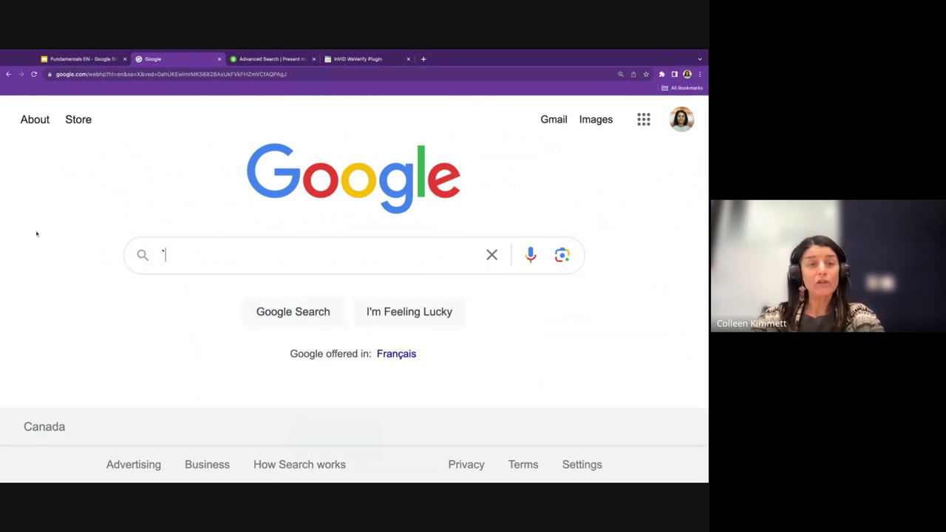
- Search Google for "celine dion red and white" and go back to the blank Google home page
key("BackSpace")
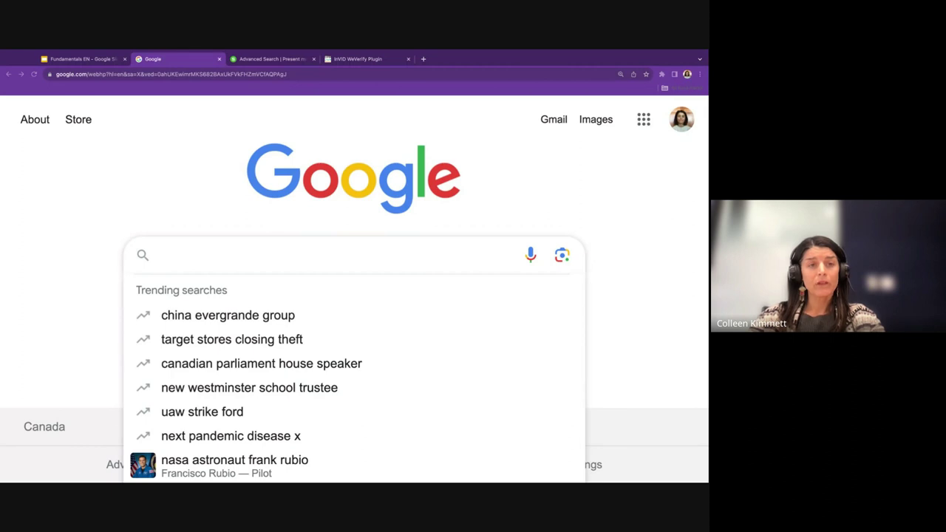
type("cline")
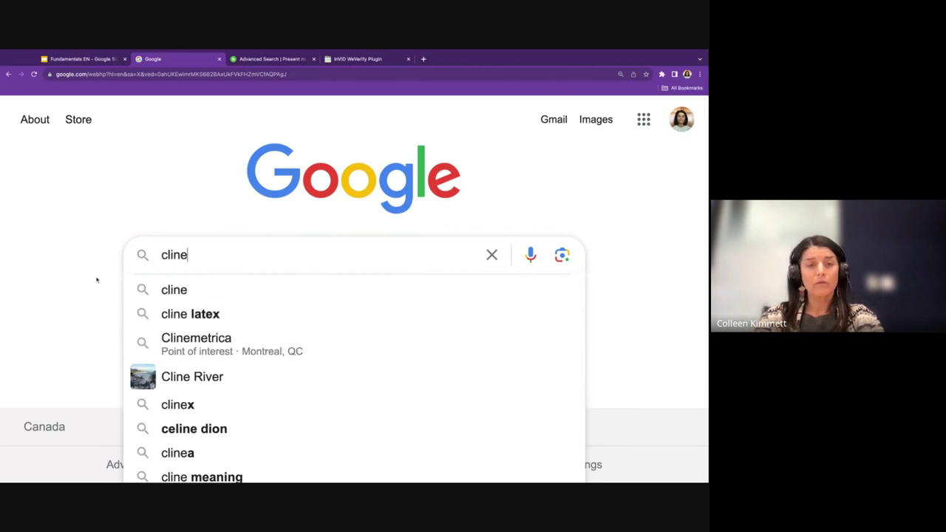
key("BackSpace")
key("BackSpace")
key("BackSpace")
key("BackSpace")
type("ecl")
key("BackSpace")
key("BackSpace")
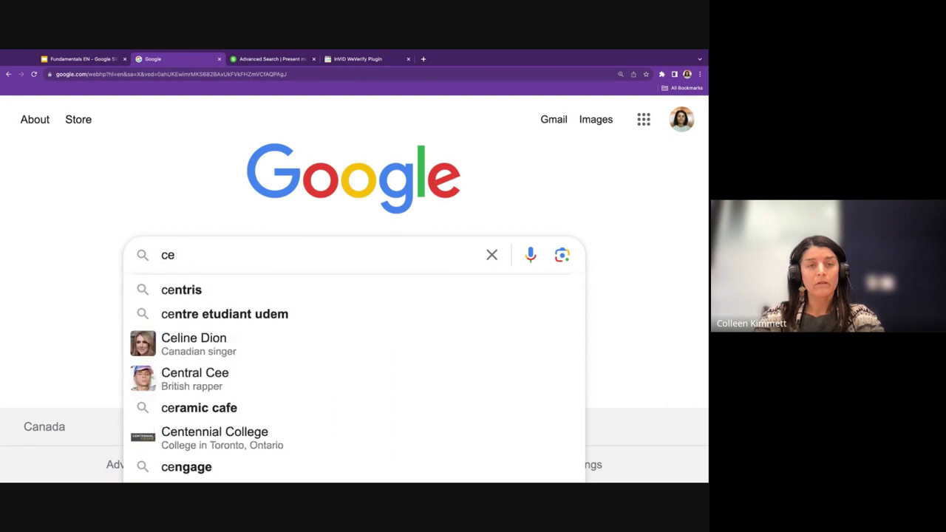
type("line dion red and white")
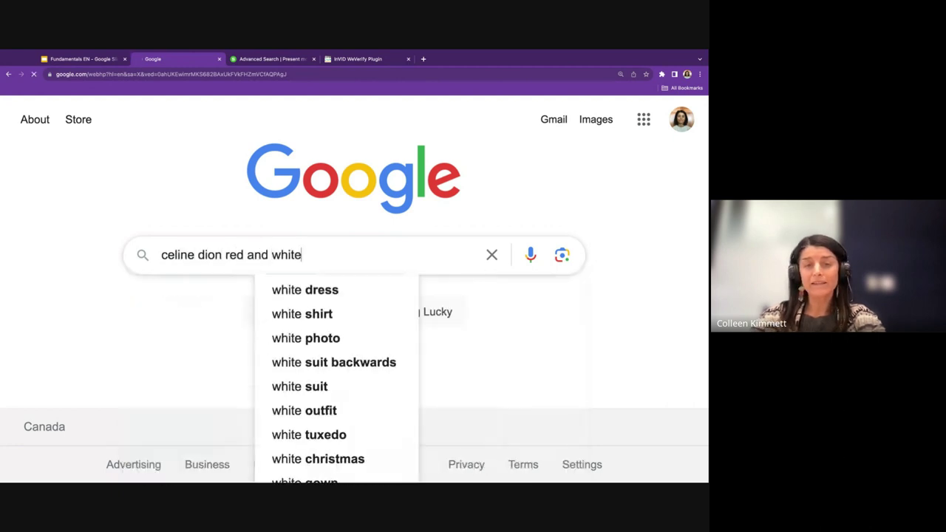
key("Return")
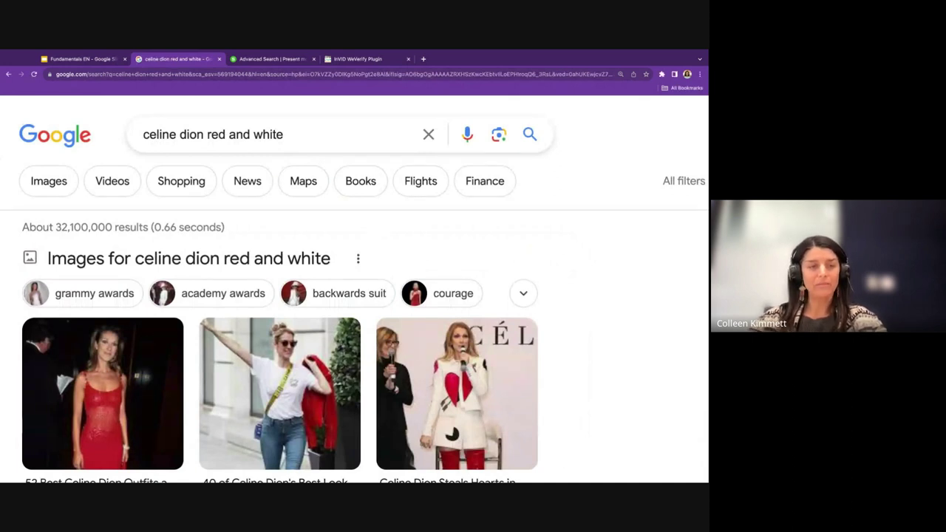
left_click(68, 135)
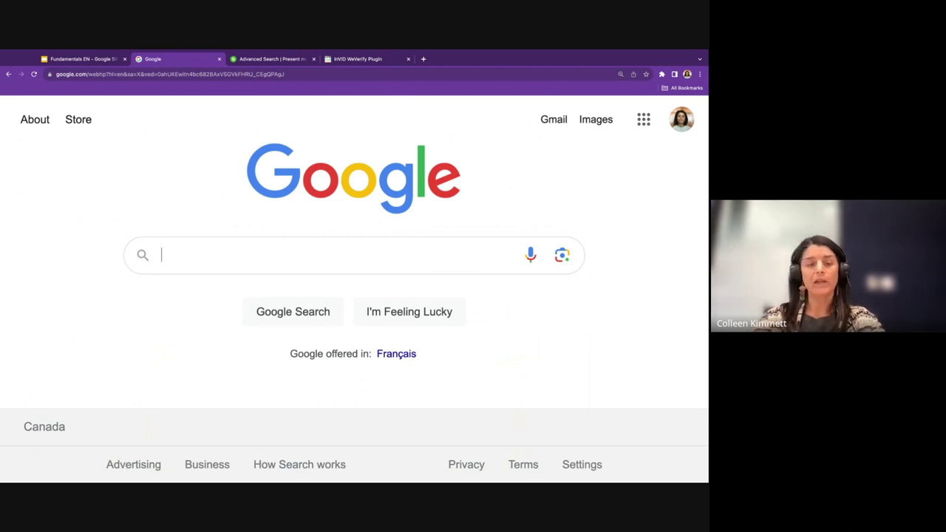
- Search Google for "gravelbourg", switch to the image results and reduce the page zoom by one level
type("gravelbourg")
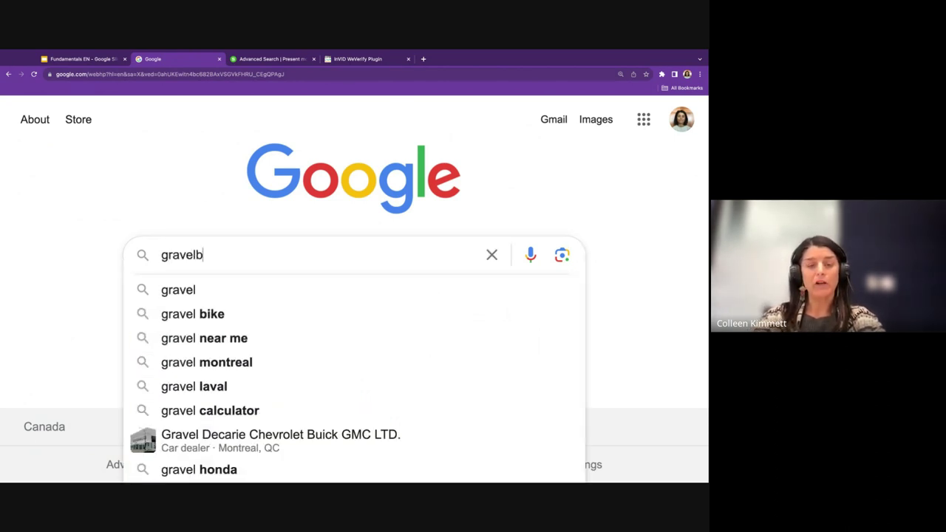
left_click(210, 298)
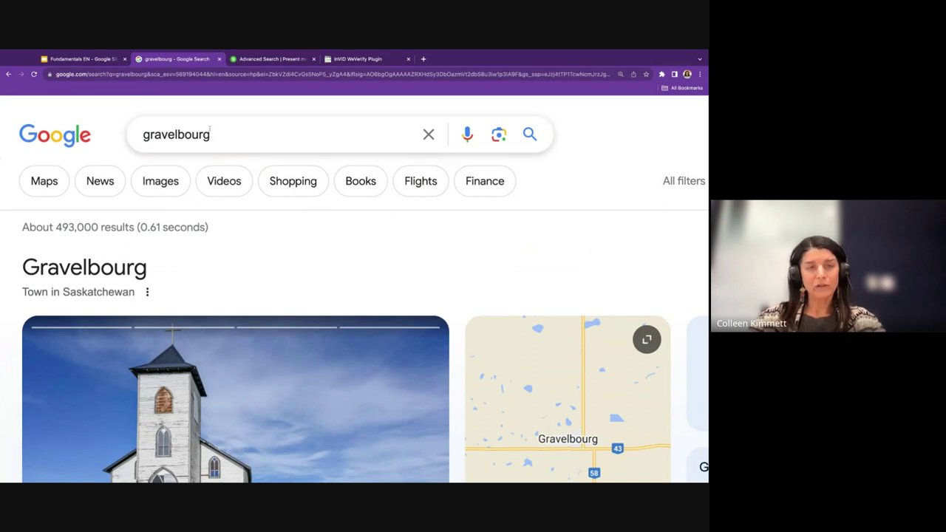
left_click(176, 135)
double_click(176, 134)
left_click(93, 111)
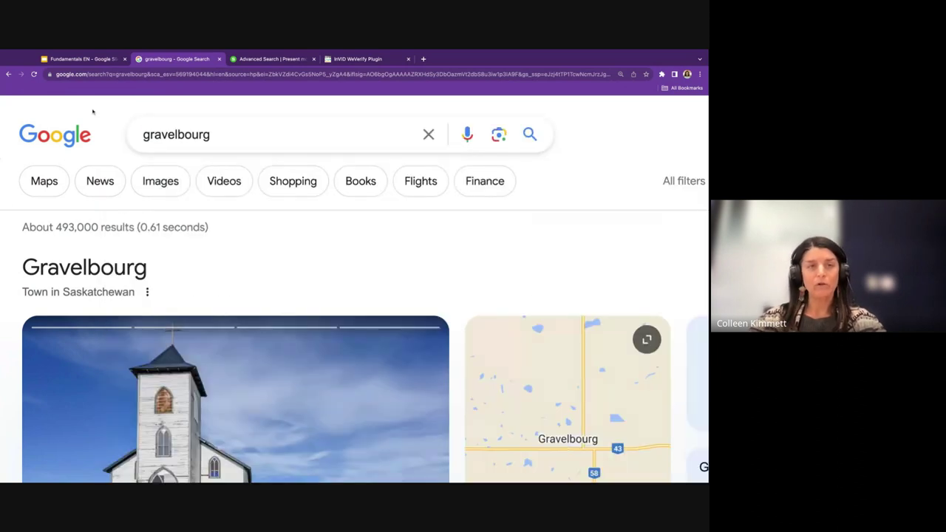
left_click(158, 179)
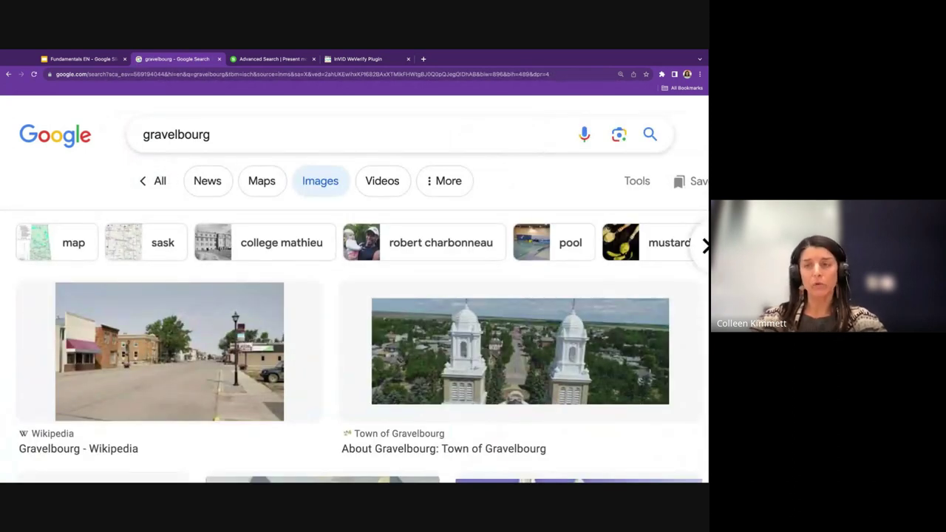
key("ctrl+minus")
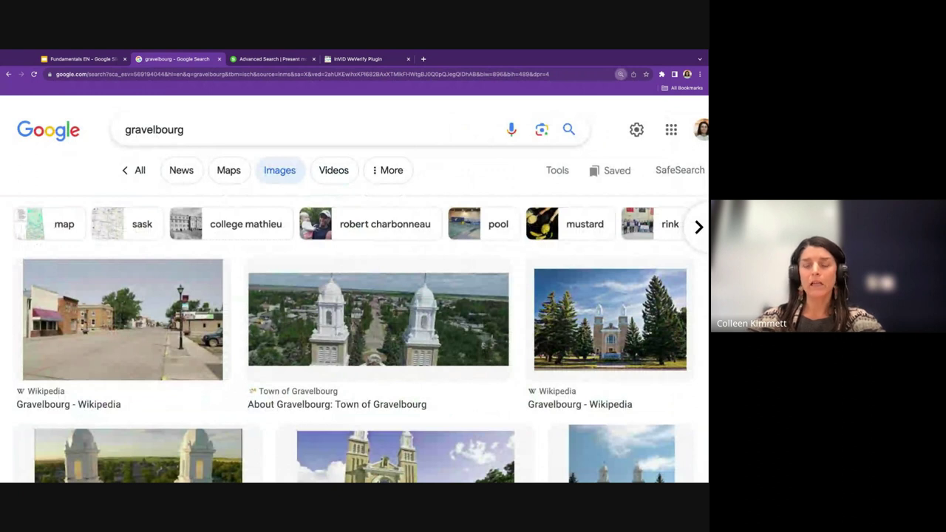
- Filter the Gravelbourg image results by usage rights to Creative Commons licenses
left_click(557, 170)
left_click(525, 205)
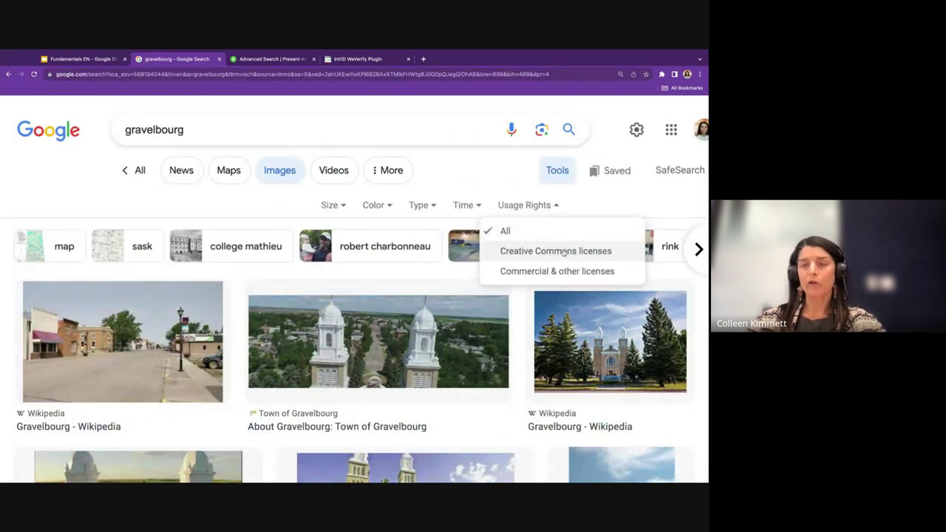
left_click(563, 252)
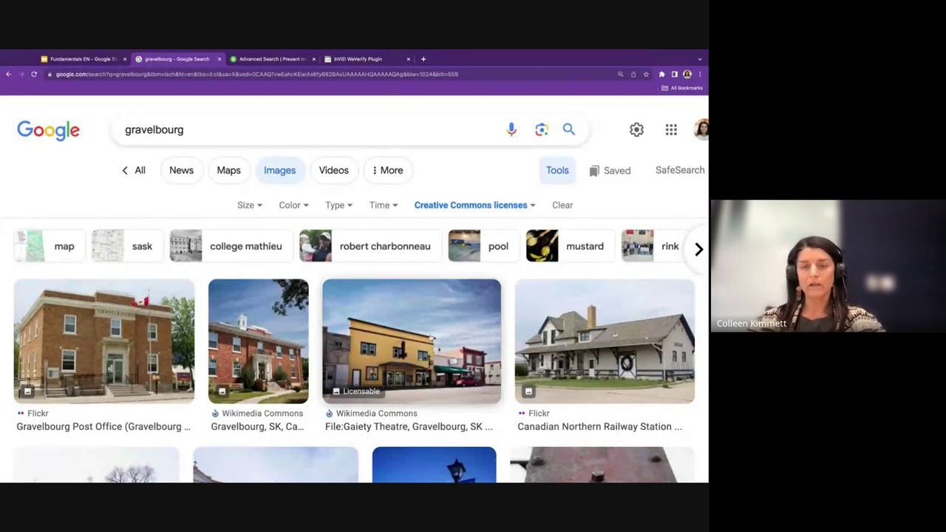
- Preview the Wikimedia Commons image of the Gaiety Theatre and open its license details in a new tab
scroll(399, 296, "down", 1)
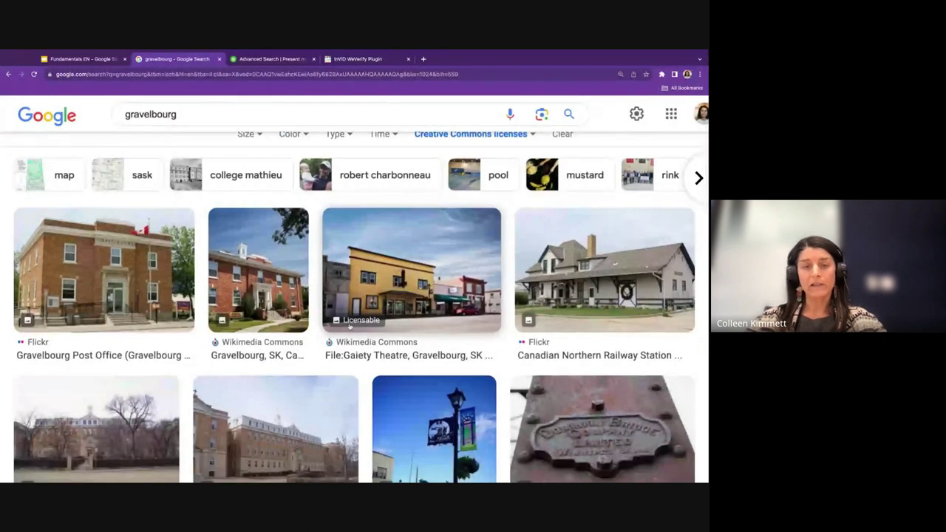
left_click(350, 326)
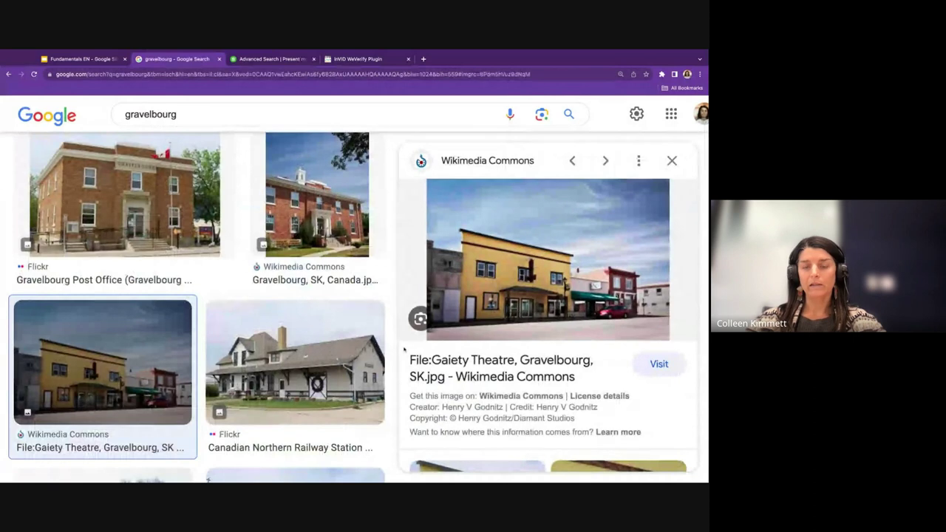
scroll(404, 363, "down", 1)
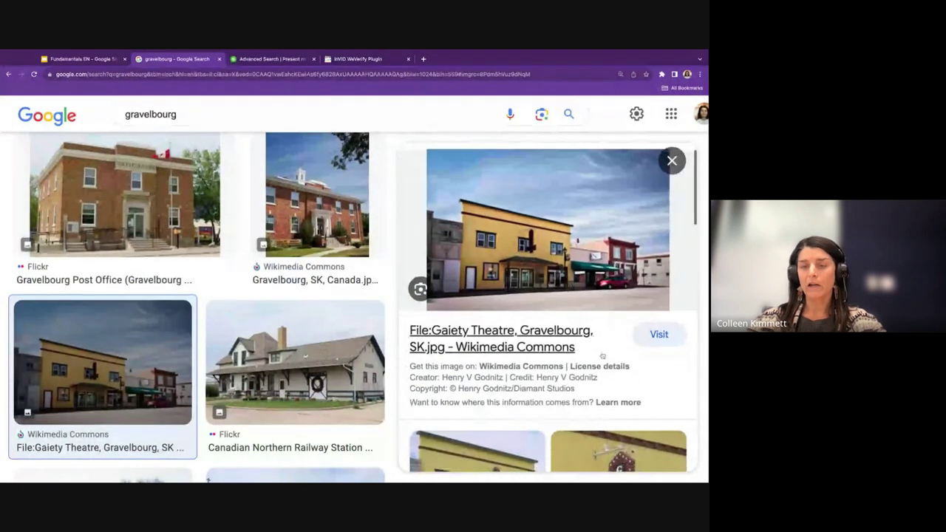
left_click(596, 366, "ctrl")
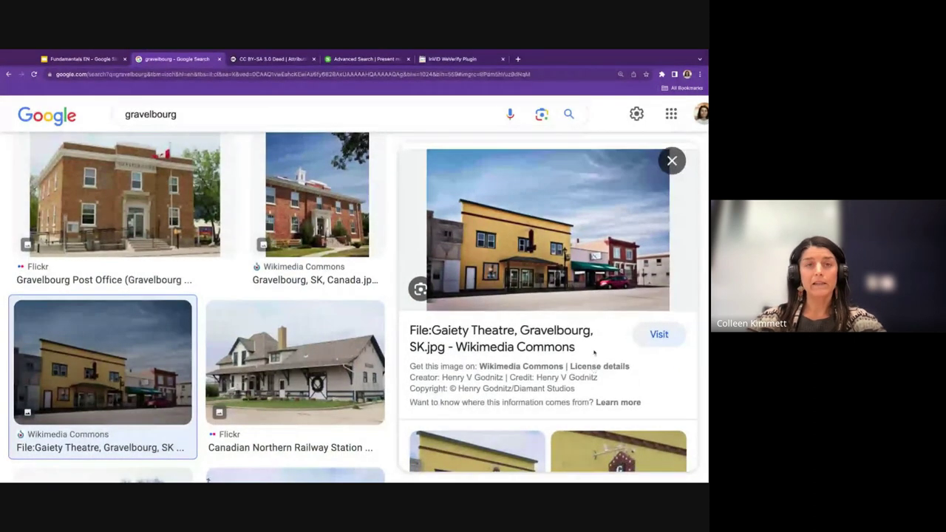
- Read the sharing freedoms and Attribution terms of the CC BY-SA 3.0 deed, highlighting key passages, and close the page
left_click(271, 58)
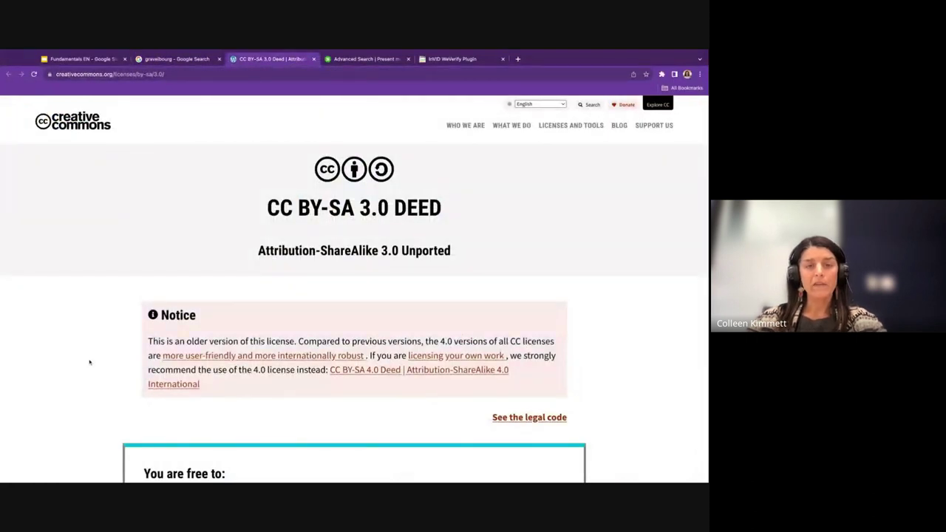
scroll(91, 369, "down", 5)
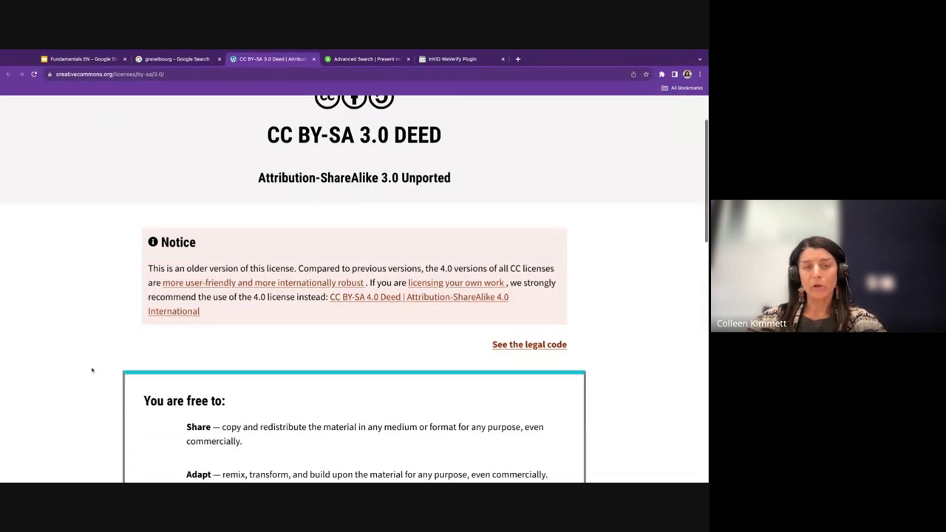
scroll(414, 289, "down", 3)
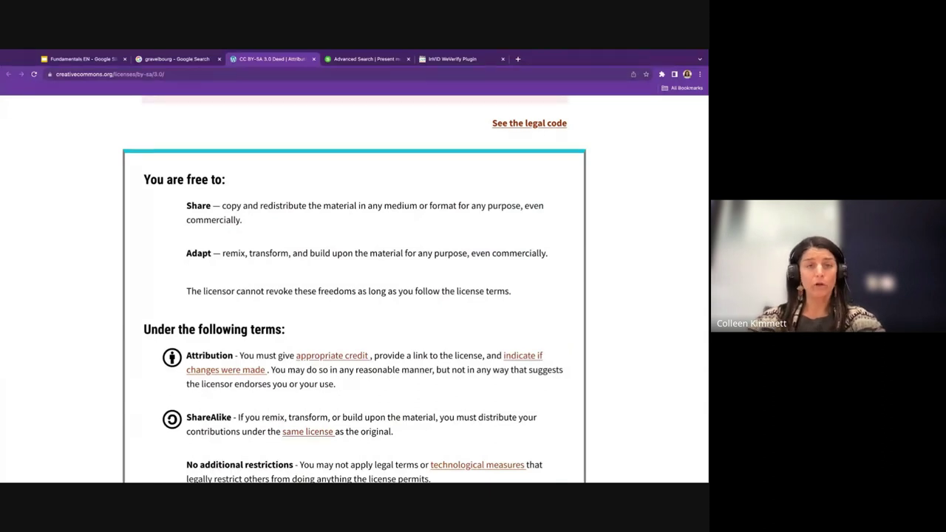
left_click_drag(245, 221, 180, 220)
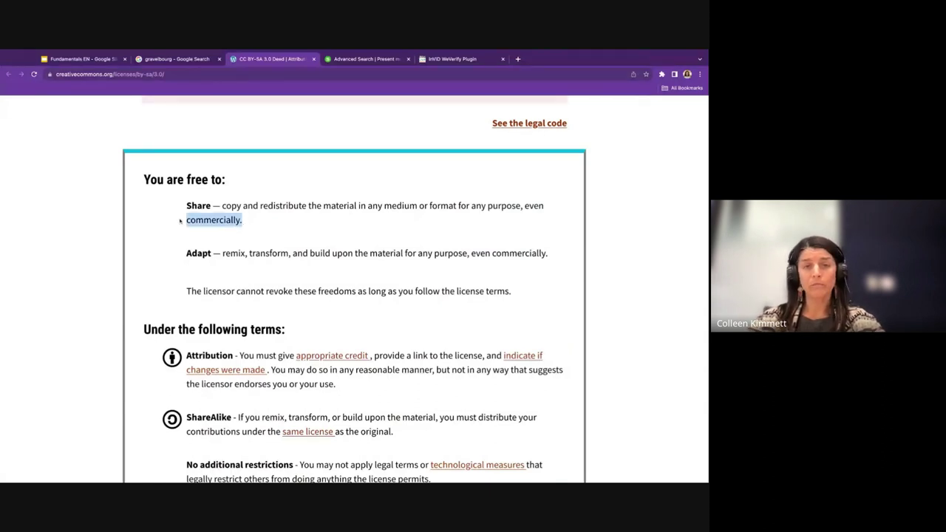
triple_click(346, 386)
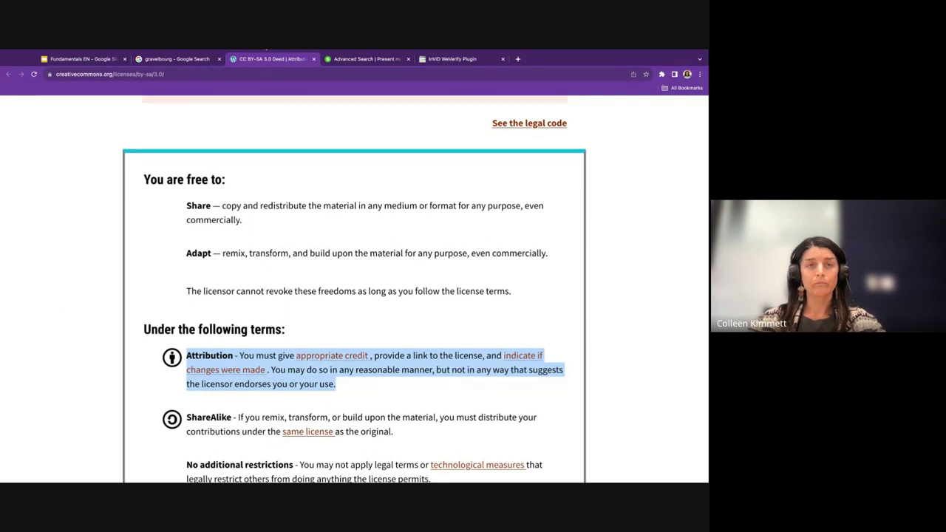
left_click(314, 59)
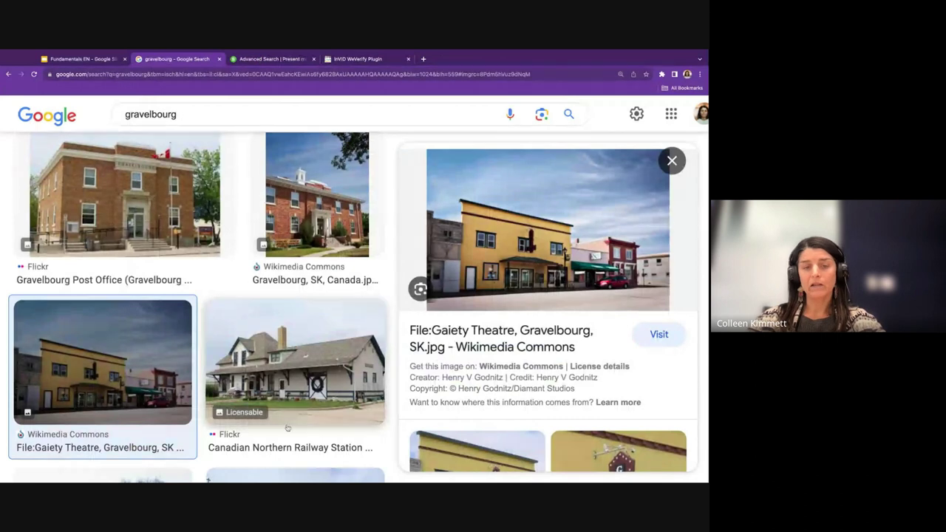
- Preview the Flickr image of the Canadian Northern Railway Station and return to the Search images slide
left_click(318, 395)
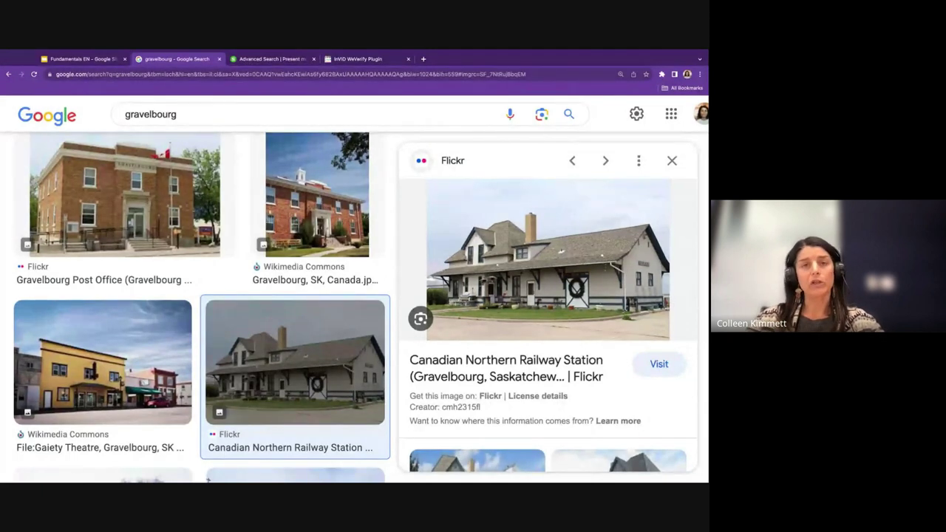
scroll(399, 237, "up", 3)
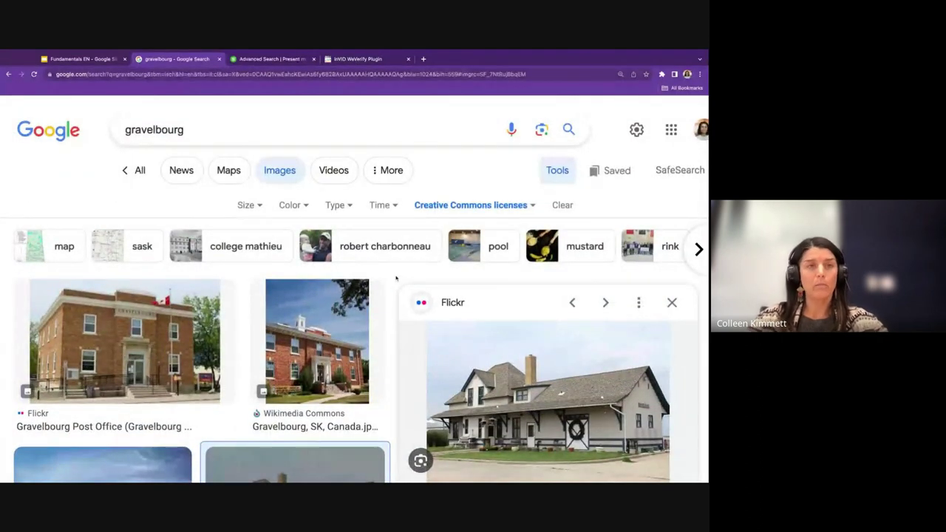
left_click(97, 59)
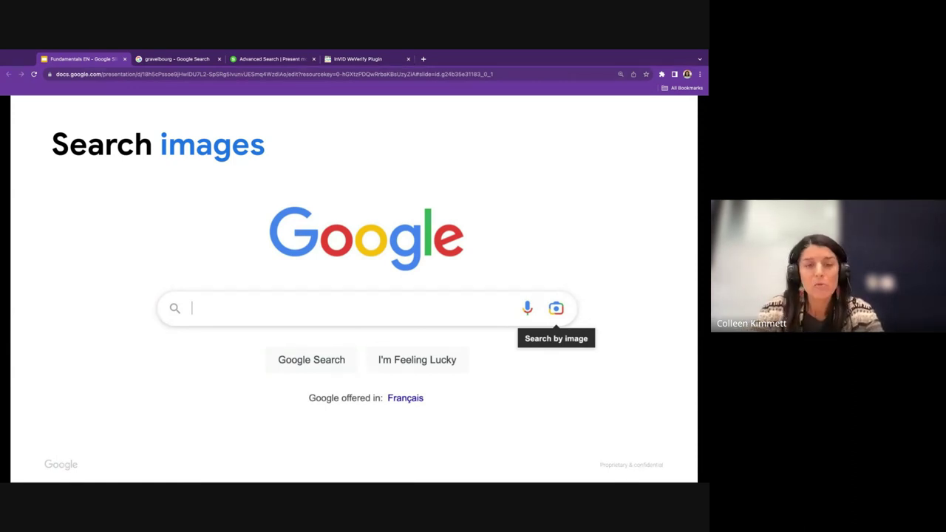
- Go back to the Google home page and open the search-by-image dialog for Google Lens
left_click(163, 59)
left_click(48, 133)
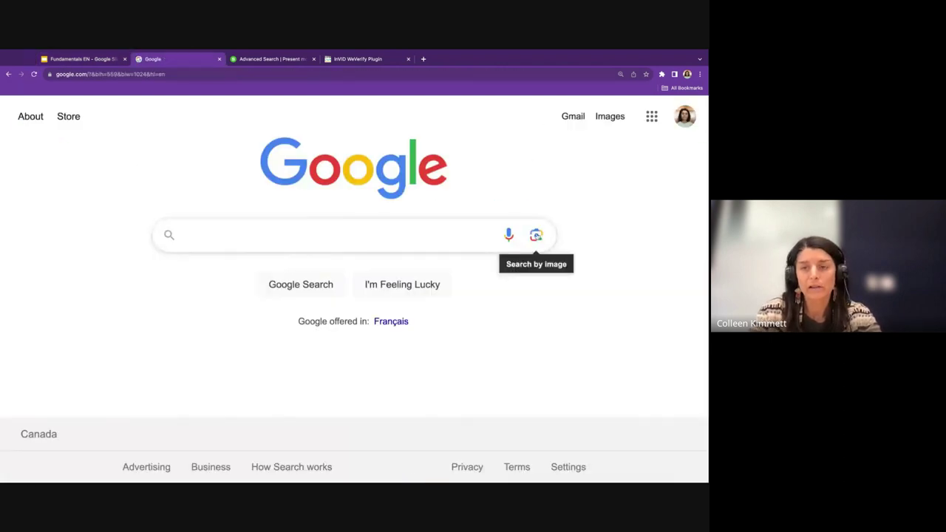
left_click(536, 235)
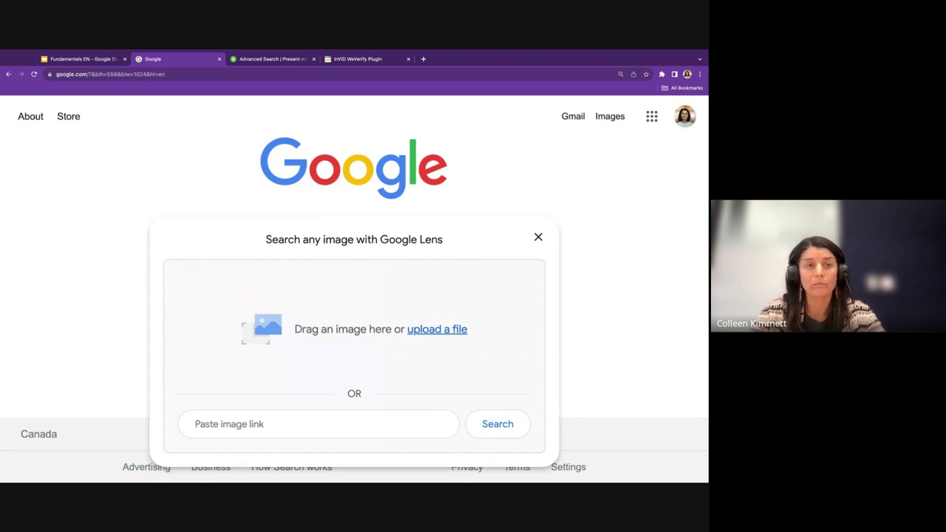
- Present the three reverse image search fact-check excerpts in the slides and advance to the UN jet post slide
key("ctrl+1")
key("Right")
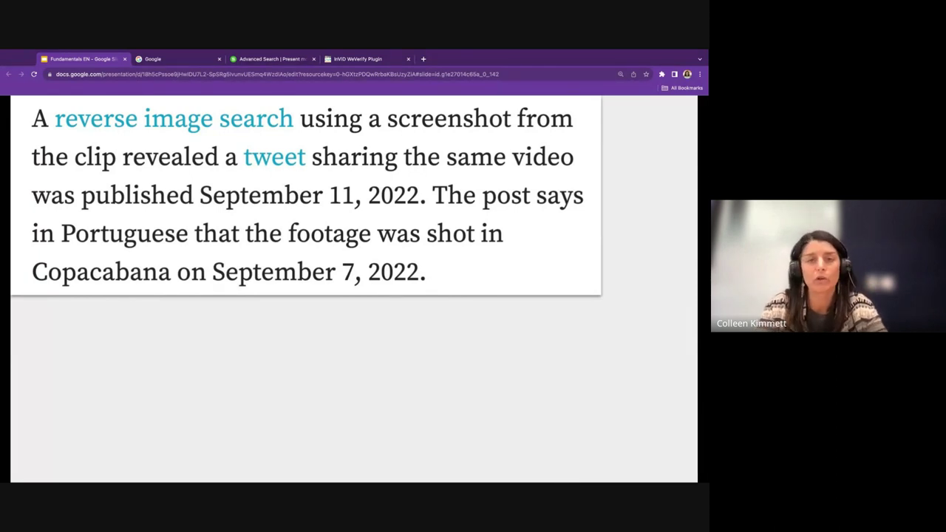
key("Right")
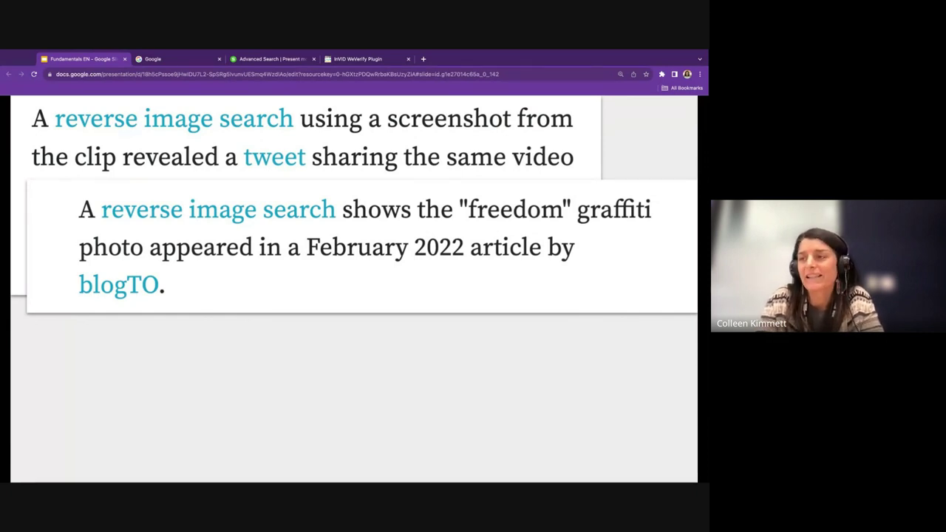
key("Right")
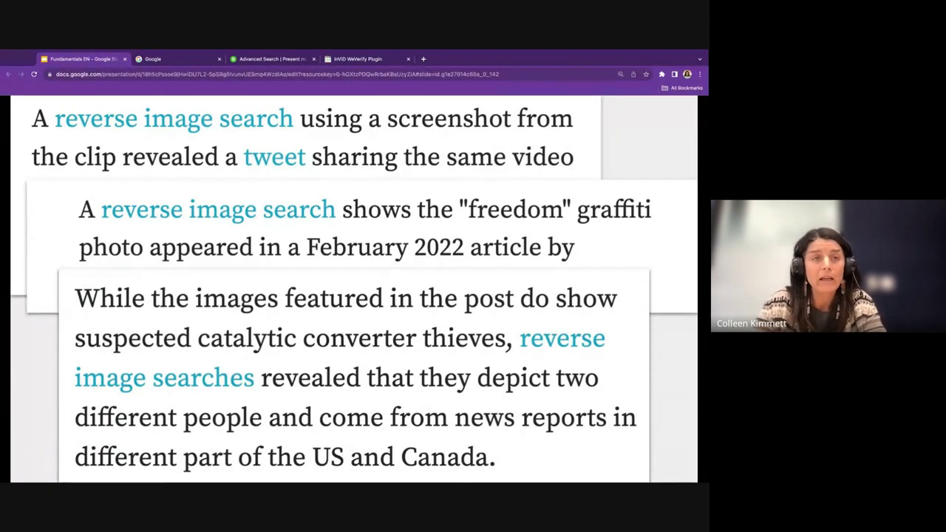
key("ctrl+Tab")
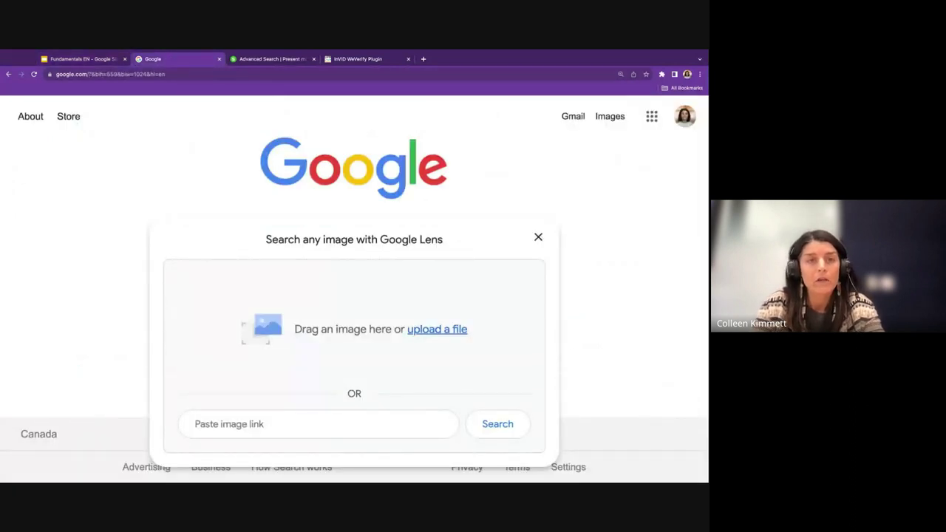
key("ctrl+shift+Tab")
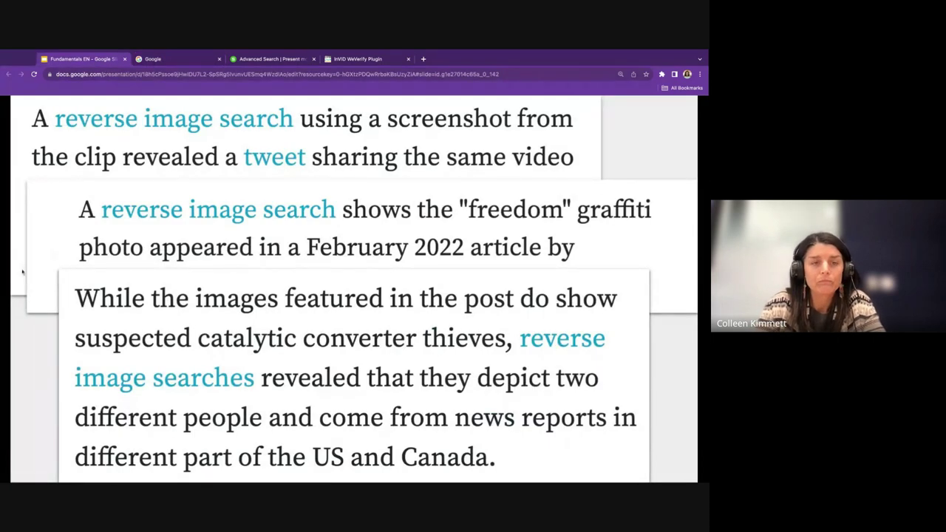
key("Right")
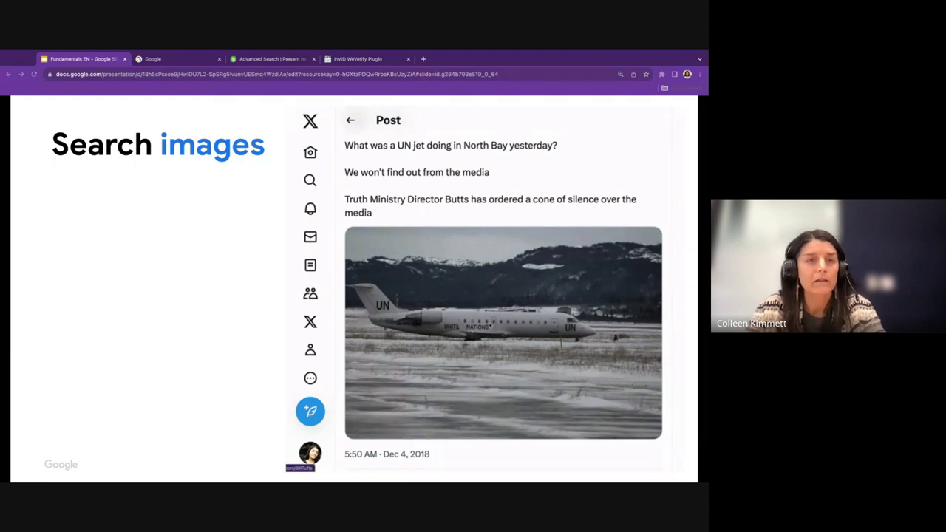
- Run a Google Lens search on the UN jet photo using its copied image link
left_click(157, 64)
left_click(183, 411)
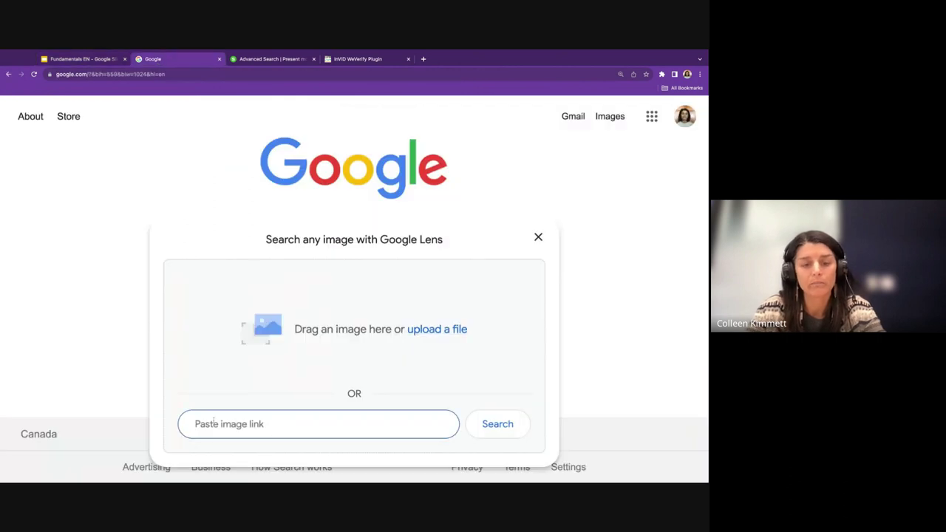
key("ctrl+v")
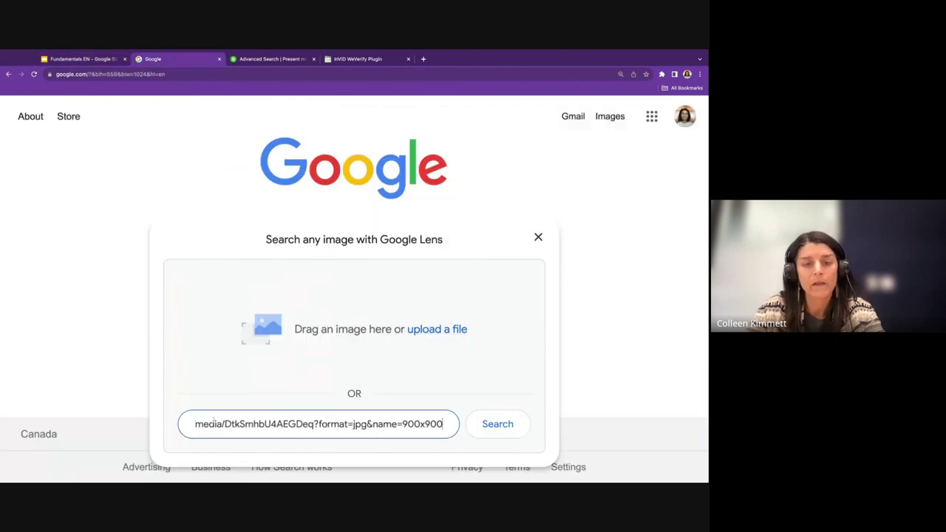
left_click(487, 426)
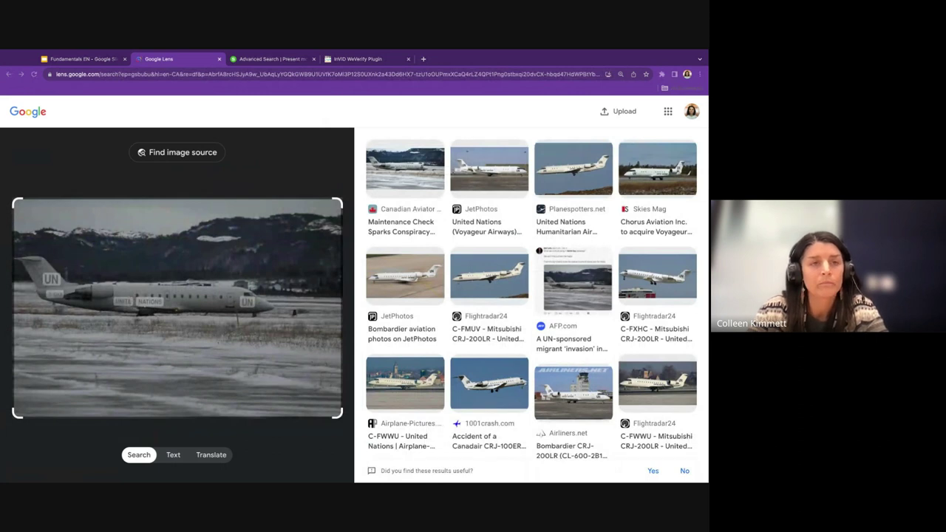
left_click(477, 118)
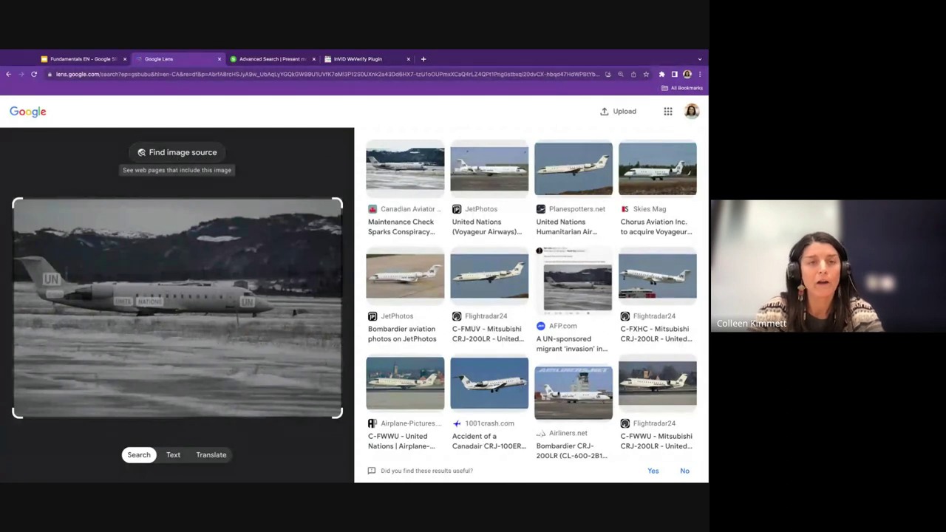
- Find the source pages for the UN jet image and review the full list of matching sites
left_click(177, 152)
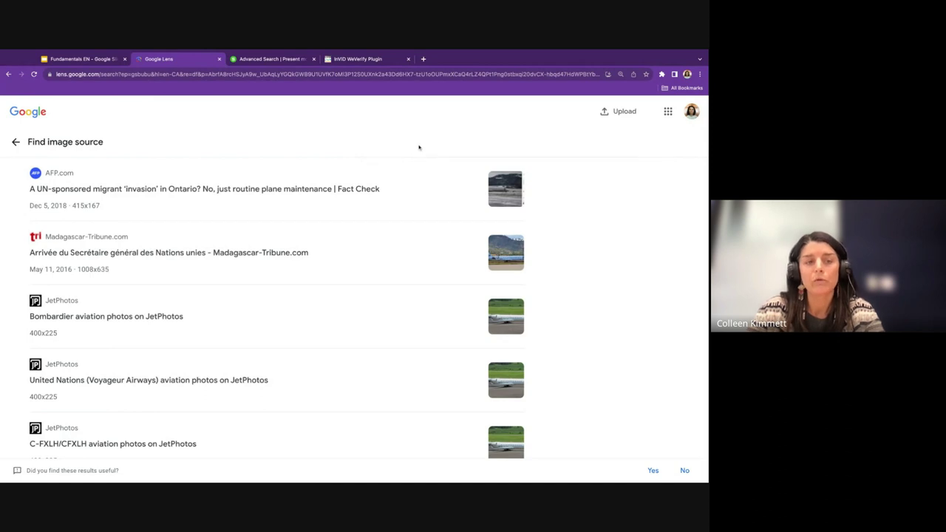
scroll(408, 237, "down", 2)
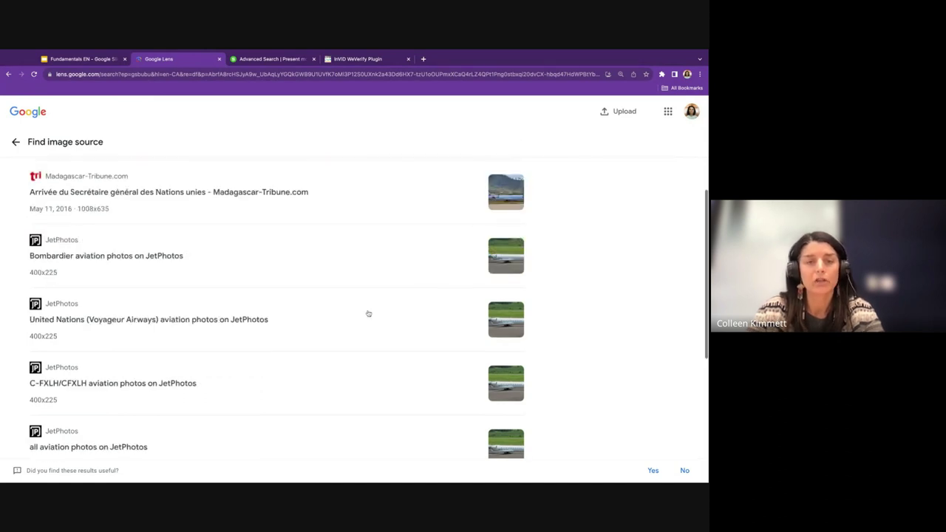
scroll(368, 312, "down", 2)
scroll(373, 270, "down", 3)
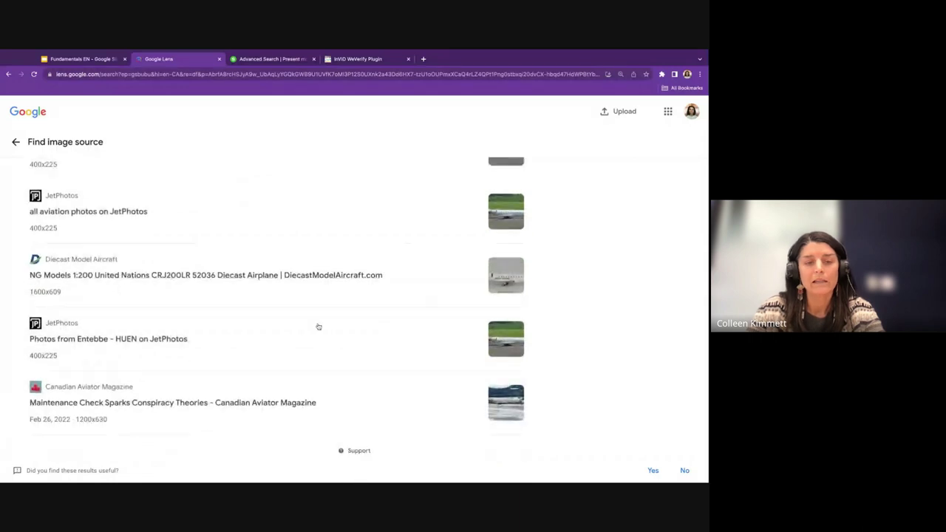
- Review the list of image source pages and open the AFP fact-check article on the UN-sponsored migrant 'invasion' in Ontario in a new tab
scroll(317, 326, "up", 8)
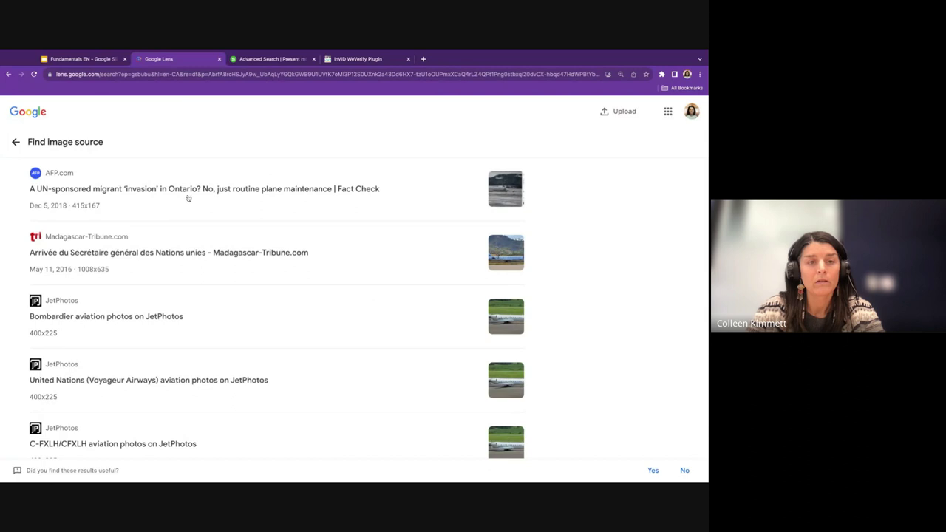
scroll(187, 197, "down", 4)
scroll(177, 259, "down", 1)
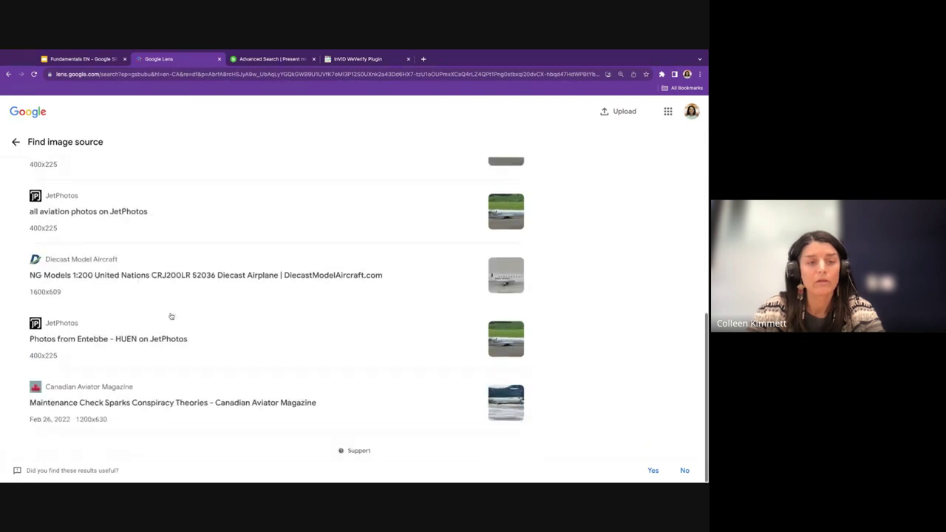
scroll(171, 316, "up", 3)
scroll(171, 316, "down", 3)
scroll(171, 316, "up", 4)
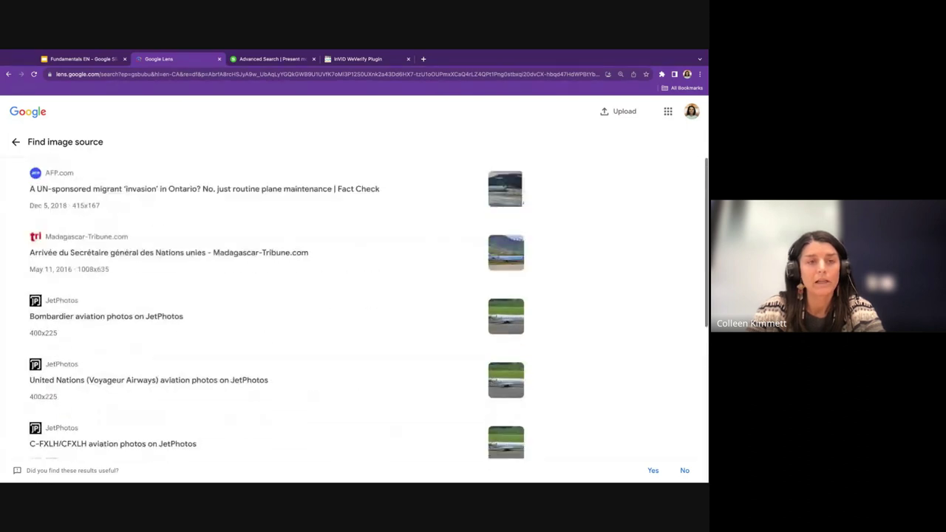
middle_click(171, 190)
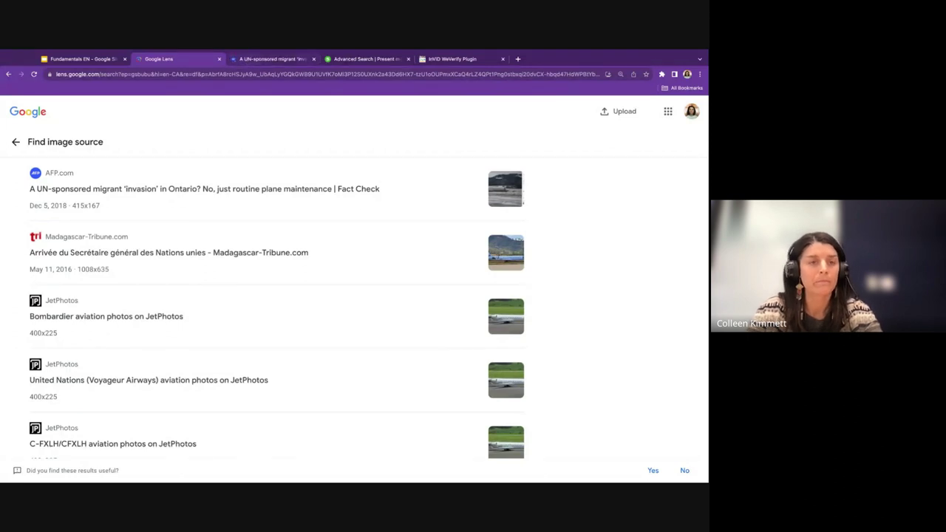
left_click(248, 61)
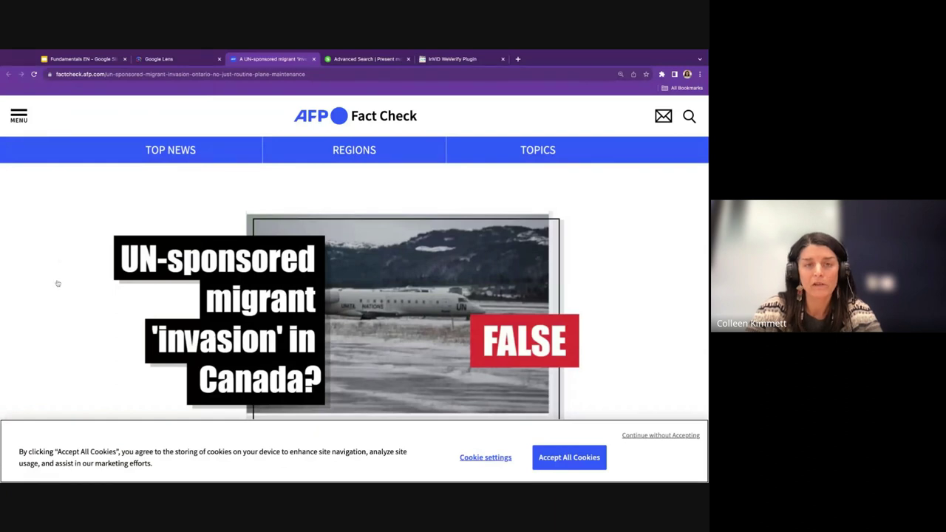
scroll(58, 283, "down", 1)
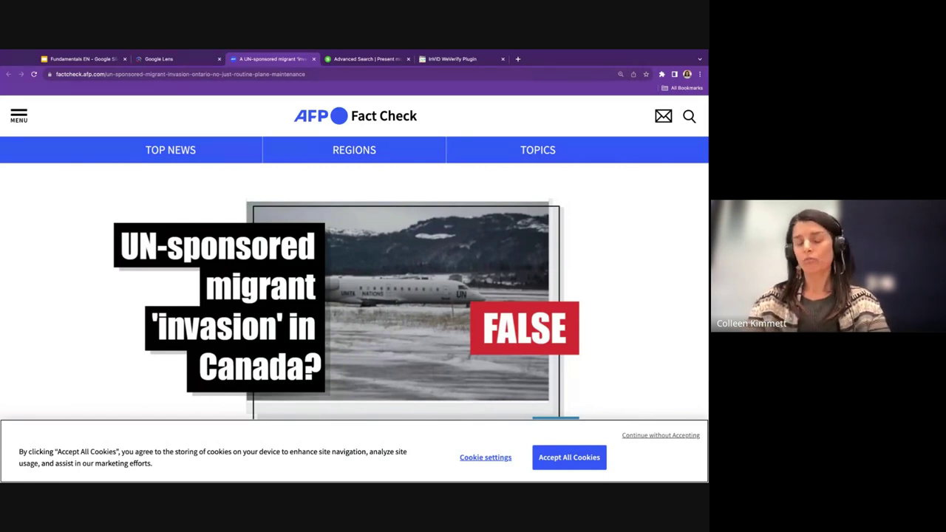
- Return to the Fundamentals slides and present the protest drone footage slide, advancing to the invid-project.eu slide
left_click(75, 62)
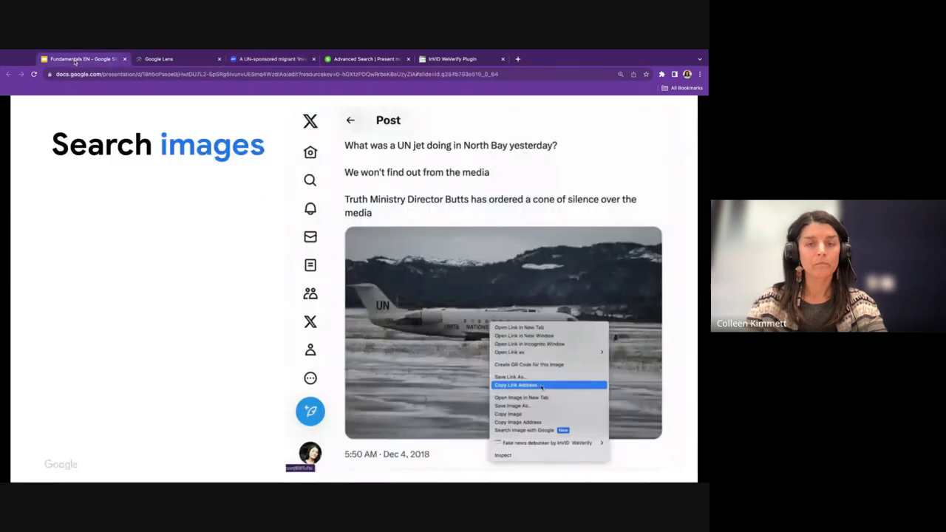
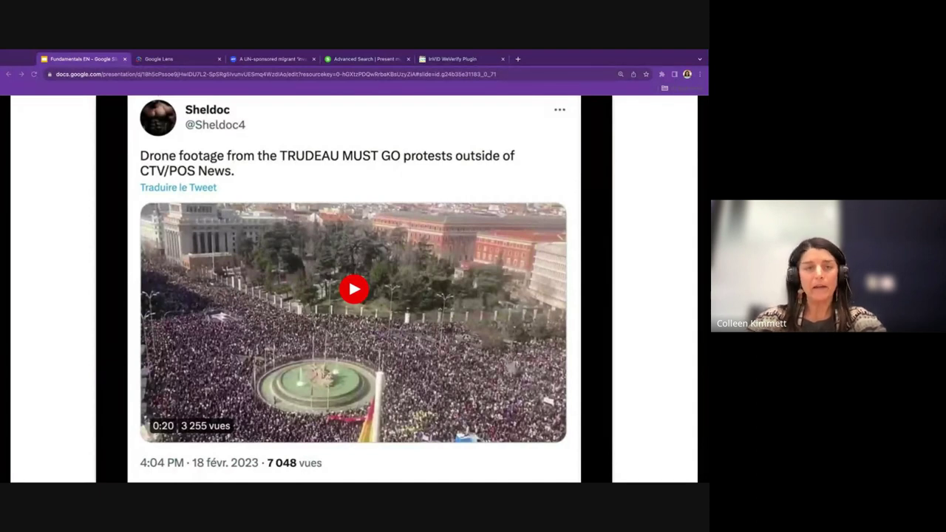
left_click(1, 290)
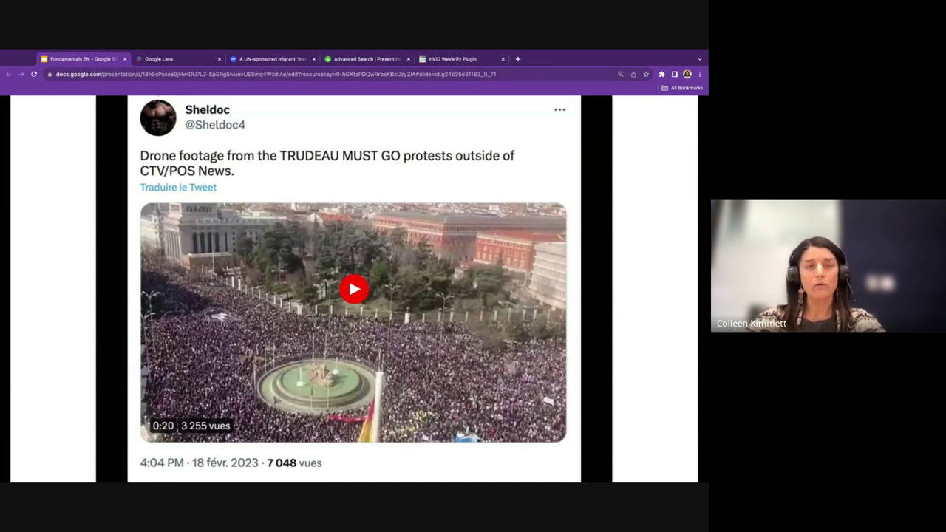
left_click(16, 287)
key("Right")
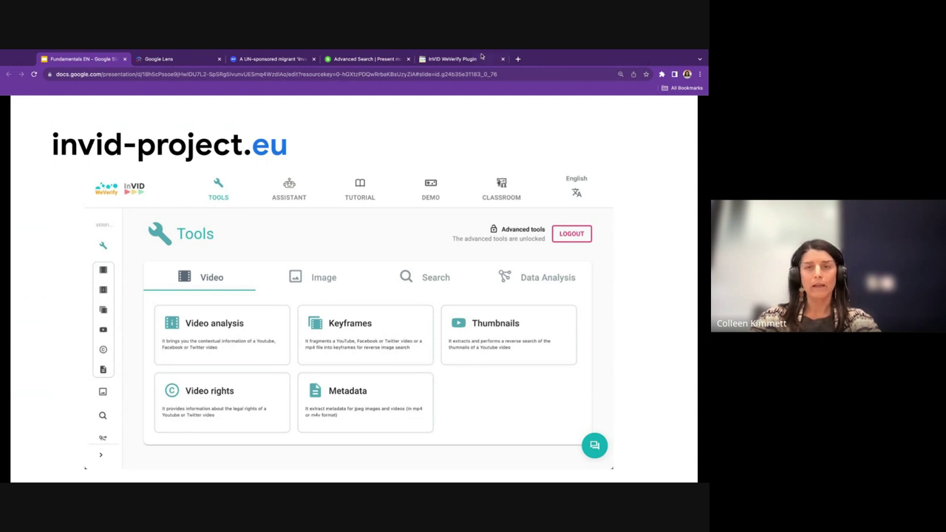
- Switch to the InVID WeVerify Keyframes tool and examine the video source section with the protest tweet's URL
left_click(454, 59)
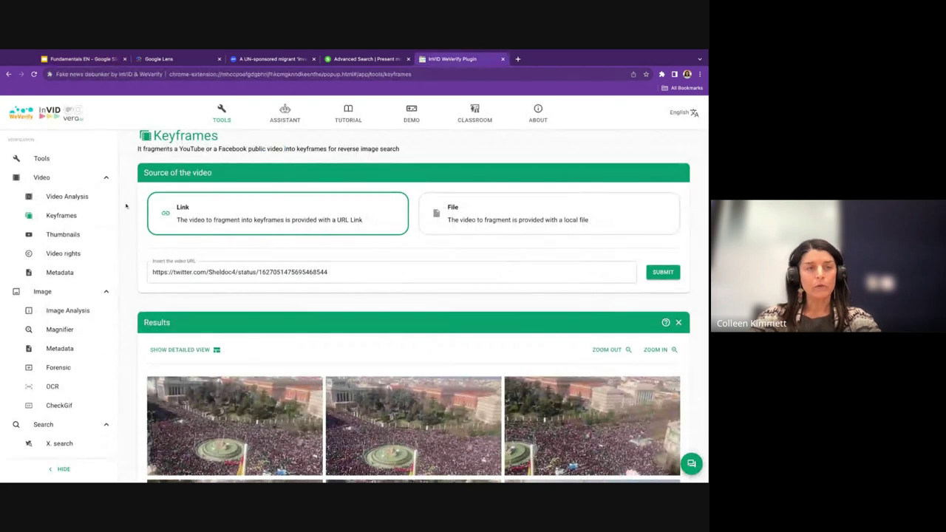
scroll(126, 206, "up", 1)
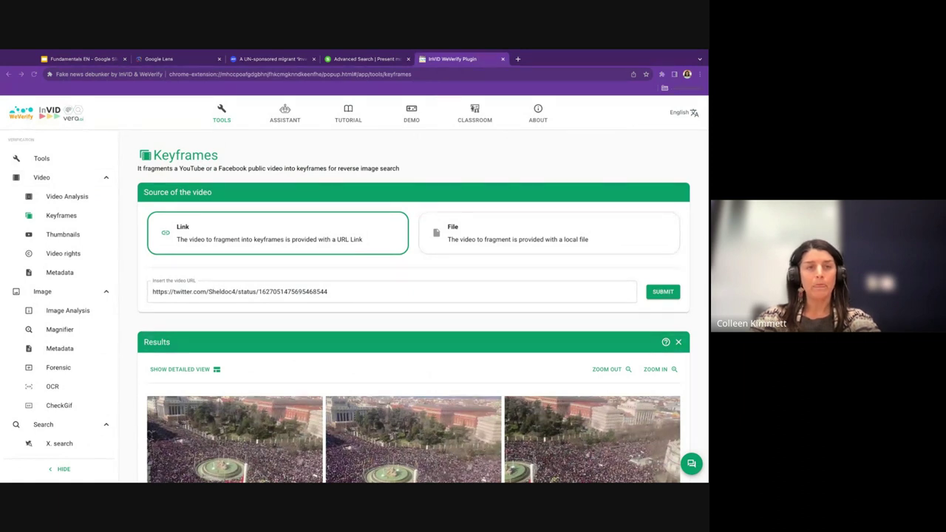
left_click(126, 318)
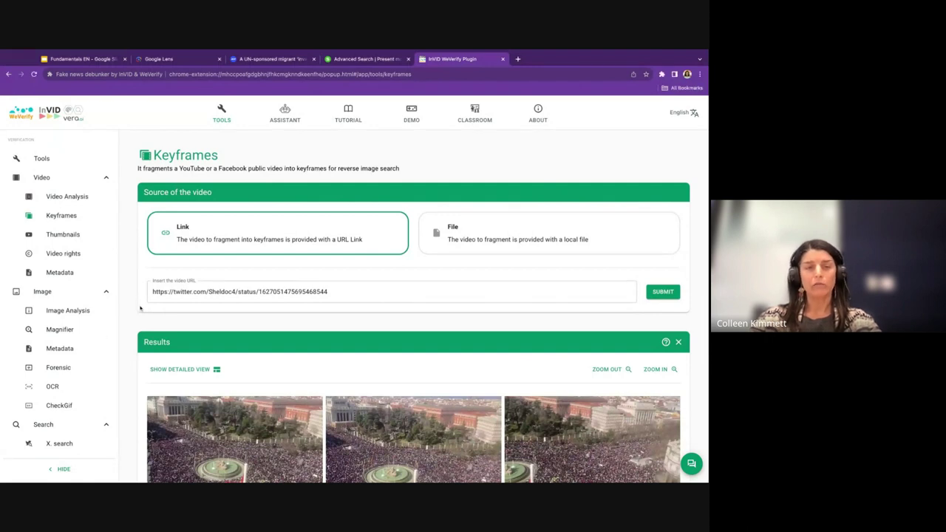
left_click(187, 289)
key("ctrl+a")
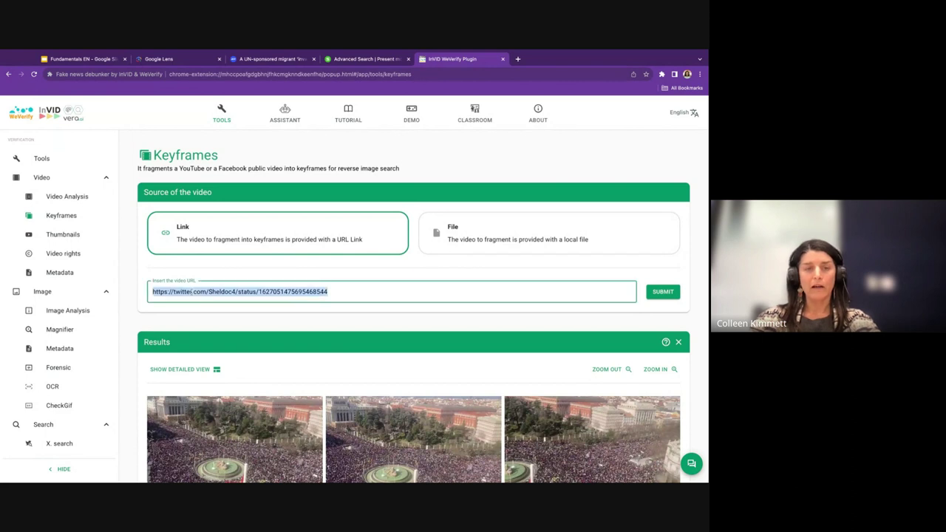
left_click(130, 322)
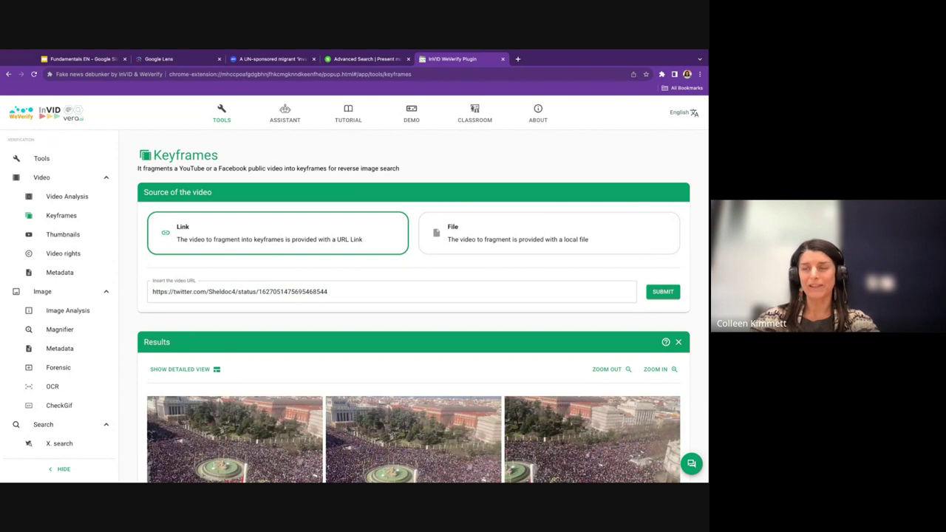
- Run a Google image search on the first protest keyframe, widen the results pane, and close the AFP fact-check article
scroll(413, 310, "down", 3)
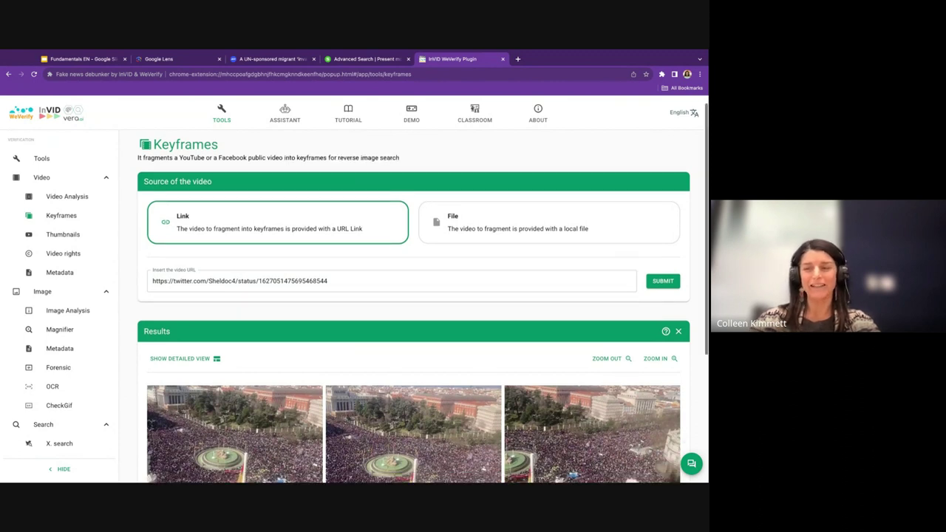
scroll(414, 307, "down", 1)
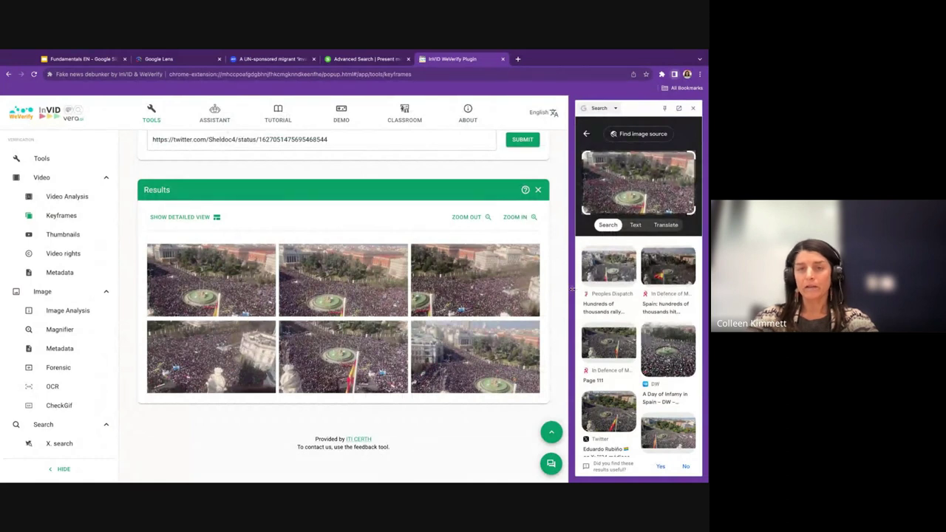
left_click_drag(571, 291, 342, 304)
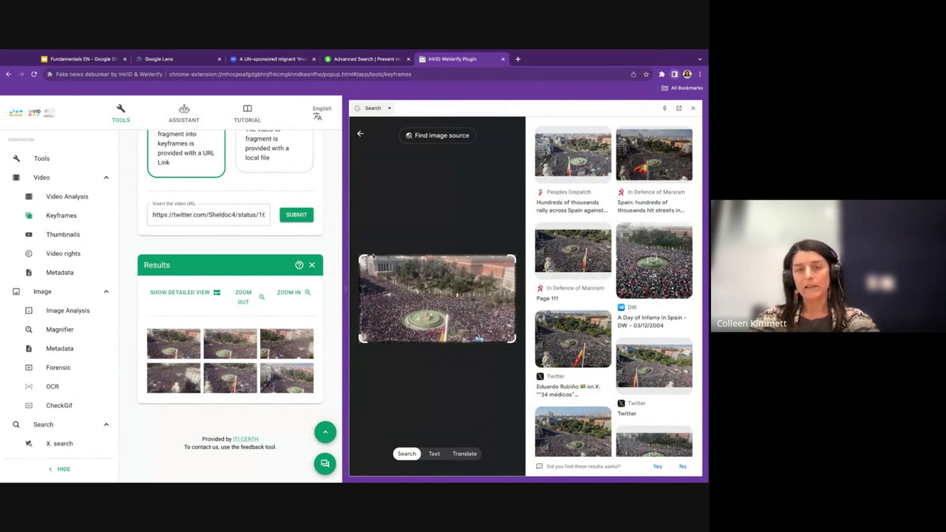
left_click_drag(346, 292, 304, 292)
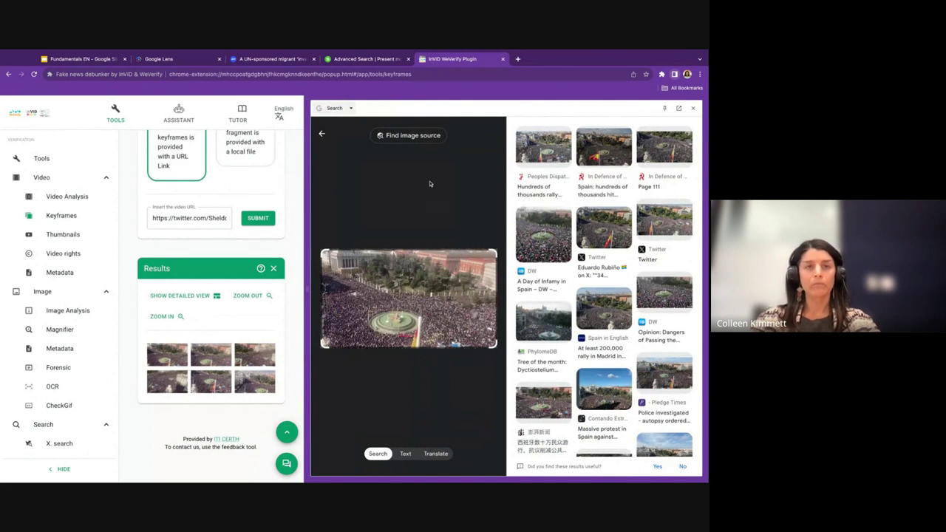
left_click(313, 58)
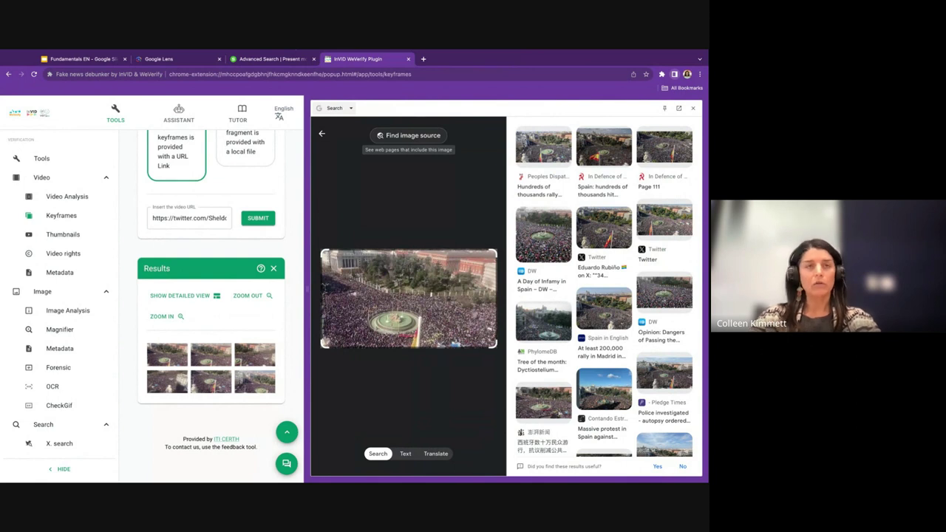
- Open watchframebyframe.com in a new browser tab from the slides to show the frame-by-frame video viewer
left_click(87, 58)
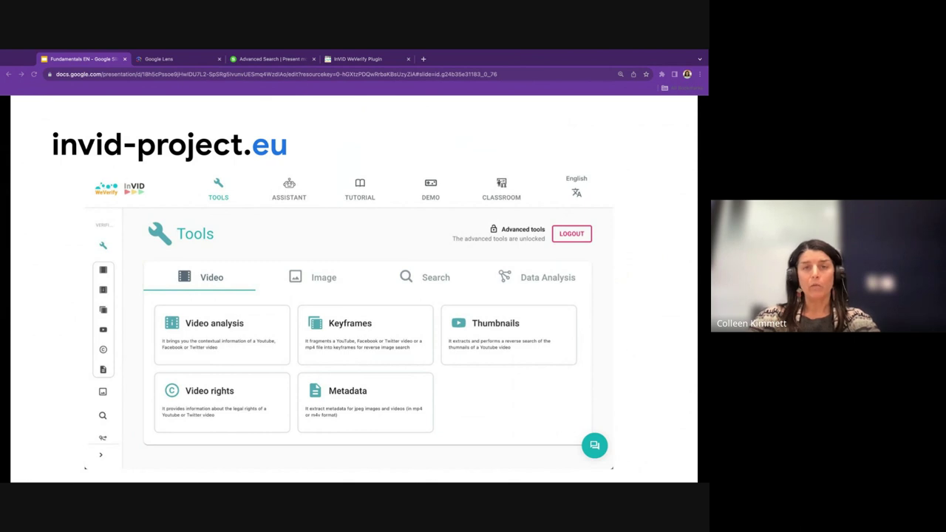
left_click(423, 59)
type("watchframebyframe.com")
key("Return")
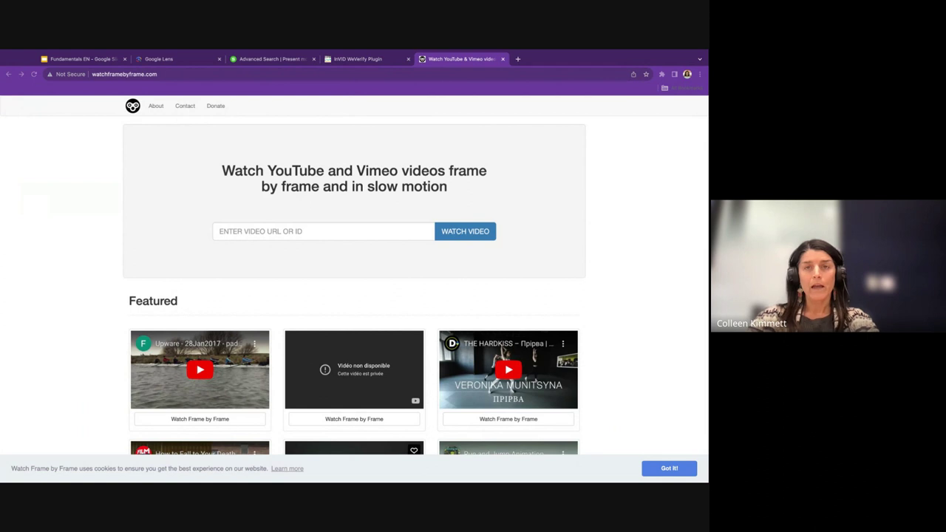
- Load citizenevidence.amnestyusa.org to show the YouTube DataViewer, and close its tab
left_click(362, 75)
type("citizenevidence.amnestyusa.org")
key("Return")
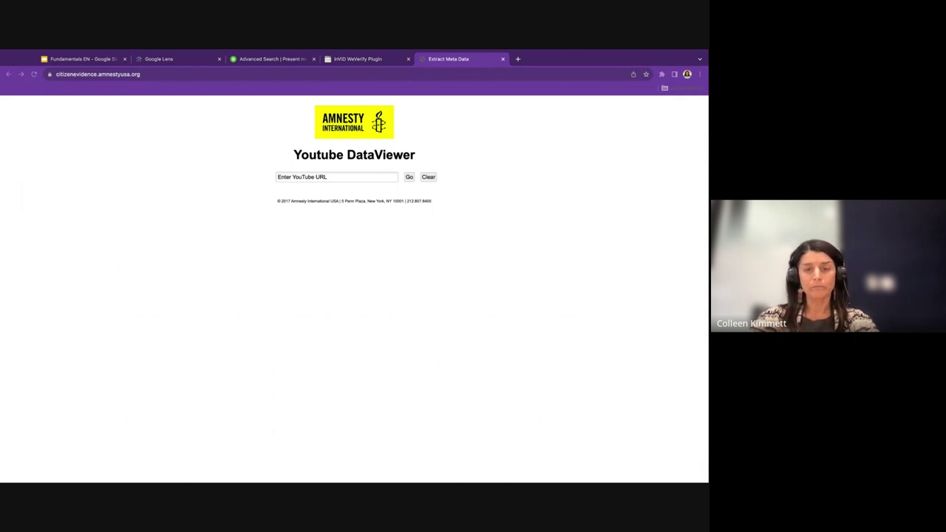
left_click(346, 262)
left_click(503, 60)
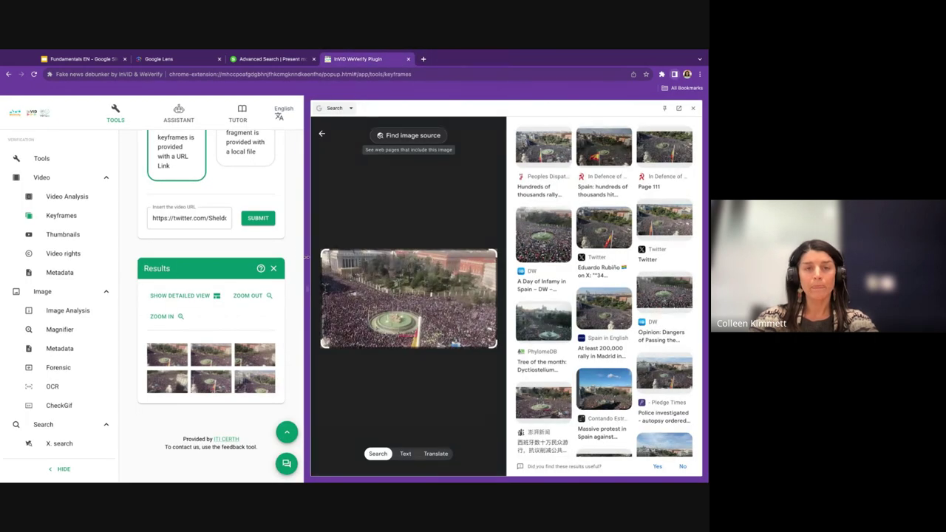
- Narrow the image search results pane beside the InVID keyframes and close it
left_click_drag(309, 294, 529, 293)
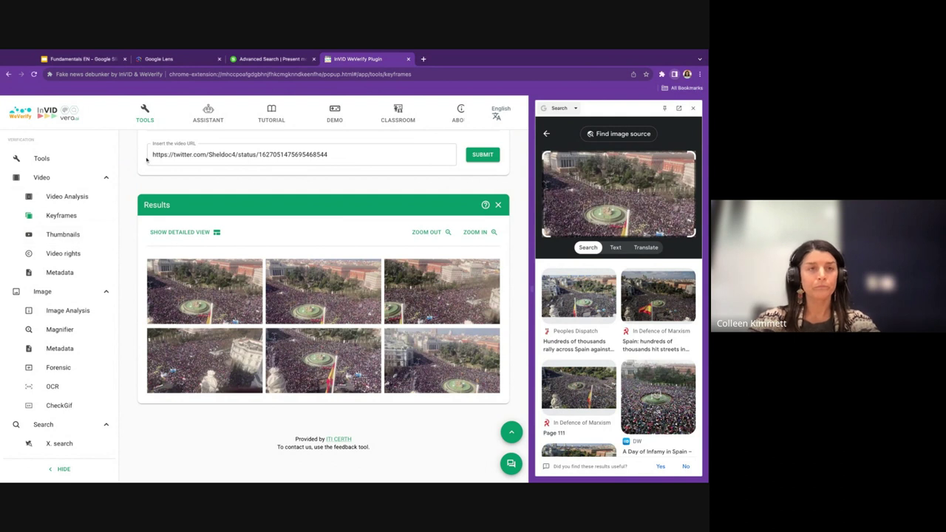
left_click(73, 59)
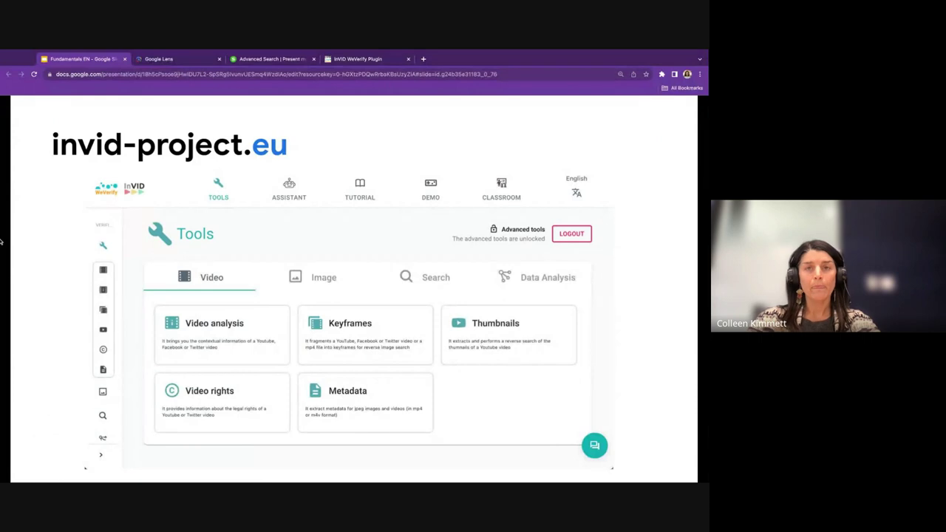
left_click(349, 59)
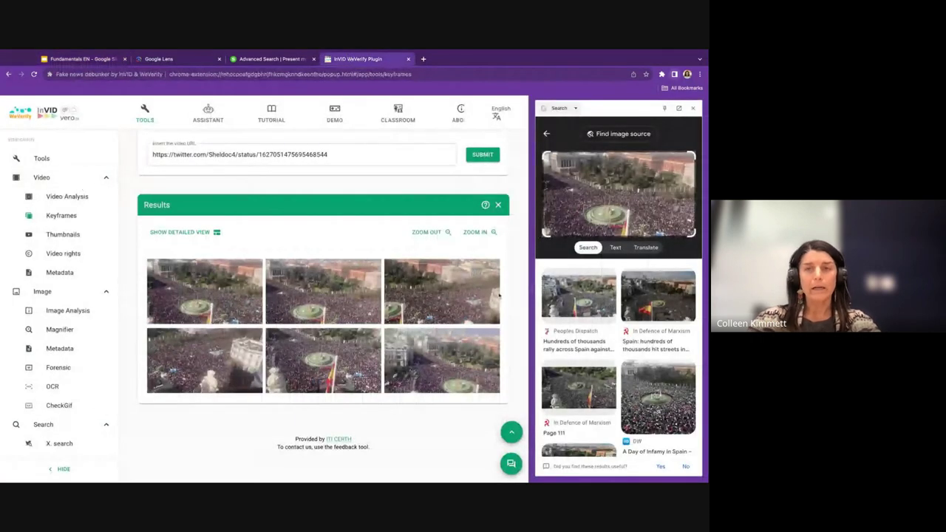
left_click_drag(532, 287, 569, 287)
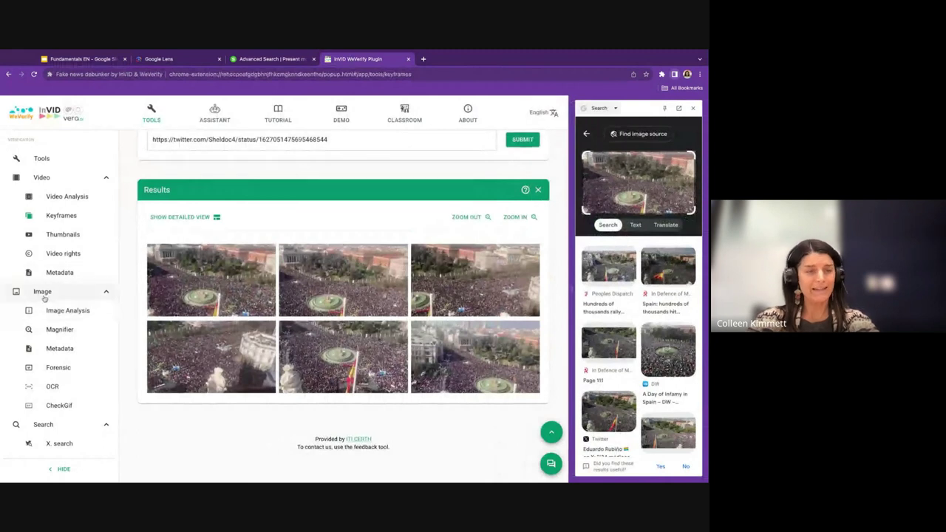
left_click(44, 293)
left_click(43, 293)
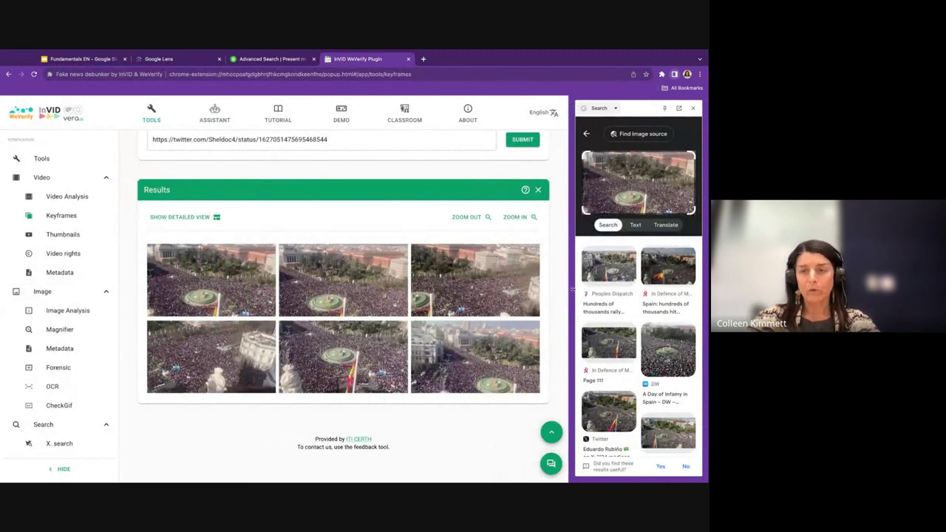
left_click(692, 108)
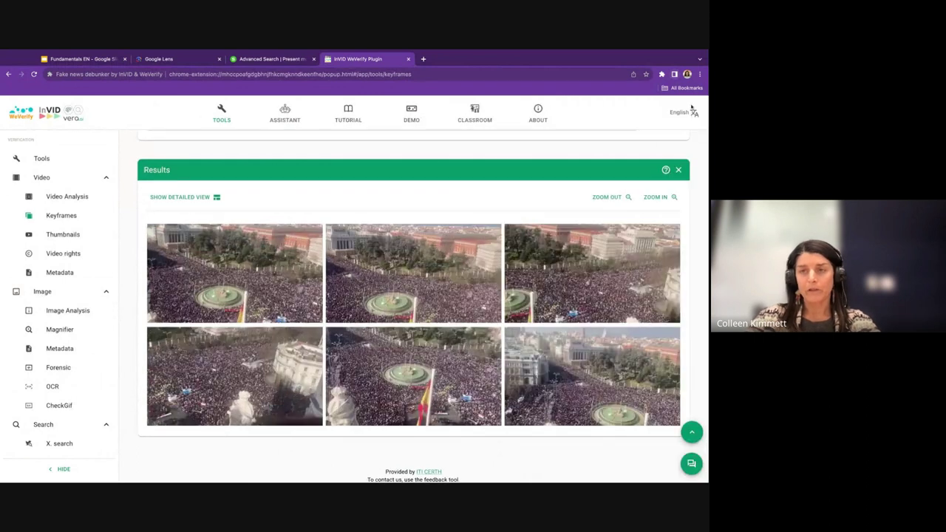
- Open InVID's image Magnifier and inspect the Asiana storefront sign in the guitarist photo
left_click(83, 327)
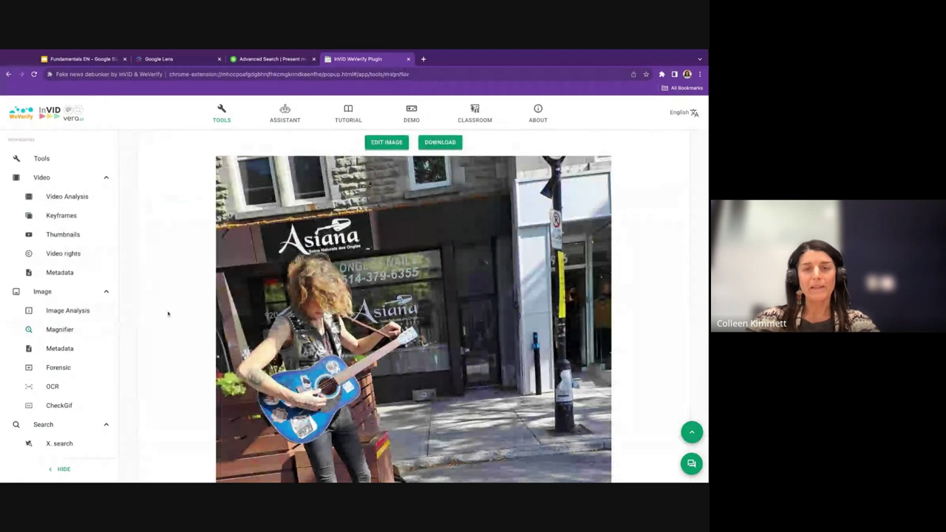
scroll(167, 314, "down", 3)
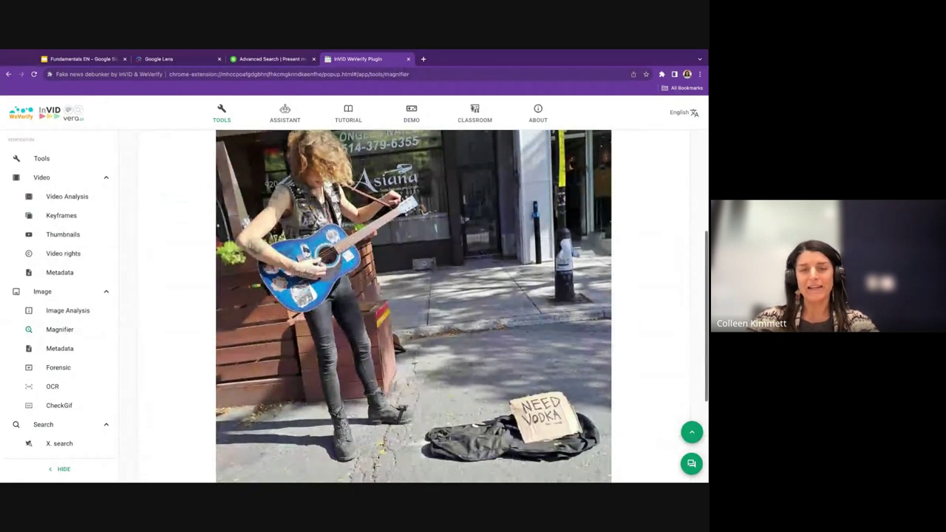
scroll(414, 306, "up", 1)
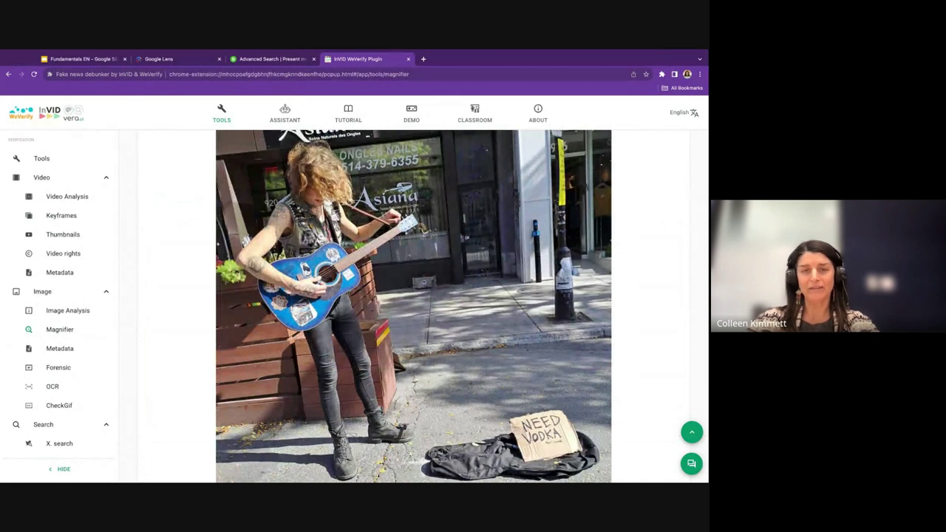
scroll(414, 306, "up", 1)
scroll(414, 305, "up", 1)
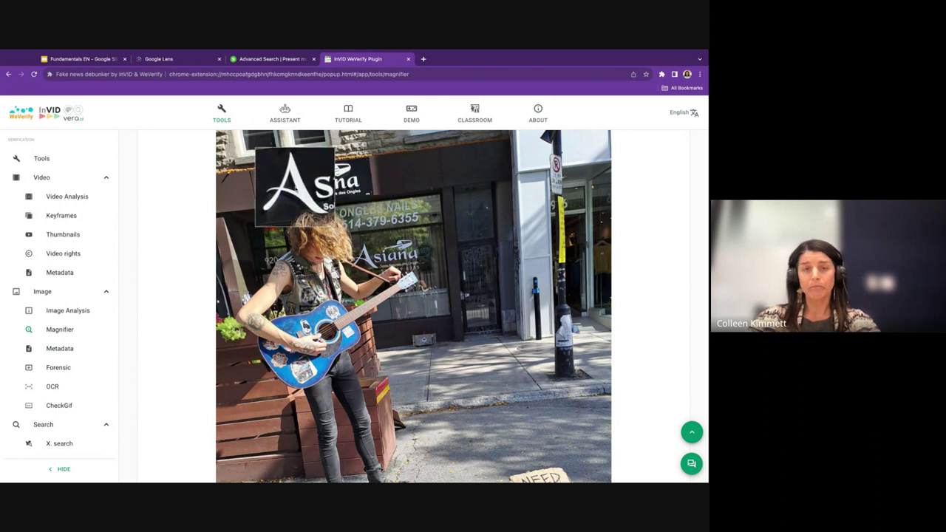
- Search Google in a new tab for "asiana soins naturels", checking the storefront sign in the guitarist photo for the wording
left_click(422, 60)
type("asiana")
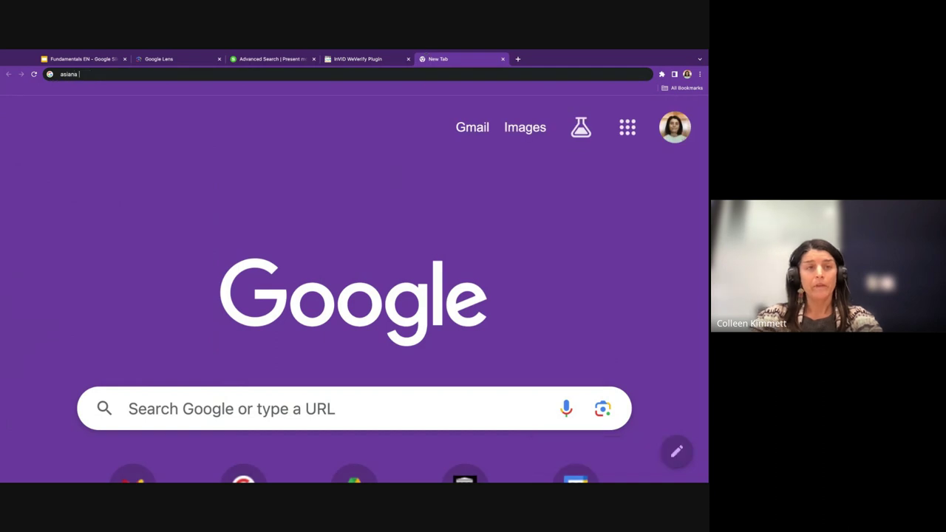
key("ctrl+shift+Tab")
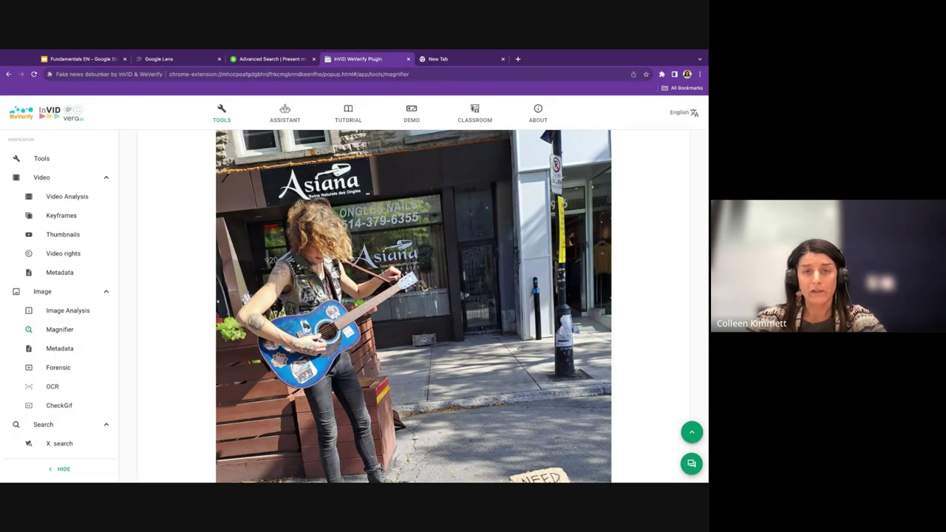
key("ctrl+Tab")
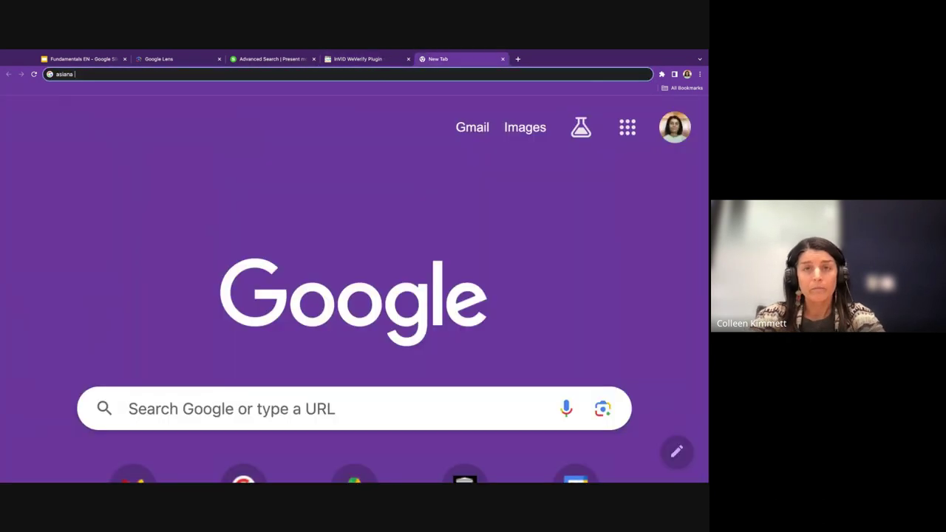
type("soins naturels")
key("Return")
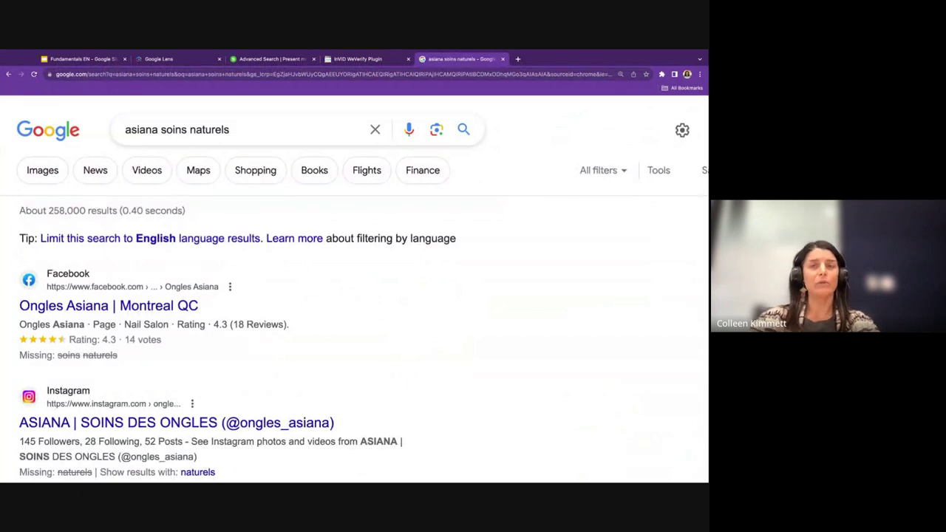
- Recheck the guitarist photo, open the Ongles Asiana Facebook page from the results, dismiss its login prompt and select the salon's address
key("ctrl+shift+Tab")
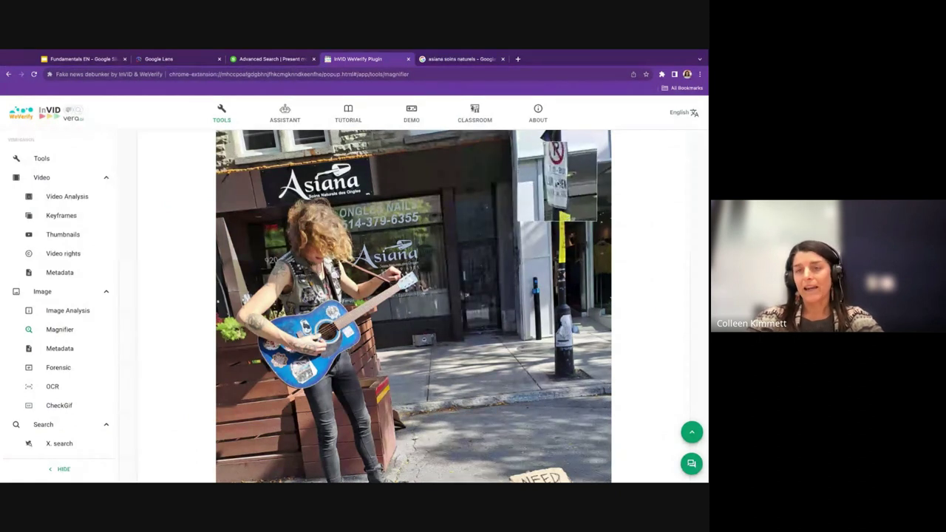
key("ctrl+Tab")
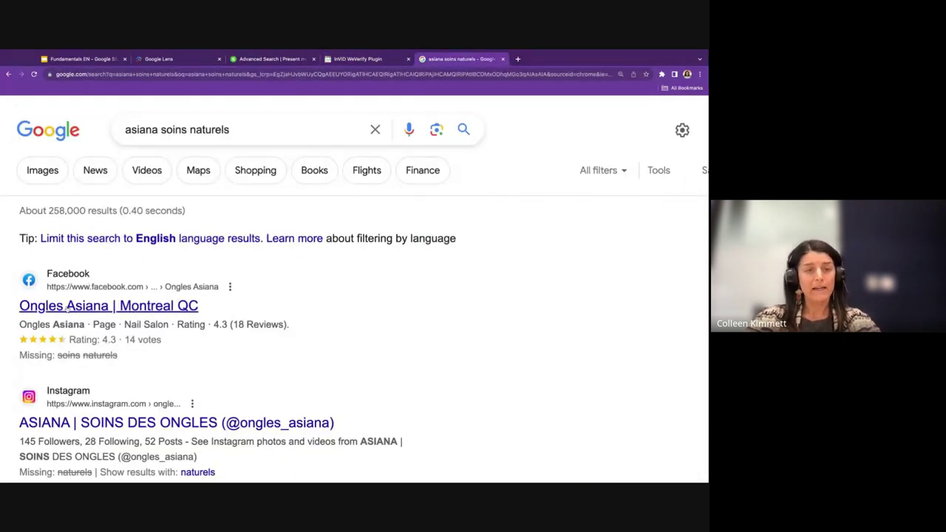
left_click(110, 306)
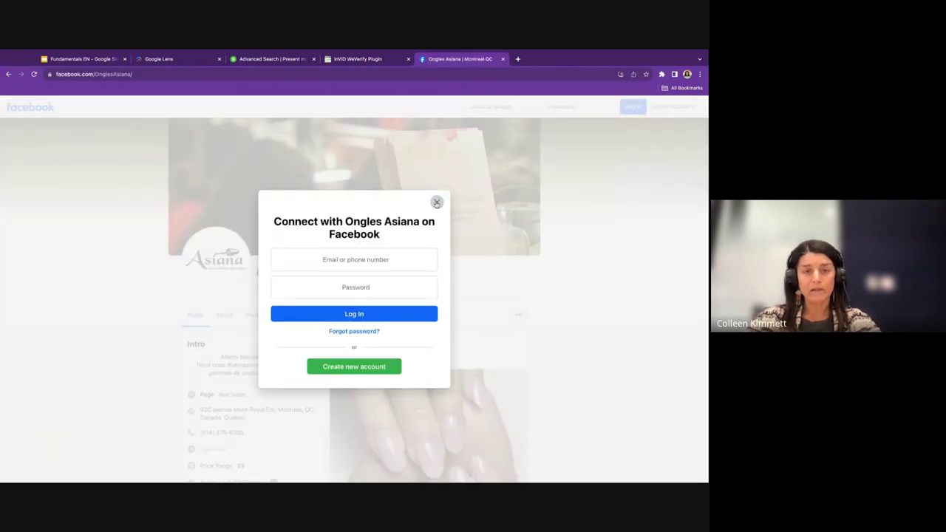
left_click(437, 201)
scroll(172, 381, "down", 1)
left_click_drag(199, 383, 254, 386)
triple_click(254, 386)
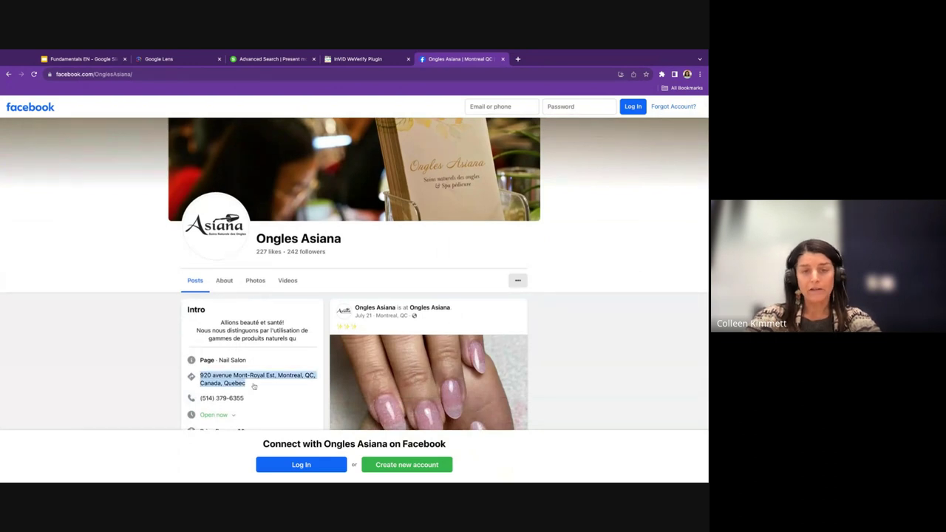
- Open Google Maps in a new browser tab through a Google search for "google maps"
left_click(516, 59)
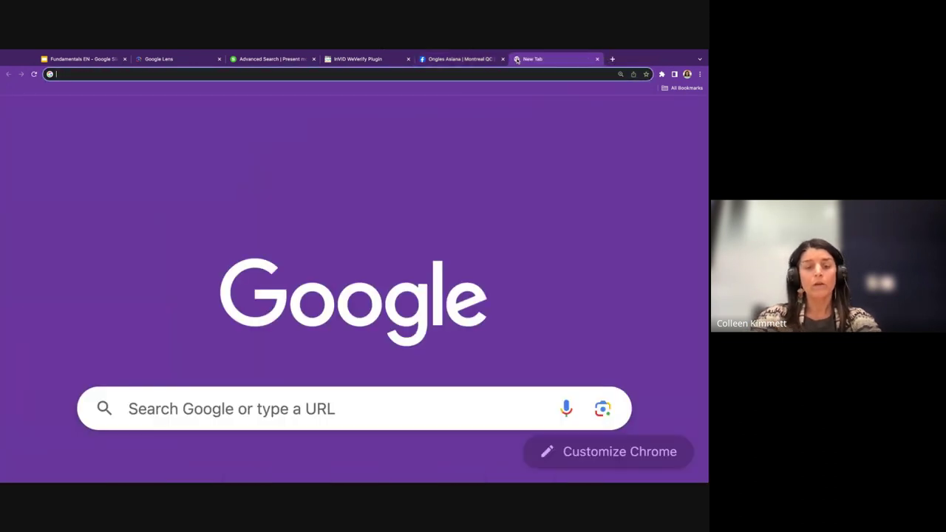
type("google map")
key("Return")
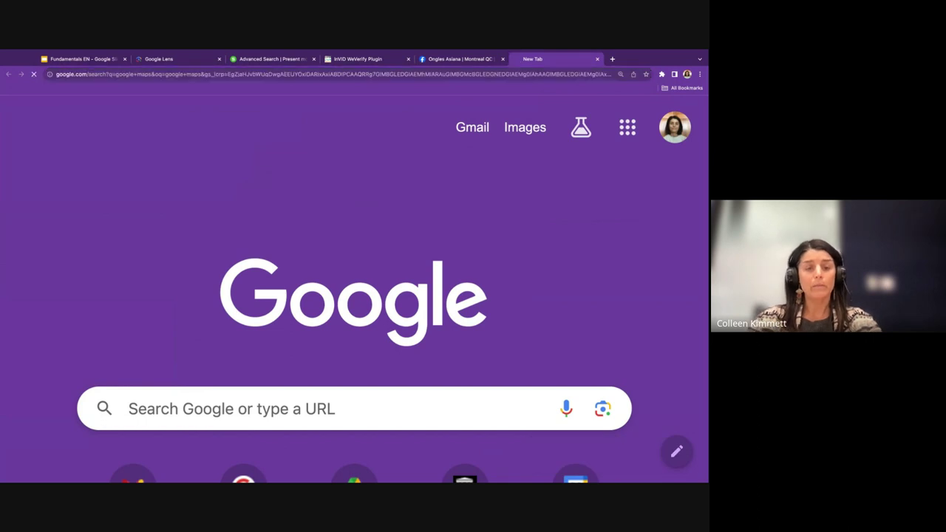
left_click(78, 273)
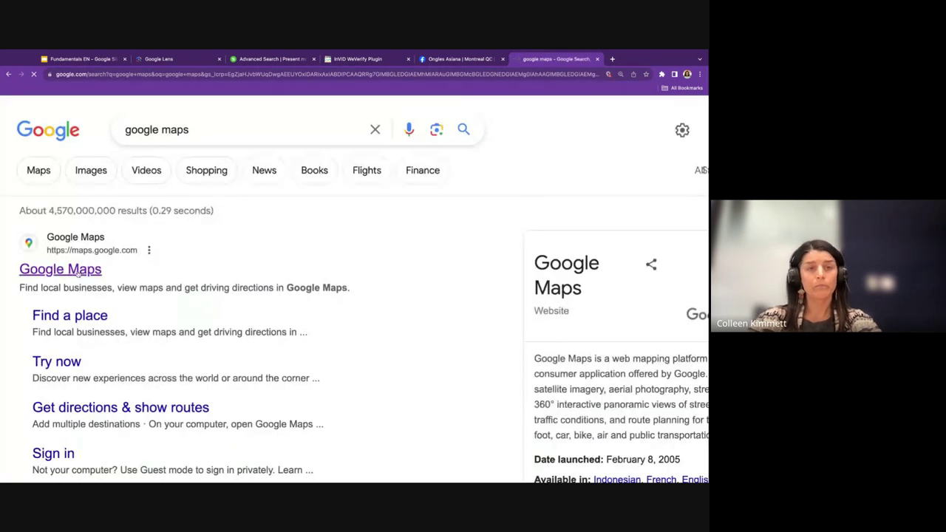
key("ctrl+v")
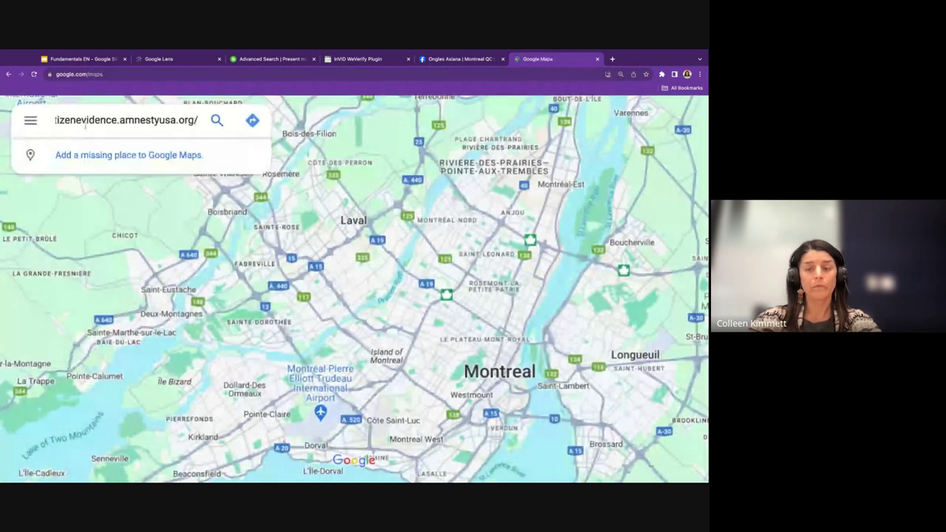
key("ctrl+a")
key("BackSpace")
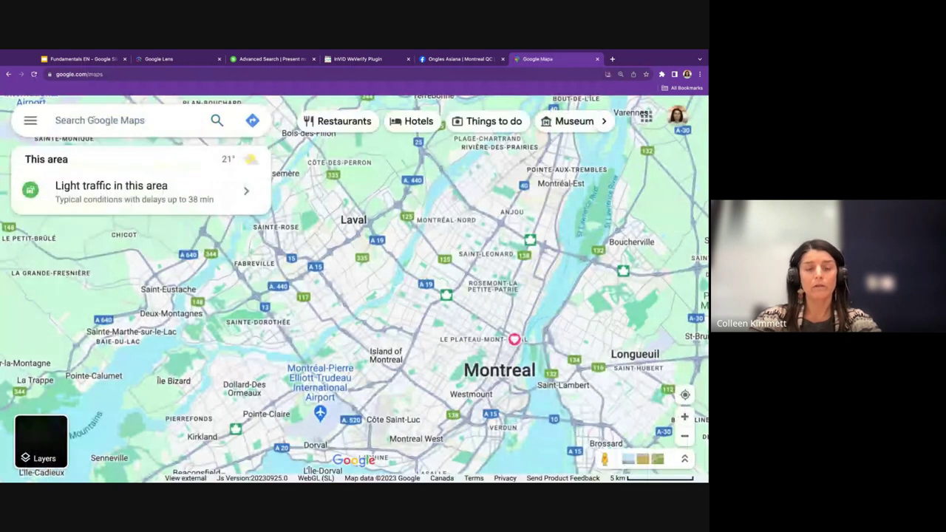
- Search the map for "asiana on" and open the Ongles Asiana nail salon on Mont-Royal Avenue East
type("asiana")
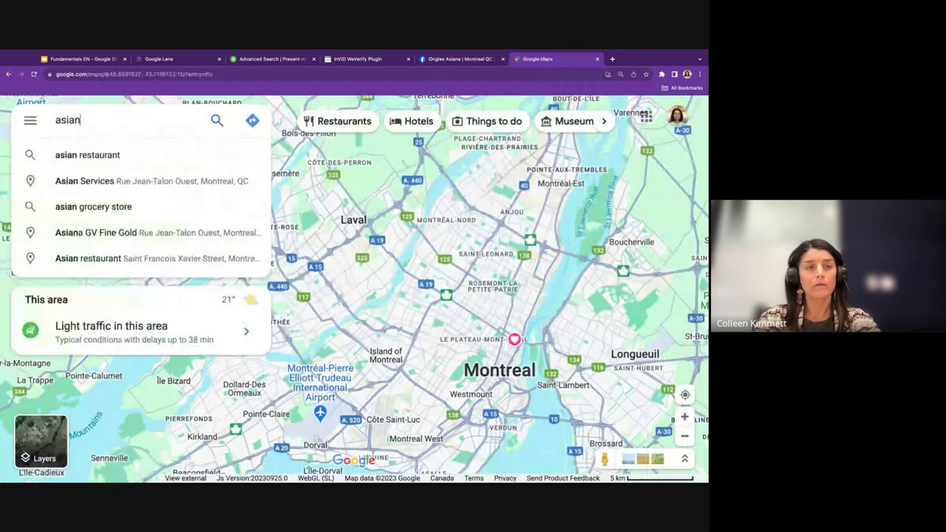
type("on")
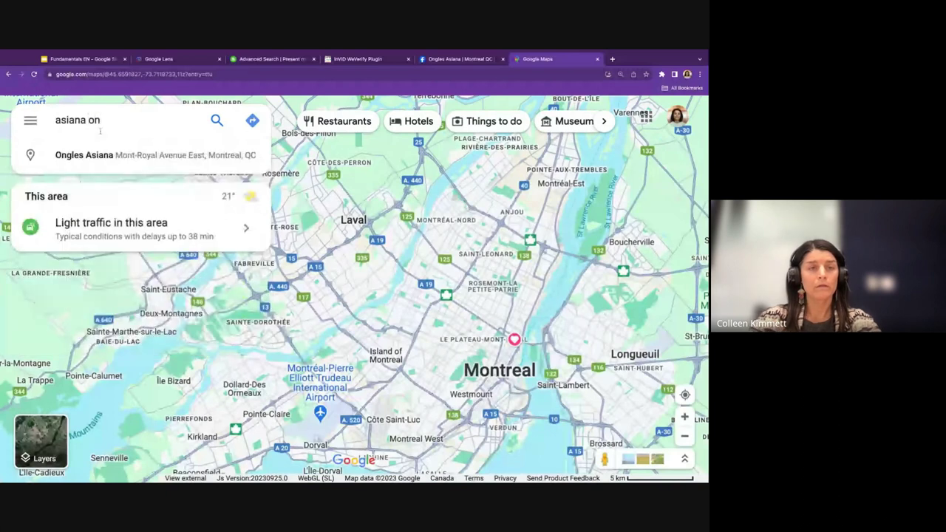
key("Return")
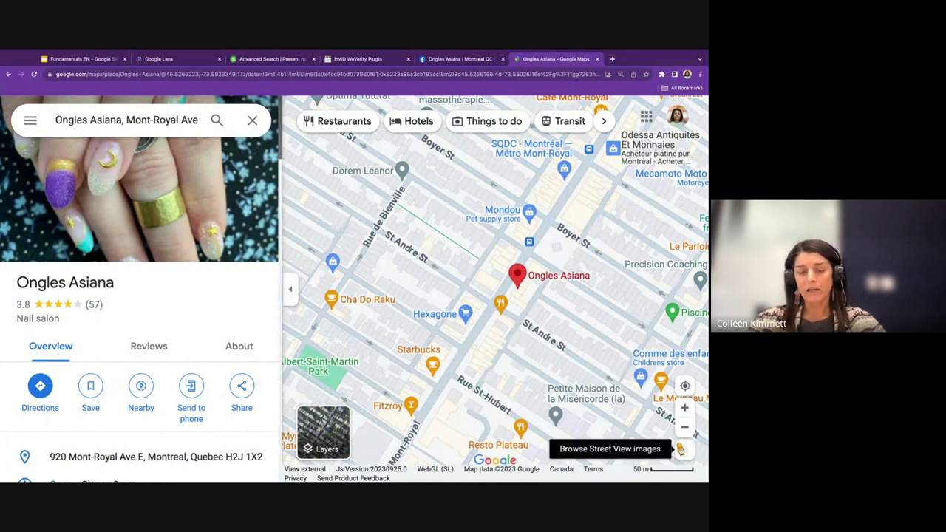
- Enter Street View beside the Ongles Asiana marker and turn the view to face the Asiana storefront
mouse_move(680, 448)
left_mouse_down()
mouse_move(583, 302)
mouse_move(507, 250)
mouse_move(513, 275)
left_mouse_up()
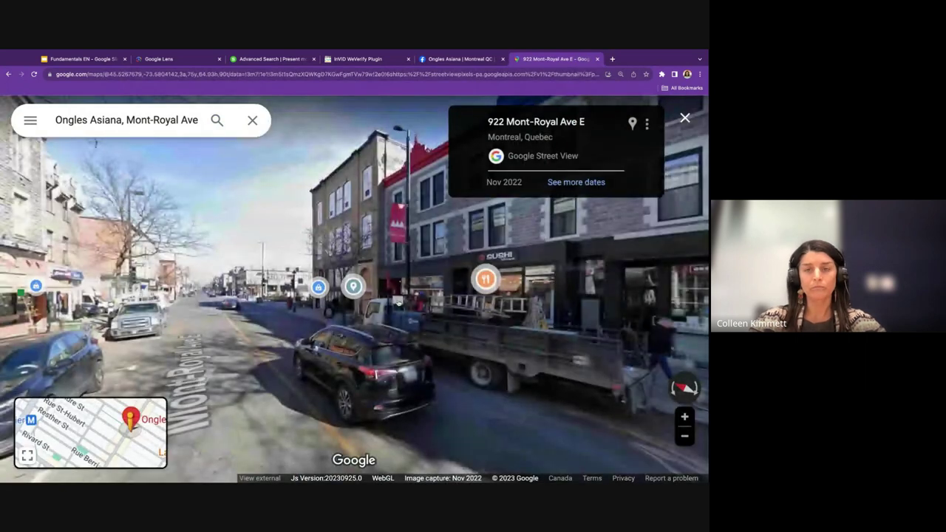
left_click(475, 374)
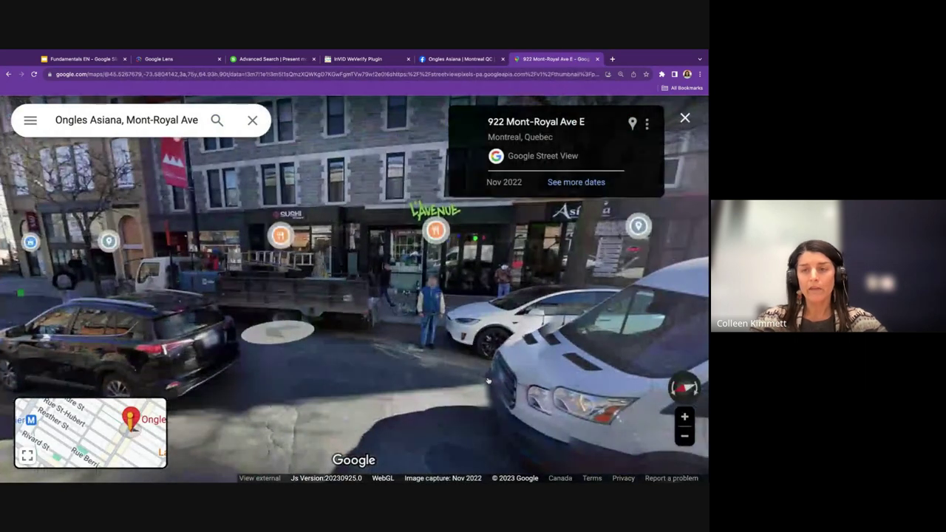
left_click(378, 344)
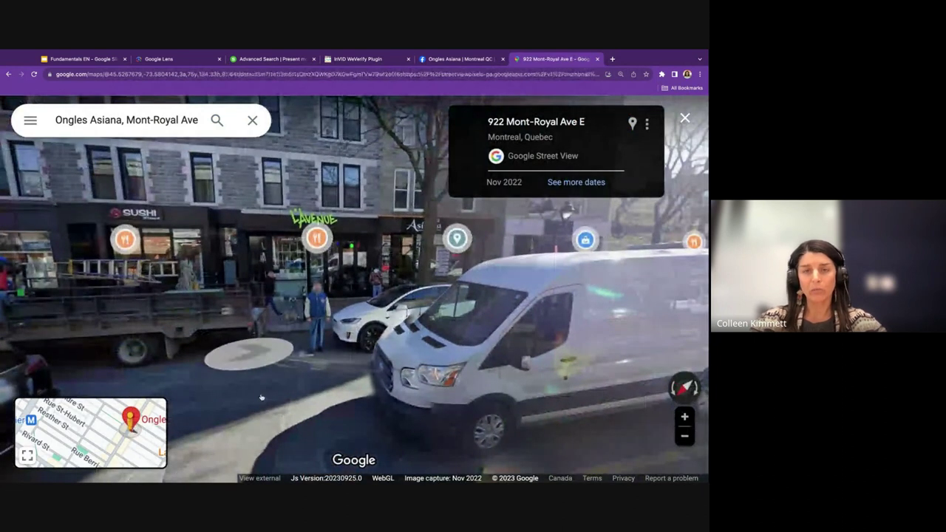
- Compare the guitarist photo in InVID with the Street View storefront, closing the Facebook and Street View tabs, and return to the Fundamentals slides
left_click(502, 58)
key("ctrl+shift+Tab")
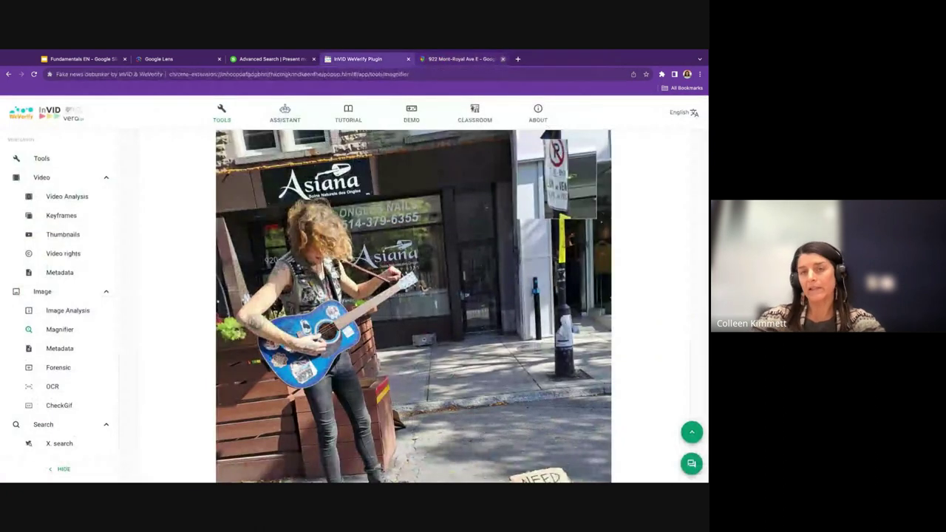
scroll(476, 275, "down", 2)
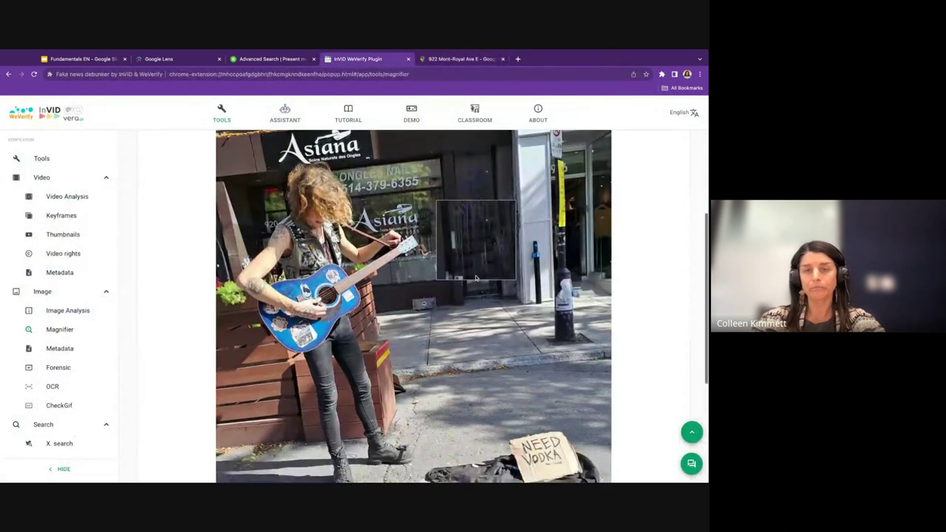
key("ctrl+Tab")
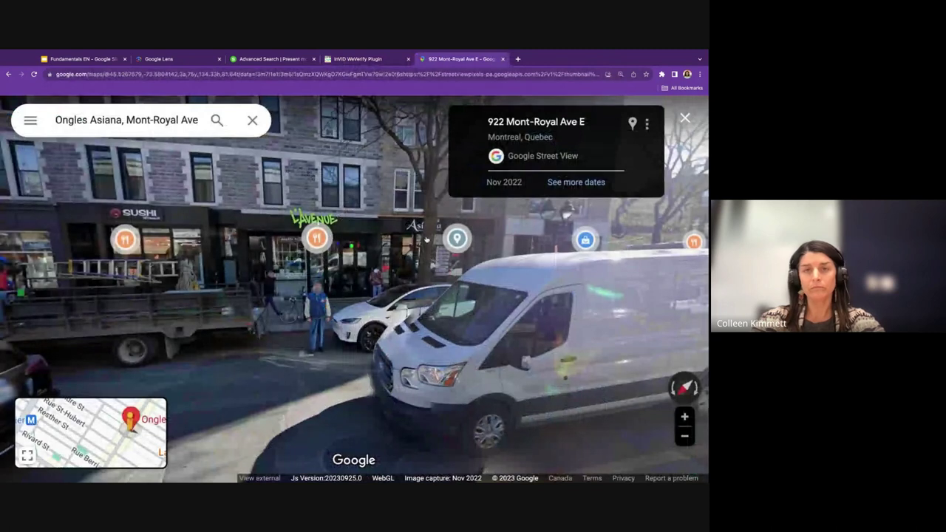
mouse_move(457, 238)
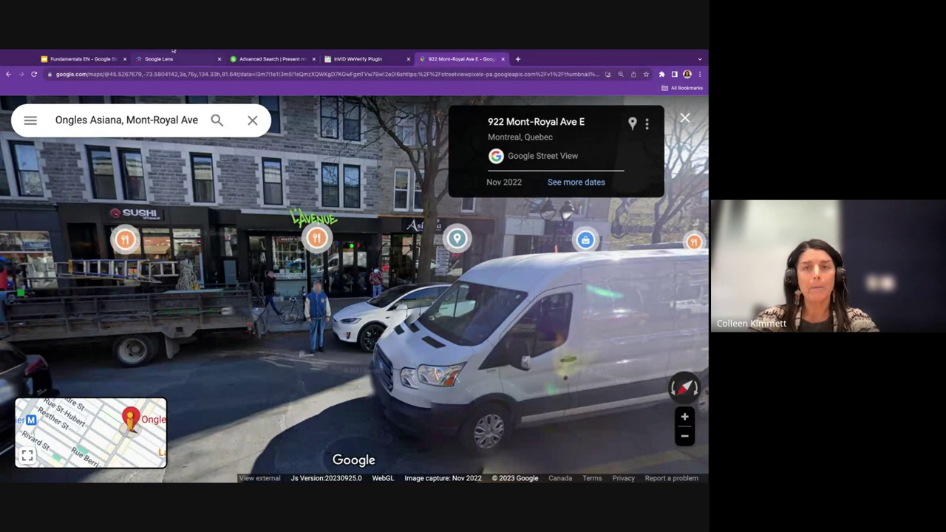
left_click(502, 59)
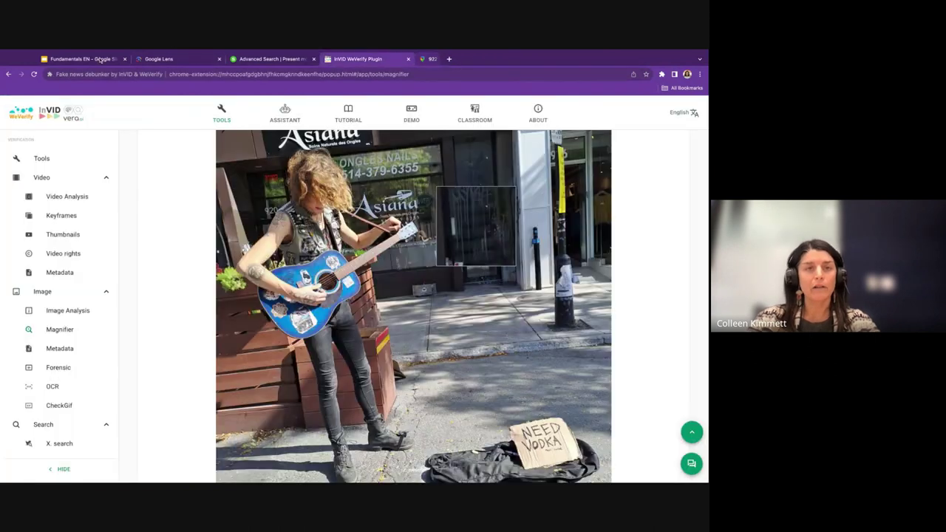
left_click(101, 60)
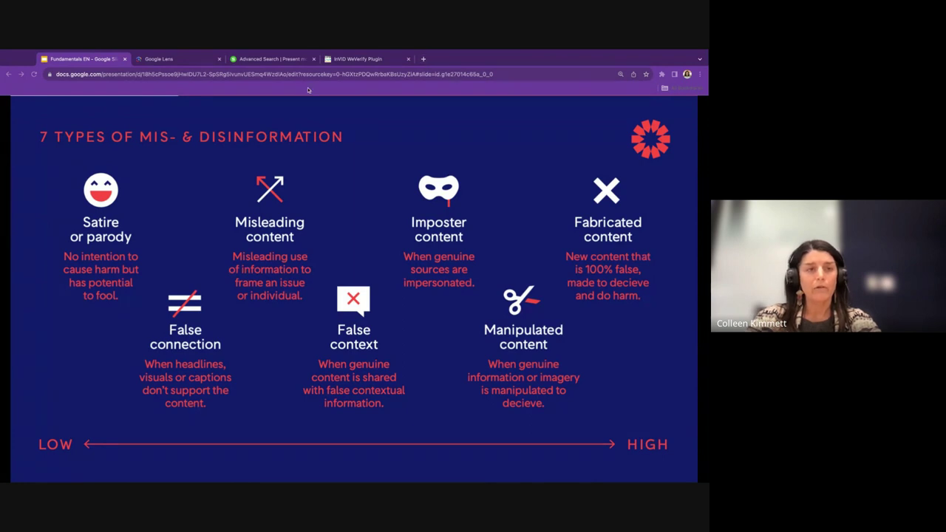
- Search Google in a new tab for "first draft verification challenge" and open First Draft's Online Verification Challenge
left_click(423, 58)
type("first draft verification challenge")
key("Return")
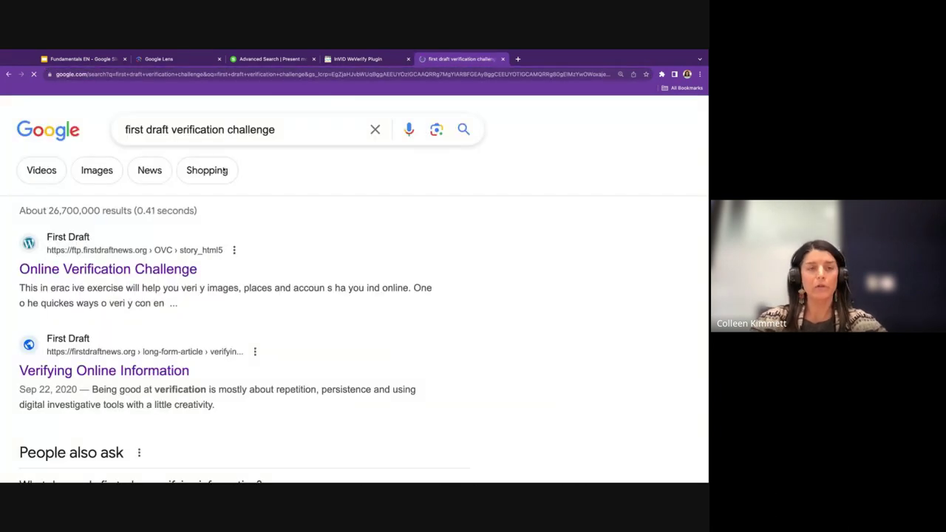
left_click(90, 270)
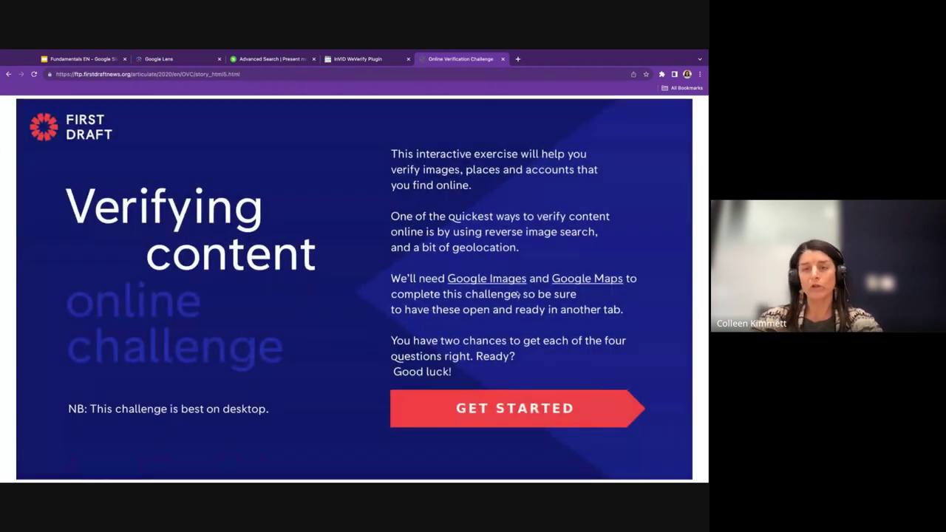
- Select the Online Verification Challenge page's web address for sharing, and close its tab
left_click(244, 74)
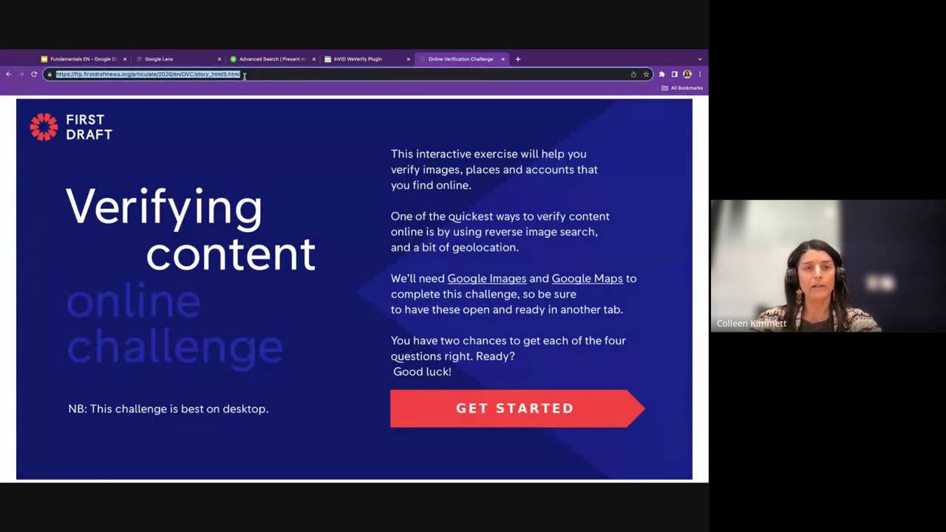
key("alt+Tab")
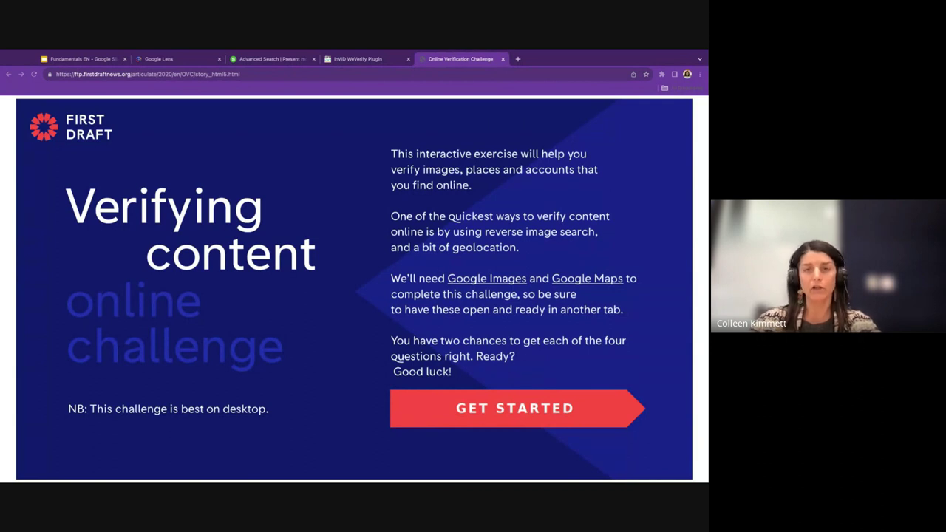
key("alt+Tab")
left_click(503, 59)
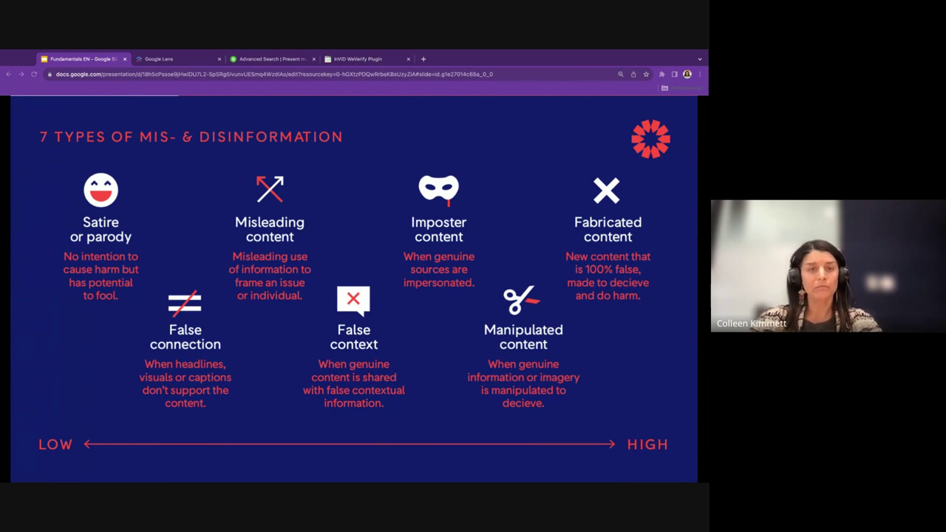
- Advance to the "Specialized search tools" slide, and tidy the tabs by closing Google Lens and moving InVID WeVerify ahead of Advanced Search
key("Right")
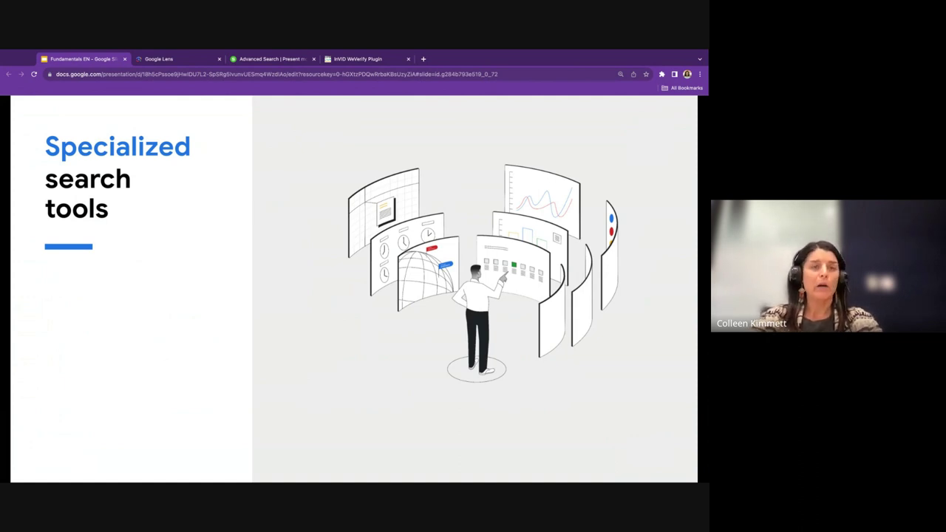
left_click(218, 59)
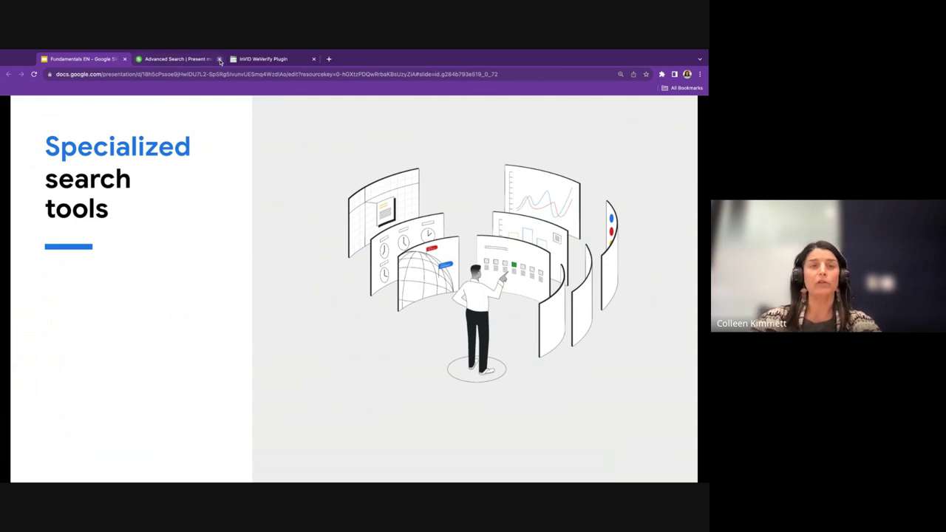
left_click_drag(250, 59, 190, 59)
left_click(81, 59)
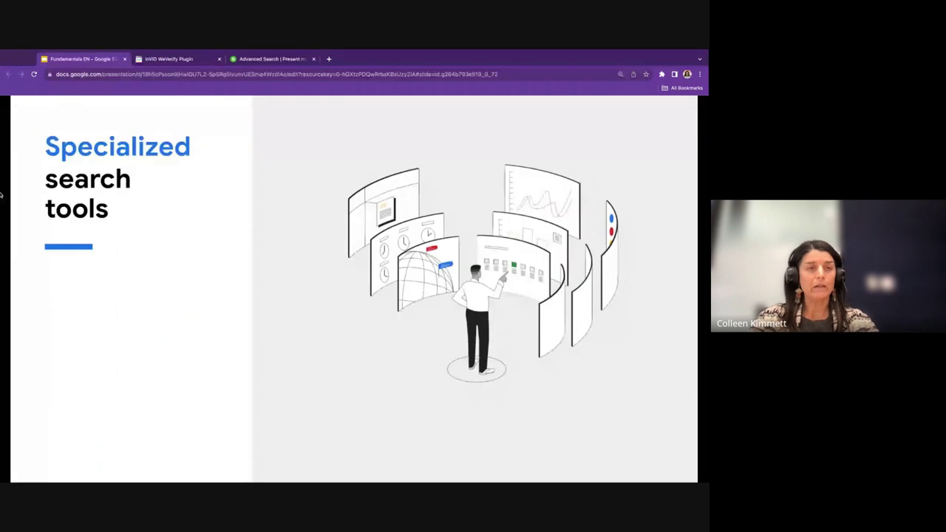
- Advance to the archive.org slide, and open archive.org in a new tab
key("Right")
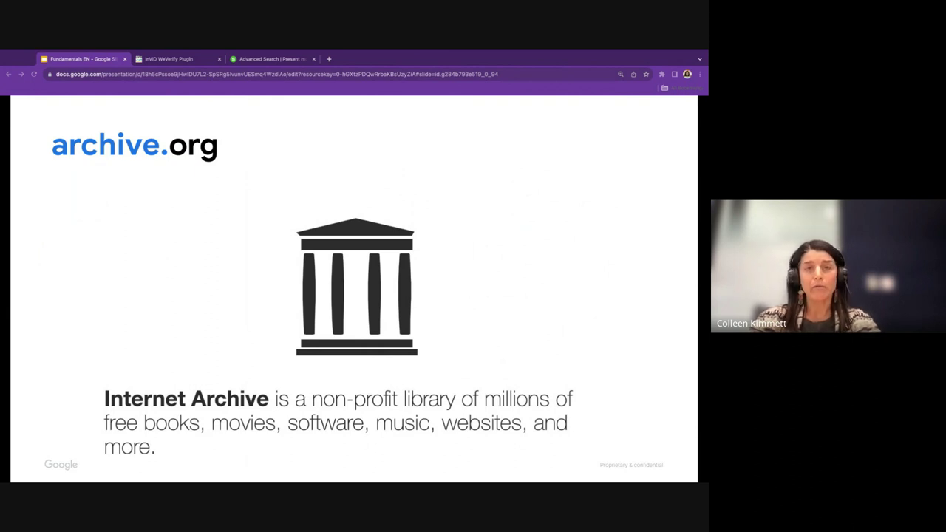
left_click(329, 59)
type("archive.org")
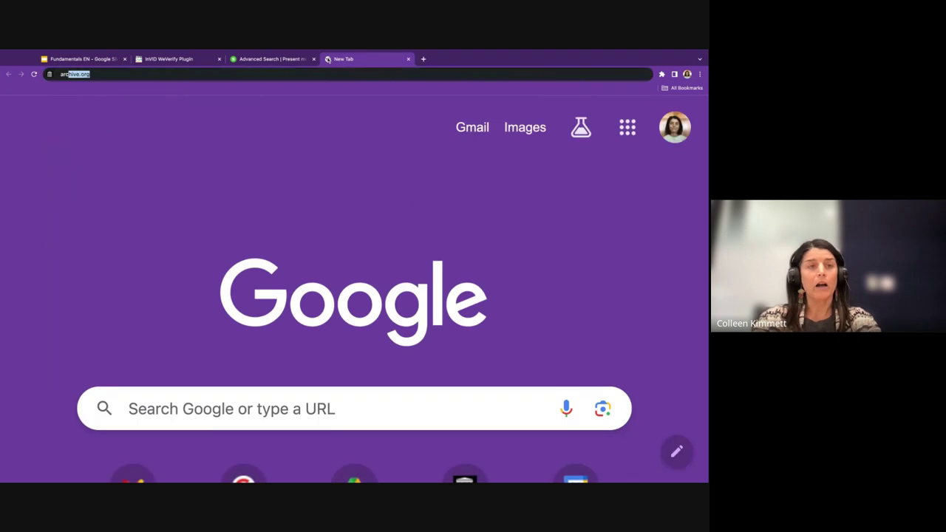
key("Return")
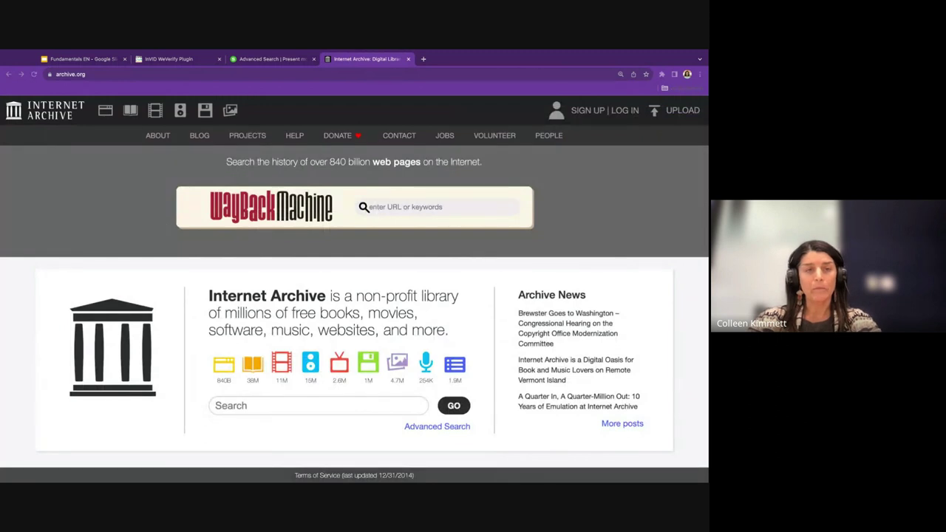
left_click(606, 218)
left_click(426, 208)
type("https://cjf-fjc.ca/")
key("Return")
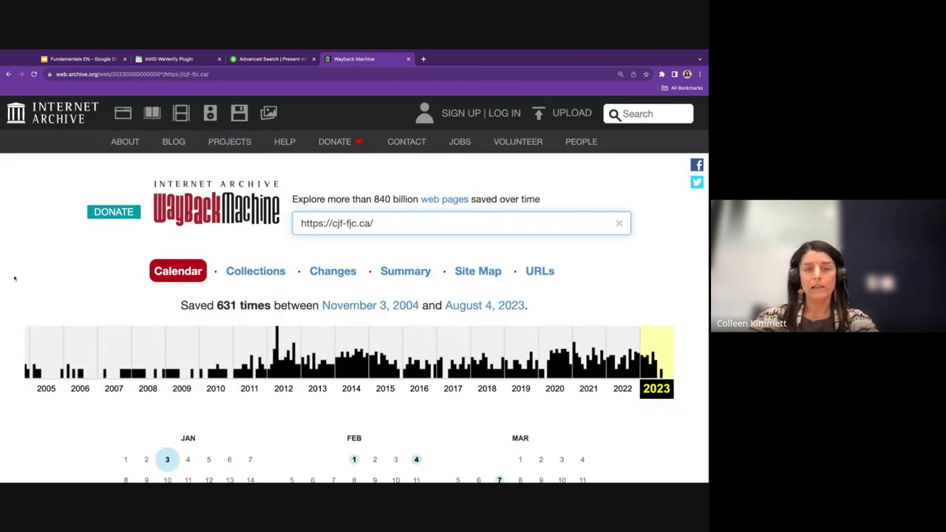
scroll(14, 278, "down", 2)
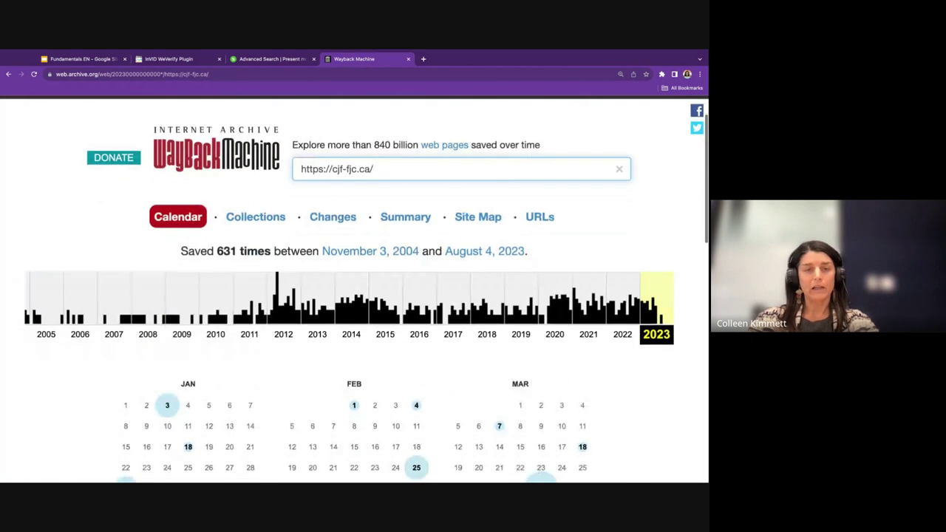
scroll(26, 351, "down", 2)
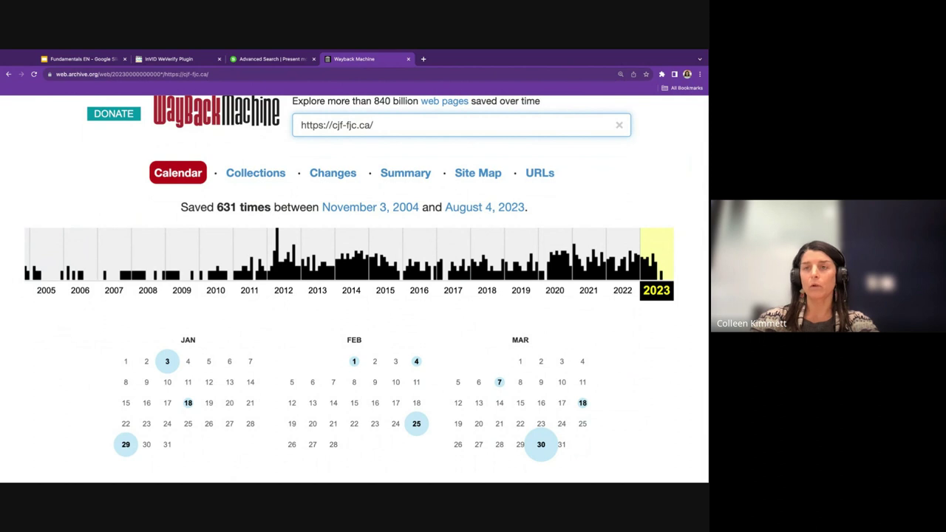
- Show the 2006 captures, open the February 1, 2006 snapshot, and look over the archived Canadian Journalism Foundation homepage
left_click(78, 264)
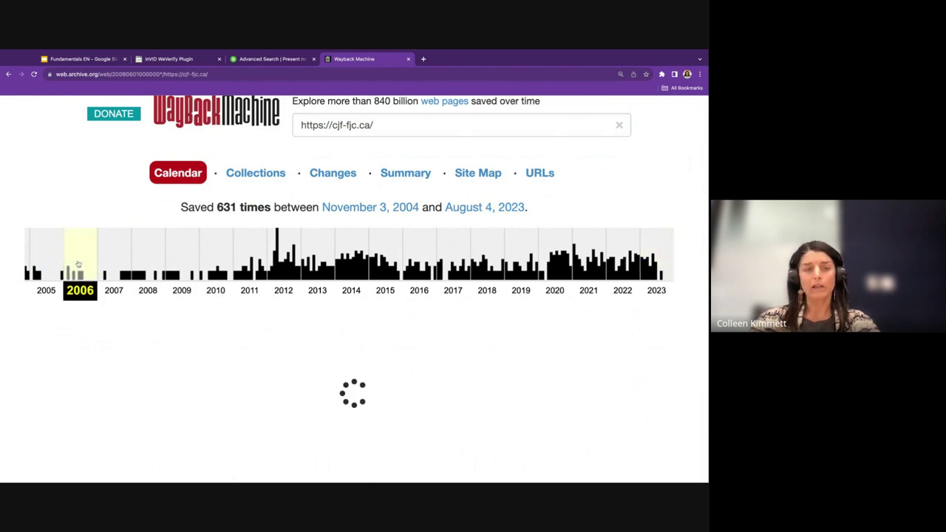
scroll(41, 361, "down", 2)
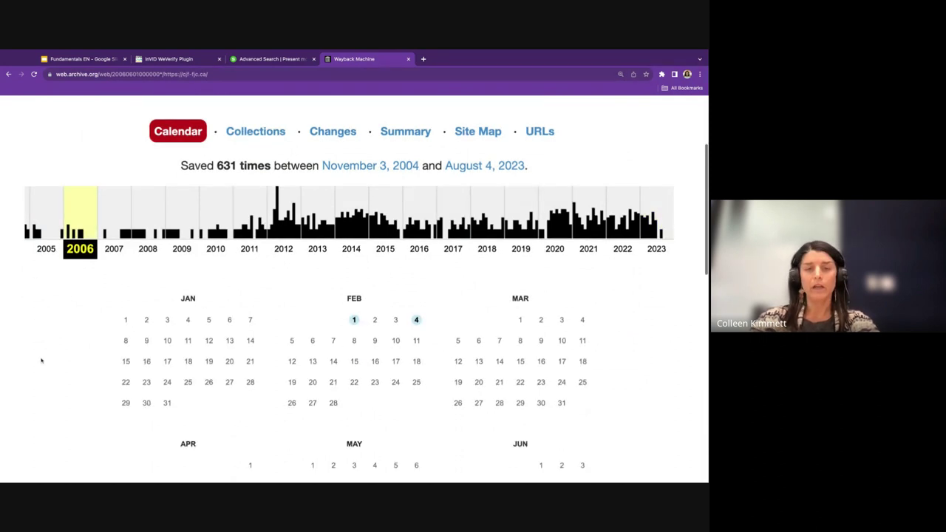
mouse_move(354, 275)
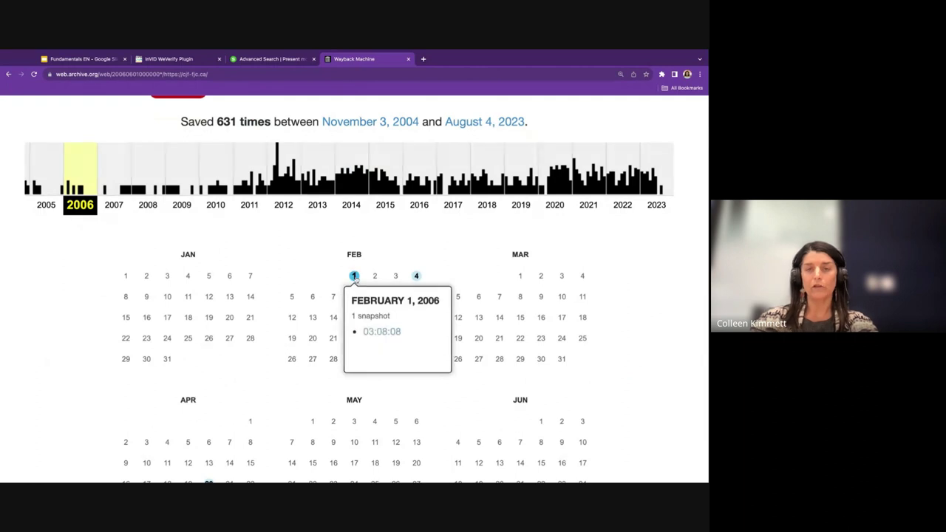
left_click(378, 332)
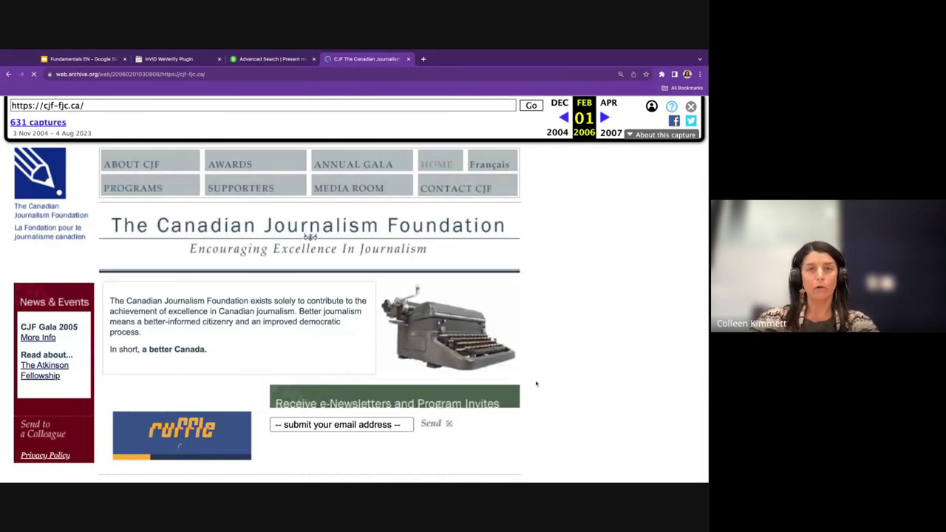
scroll(537, 383, "down", 1)
scroll(537, 383, "down", 2)
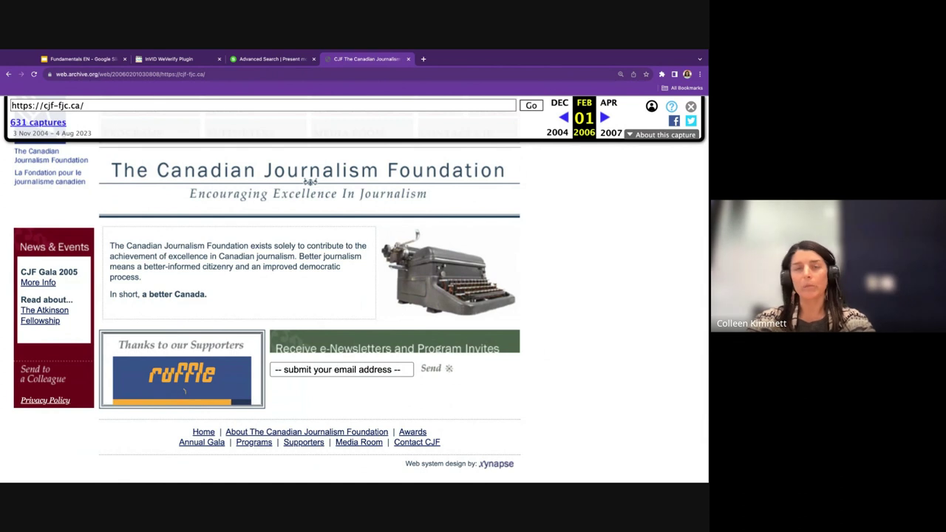
scroll(355, 296, "up", 2)
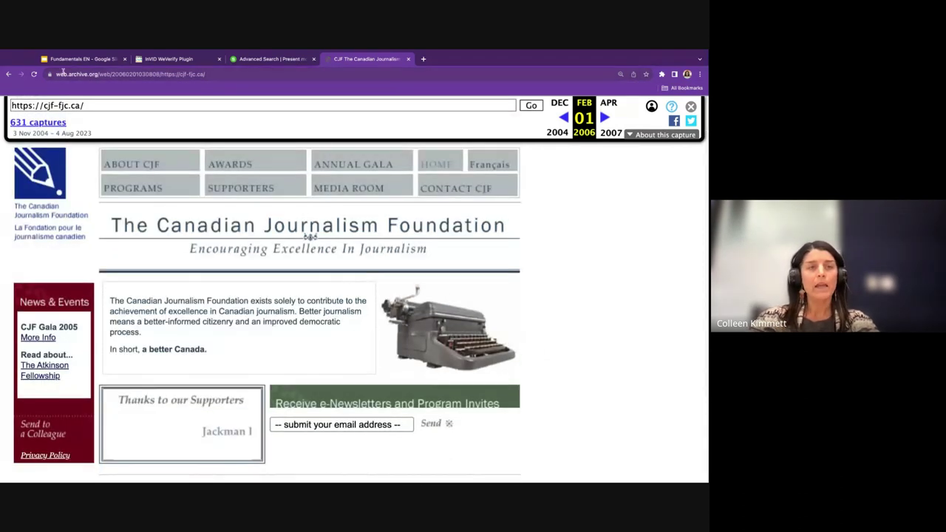
- Return to the capture calendar, enlarge the page, and replace the lookup address with twitter.com/, the presenter's handle and /status
left_click(9, 74)
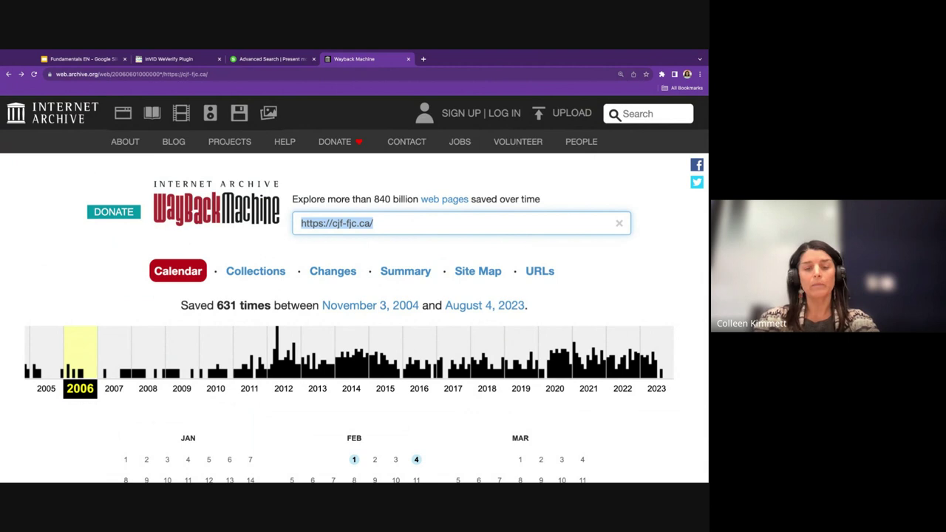
type("twitter.com/colle")
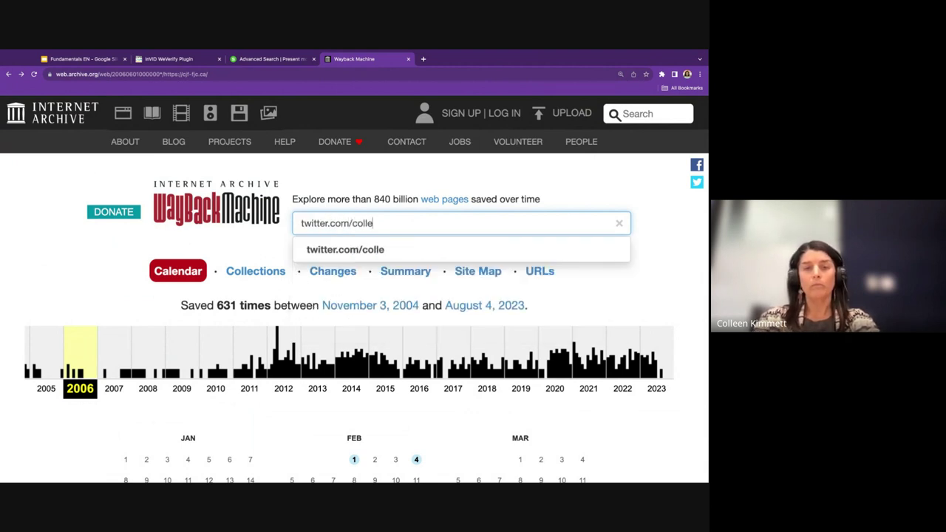
type("enkimmett/")
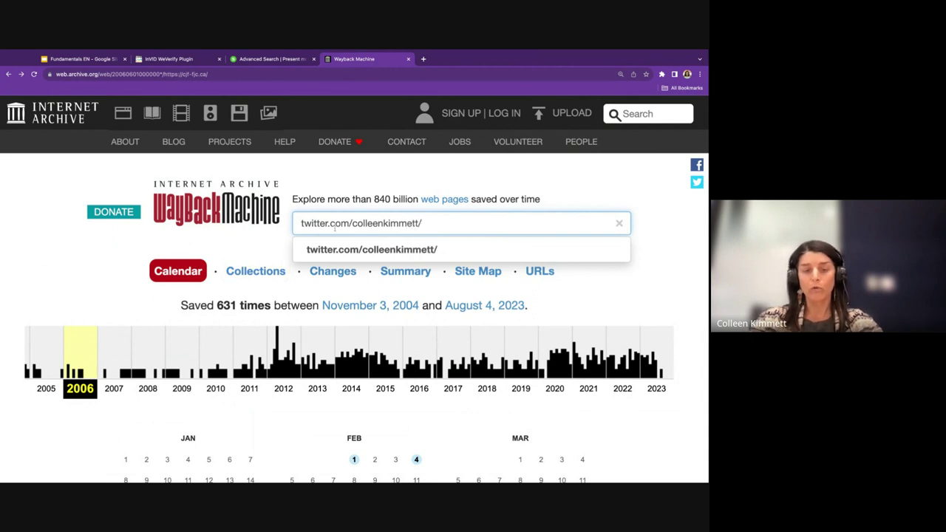
key("ctrl+plus")
key("ctrl+plus")
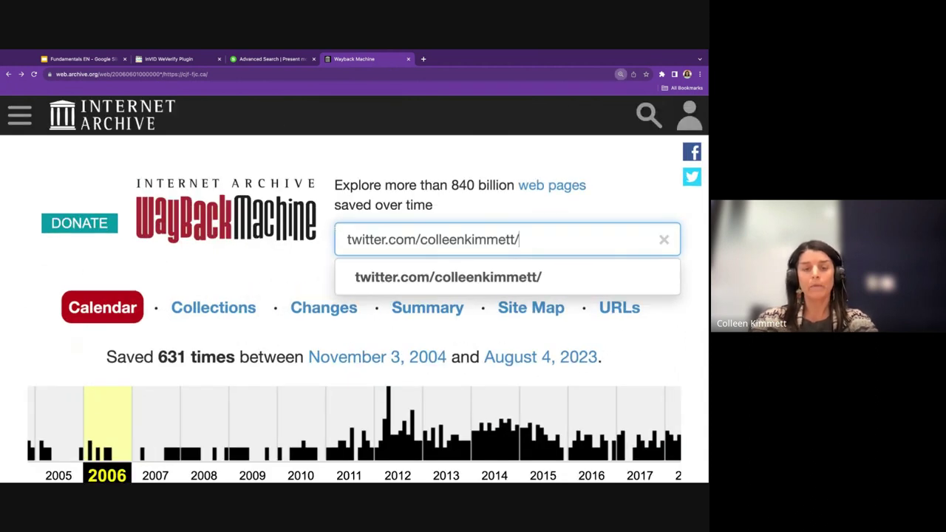
type("status")
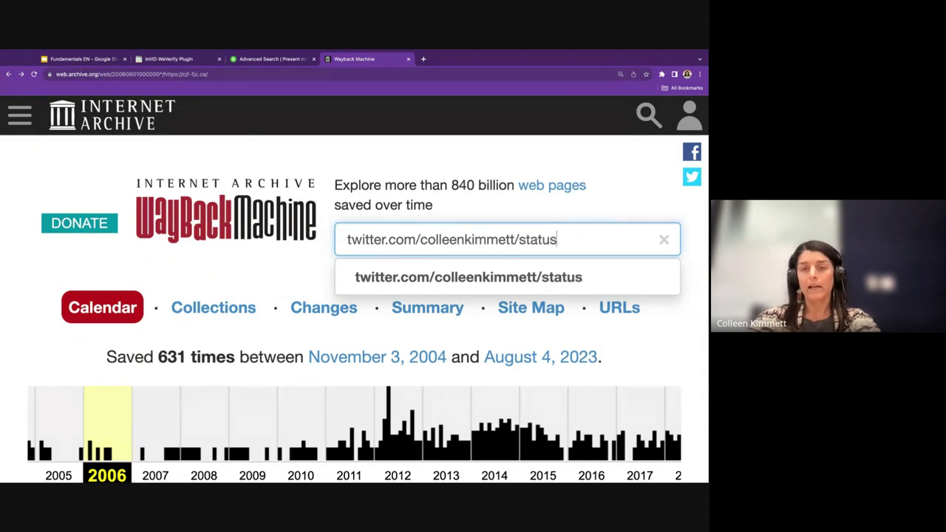
left_click(348, 240)
type("www.")
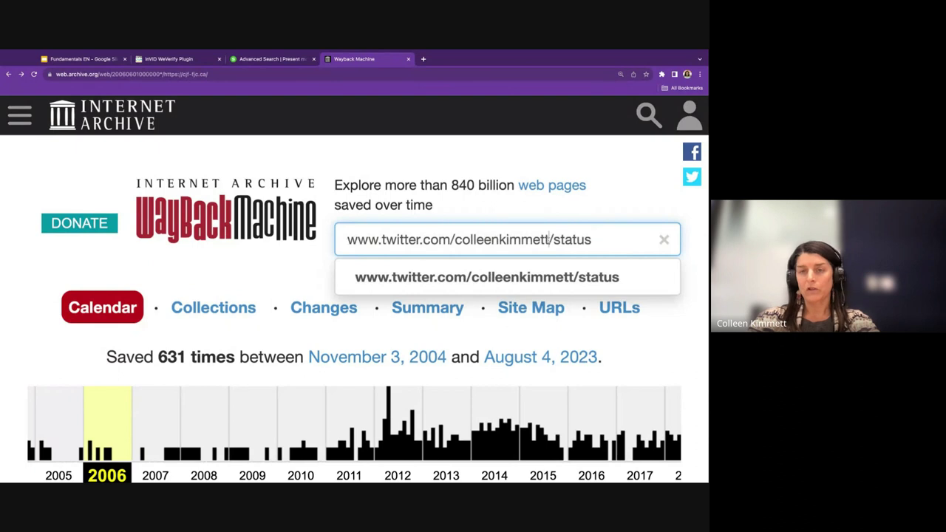
left_click_drag(549, 240, 454, 239)
left_click(592, 239)
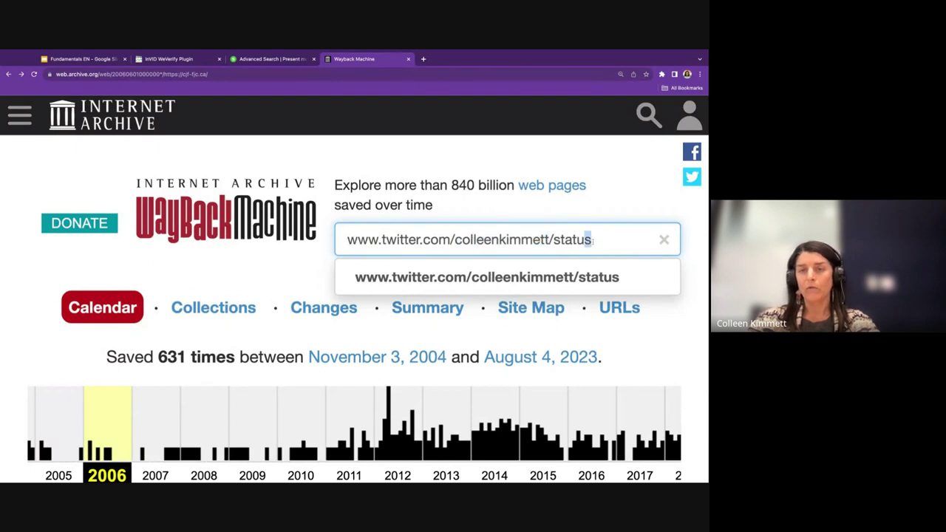
key("shift+Left")
key("shift+Left")
key("shift+Left")
key("shift+Left")
key("shift+Left")
key("shift+Left")
key("shift+Left")
left_click(602, 238)
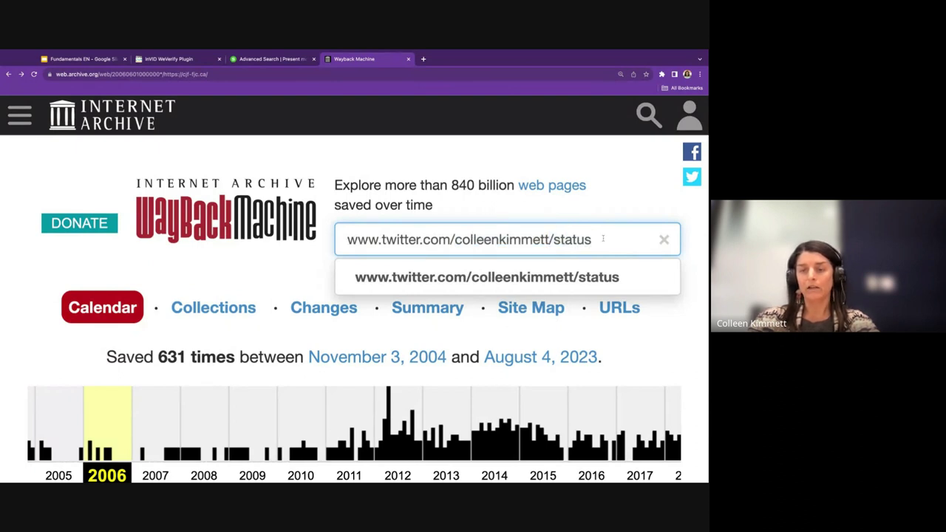
key("Return")
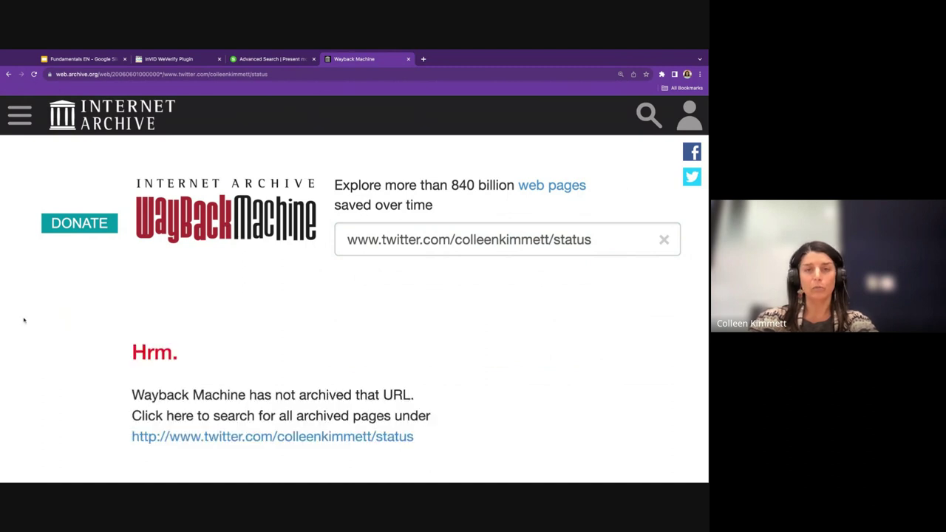
- List all archived pages under the Twitter status address, and open the tweet captured on Nov 5, 2019
scroll(21, 351, "down", 1)
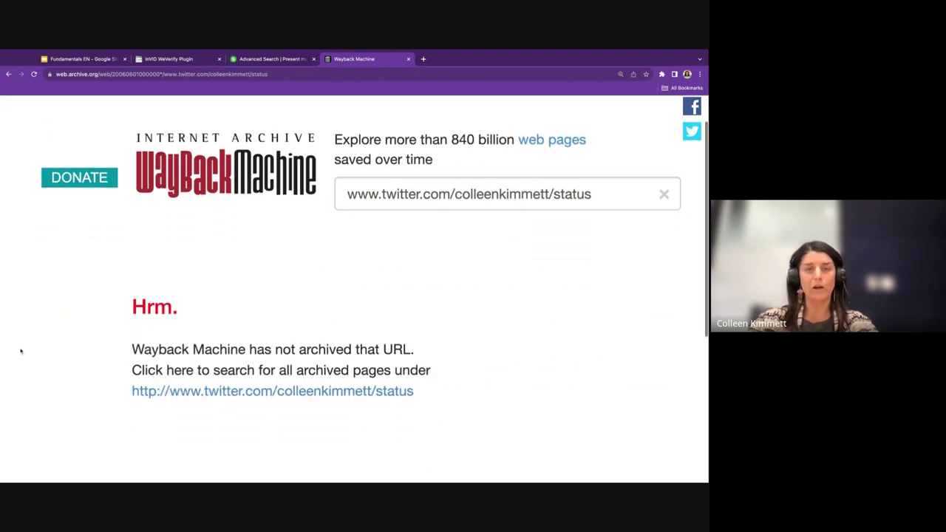
left_click(153, 397)
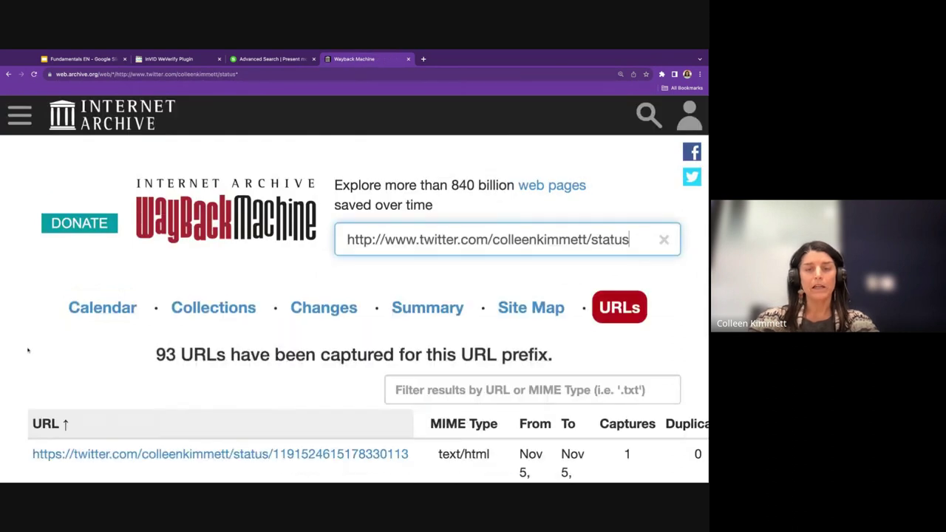
scroll(27, 350, "down", 1)
scroll(24, 316, "down", 1)
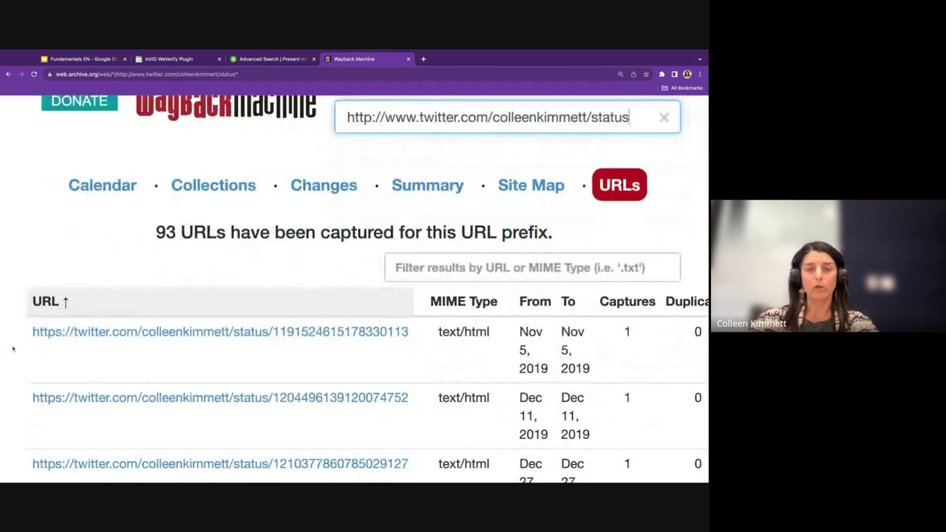
scroll(12, 344, "down", 1)
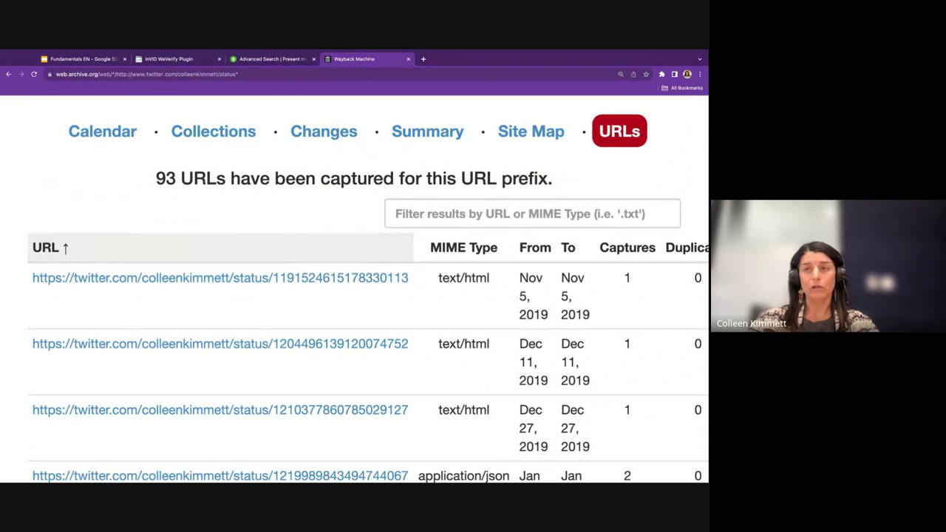
left_click(62, 279)
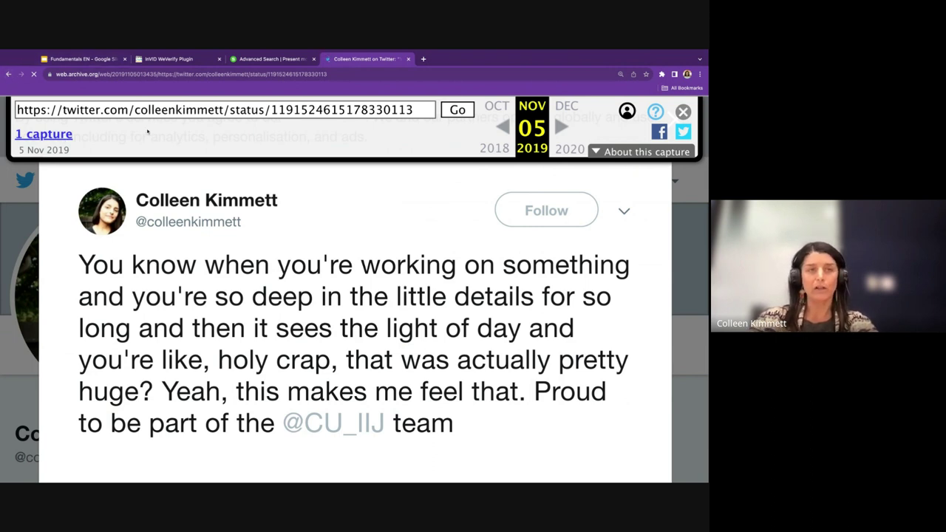
- Advance the Fundamentals slides to openparliament.ca, and load openparliament.ca in the tab showing the archived tweet
left_click(72, 59)
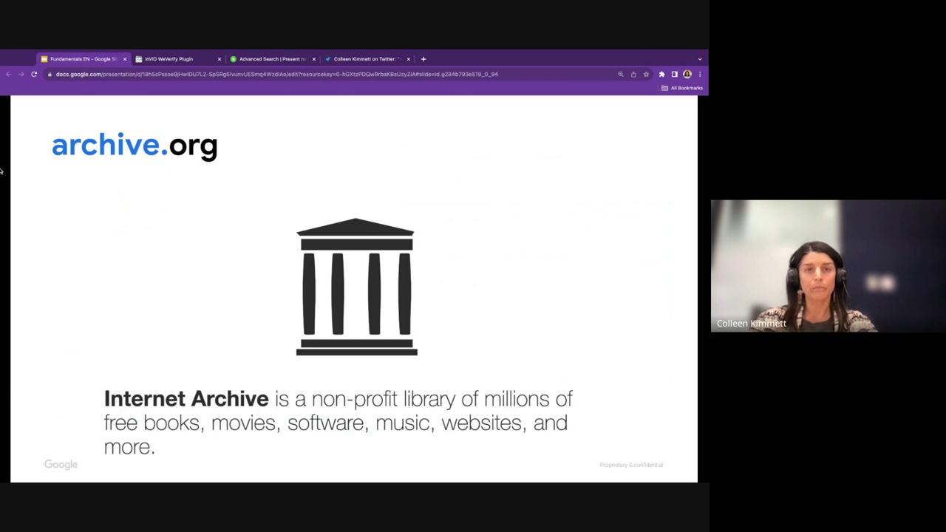
key("Right")
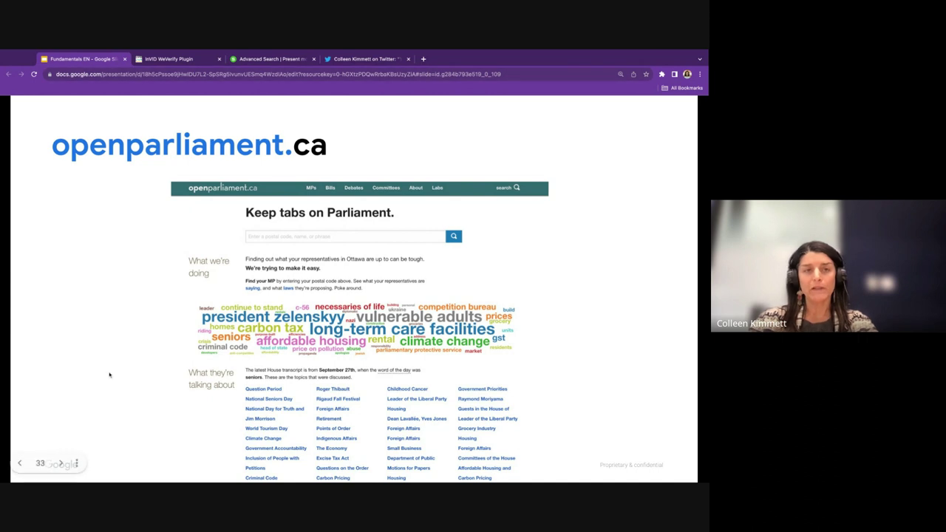
left_click(357, 59)
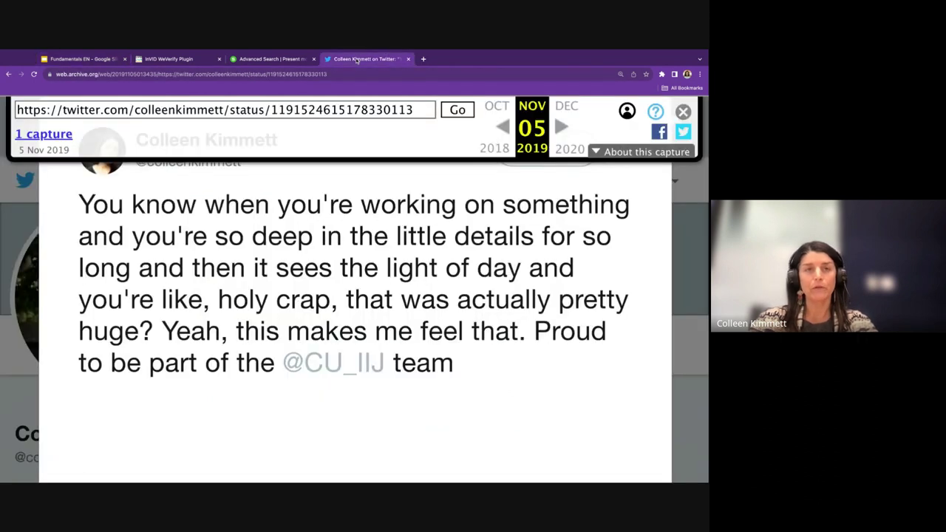
left_click(272, 73)
type("openparliament.ca")
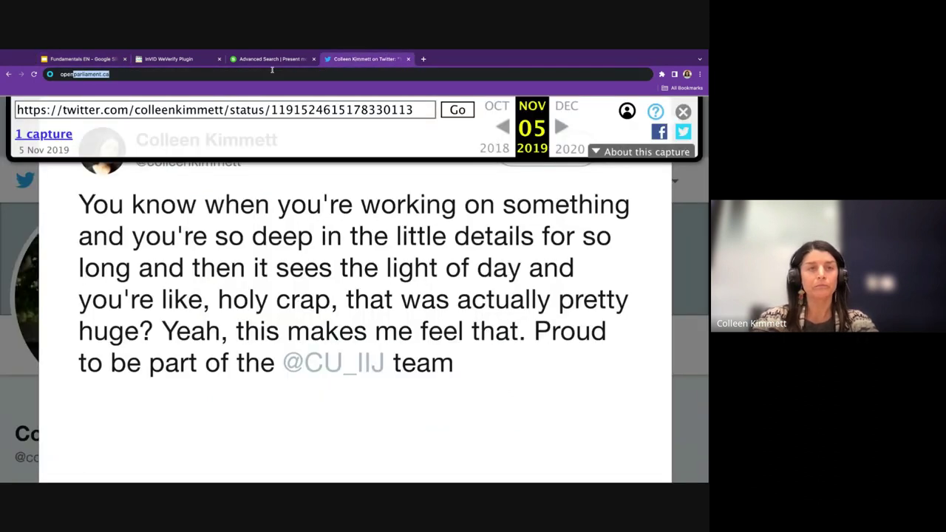
key("Return")
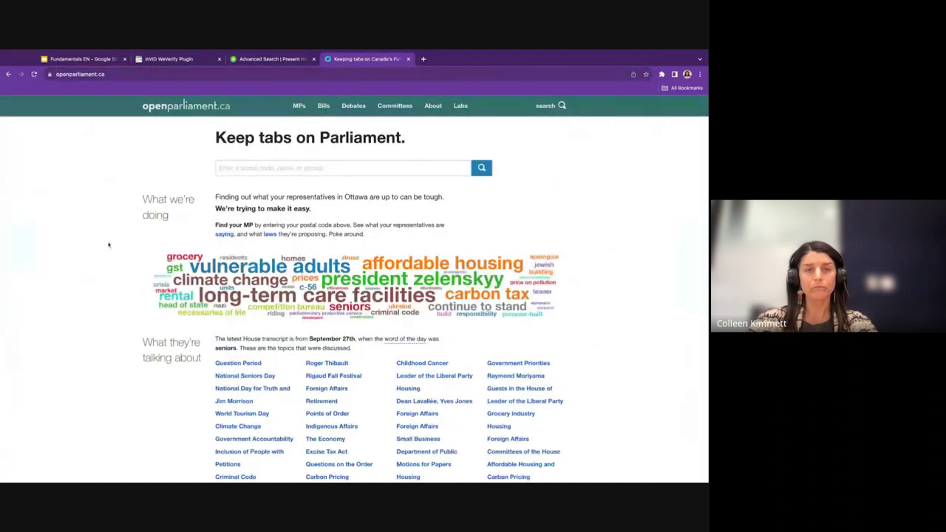
- Open the list of current Members of Parliament, and review Alberta MP Mike Lake's page with his votes and speeches
left_click(299, 106)
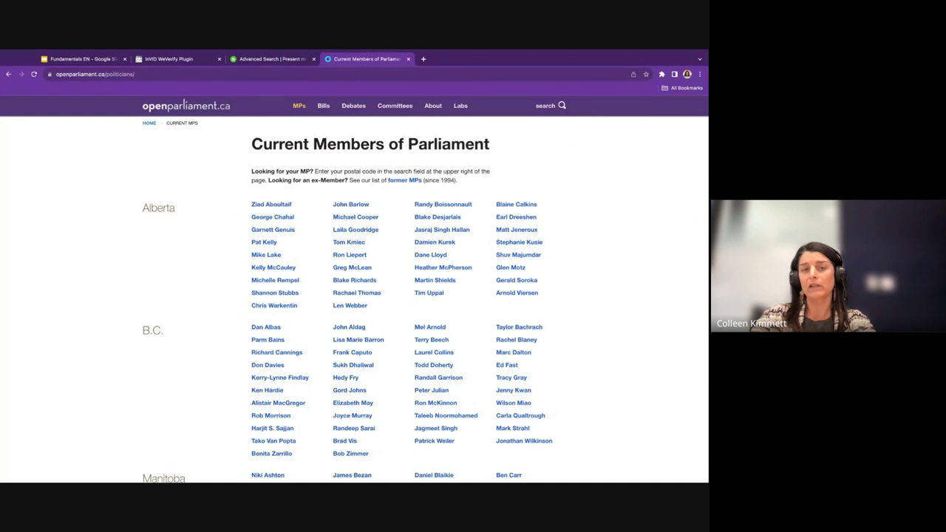
left_click(266, 254)
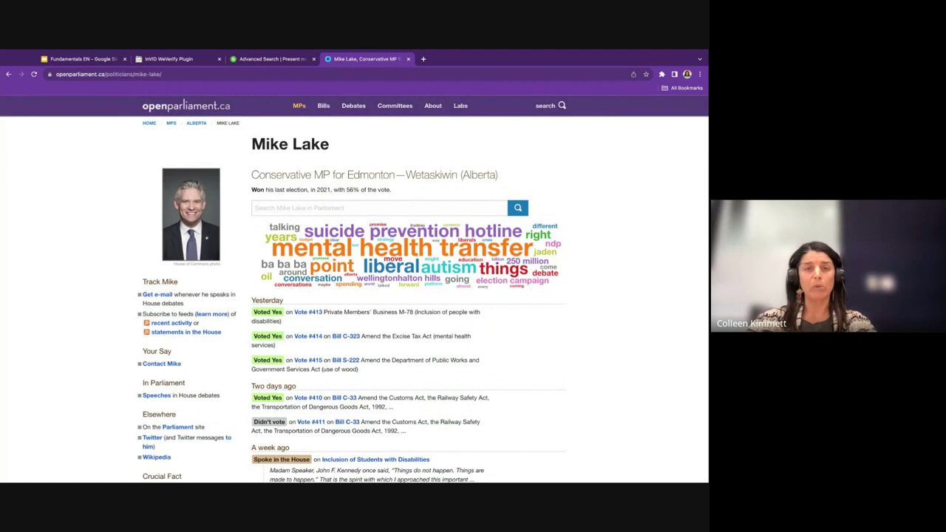
scroll(355, 288, "down", 1)
scroll(355, 288, "down", 2)
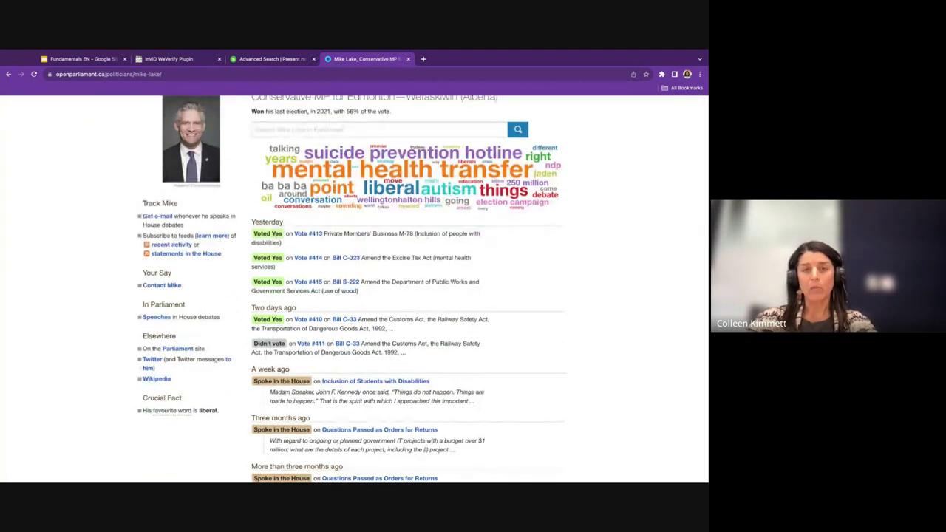
scroll(355, 288, "up", 3)
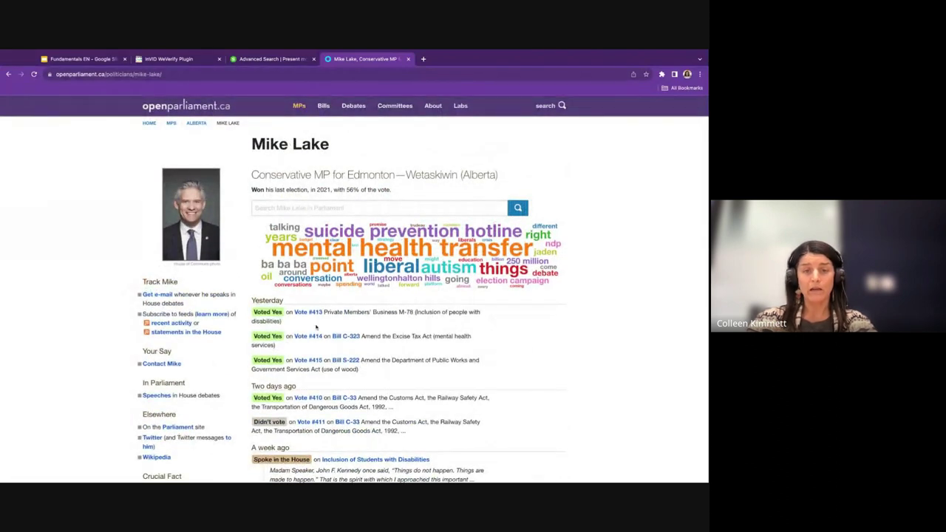
- Open Mike Lake's House speech on Inclusion of Students with Disabilities, and review it and that day's debate topics
scroll(320, 321, "down", 4)
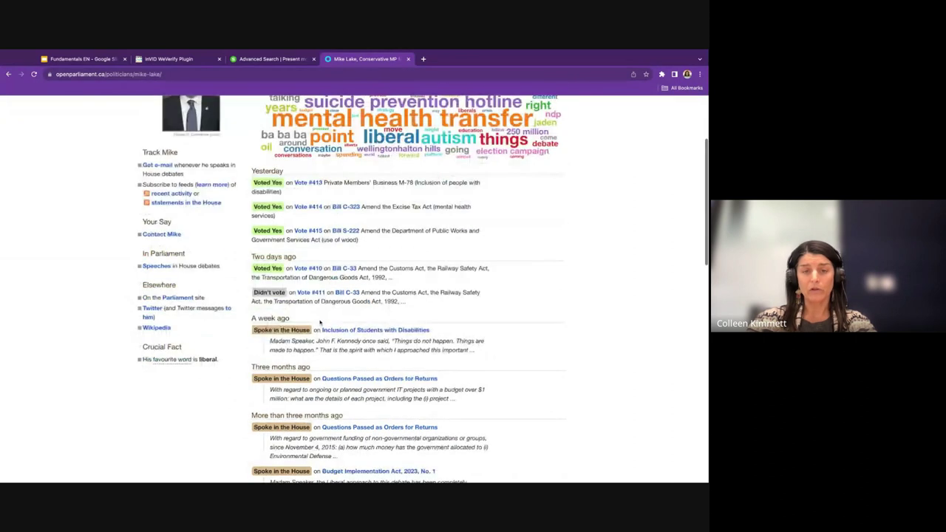
left_click(354, 325)
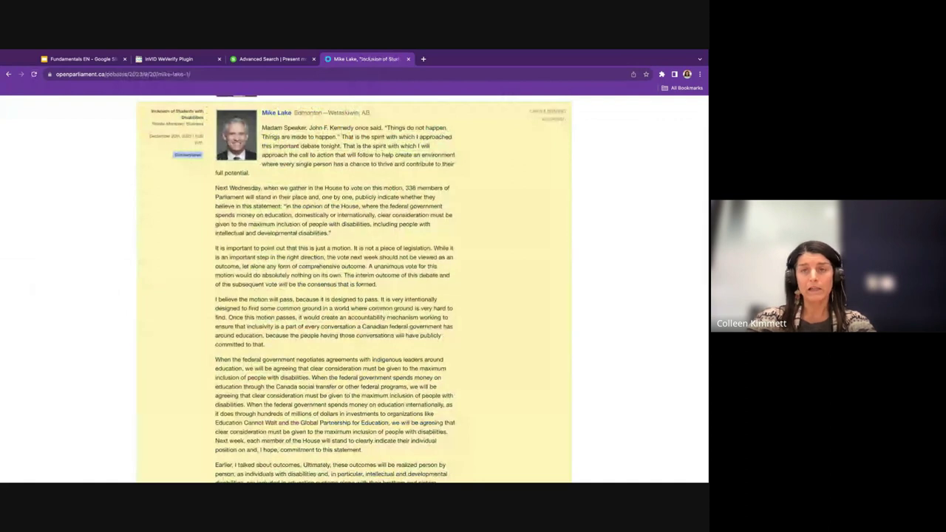
scroll(462, 326, "down", 4)
scroll(462, 326, "down", 2)
scroll(462, 326, "up", 7)
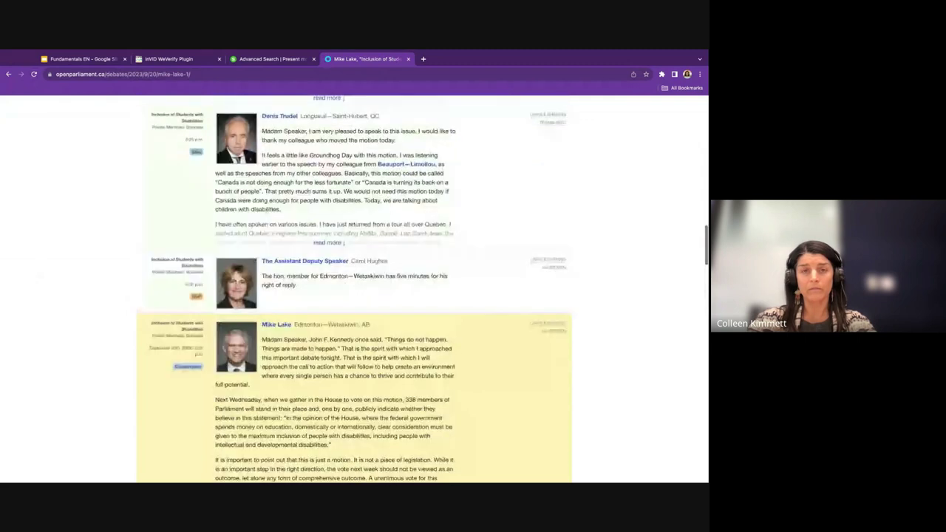
scroll(354, 288, "up", 15)
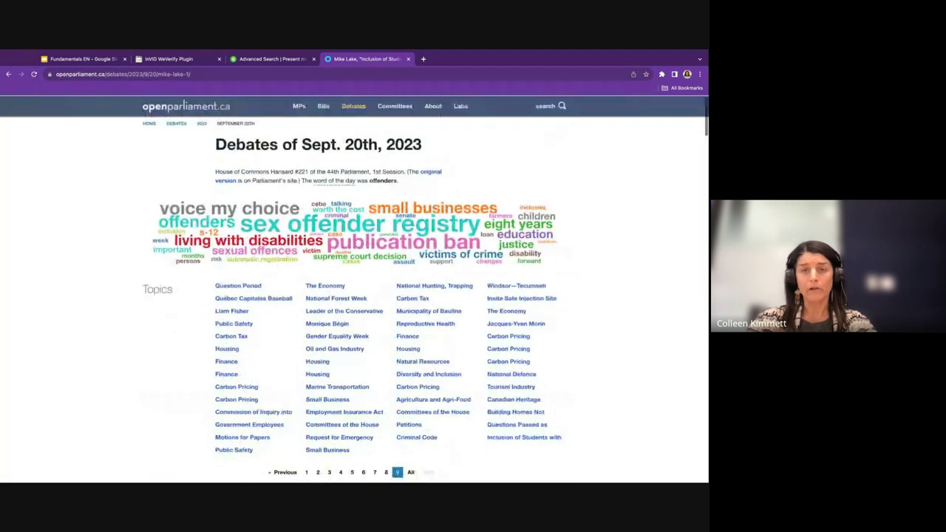
- Open the debate's original Hansard version in a new tab, compare it with the openparliament.ca page, and close it
left_click(432, 171, "super")
left_click(458, 58)
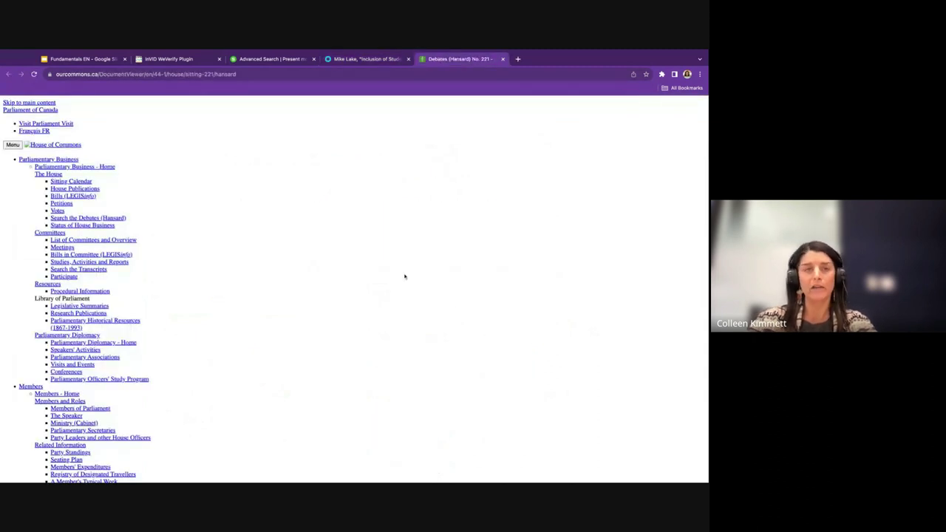
scroll(288, 322, "down", 1)
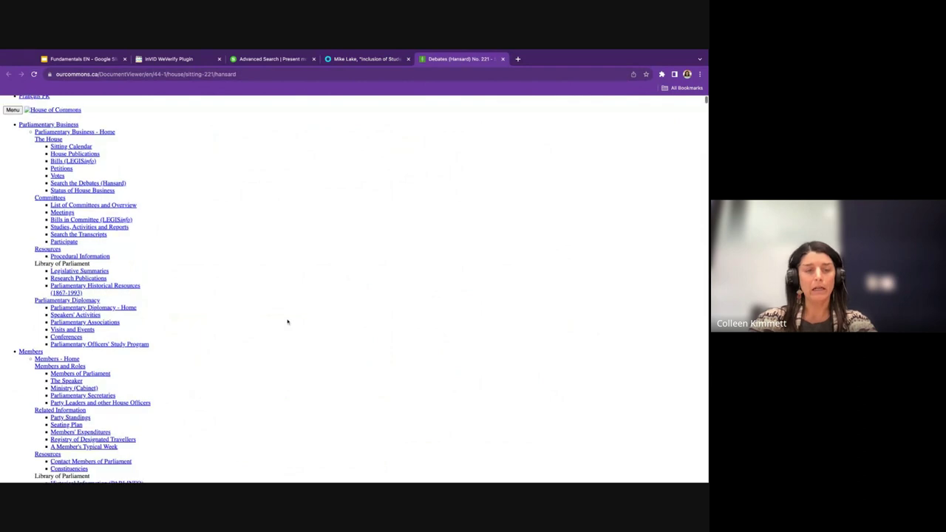
scroll(287, 321, "up", 1)
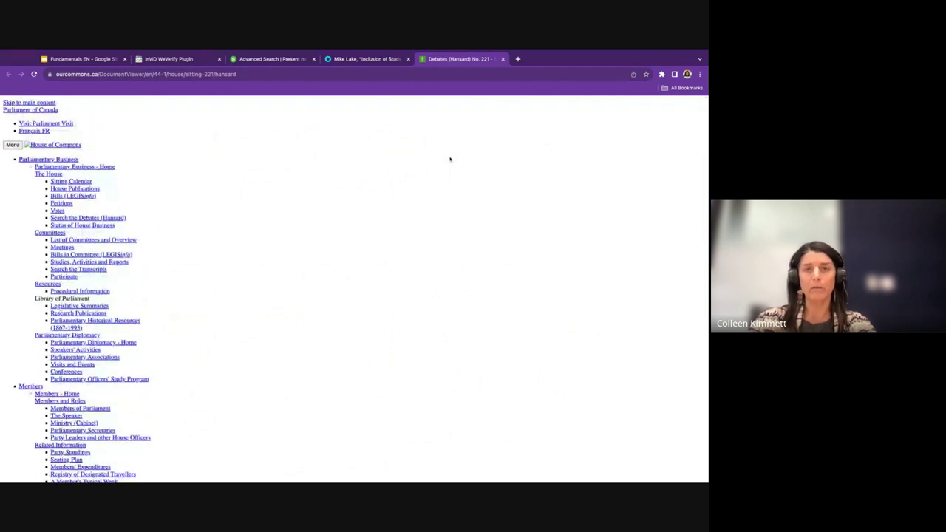
left_click(384, 64)
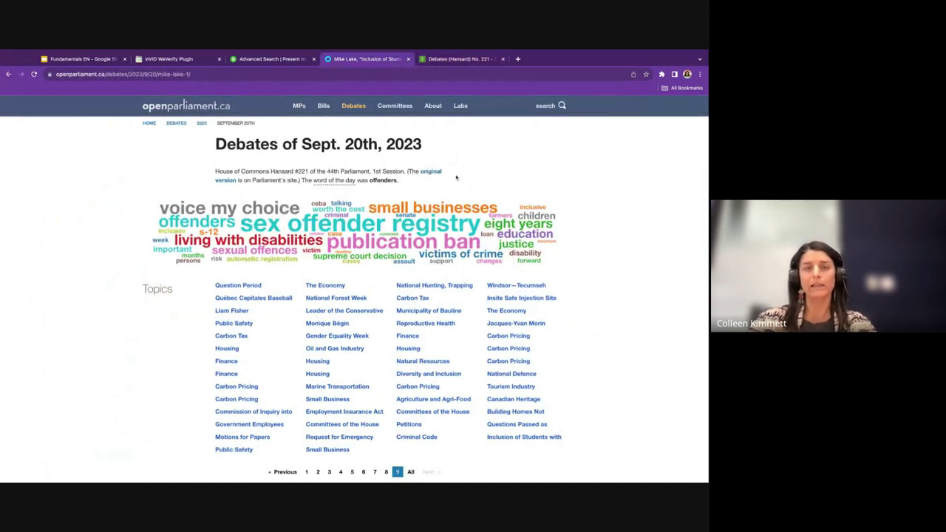
left_click(447, 61)
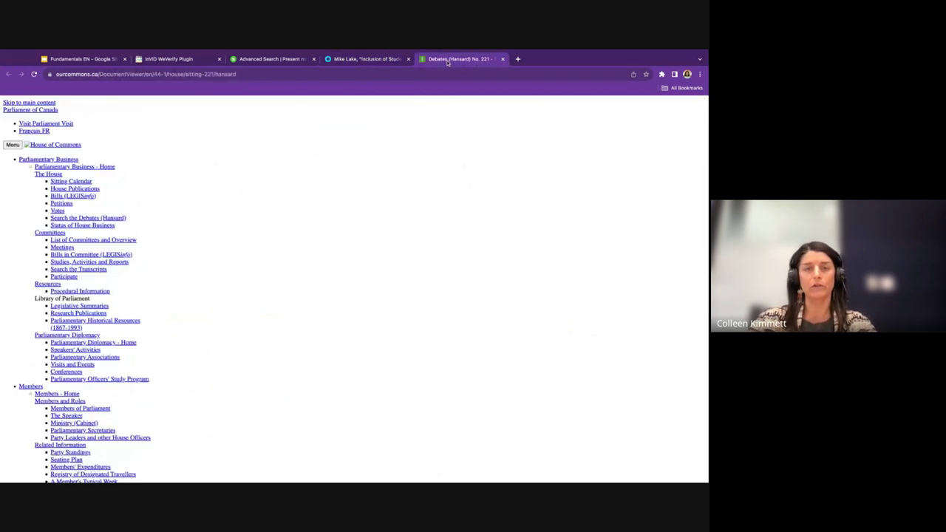
left_click(364, 60)
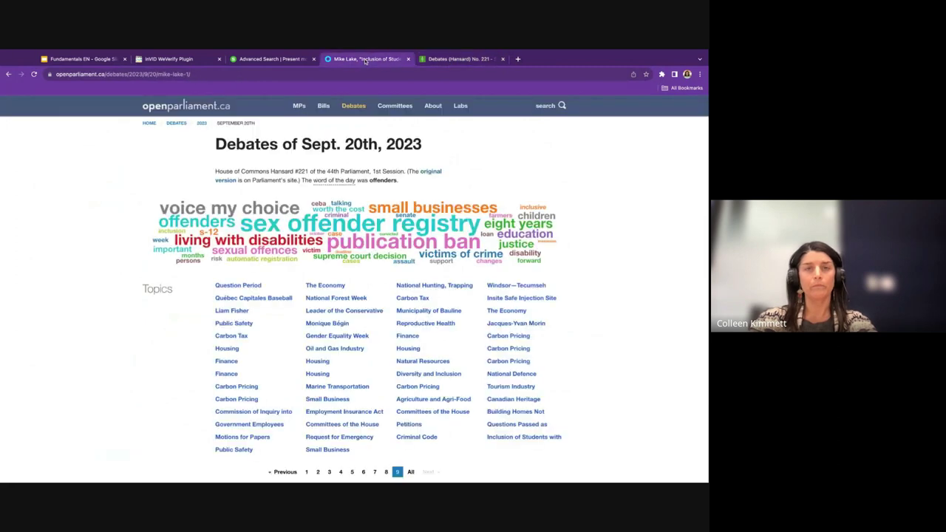
left_click(502, 58)
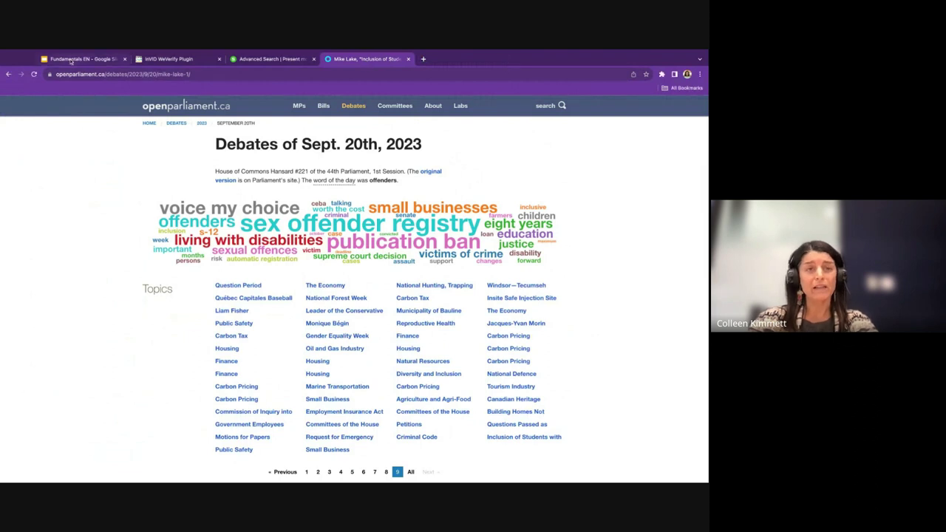
- Advance the Fundamentals slides to canlii.org, and load the CanLII site in the tab showing the openparliament.ca debate
left_click(71, 59)
key("Right")
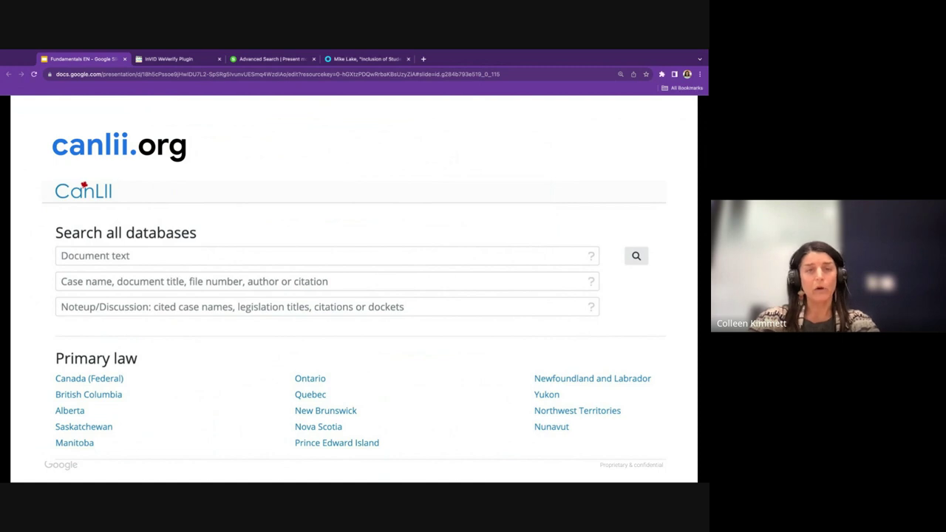
left_click(379, 59)
left_click(341, 74)
type("canlii")
key("Return")
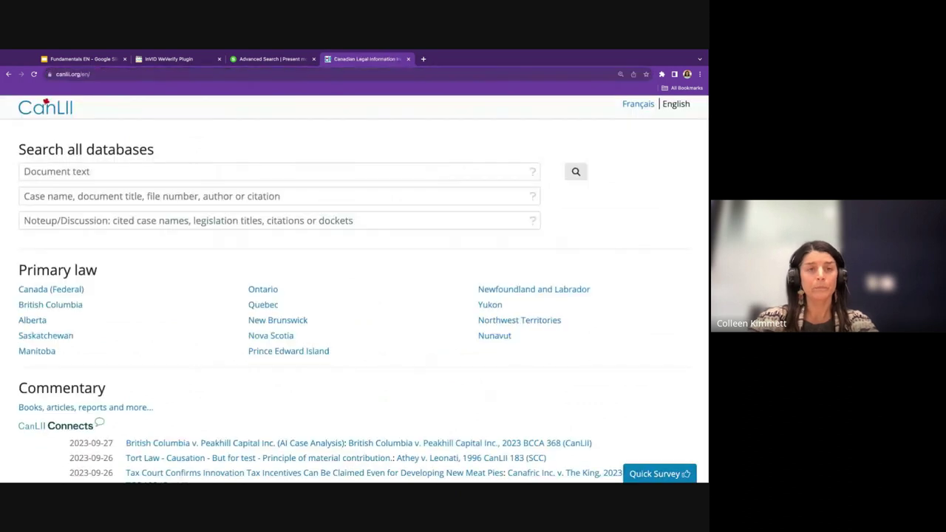
- Search the document text of all CanLII databases for "hate crimes"
left_click(113, 170)
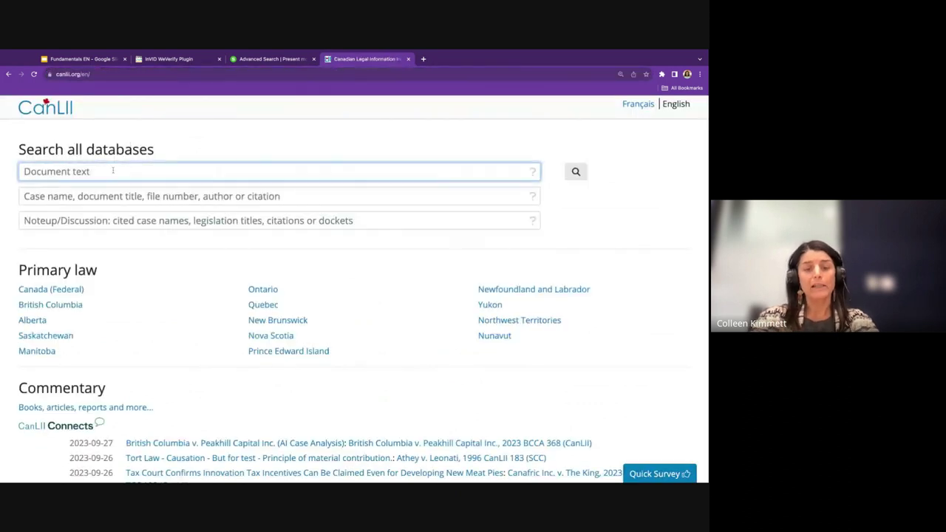
type("hate crims")
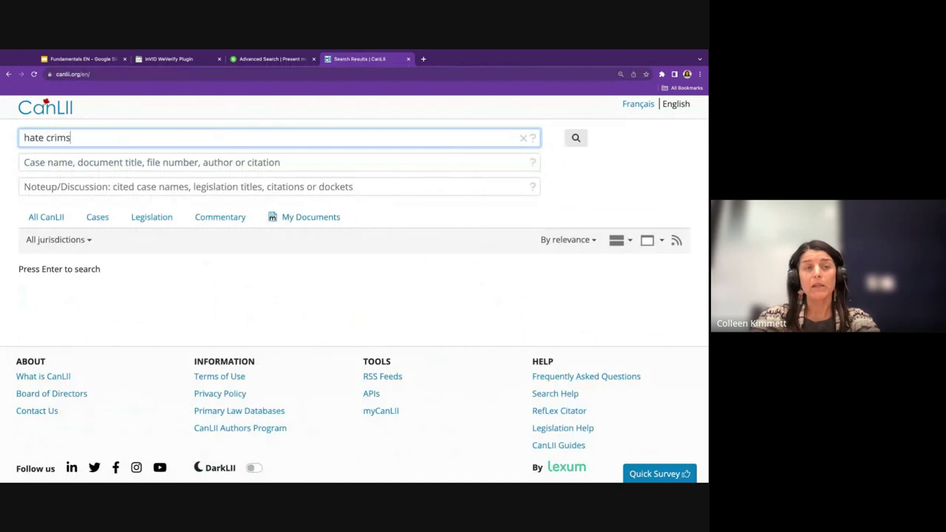
key("ctrl+shift+Left")
type("crimes")
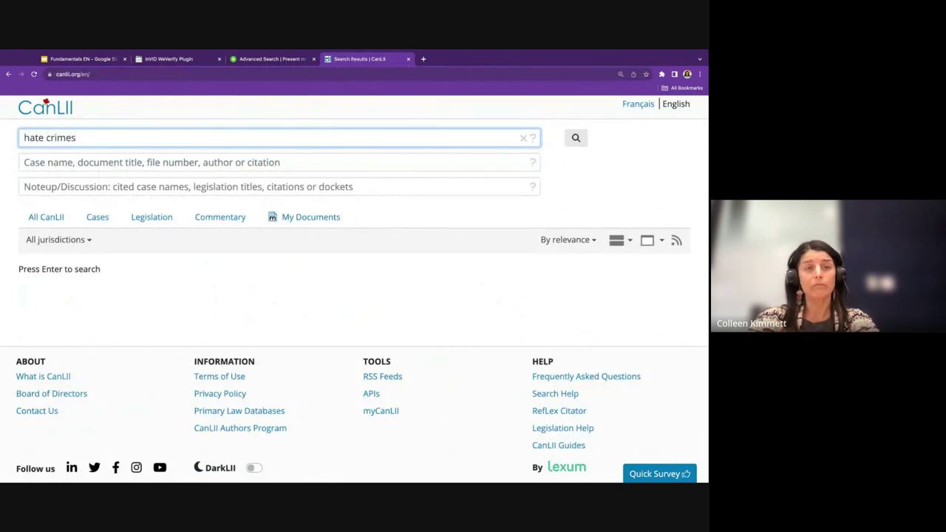
key("Return")
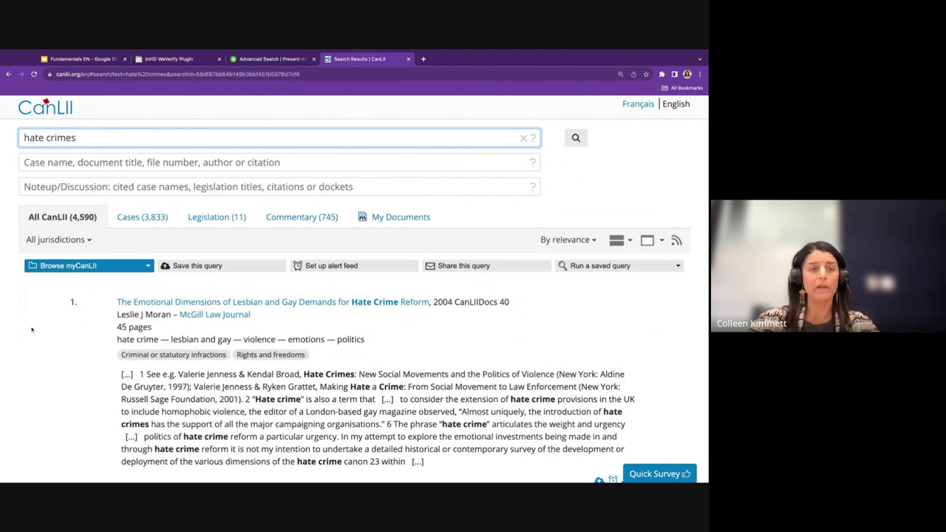
- Limit the hate crimes results to Saskatchewan, sort them by newest decision date, and review the first decisions
left_click(61, 242)
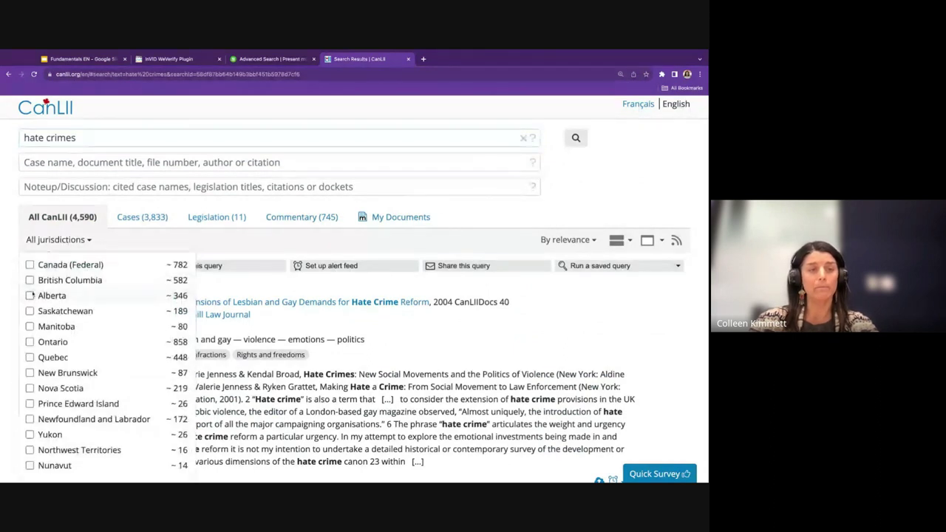
left_click(29, 311)
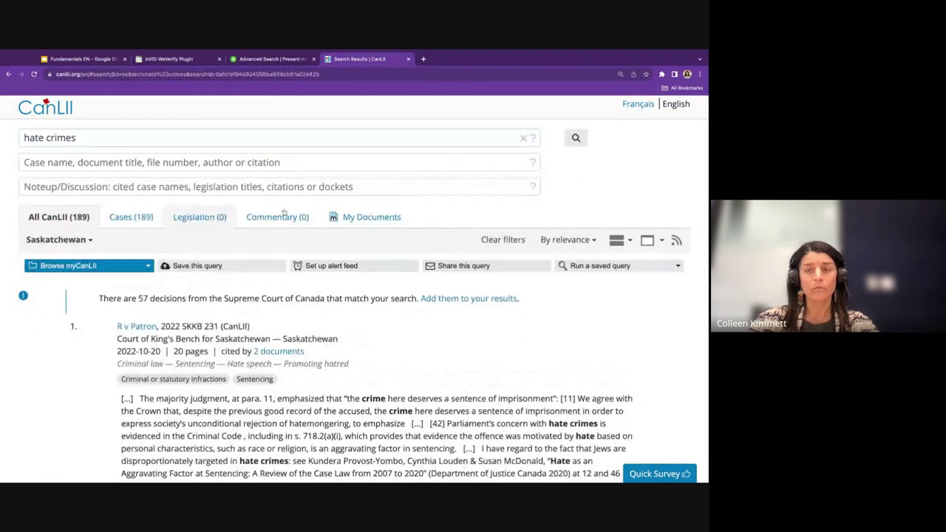
left_click(584, 242)
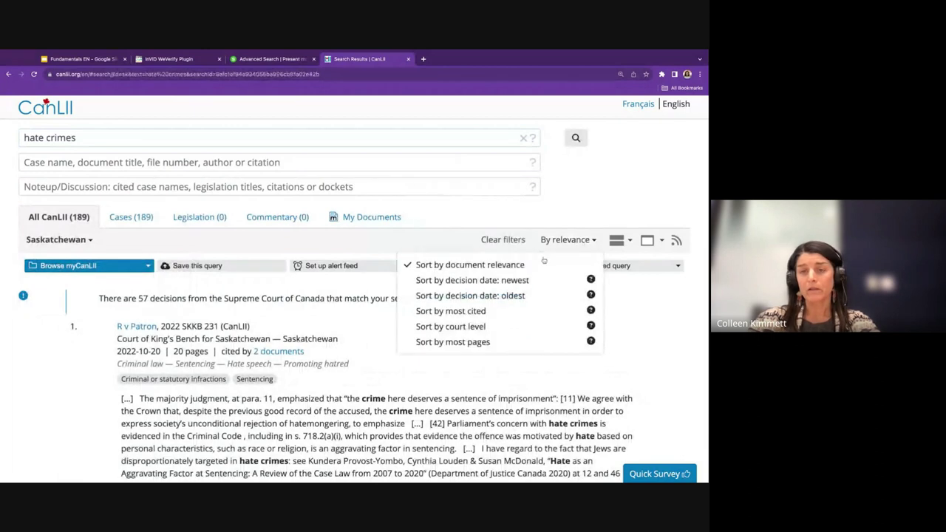
left_click(520, 285)
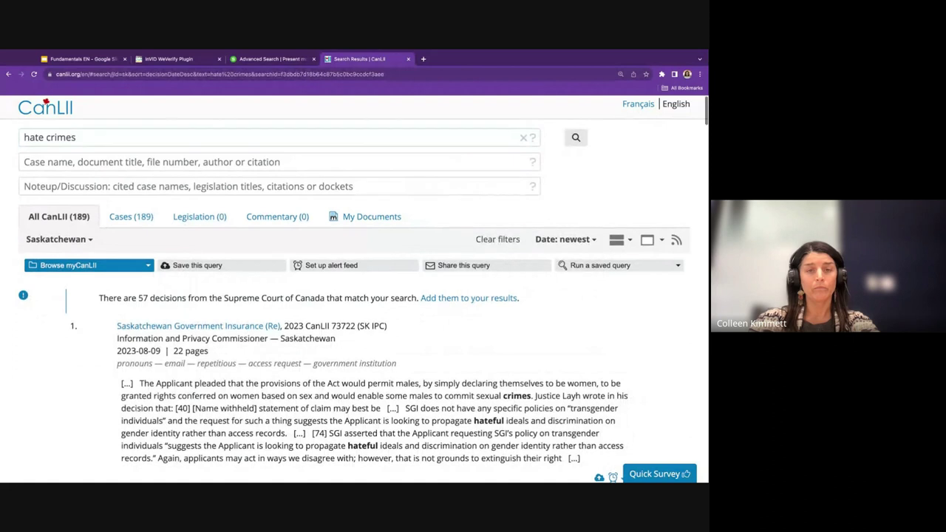
scroll(15, 387, "down", 1)
scroll(71, 144, "down", 2)
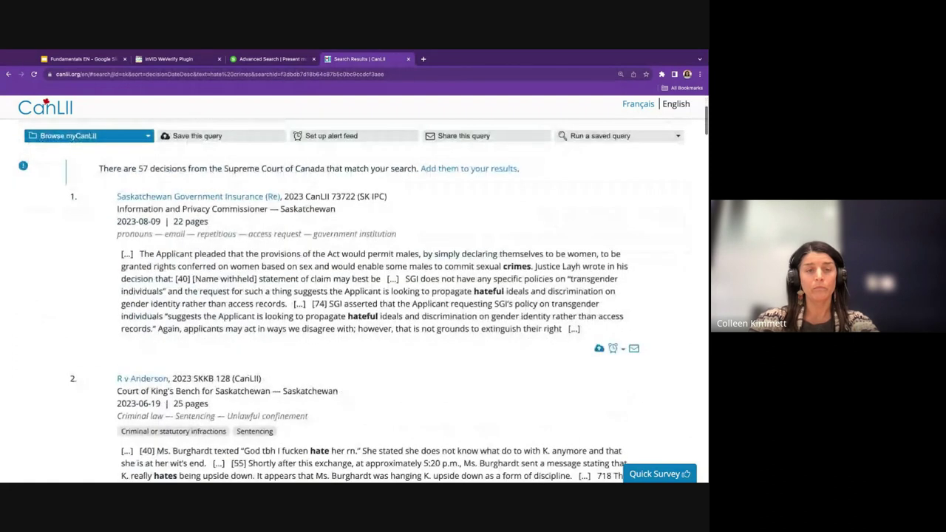
- Clear the document text query, and search CanLII case names for "v. province of ontario"
scroll(72, 144, "up", 3)
triple_click(71, 138)
key("BackSpace")
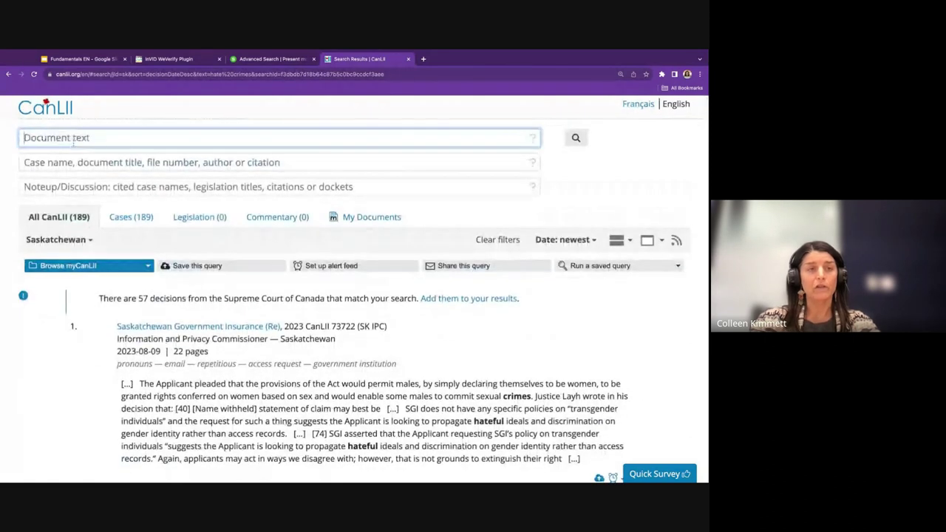
left_click(67, 161)
type("v.")
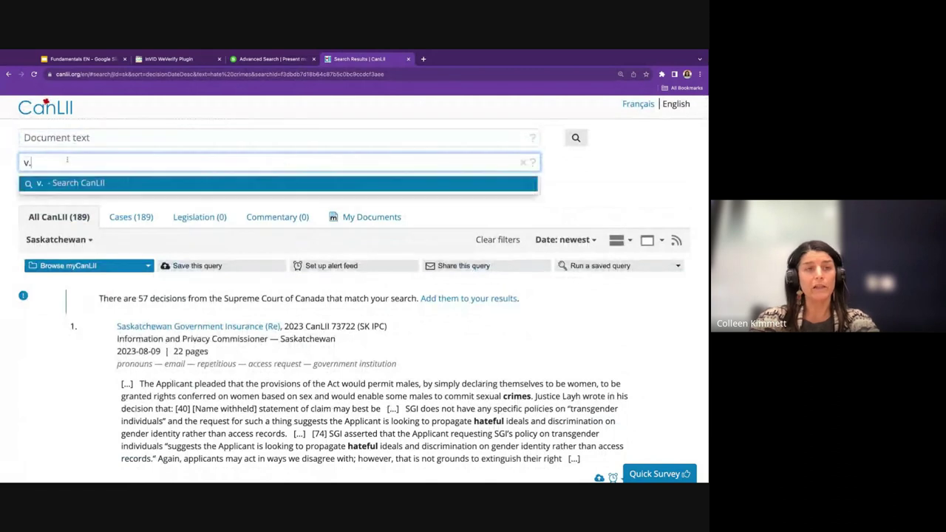
type(" province of")
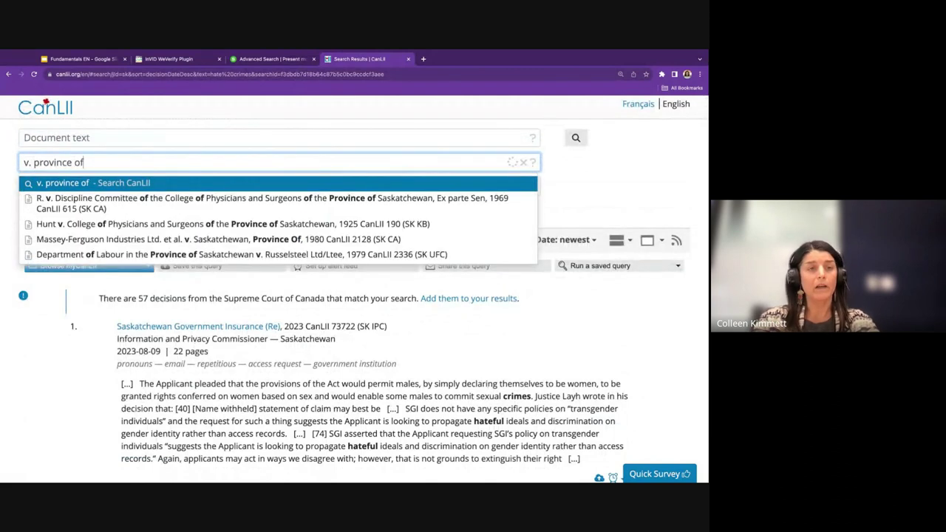
type(" ontario")
key("Return")
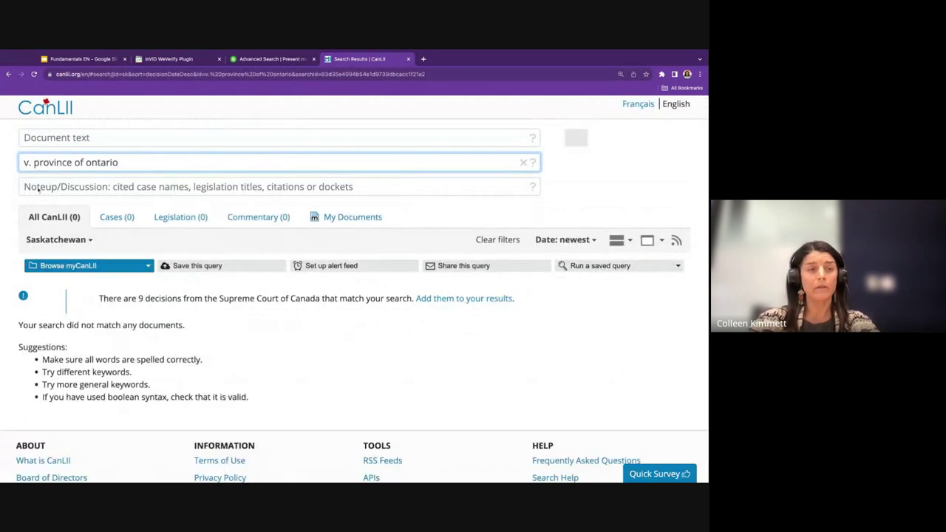
- Add Ontario to the jurisdiction filter, highlight part of the case name query, and review the matching cases
left_click(49, 239)
left_click(31, 341)
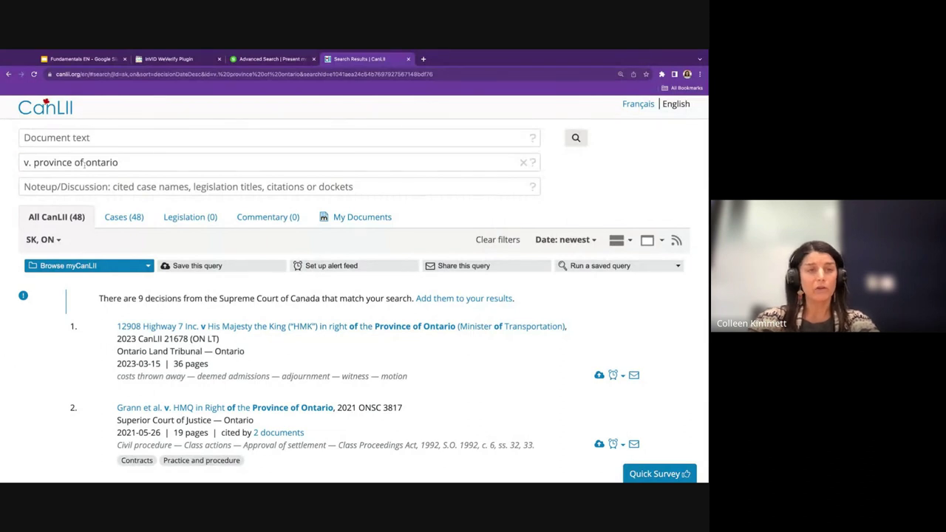
left_click_drag(71, 162, 28, 162)
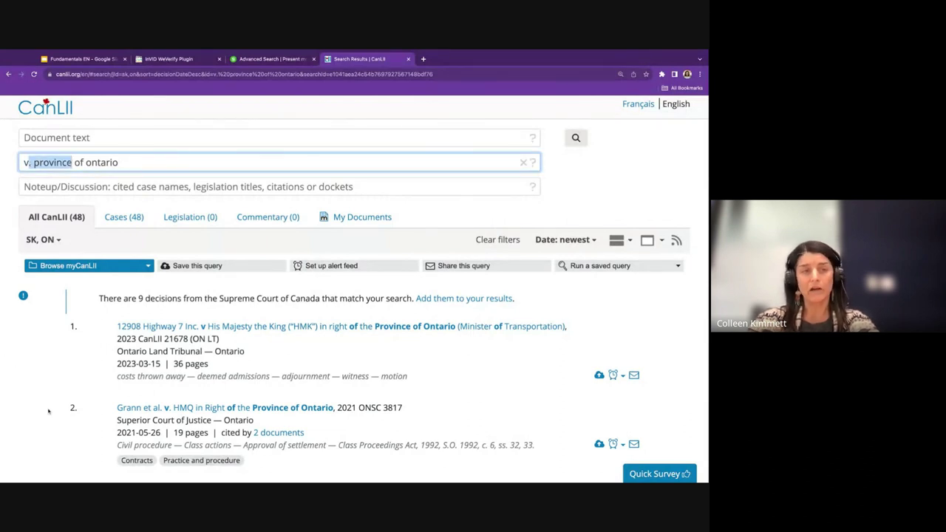
left_click(47, 443)
scroll(23, 384, "down", 1)
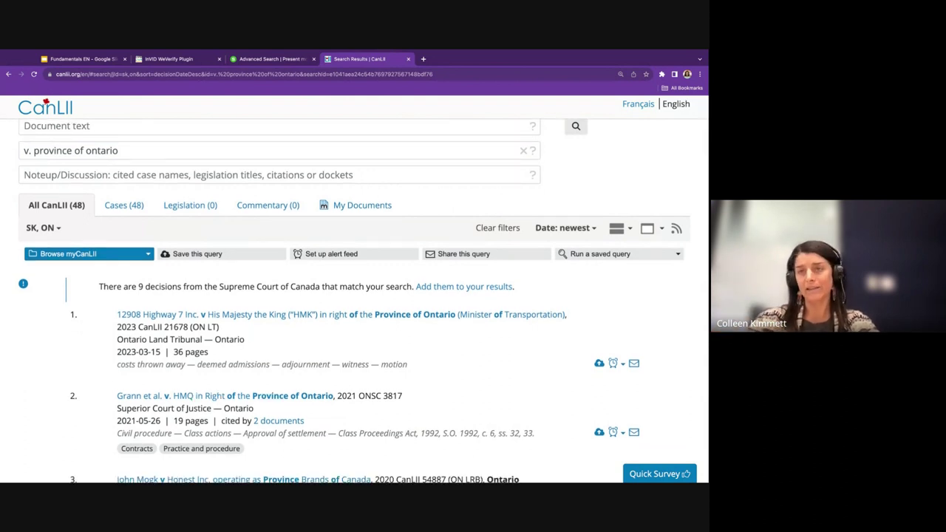
scroll(362, 292, "down", 3)
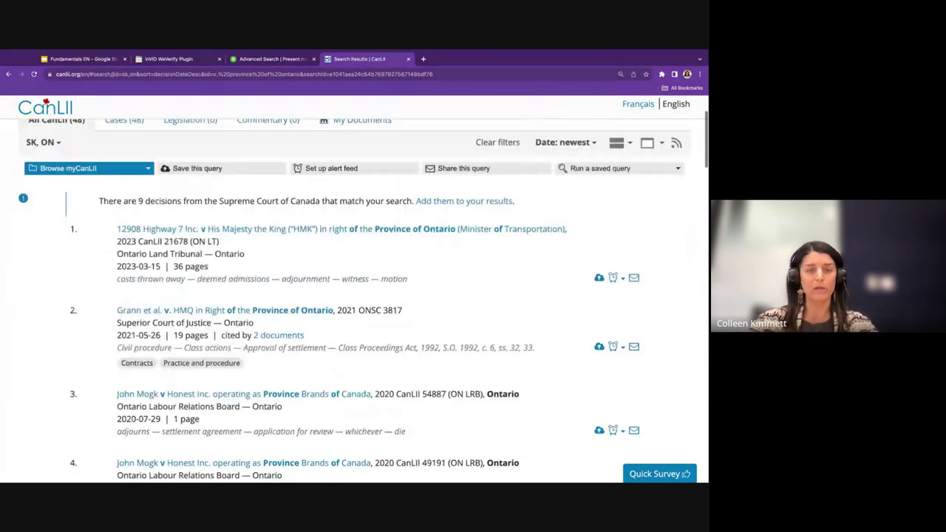
scroll(71, 277, "down", 1)
scroll(71, 277, "up", 5)
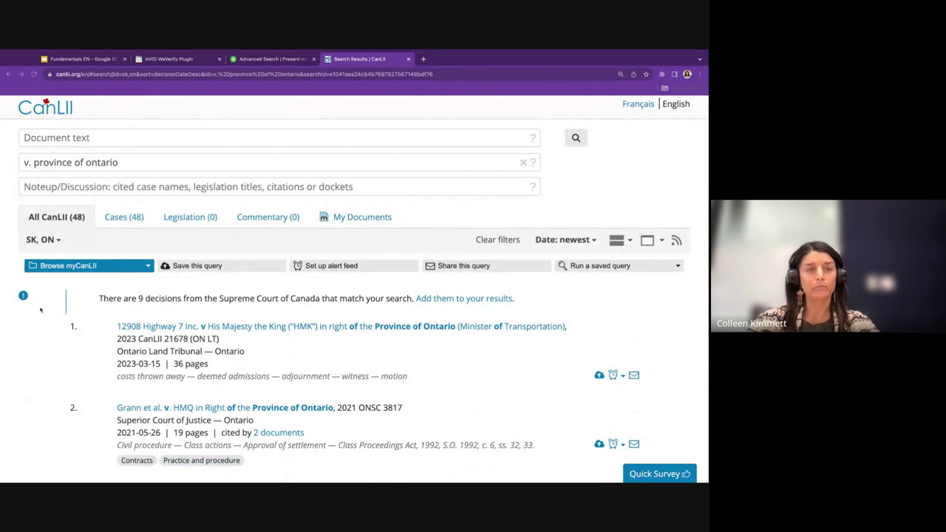
- Advance the Google Slides presentation to the native-land.ca slide, and load native-land.ca in place of the CanLII search results
left_click(68, 58)
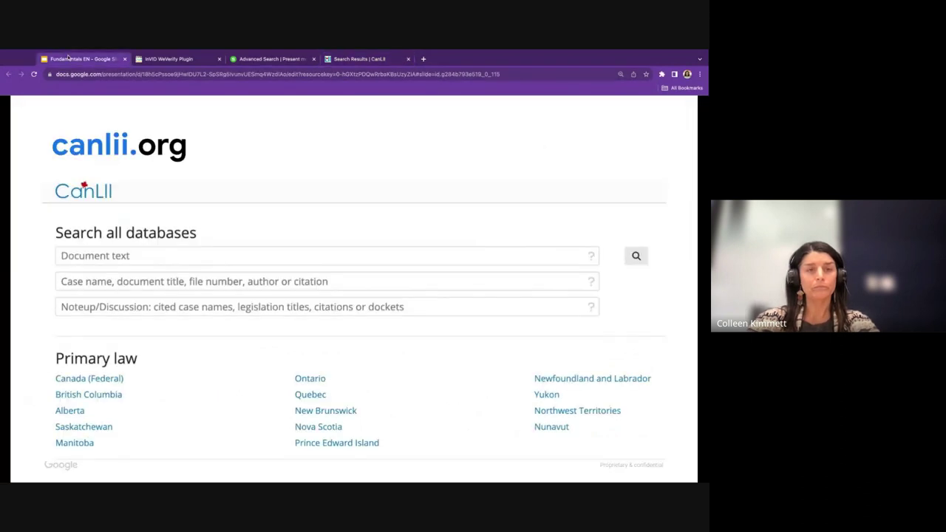
key("Right")
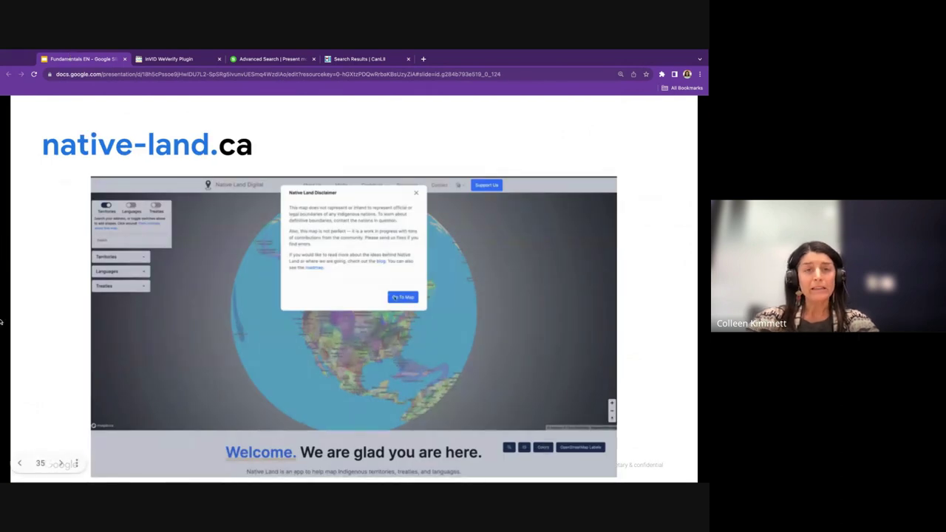
left_click(351, 59)
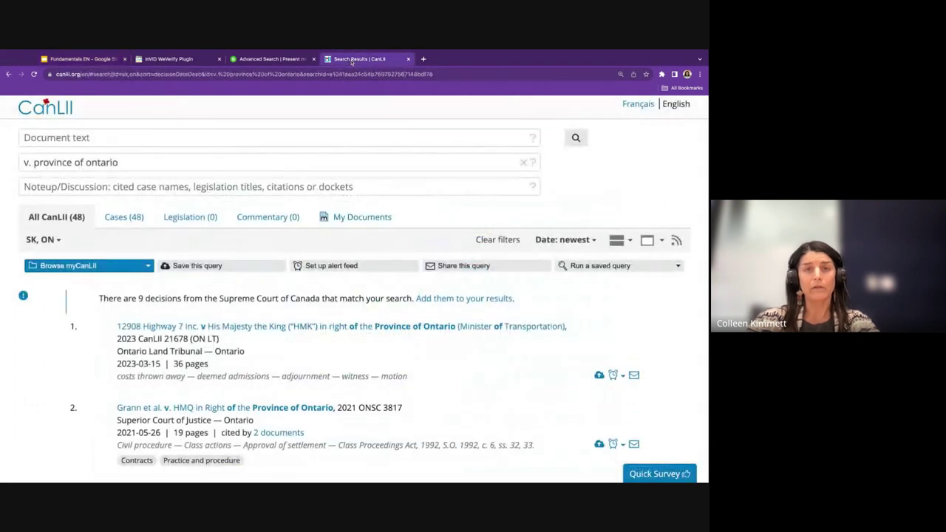
left_click(346, 74)
type("native-land.ca")
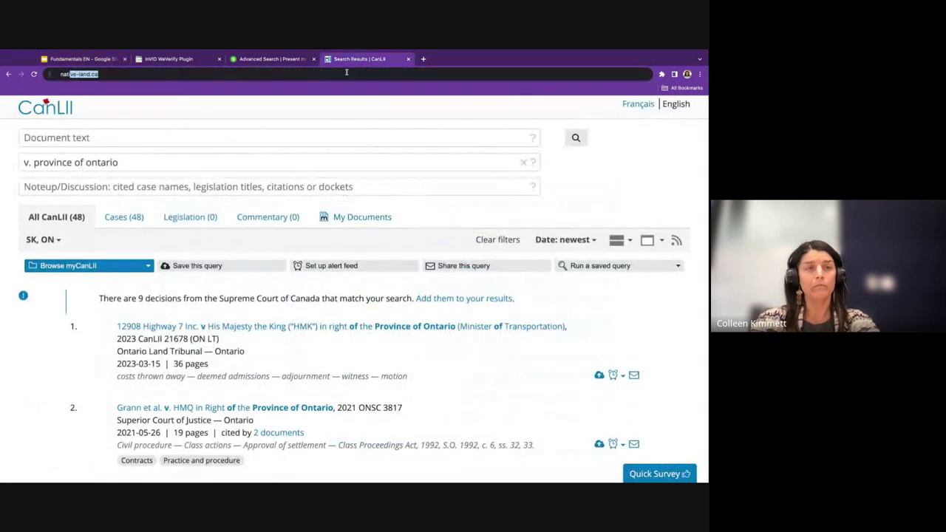
key("Return")
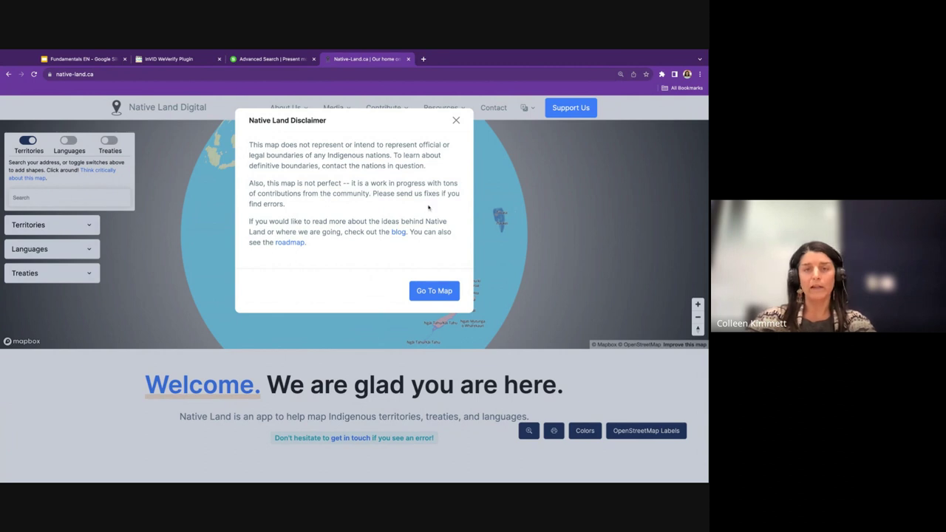
- Dismiss the Native Land disclaimer, and search the map for "montreal", choosing Montréal, Quebec, Canada
left_click(456, 121)
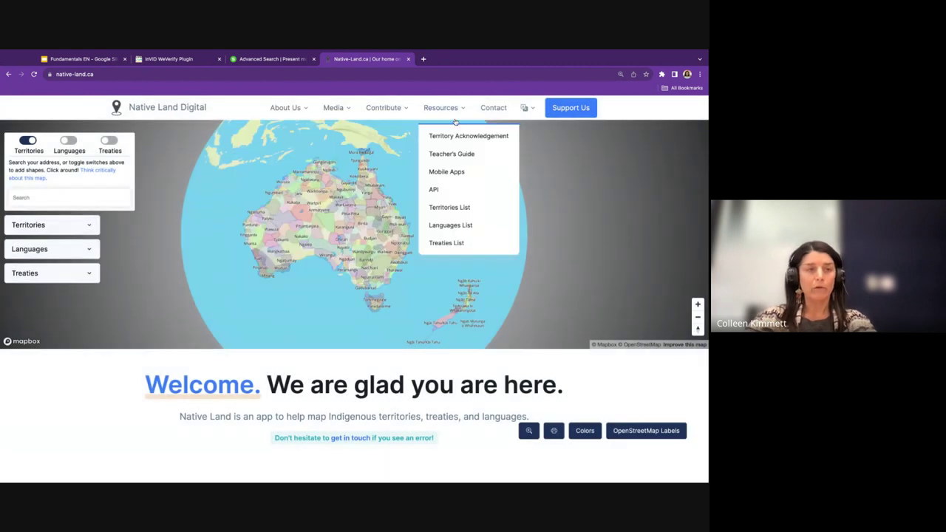
type("montreal")
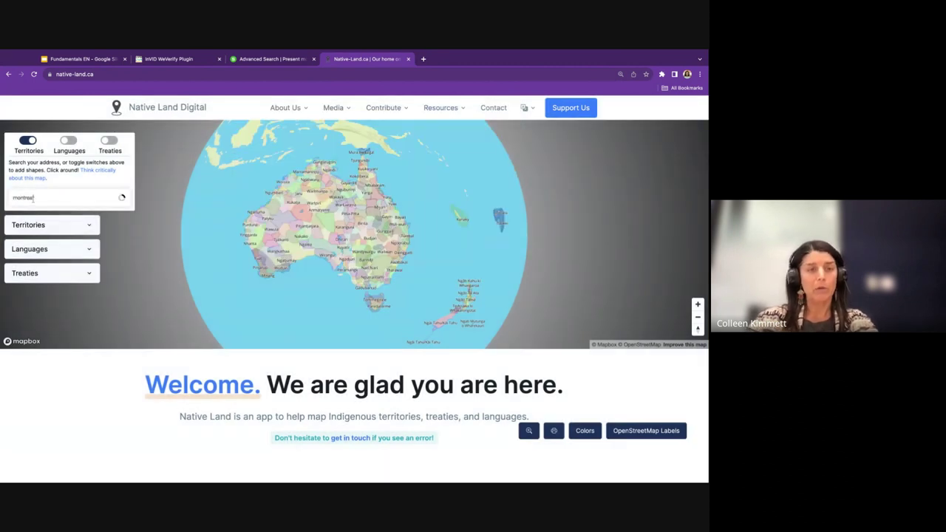
left_click(32, 215)
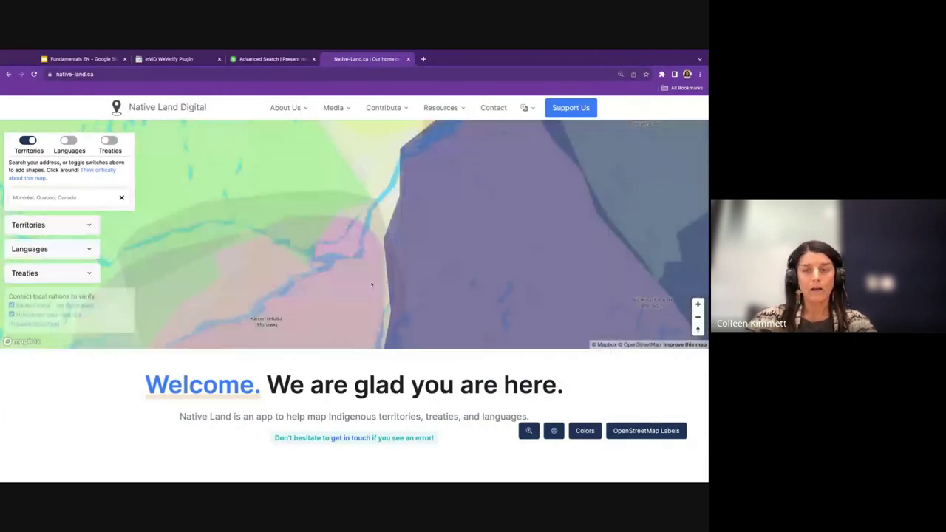
scroll(519, 234, "down", 3)
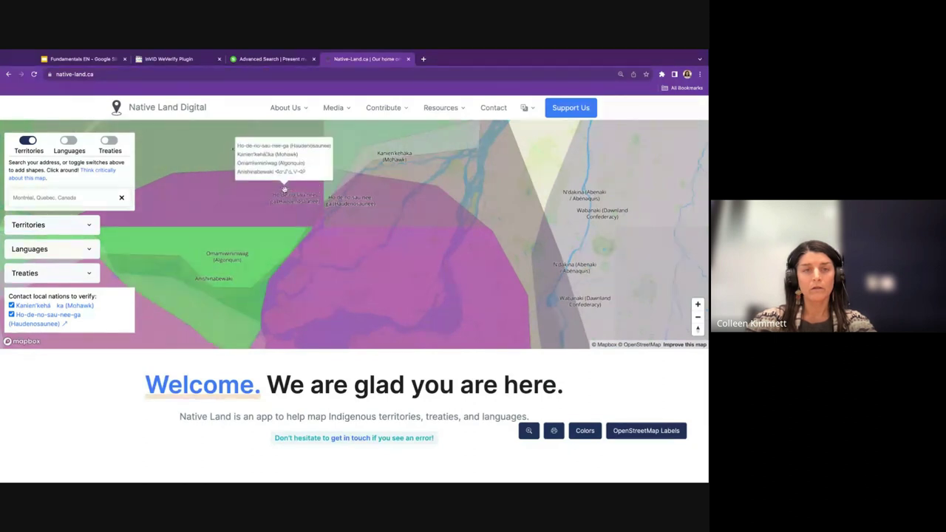
- Replace the Territories layer with Treaties, and examine the treaty areas west of Montréal, including the Crawford Purchase, 1783
left_click(28, 140)
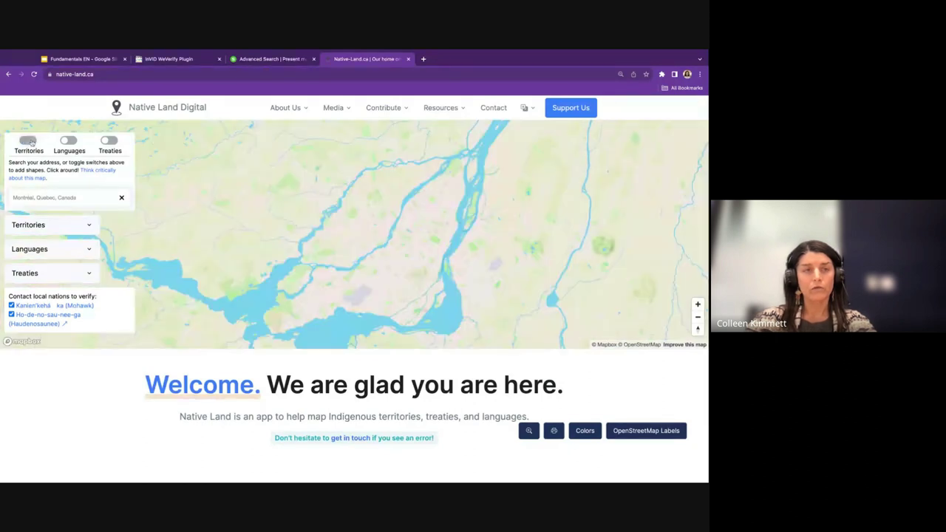
left_click(109, 140)
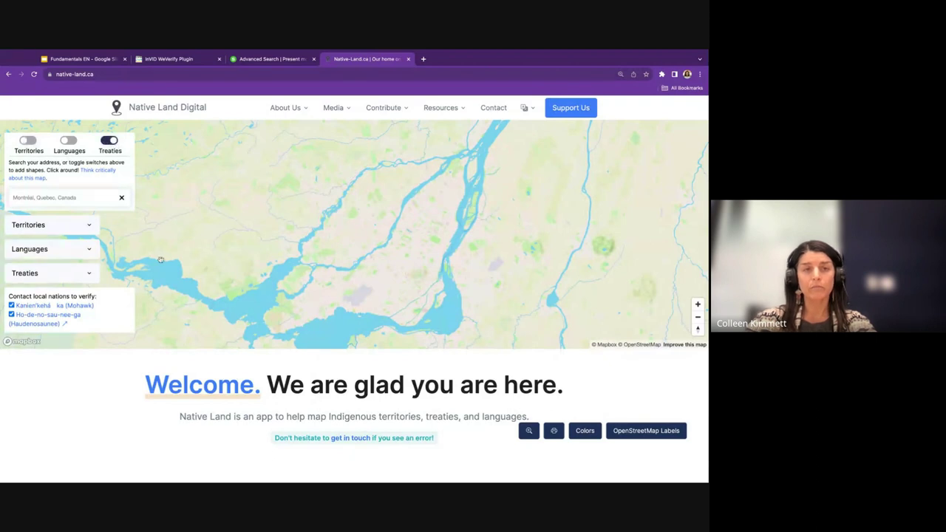
scroll(252, 227, "up", 3)
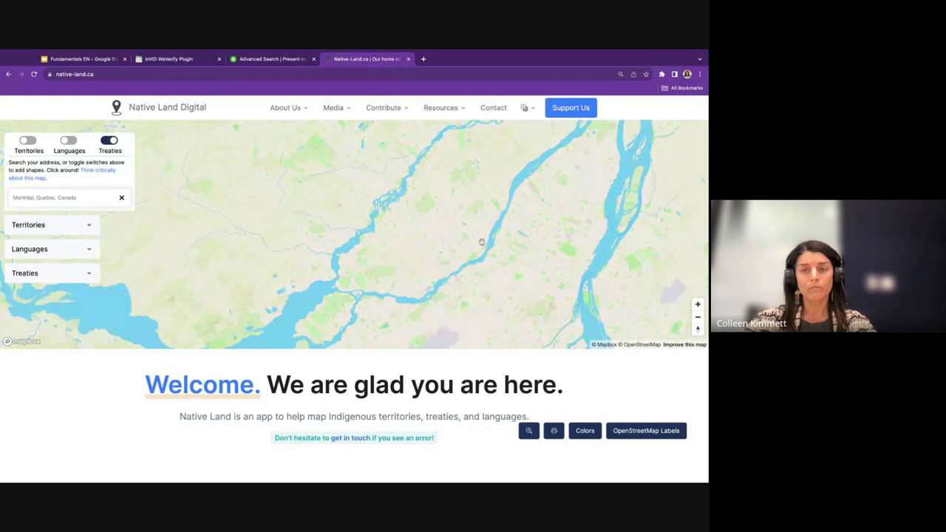
scroll(444, 333, "down", 3)
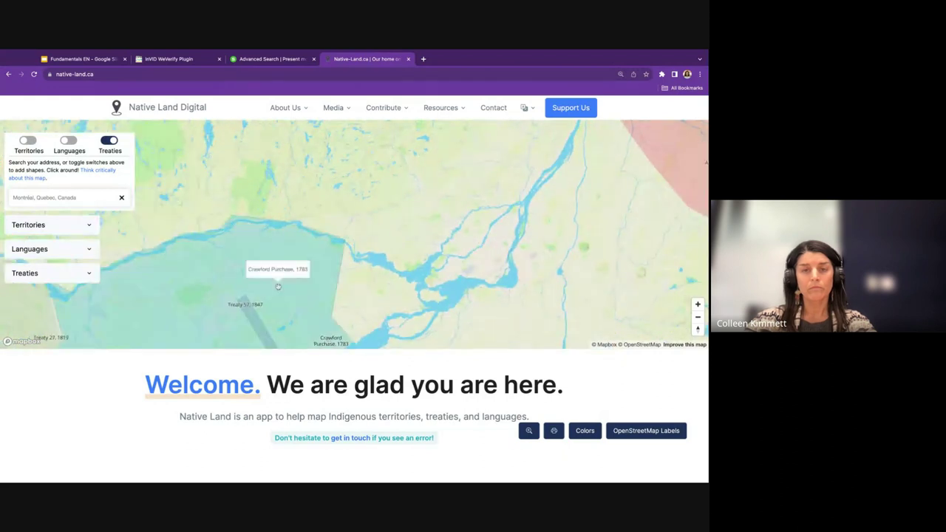
scroll(278, 287, "down", 2)
scroll(251, 227, "up", 3)
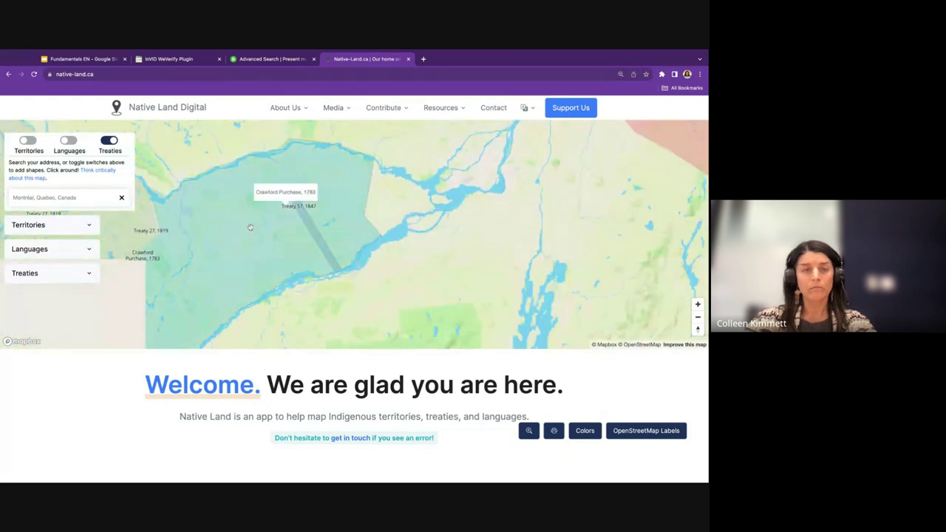
- Replace the Treaties layer with Languages to view the Indigenous languages around Montréal
left_click(110, 140)
left_click(68, 141)
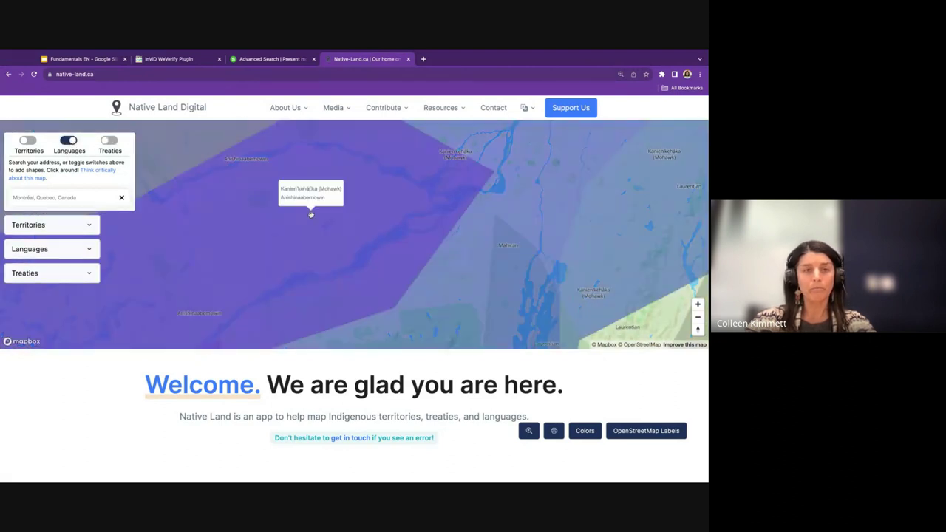
- Switch the map from Languages back to Territories, and select the overlapping Mohawk and Haudenosaunee area to list its local nations
left_click(68, 141)
left_click(28, 141)
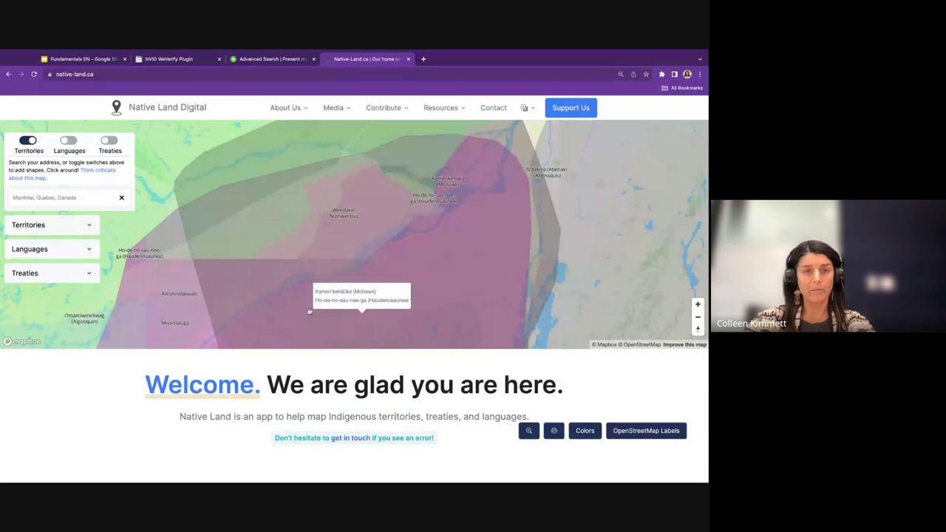
left_click(306, 311)
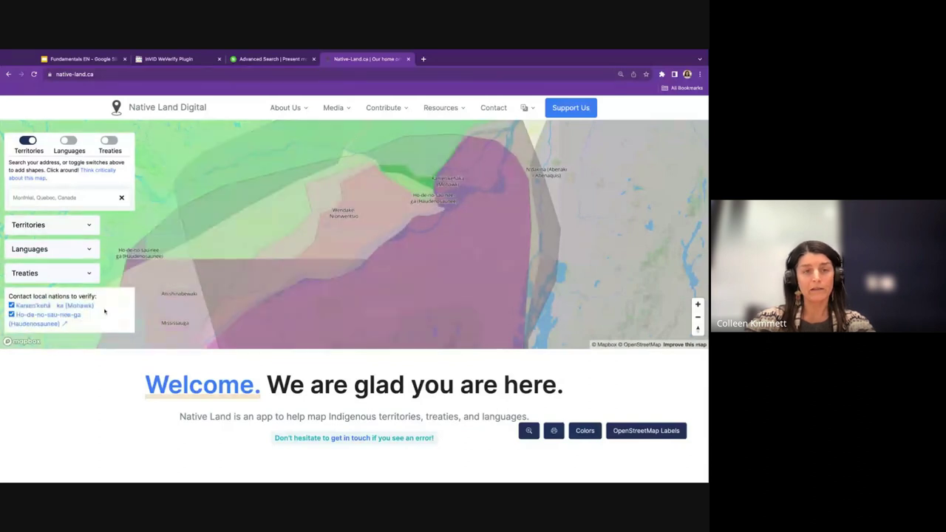